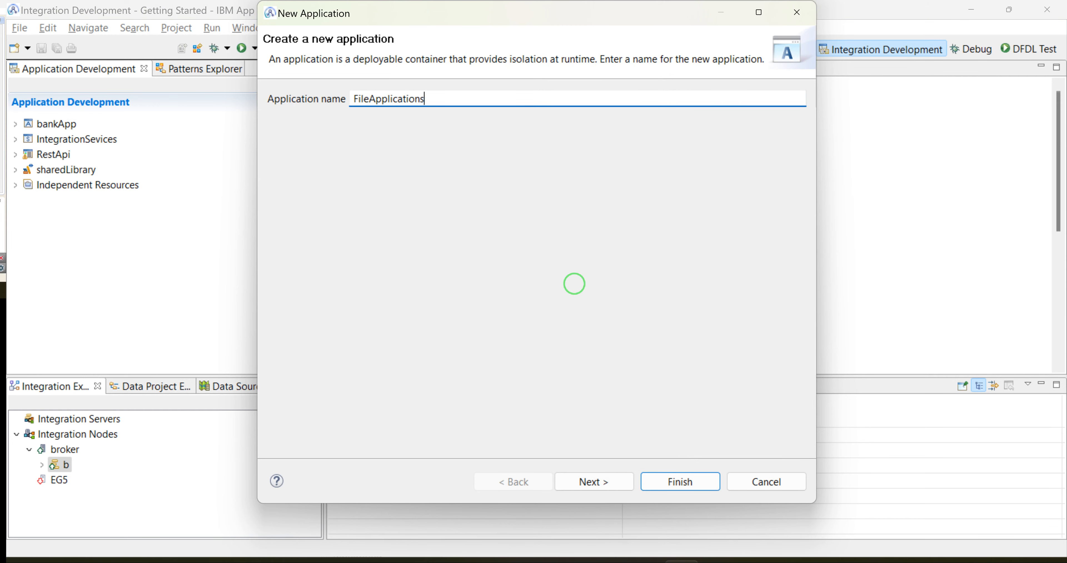
Step: Finish creating the FileApplications application and add a message flow named AA_message_flow to it
key(Return)
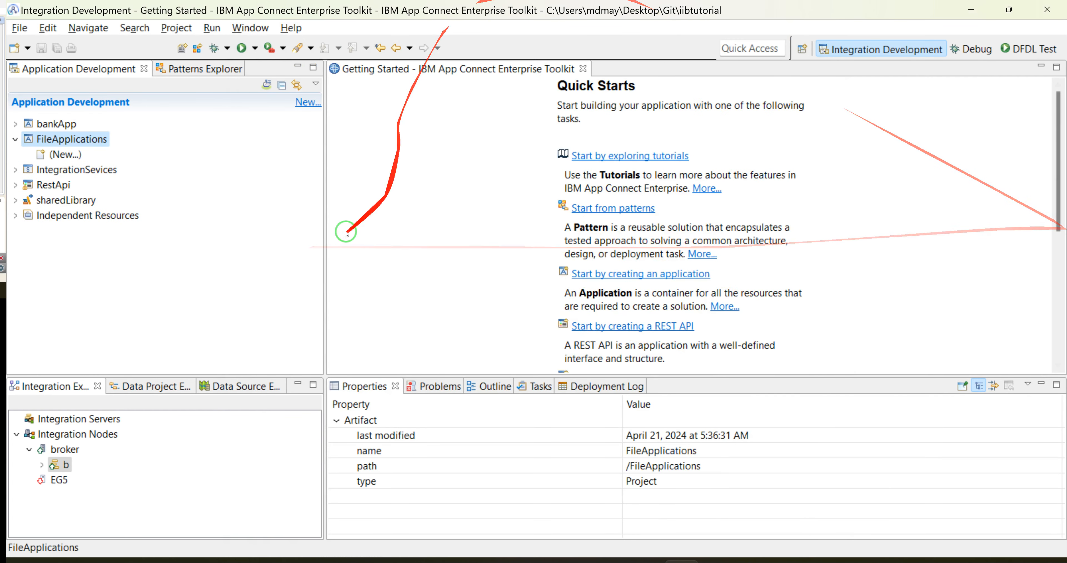
right_click(64, 154)
mouse_move(111, 164)
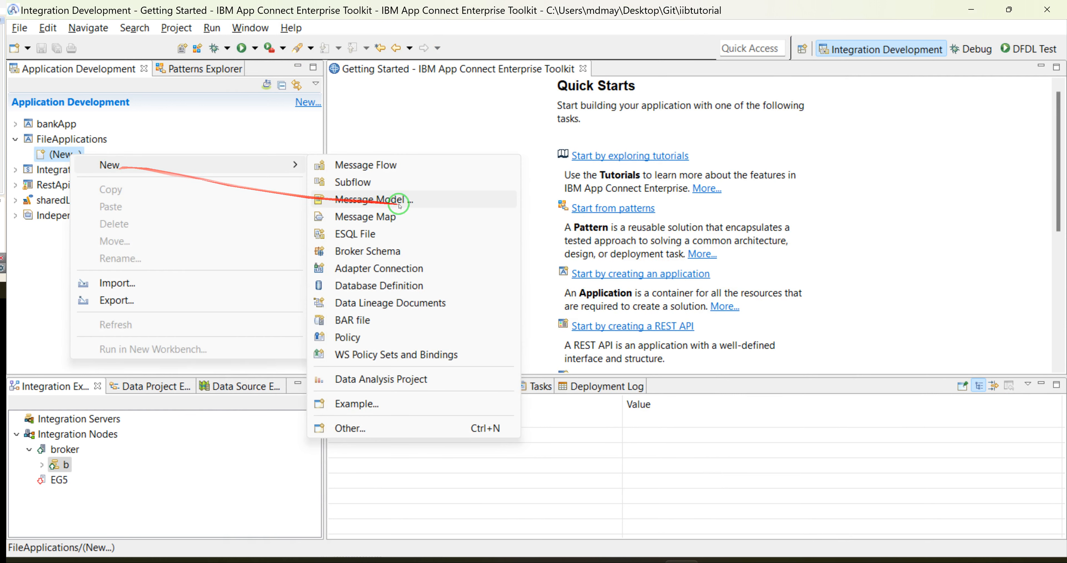
click(360, 164)
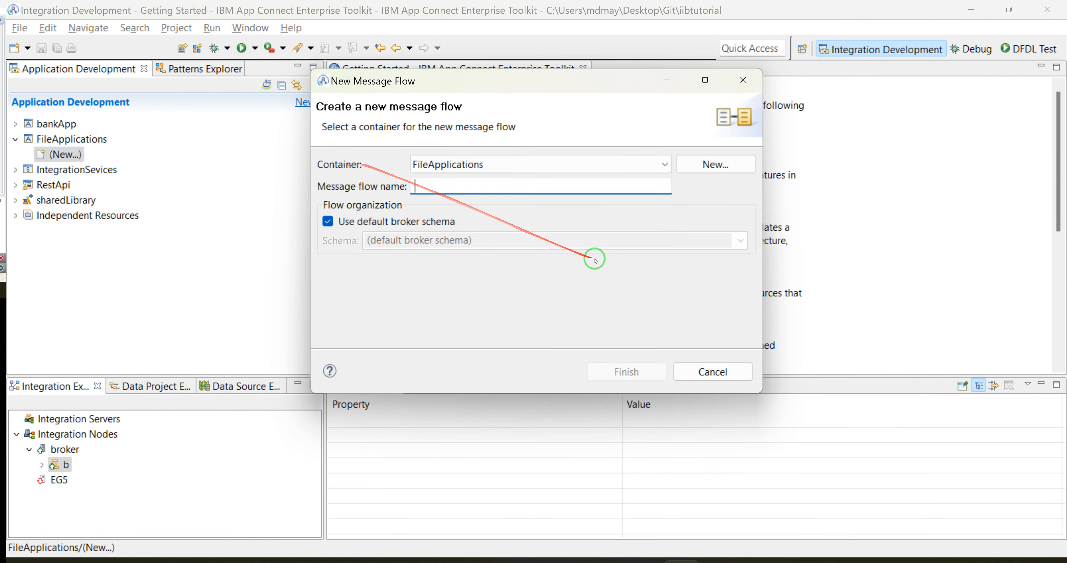
text(Mes)
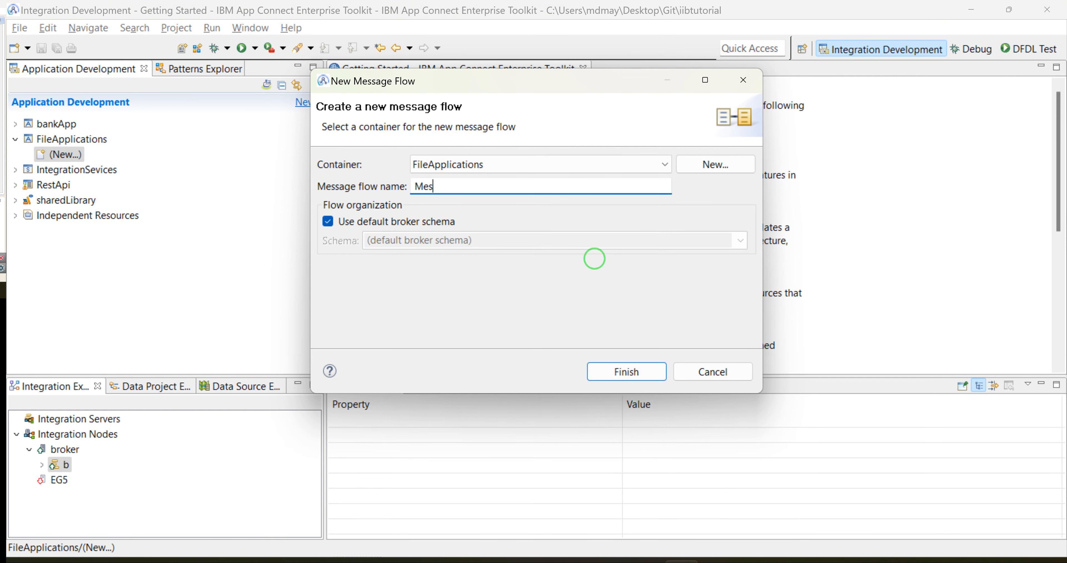
key(BackSpace)
key(BackSpace)
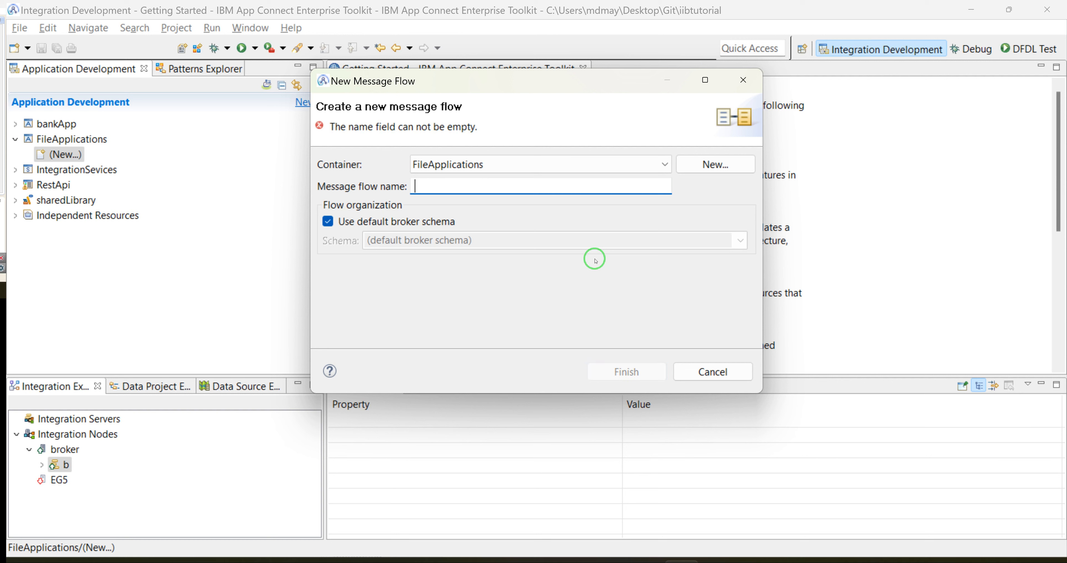
text(F)
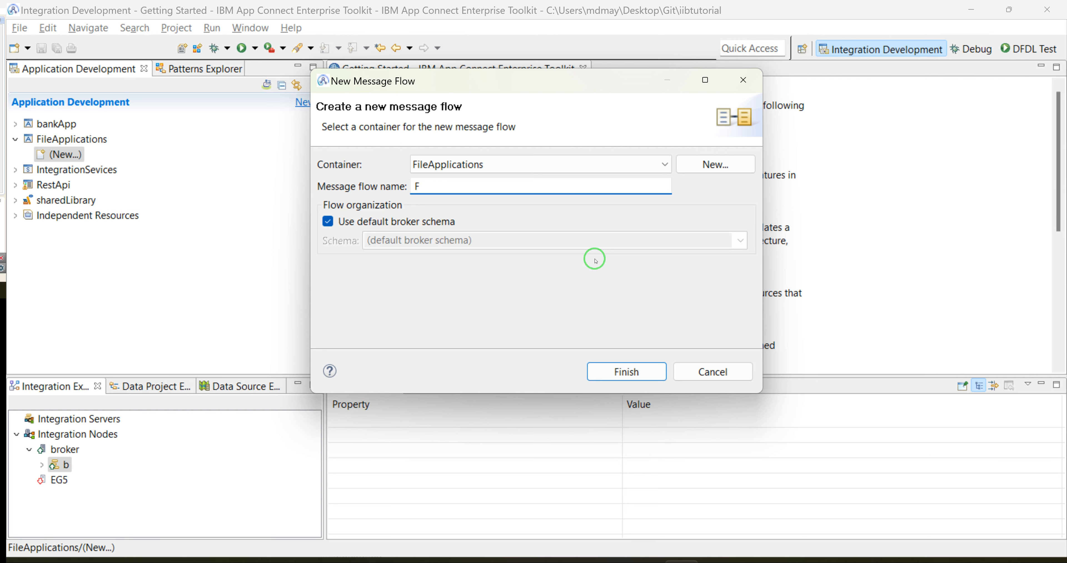
key(BackSpace)
text(AA_message_flow)
key(Return)
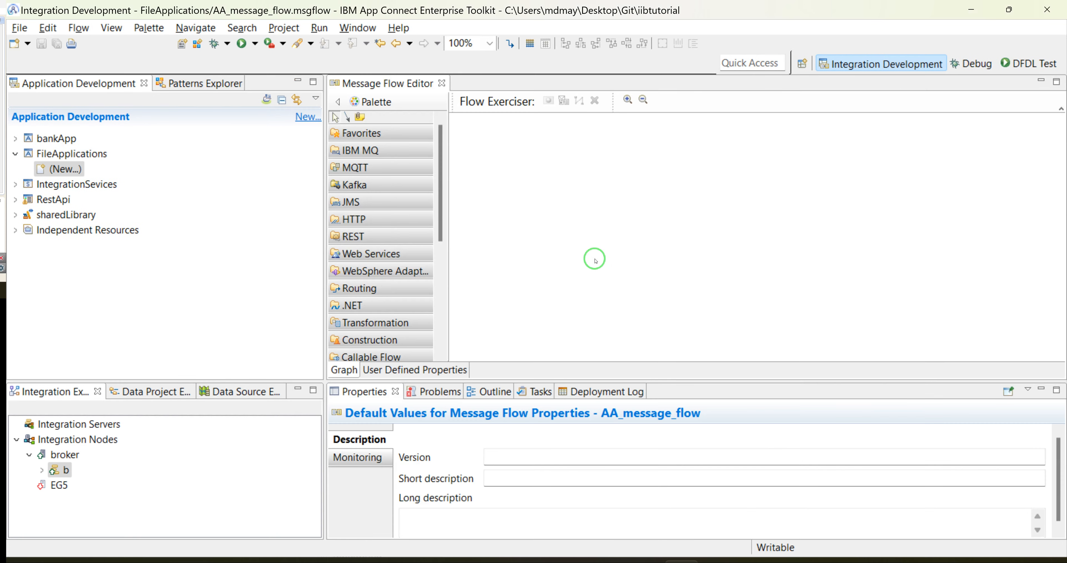
Step: Add a FileInput node from the File category to the empty message flow canvas
drag(440, 220, 439, 288)
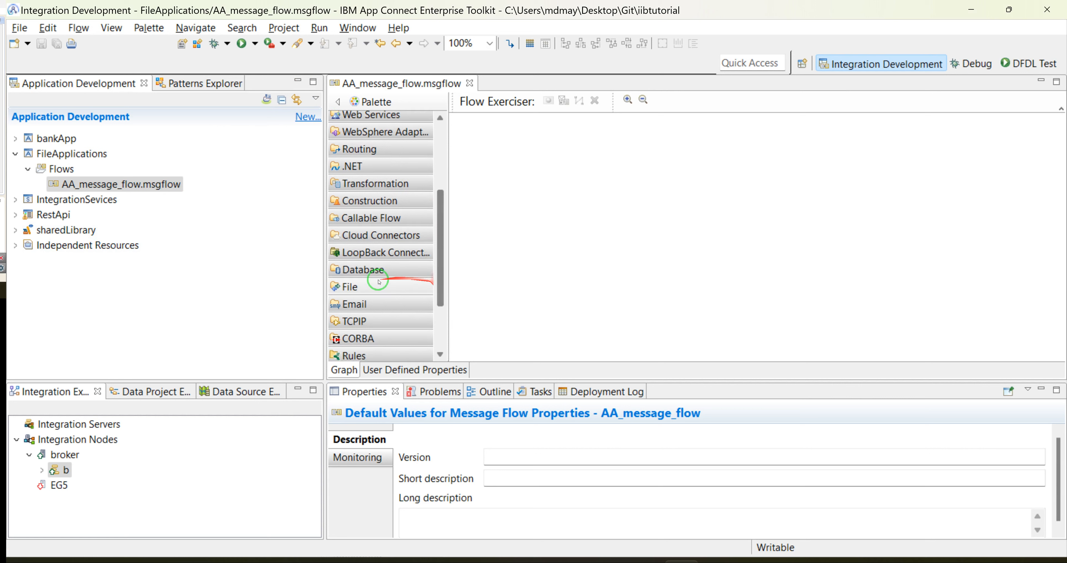
click(350, 290)
drag(439, 249, 438, 288)
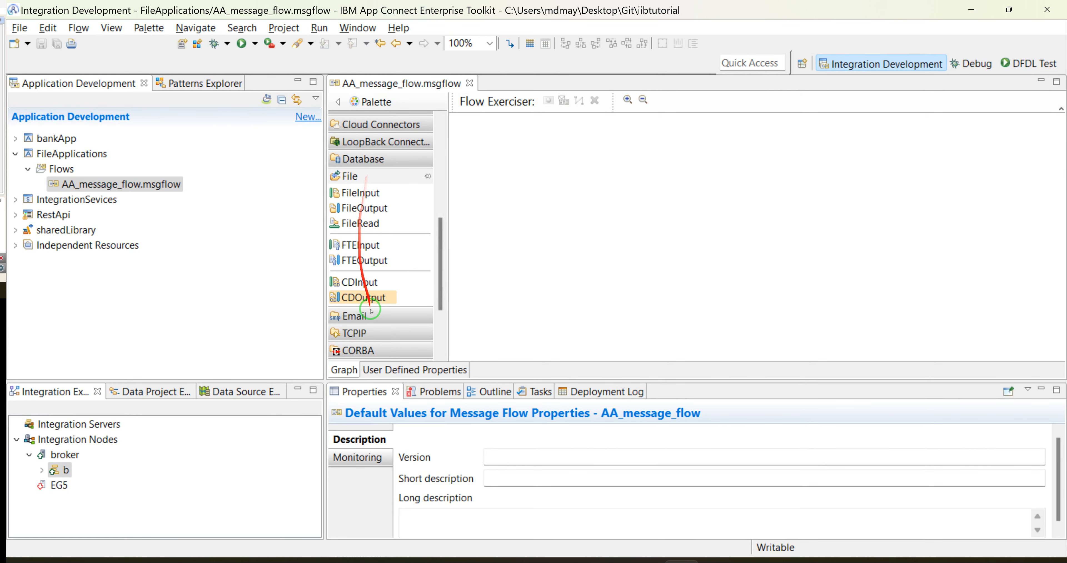
click(335, 202)
click(546, 171)
click(528, 226)
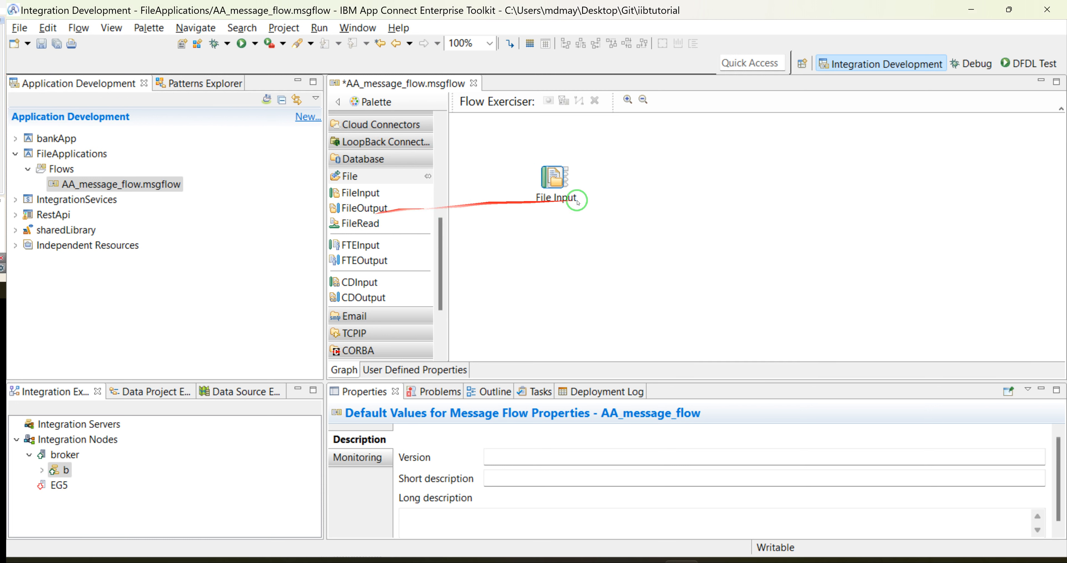
click(553, 198)
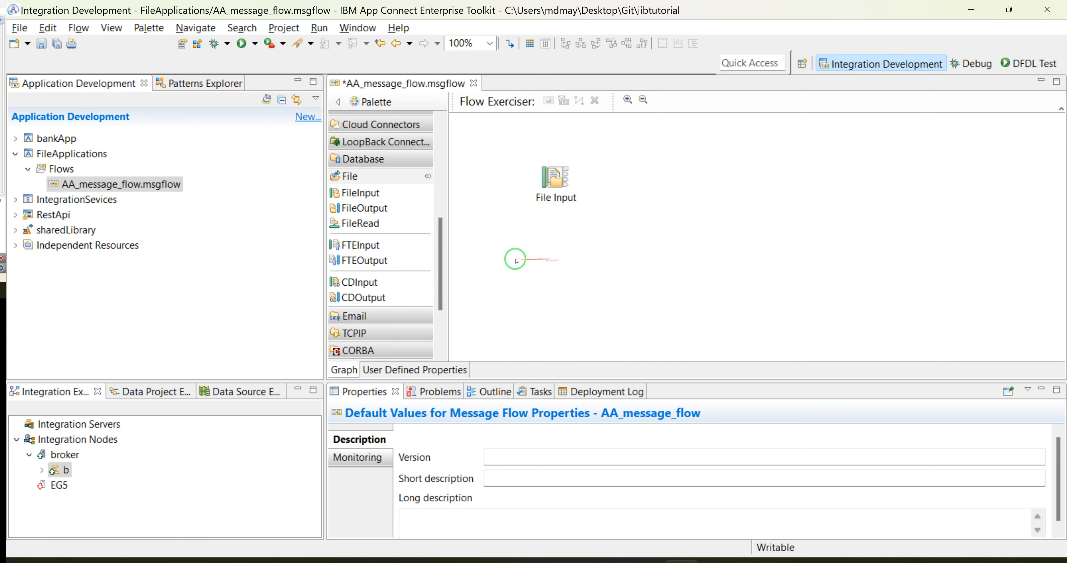
Step: Add a FileOutput node to the right of the File Input node, level with it
click(365, 207)
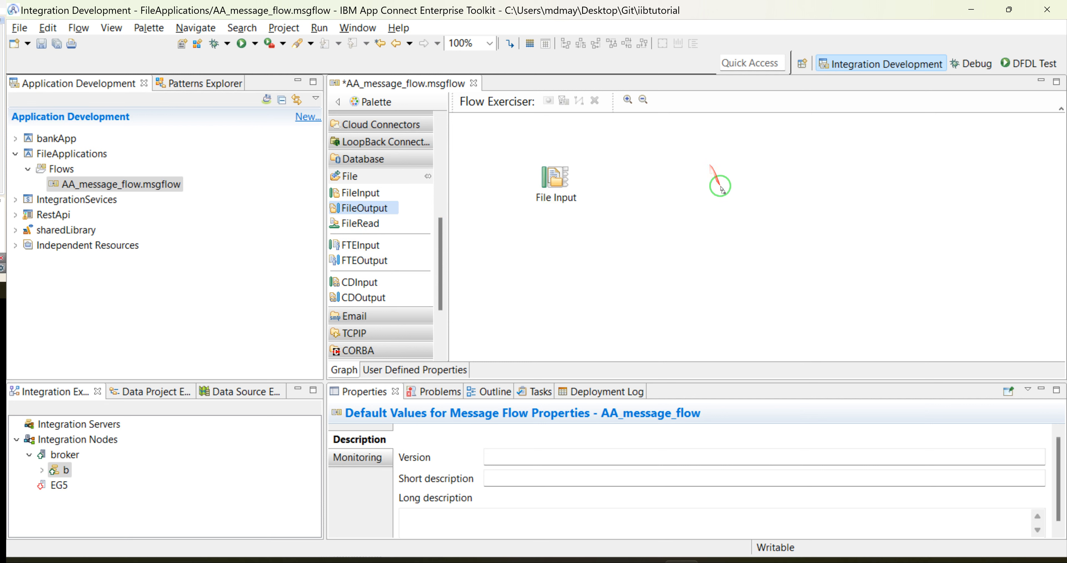
click(729, 178)
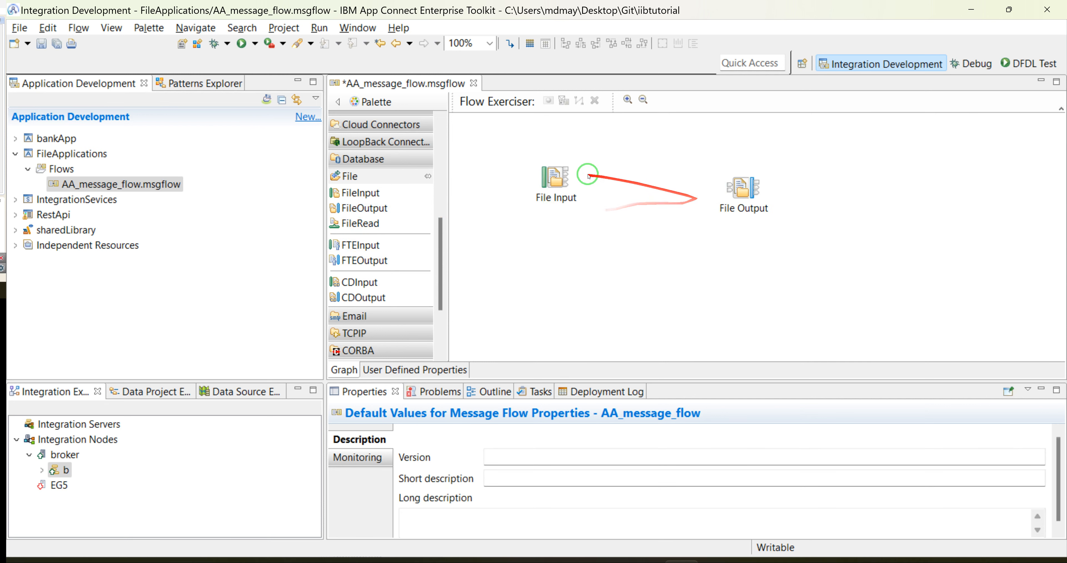
drag(569, 181, 744, 185)
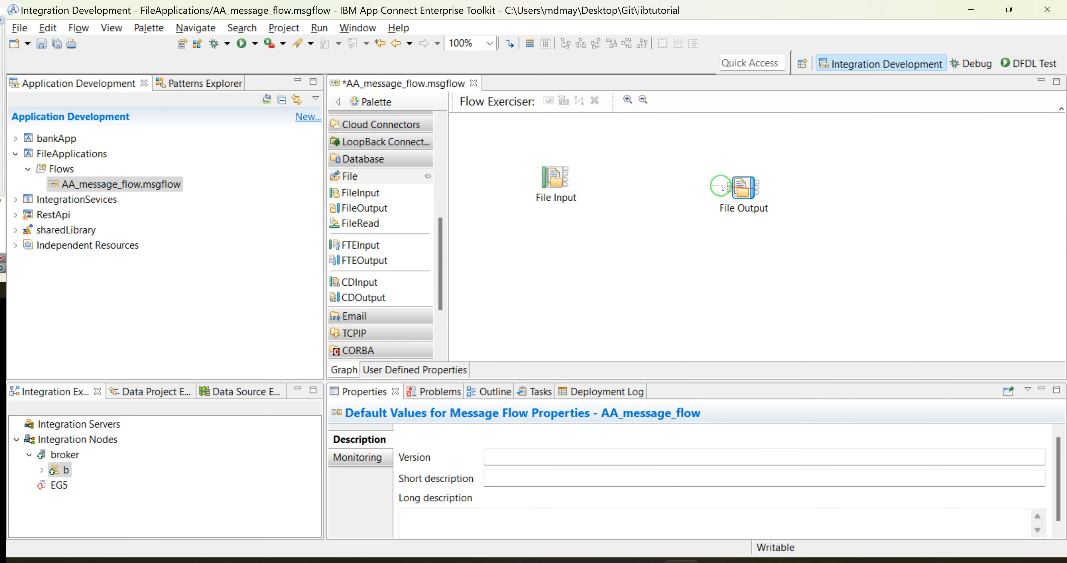
click(700, 215)
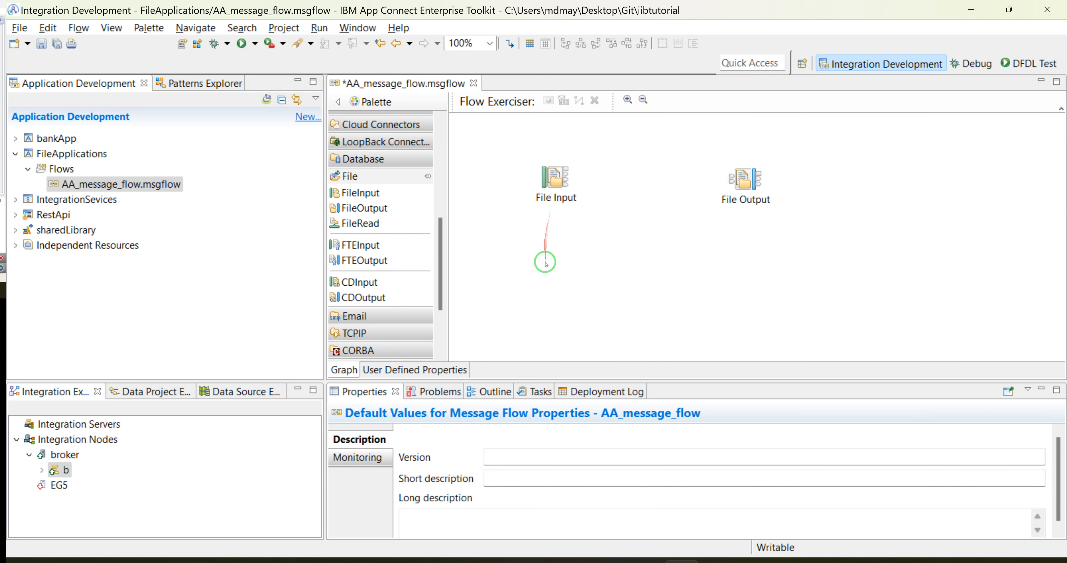
click(747, 182)
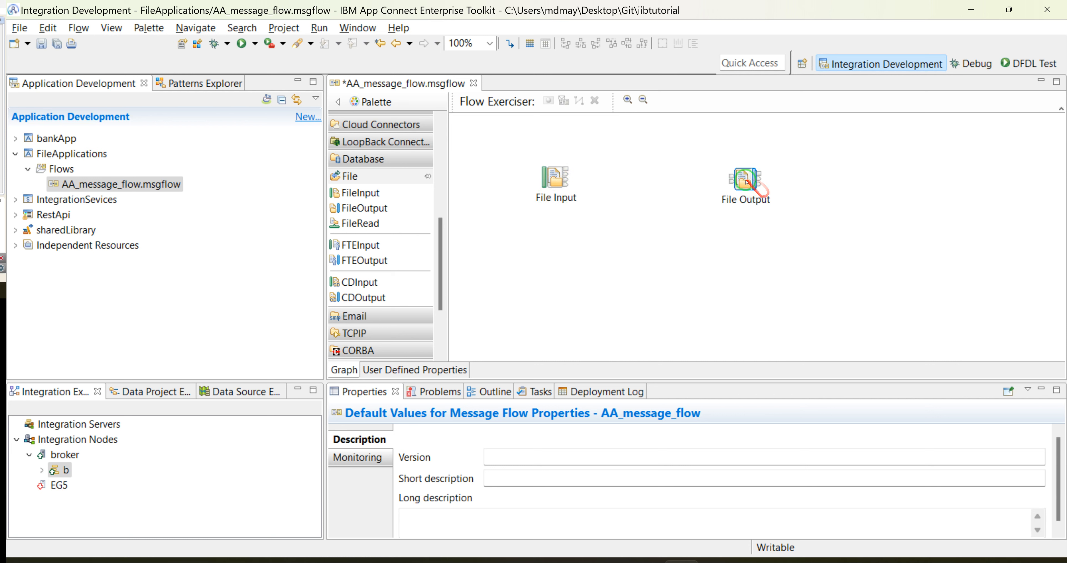
drag(721, 195, 570, 180)
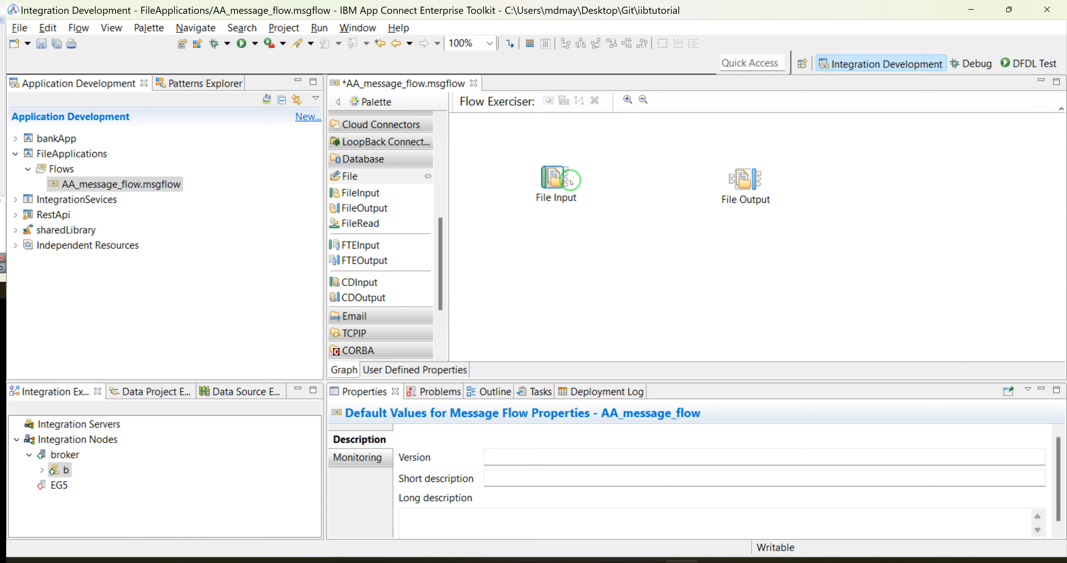
drag(567, 175, 730, 179)
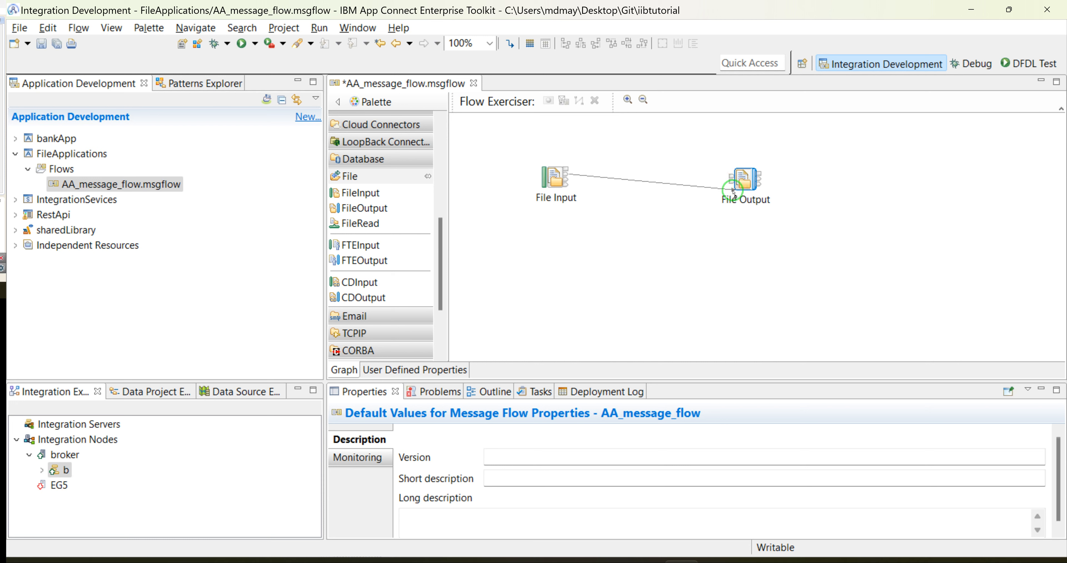
click(683, 214)
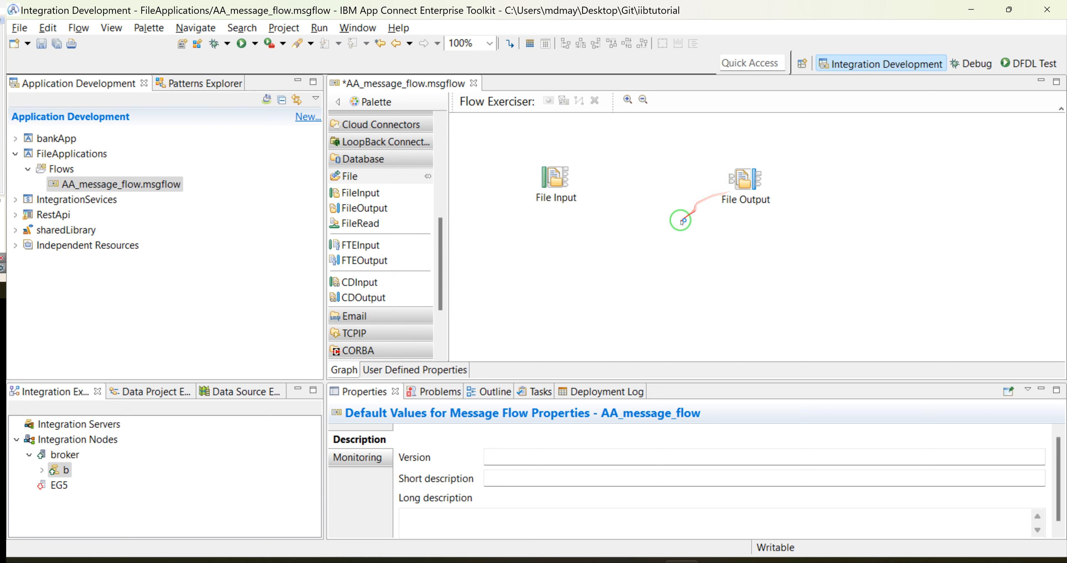
Step: Add a Compute node from the Transformation category between the File Input and File Output nodes
click(356, 175)
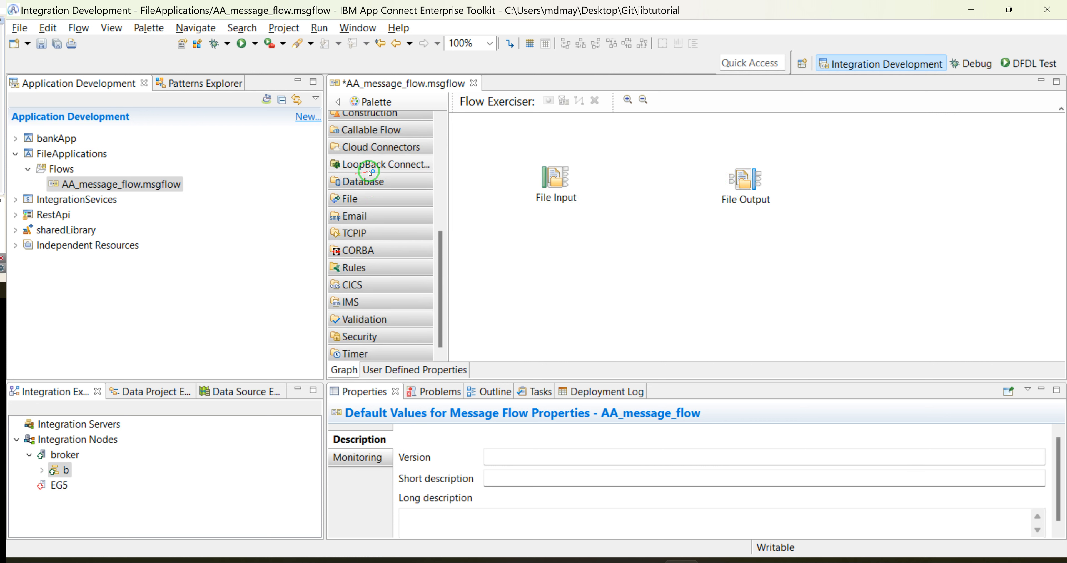
drag(441, 261, 440, 108)
click(383, 272)
click(377, 334)
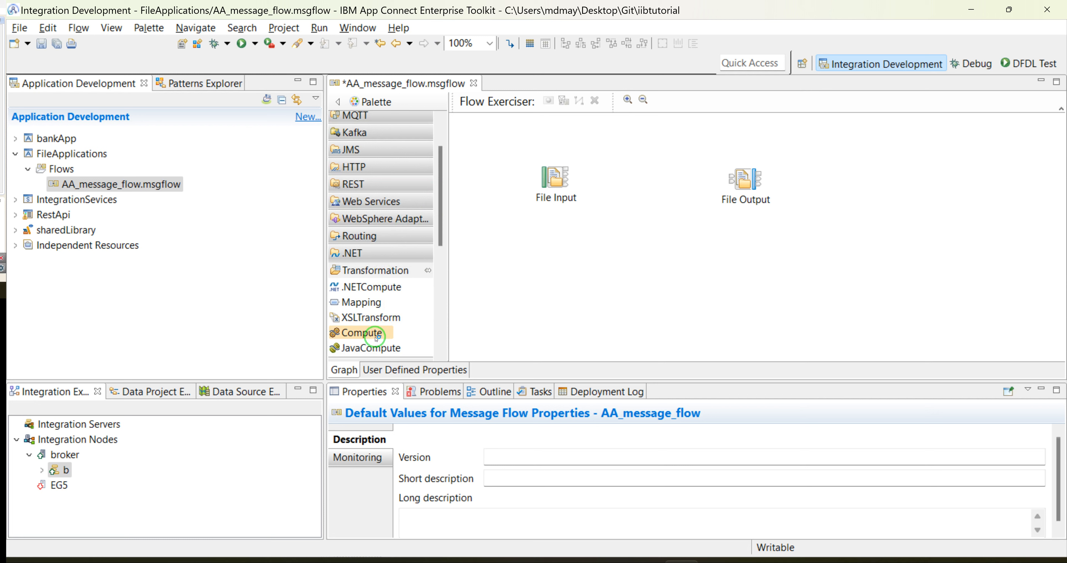
click(630, 174)
click(626, 233)
Step: Connect File Input to the Compute node, and the Compute node's Out terminal to File Output
mouse_move(568, 185)
mouse_down()
mouse_move(637, 179)
mouse_move(633, 187)
mouse_up()
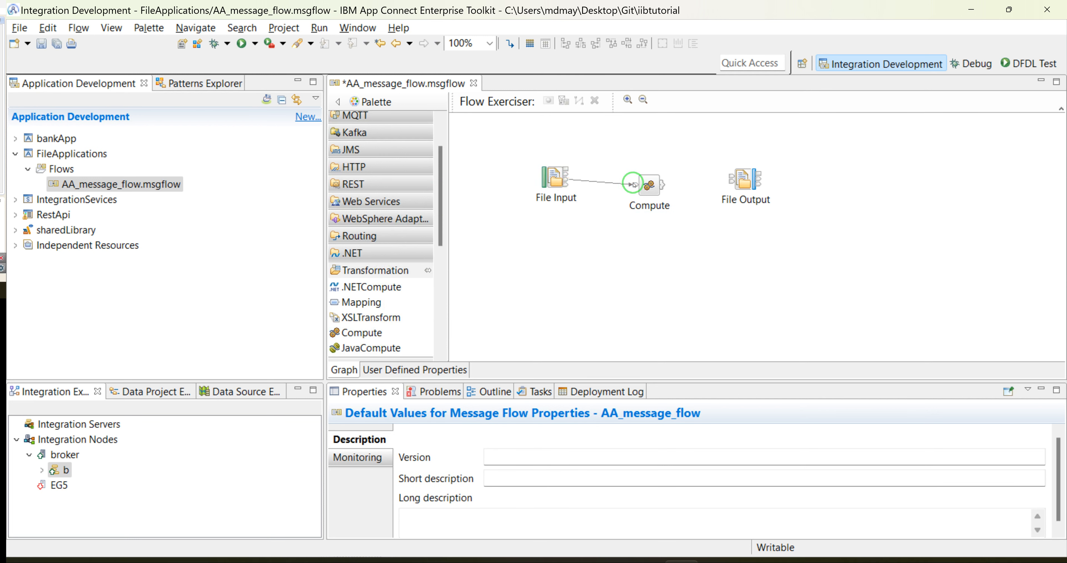
drag(549, 164, 531, 264)
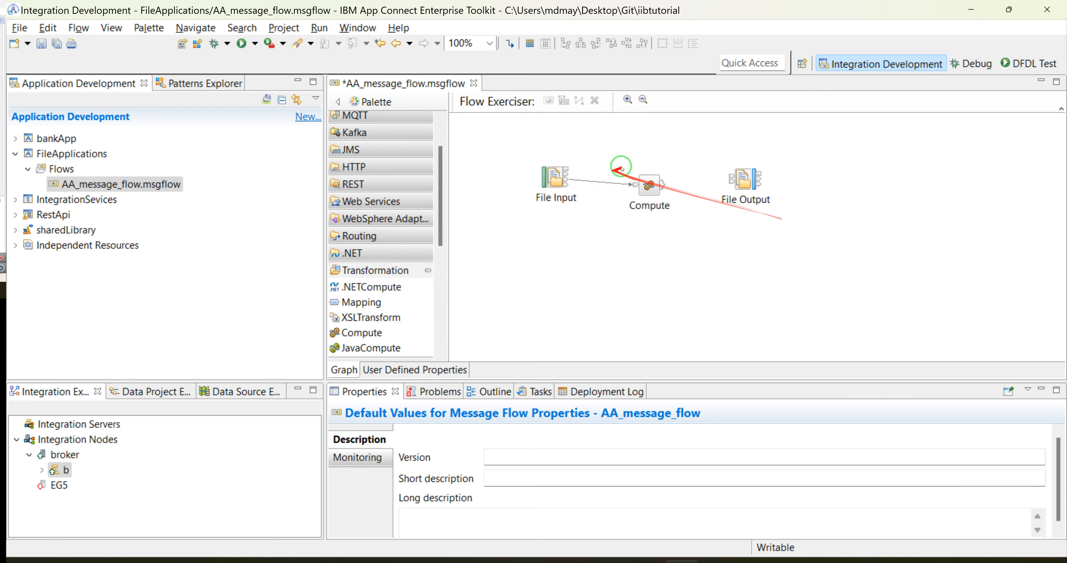
click(657, 186)
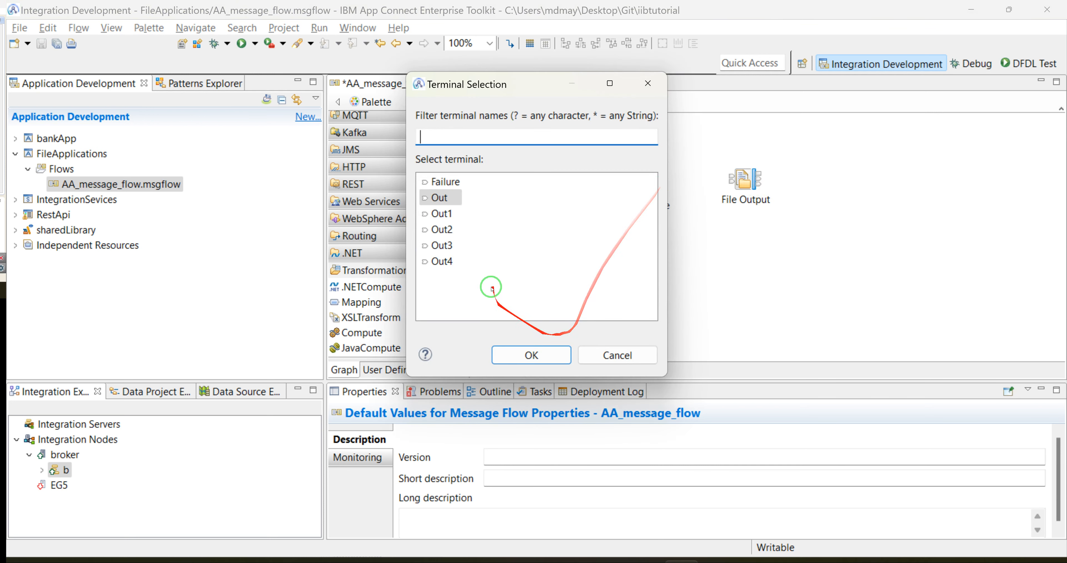
click(532, 355)
Step: Align the Compute node in a straight row with the other two nodes and save the message flow
drag(652, 187, 655, 178)
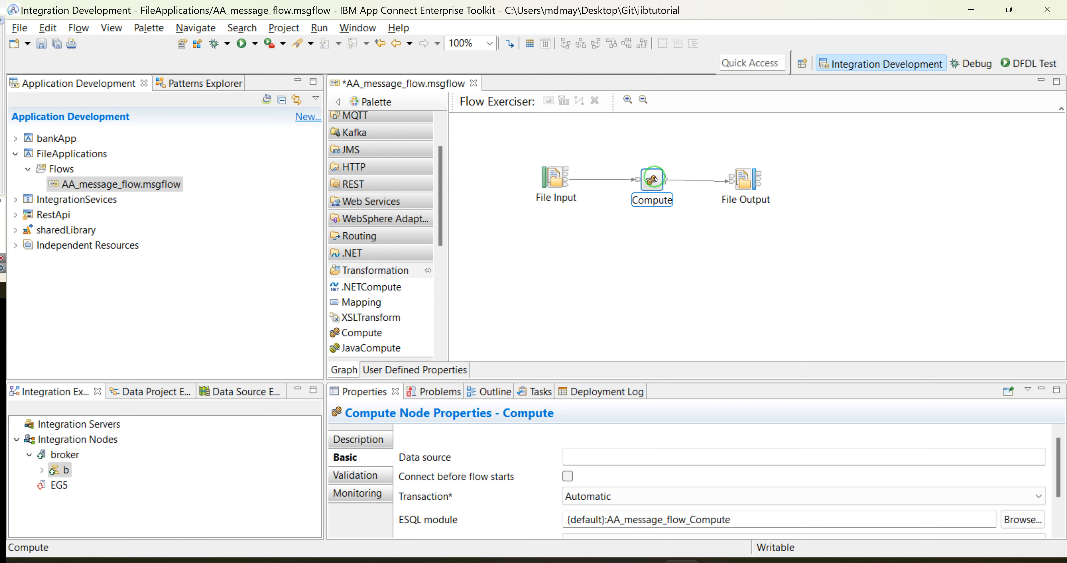
click(603, 214)
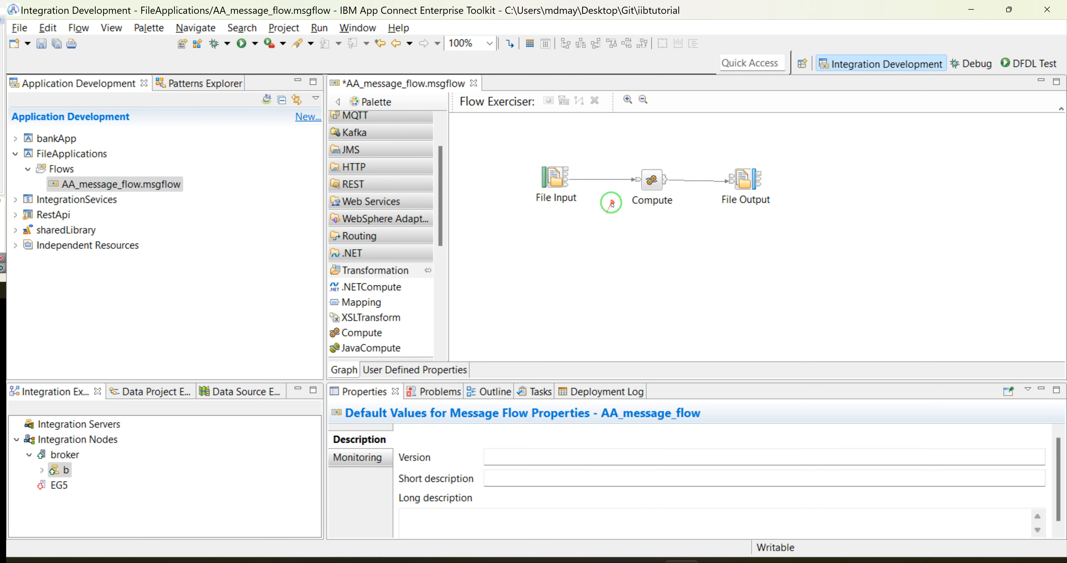
key(ctrl+s)
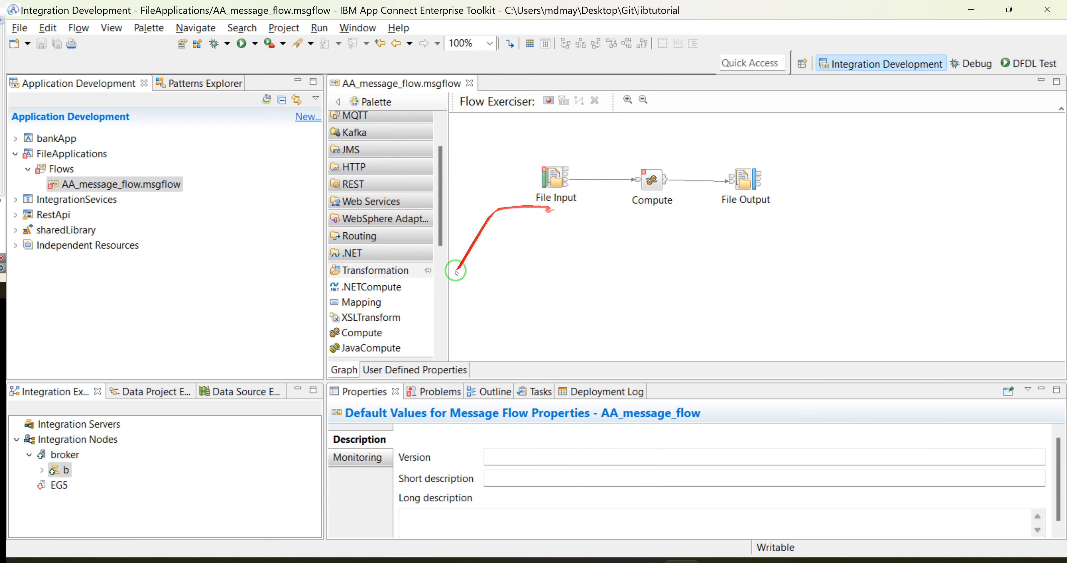
Step: Check the problem list, and open the Compute node's code to generate its ESQL file, closing the editor again
click(438, 391)
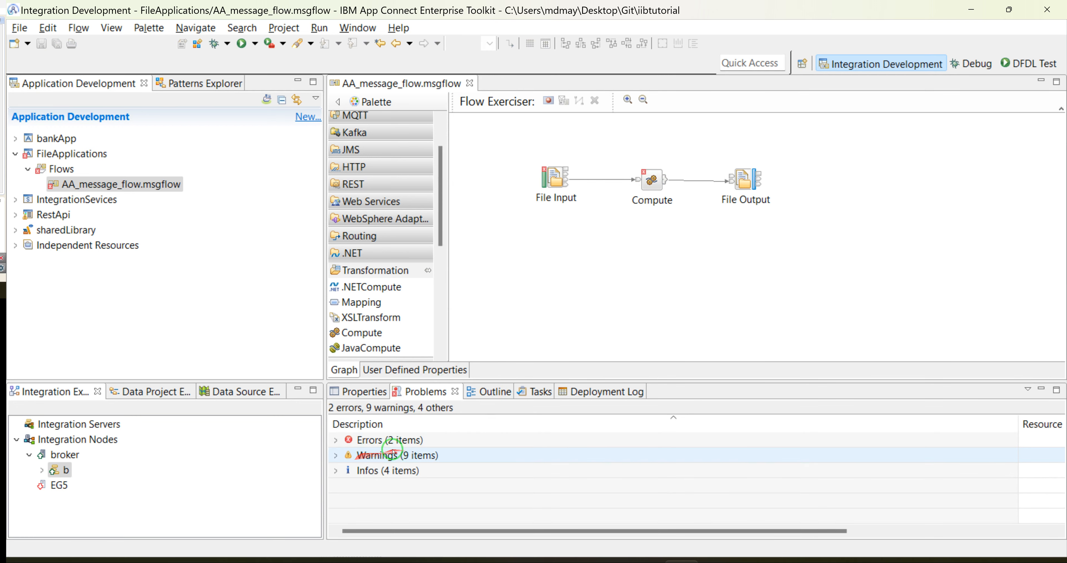
double_click(651, 180)
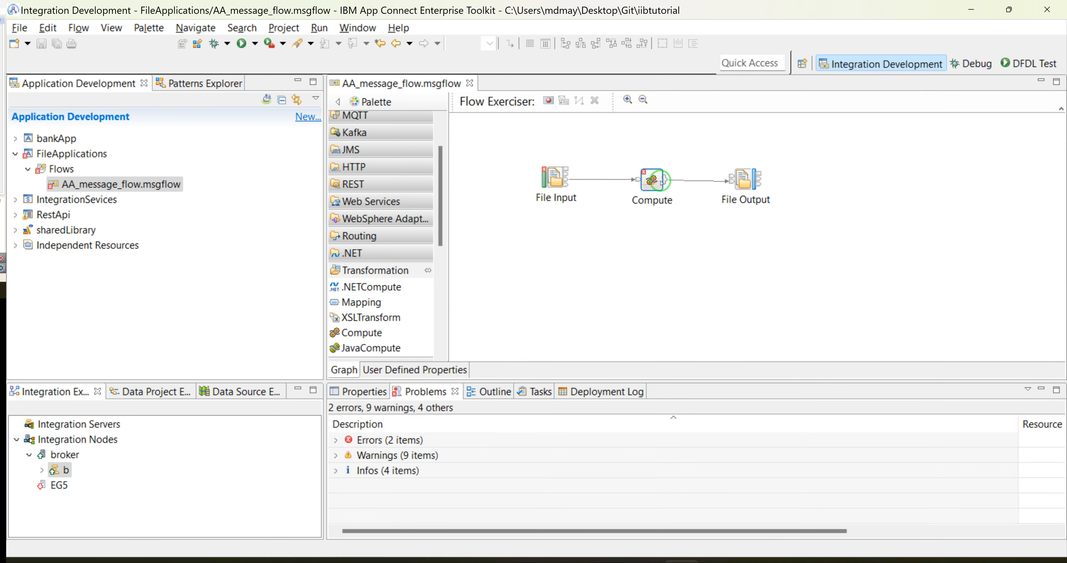
click(646, 68)
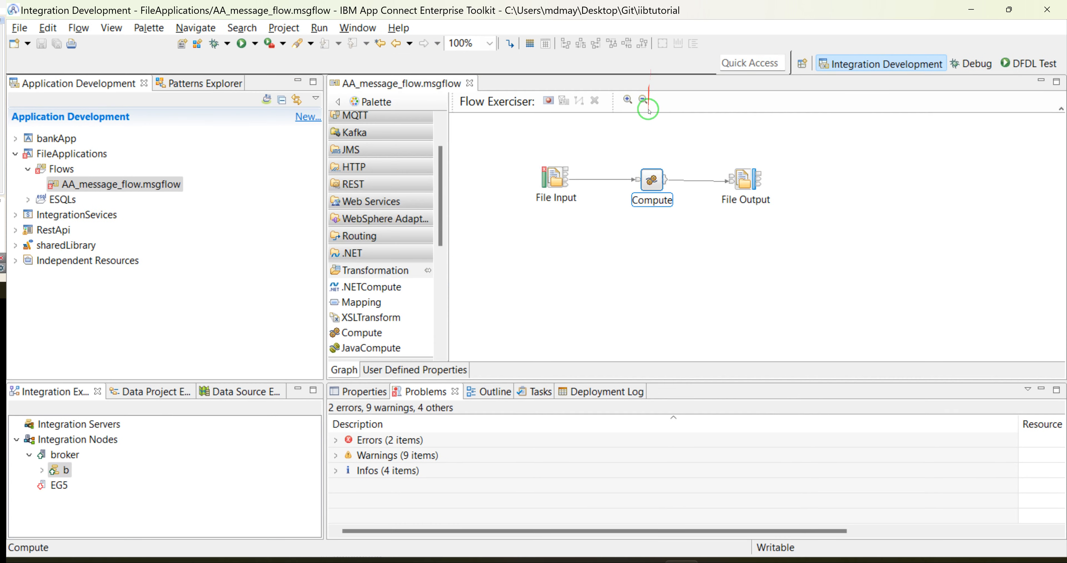
Step: Show the File Input node's properties and maximize the properties view
mouse_move(545, 177)
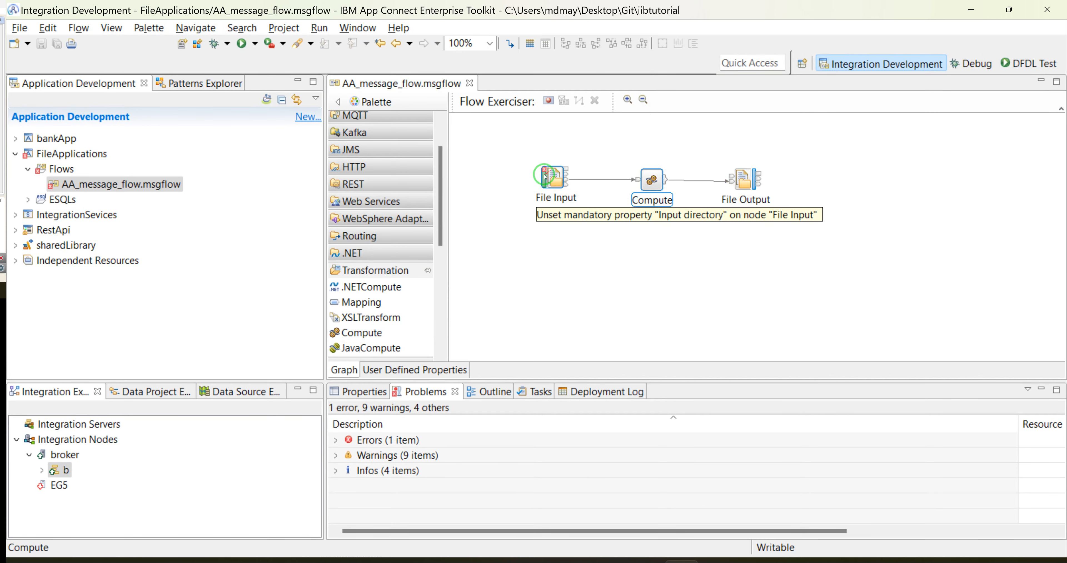
click(555, 178)
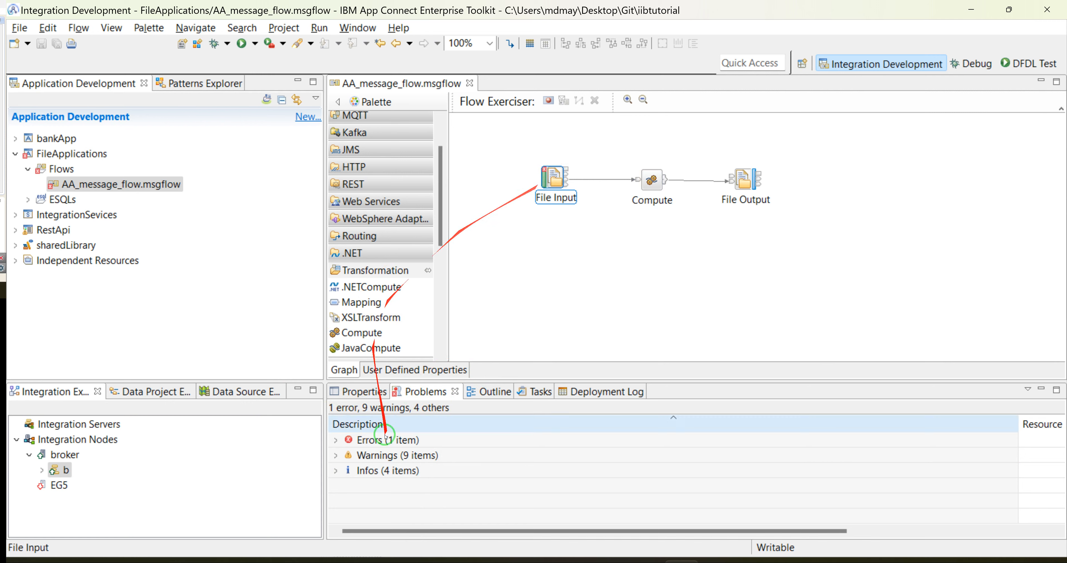
click(375, 396)
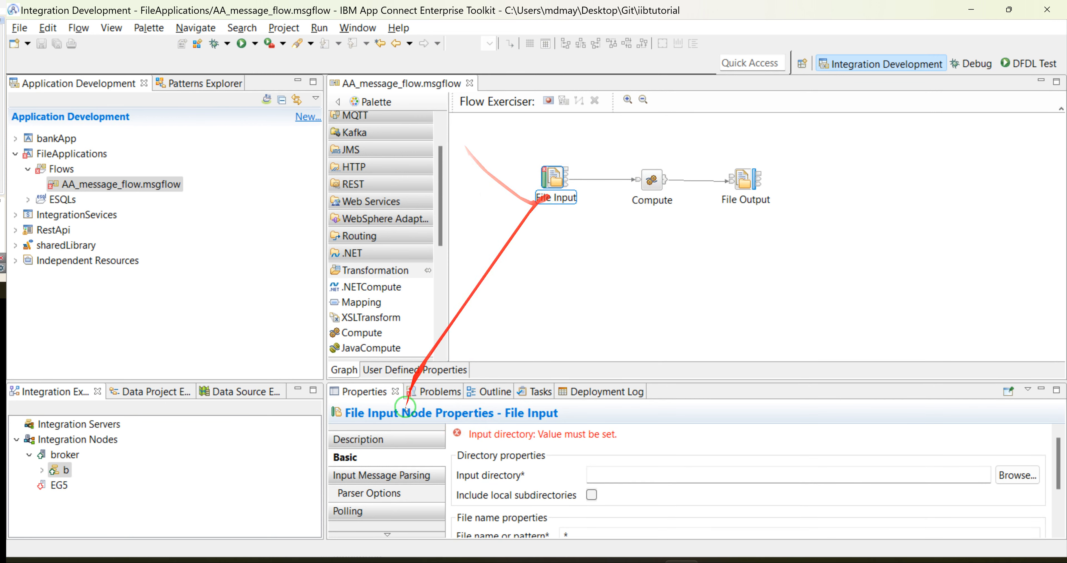
double_click(363, 396)
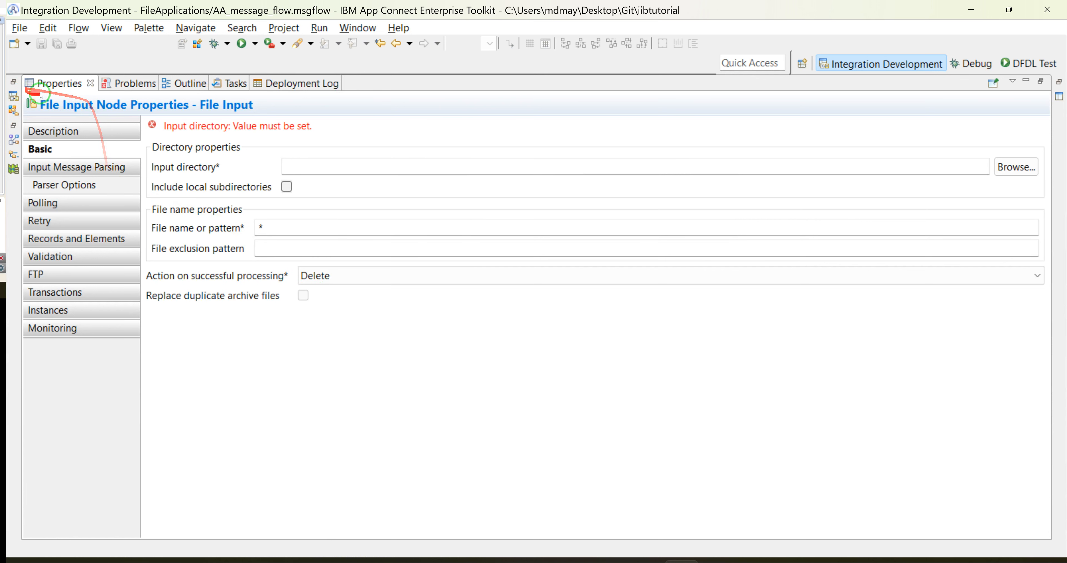
Step: Rename the File Input node as FileInput
click(97, 139)
click(250, 148)
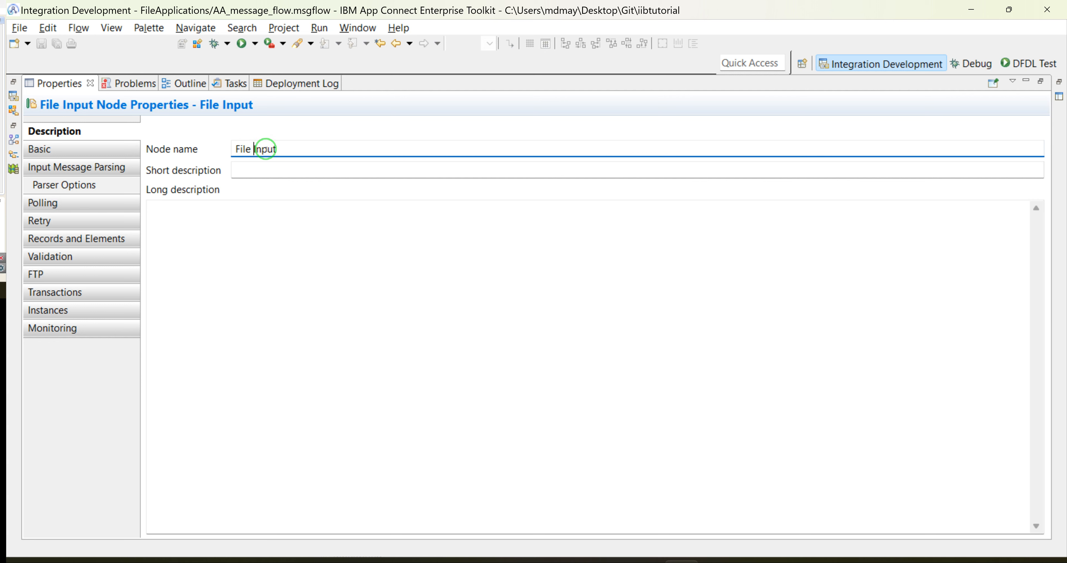
key(Delete)
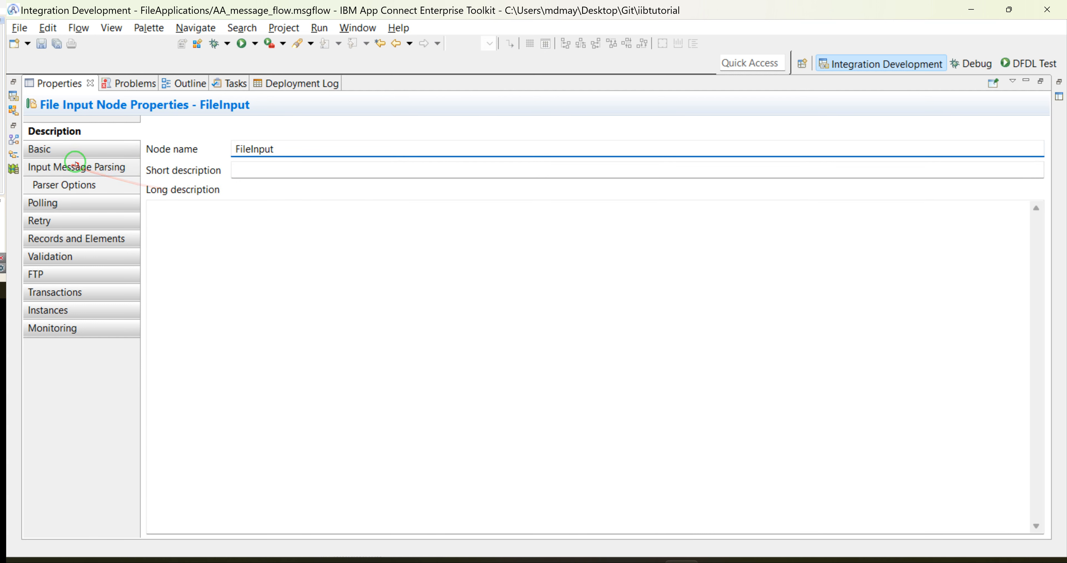
Step: Set the node's input directory to the Desktop\wsdl\file\in folder, copying its full path from File Explorer
click(77, 153)
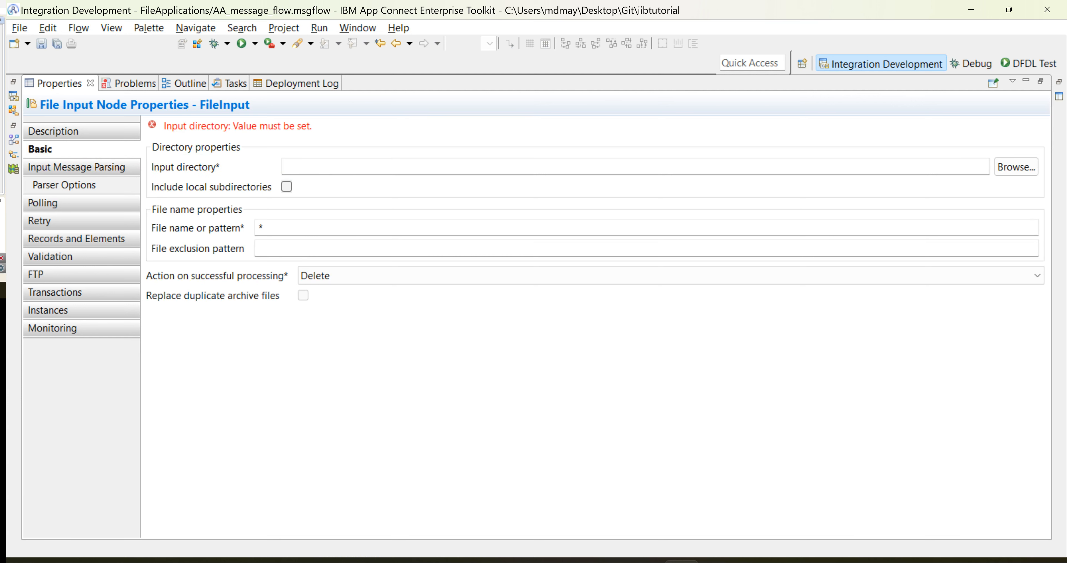
key(alt+Tab)
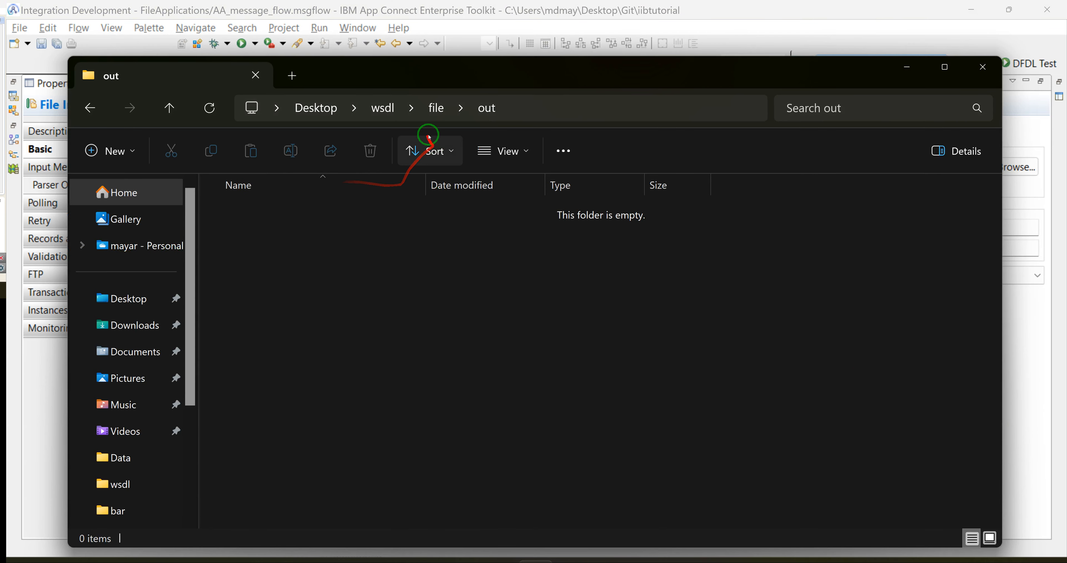
click(436, 108)
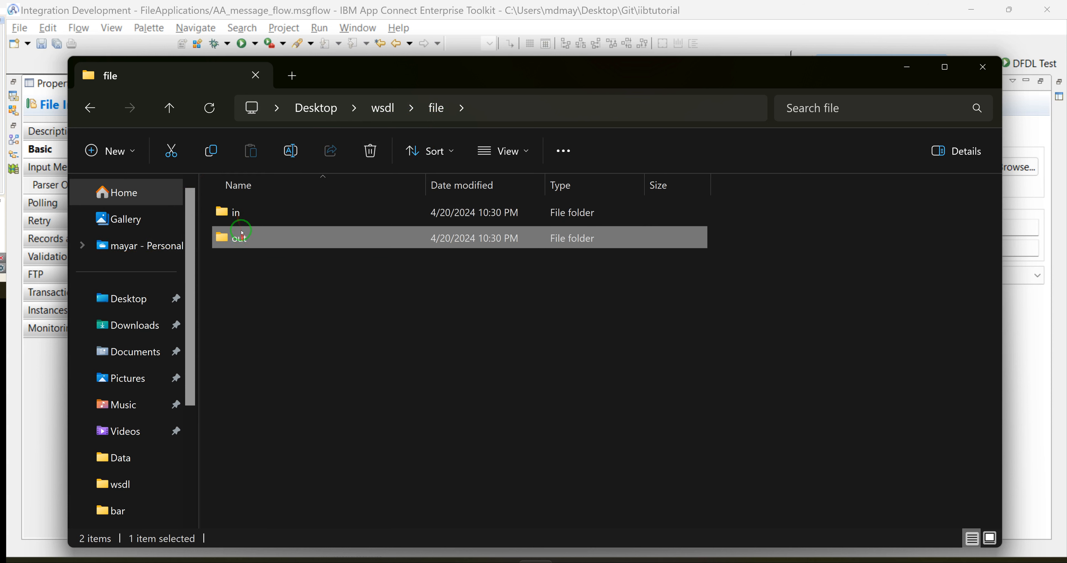
click(250, 254)
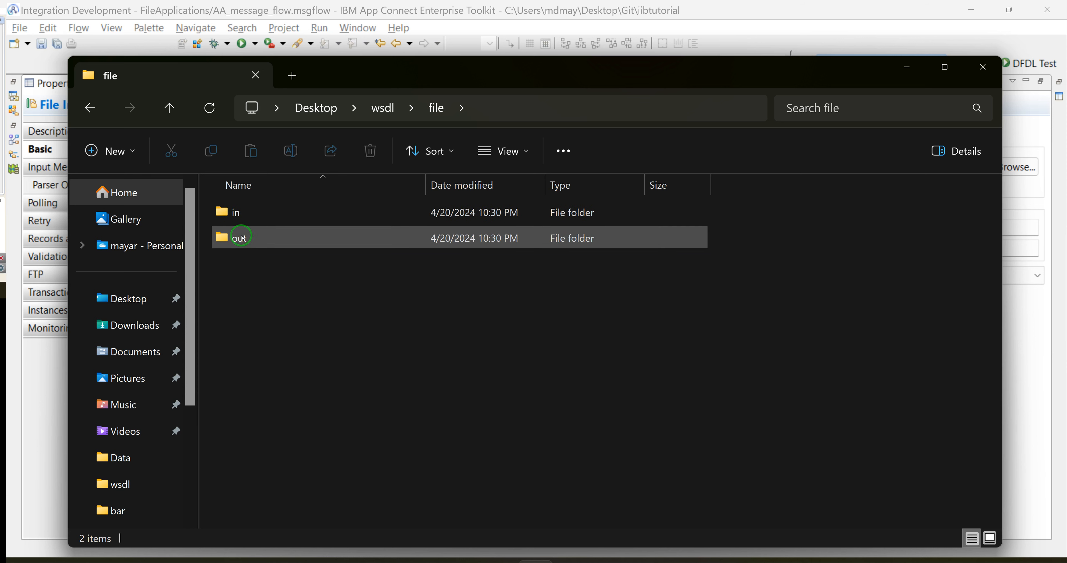
double_click(239, 212)
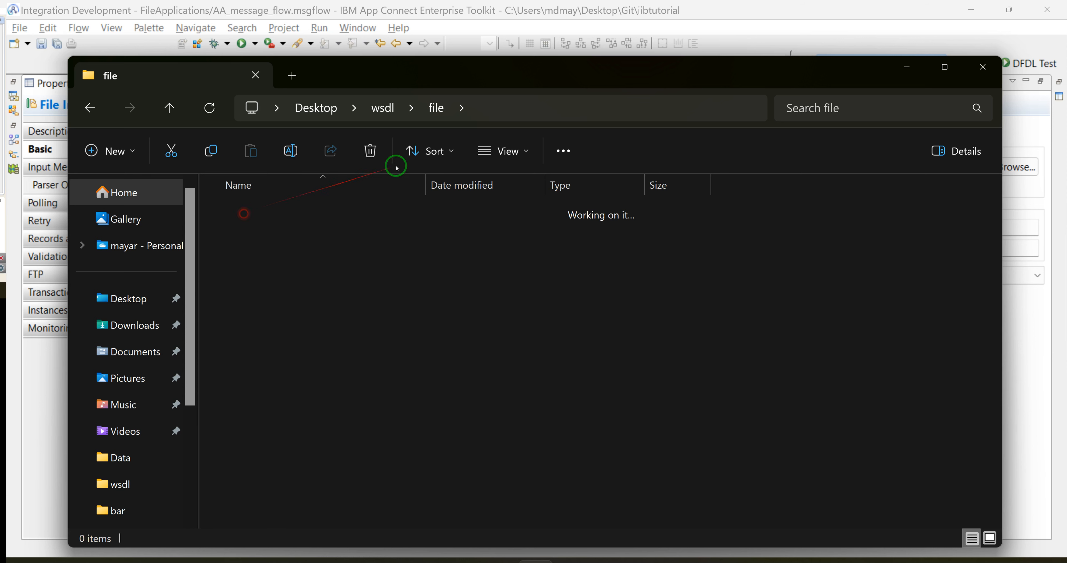
click(518, 113)
key(ctrl+c)
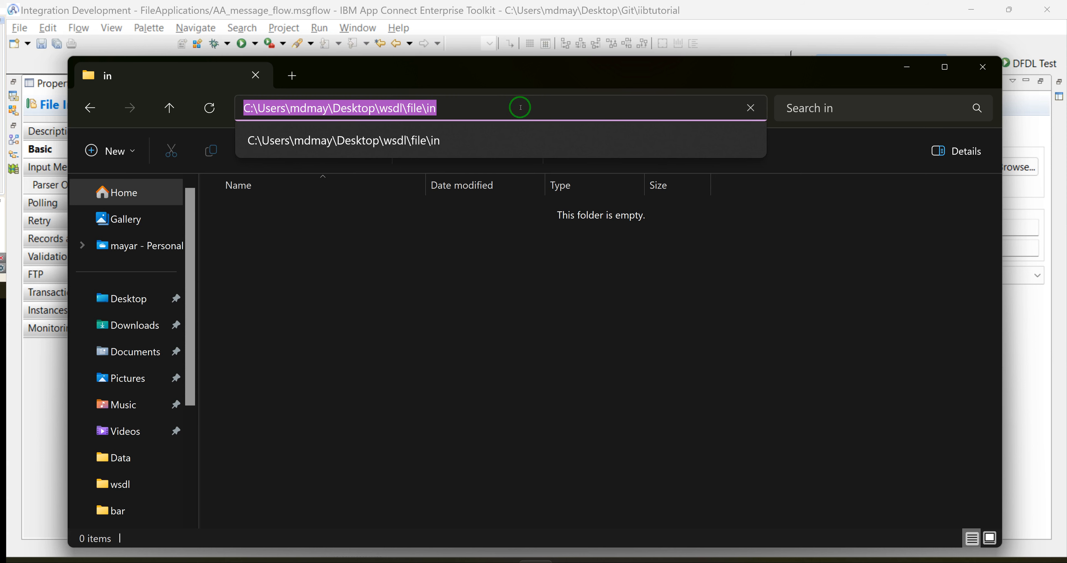
key(alt+Tab)
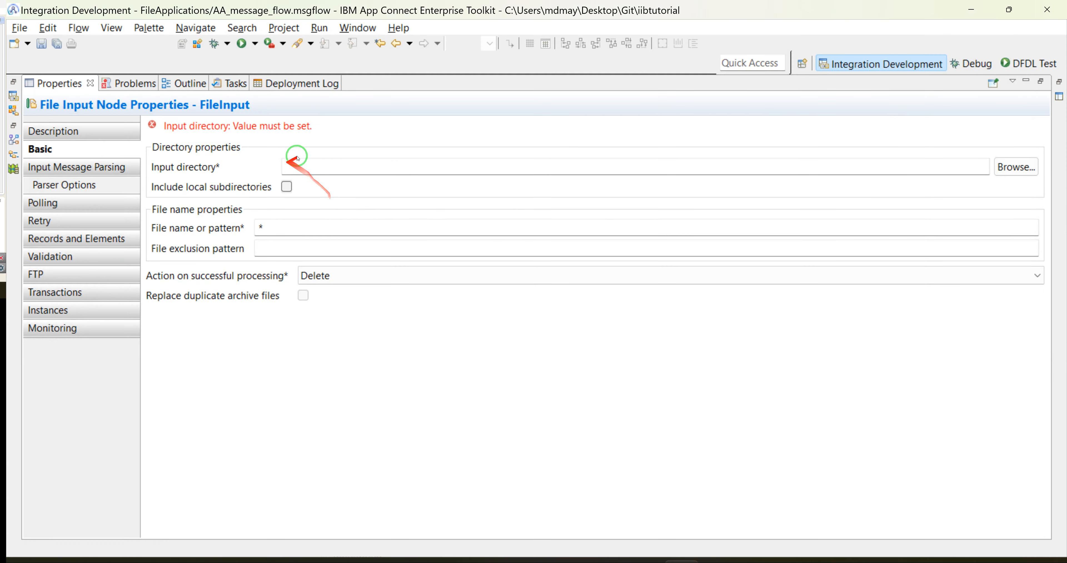
click(316, 167)
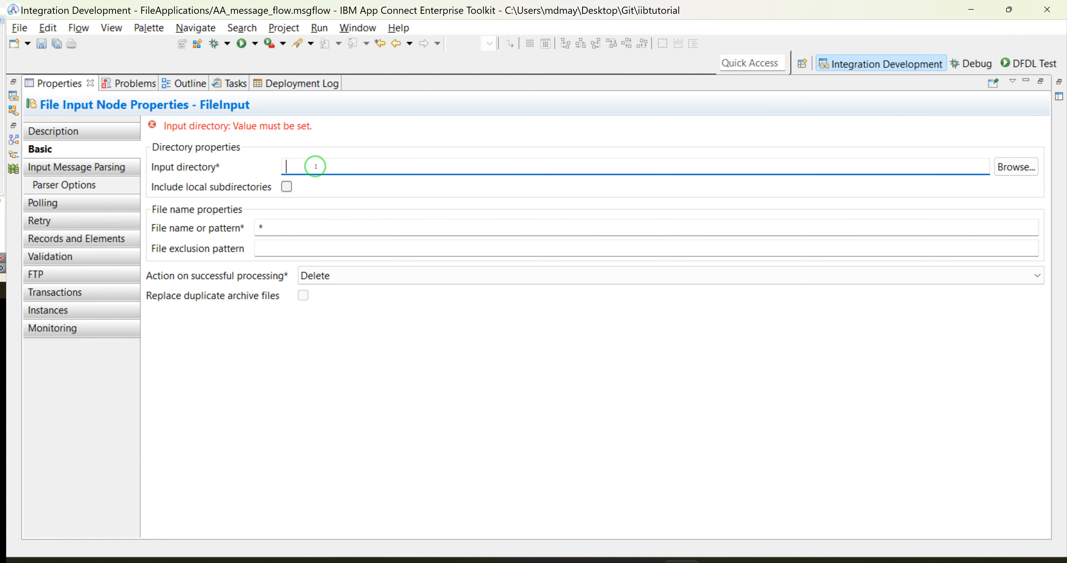
key(ctrl+v)
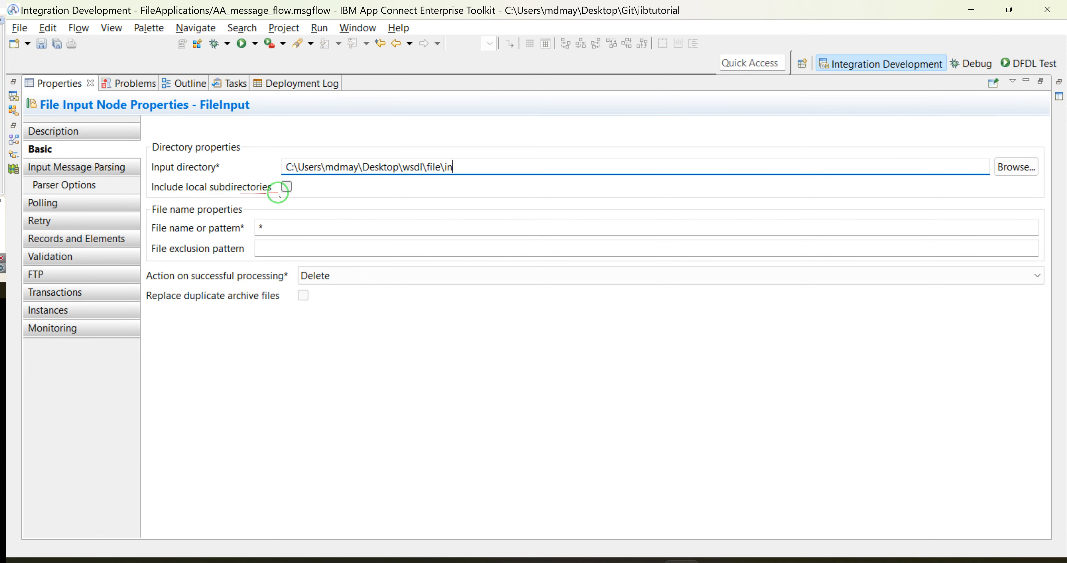
Step: Switch to File Explorer and create two new subfolders inside the in folder
click(287, 187)
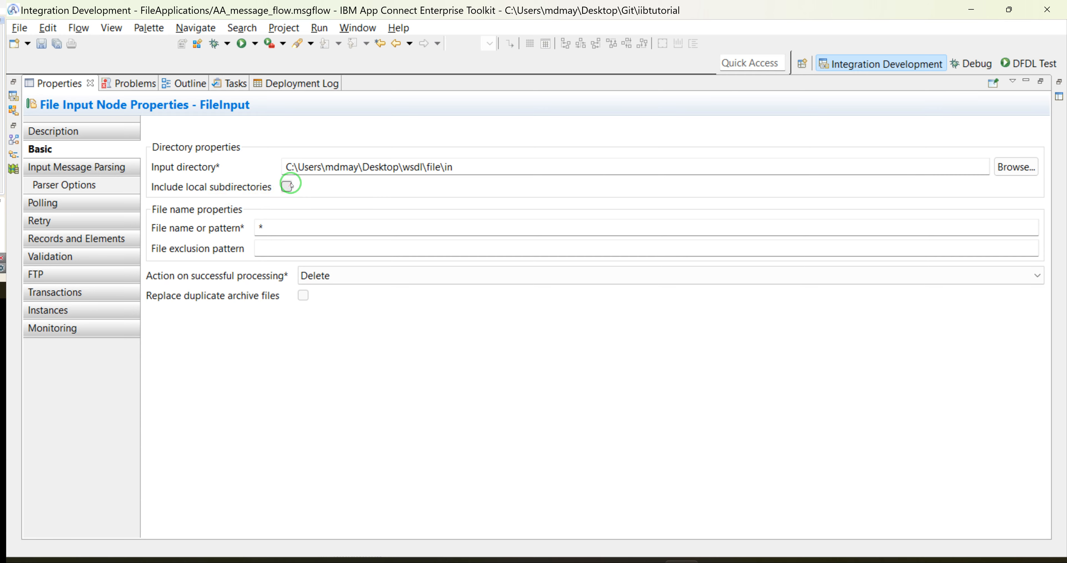
key(alt+Tab)
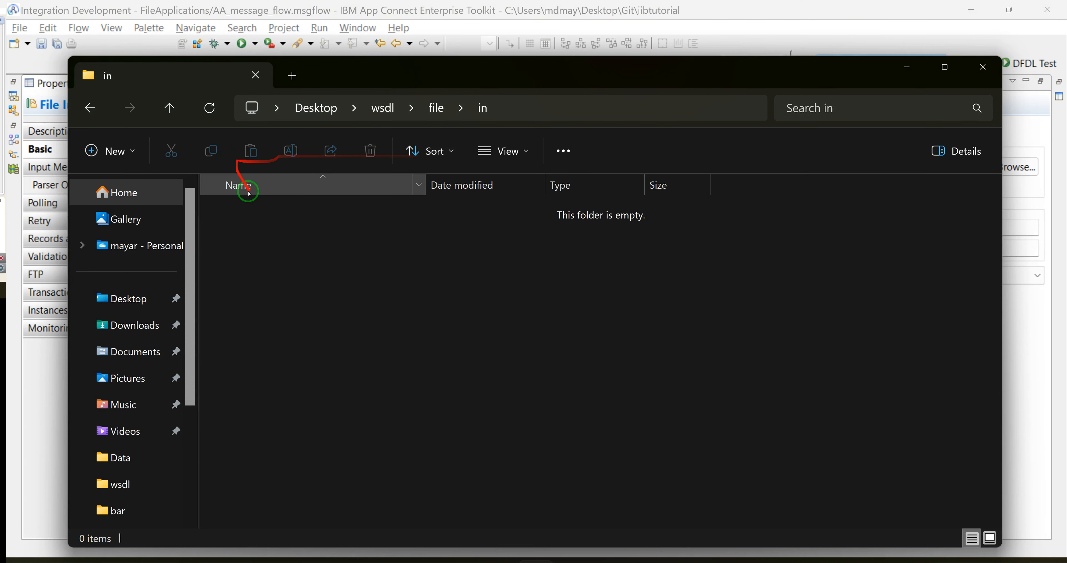
right_click(258, 200)
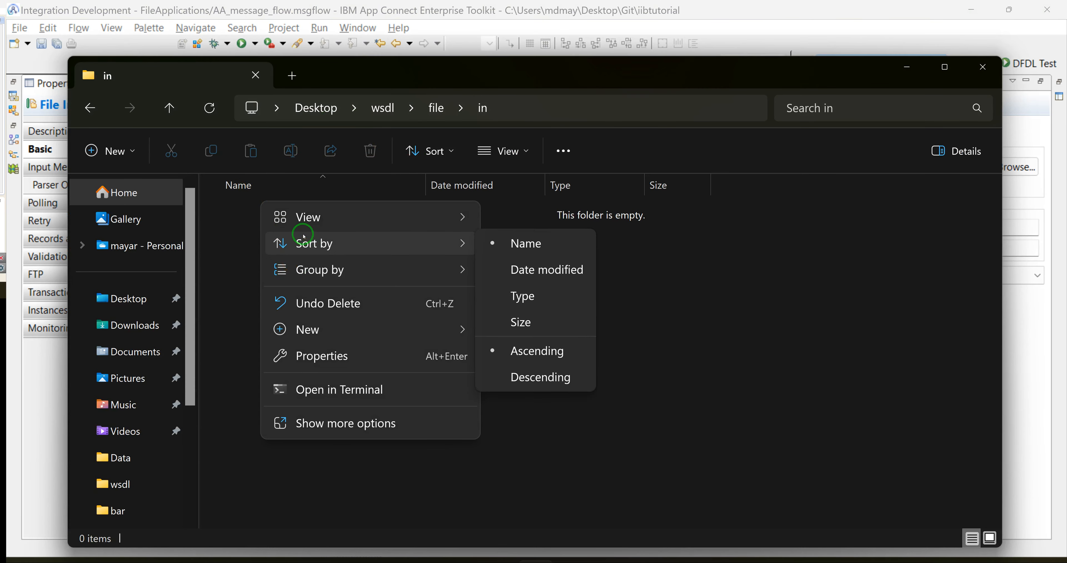
click(222, 226)
click(121, 153)
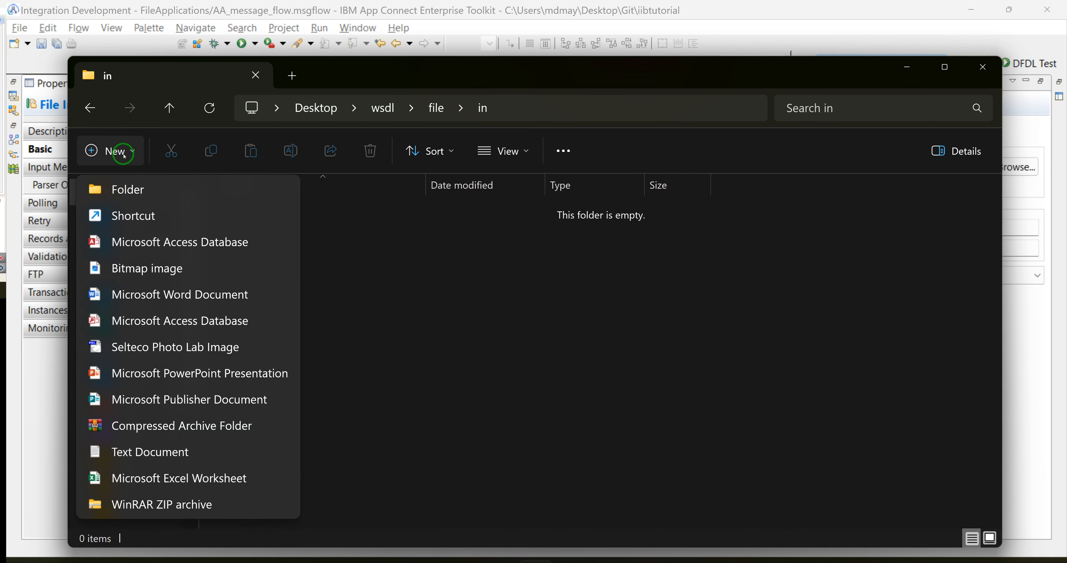
click(114, 188)
click(136, 162)
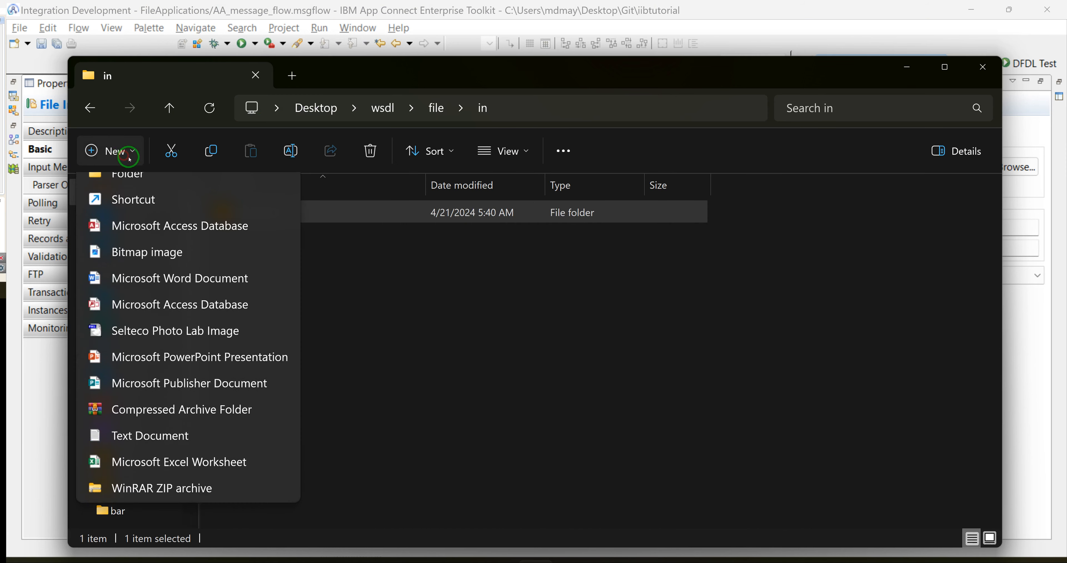
click(126, 187)
click(357, 288)
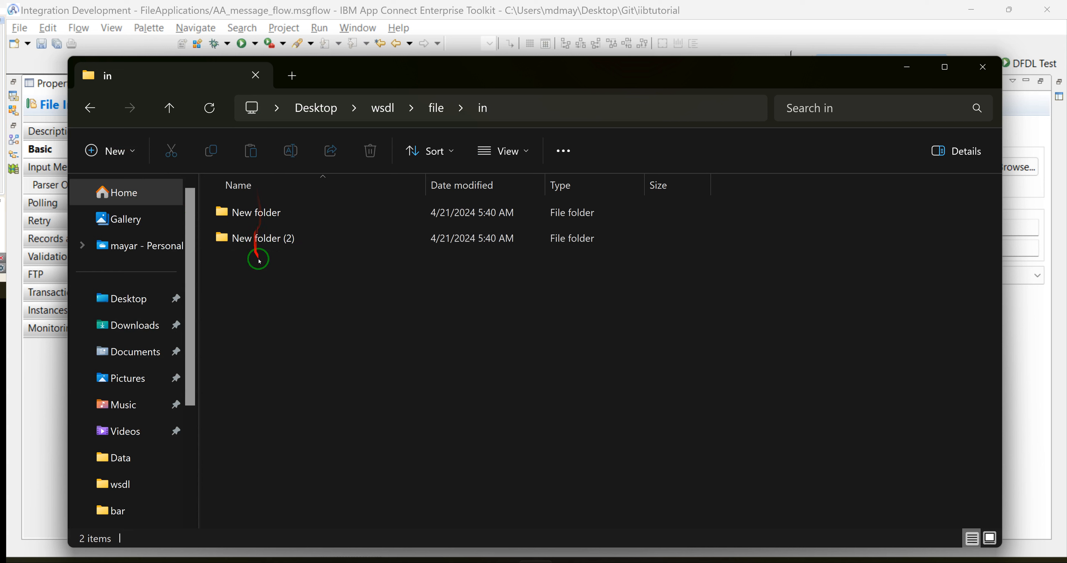
Step: Look inside New folder, delete both new subfolders from the in folder, and return to the App Connect Toolkit
click(245, 211)
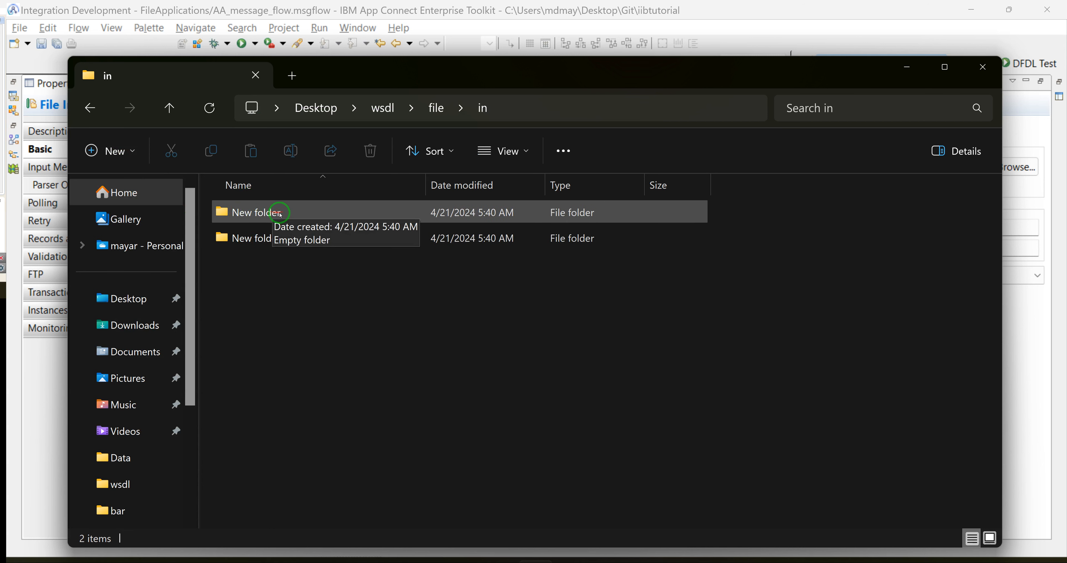
double_click(277, 213)
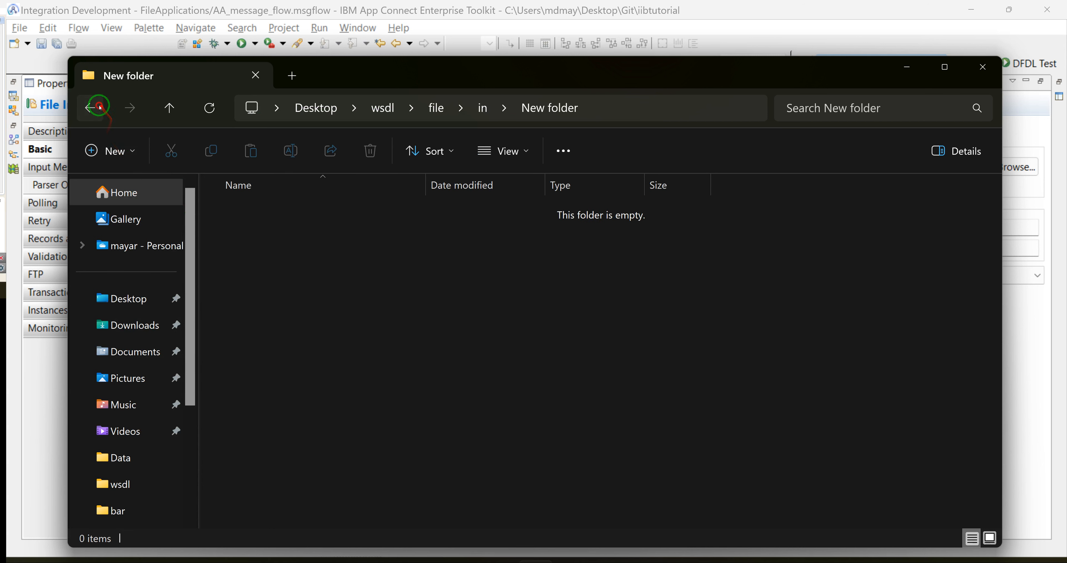
click(90, 107)
click(274, 238)
ctrl+click(262, 210)
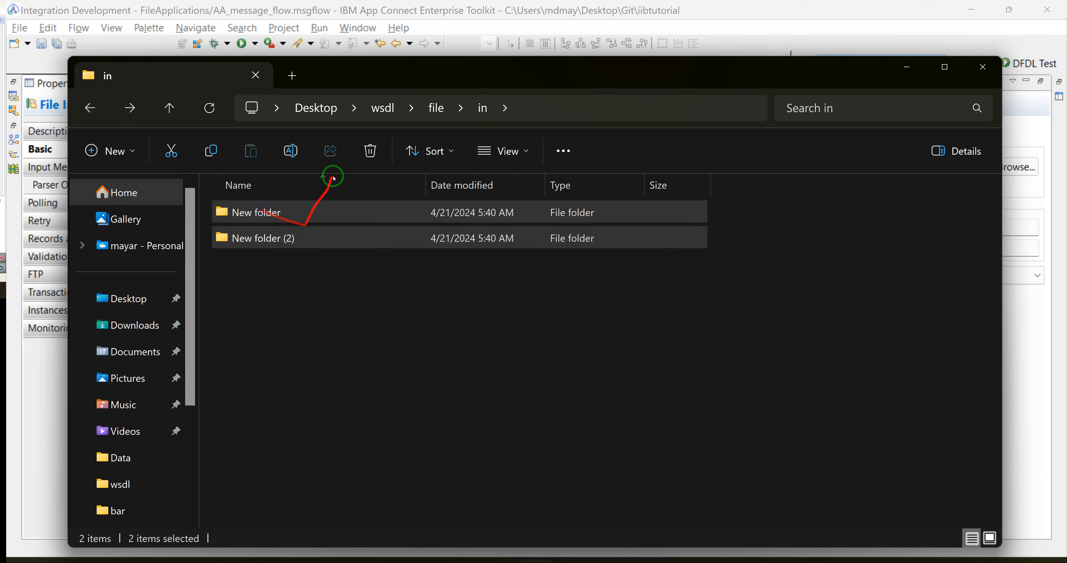
right_click(333, 204)
click(378, 193)
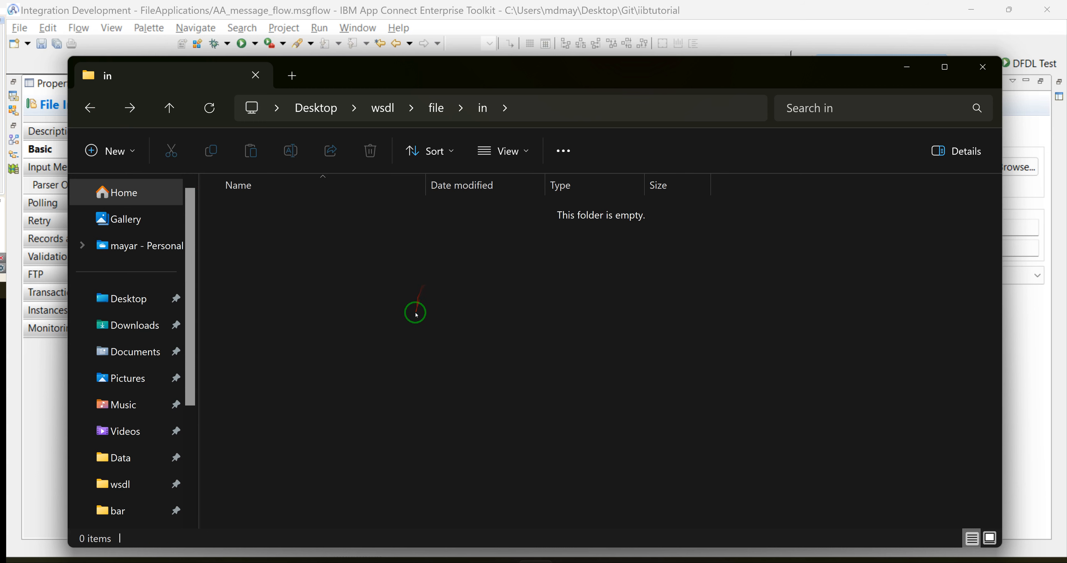
key(alt+Tab)
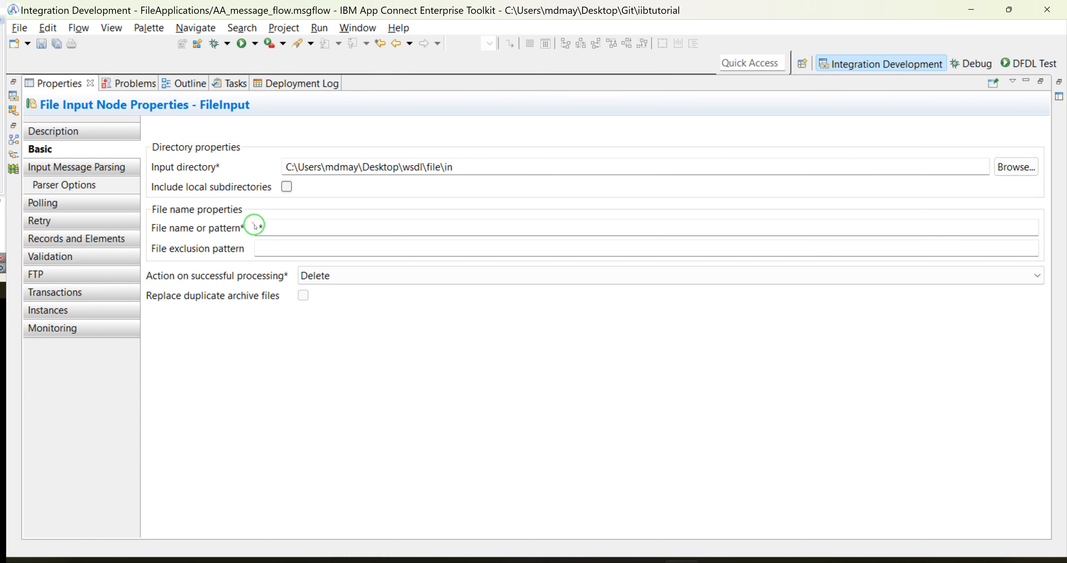
Step: Set the file name pattern of the FileInput node to *.txt
click(271, 225)
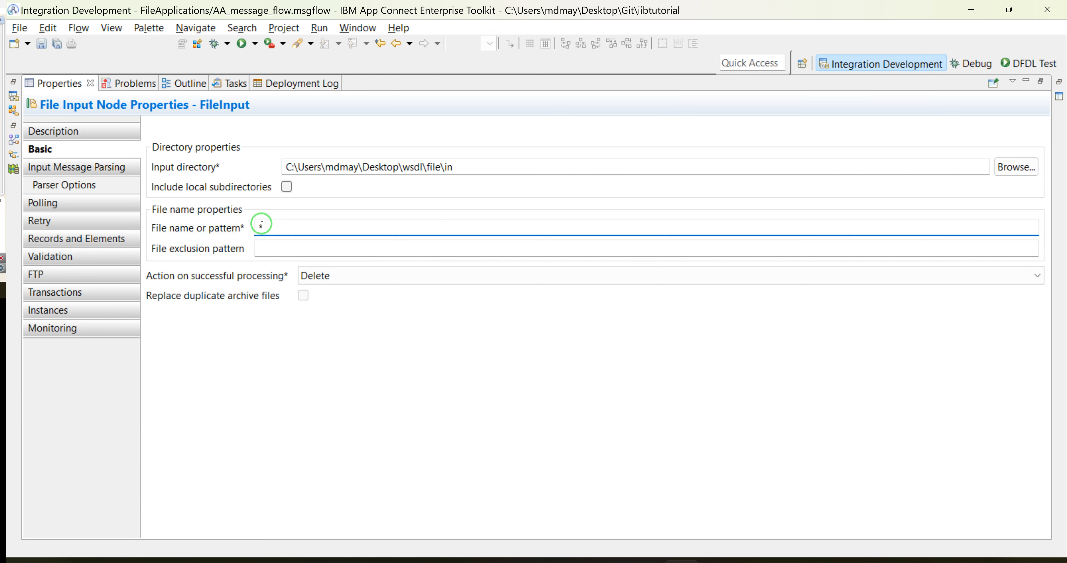
key(BackSpace)
text(file.text)
click(295, 228)
drag(291, 227, 228, 229)
click(278, 228)
drag(284, 229, 254, 227)
Step: Try *.xml as the file exclusion pattern and clear that field again
click(261, 254)
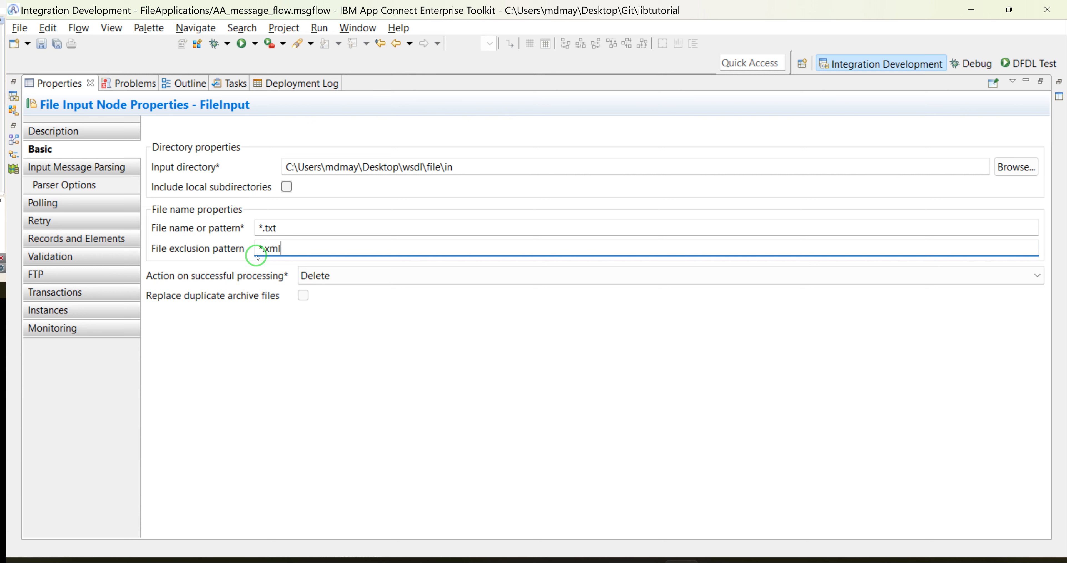
drag(276, 227, 257, 249)
key(BackSpace)
click(276, 227)
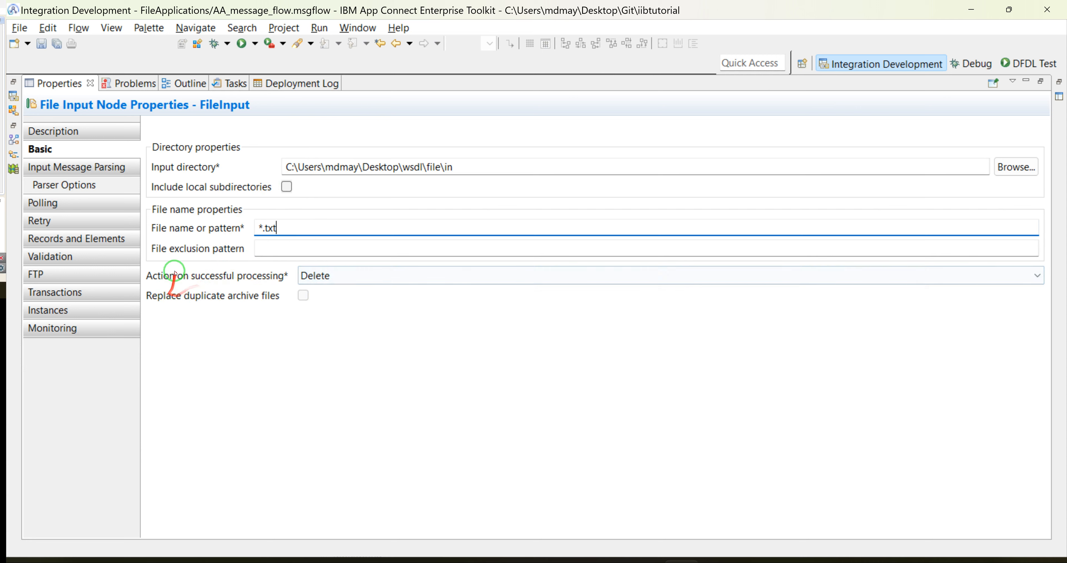
click(364, 275)
click(363, 275)
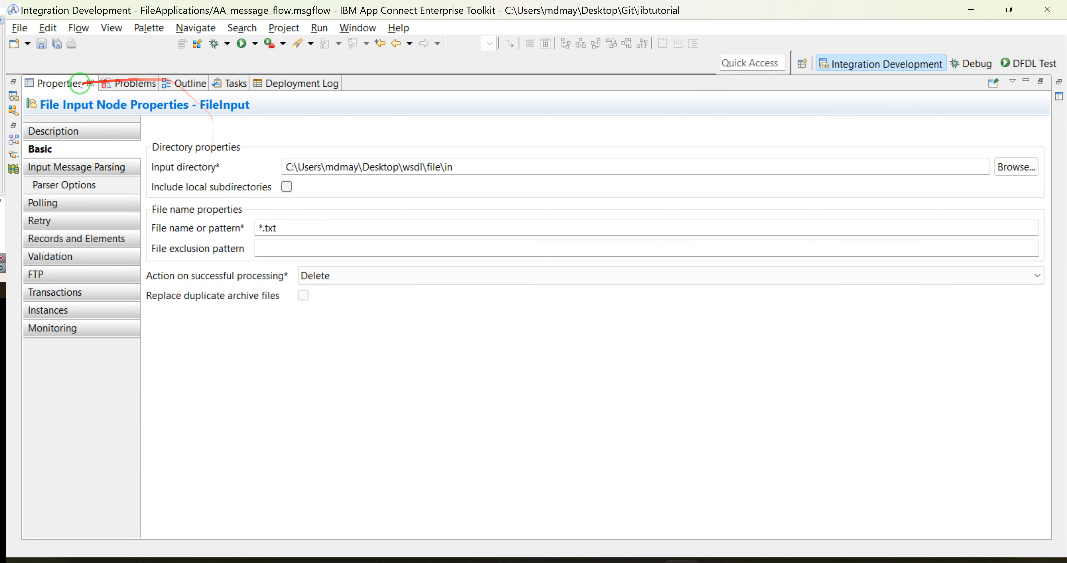
double_click(71, 83)
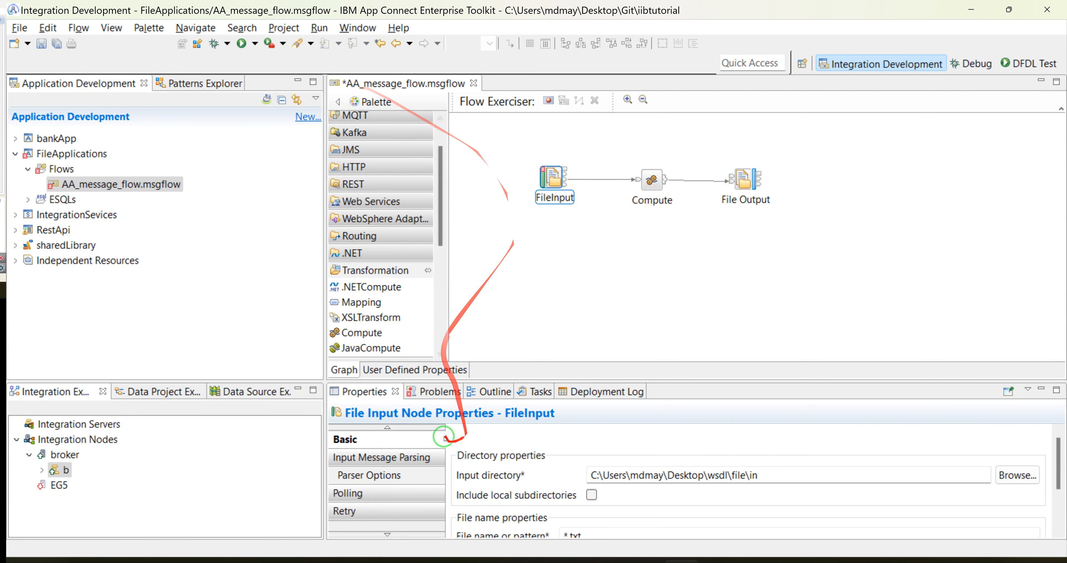
double_click(375, 391)
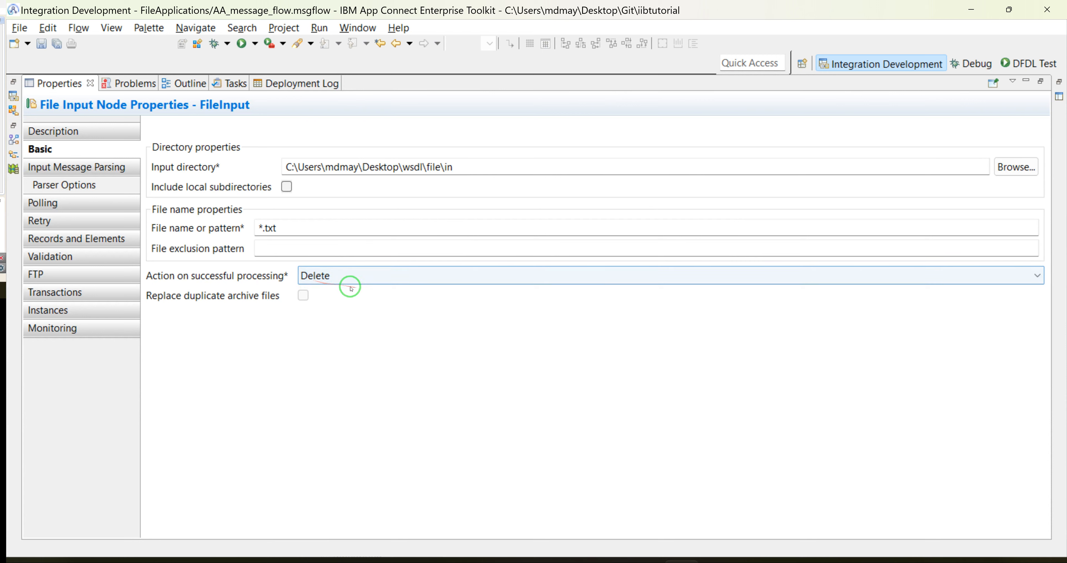
Step: Try both archive options, without and with a time stamp, as the action on successful processing, and set it back to Delete
click(336, 279)
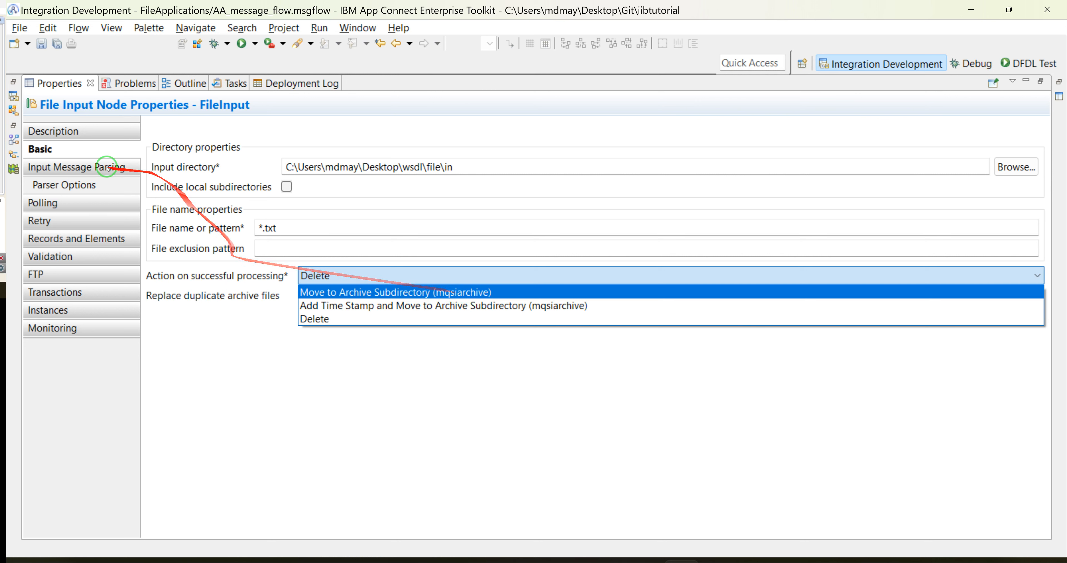
click(465, 297)
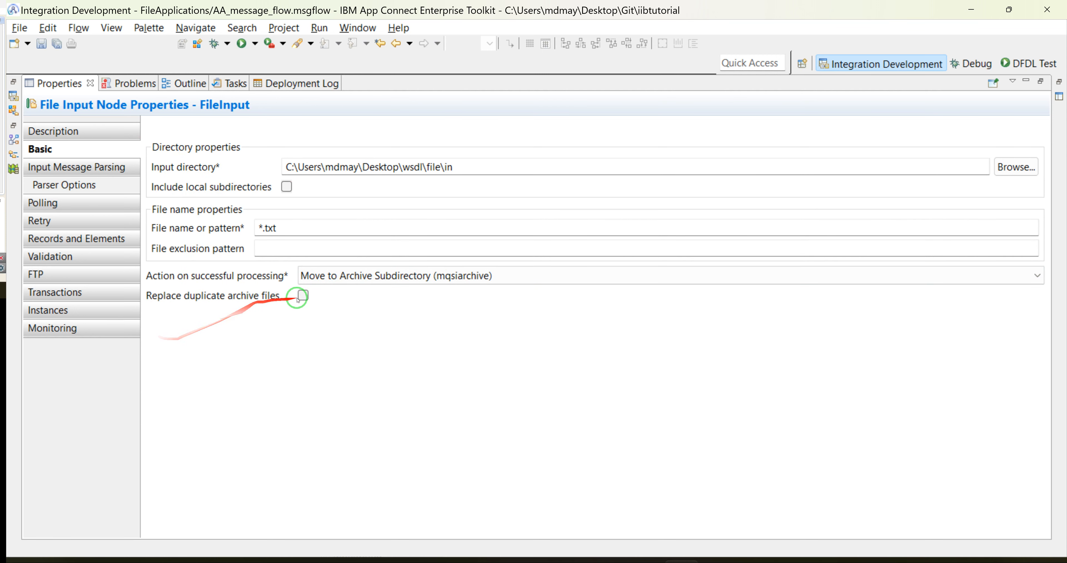
click(342, 283)
click(337, 305)
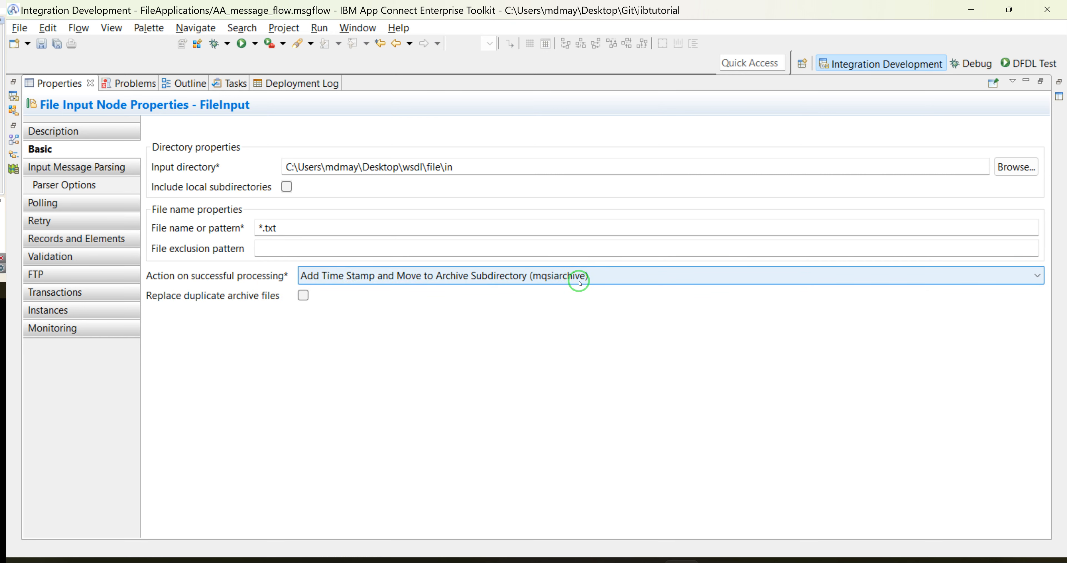
click(383, 275)
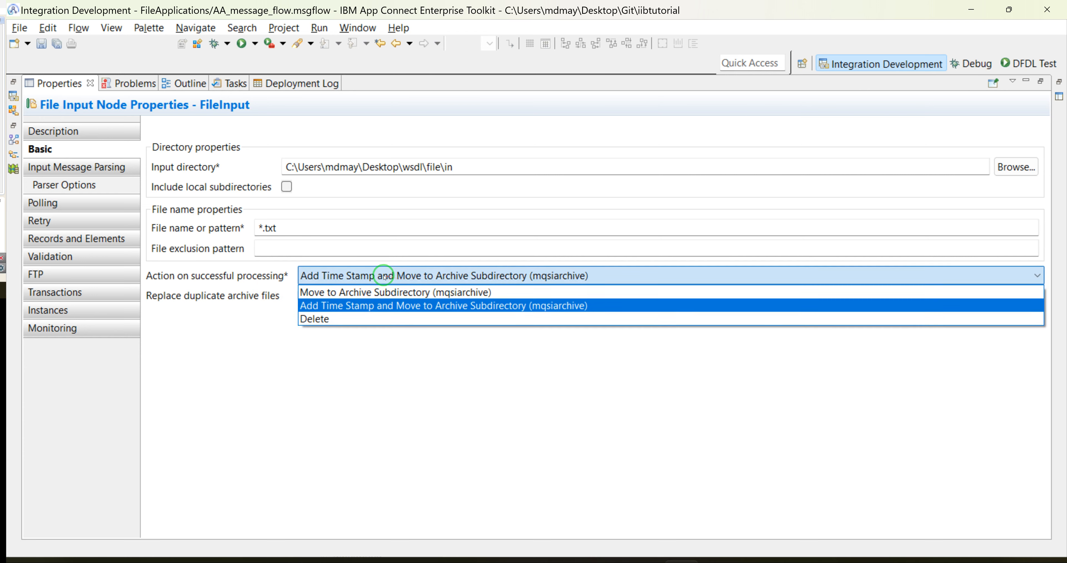
click(315, 319)
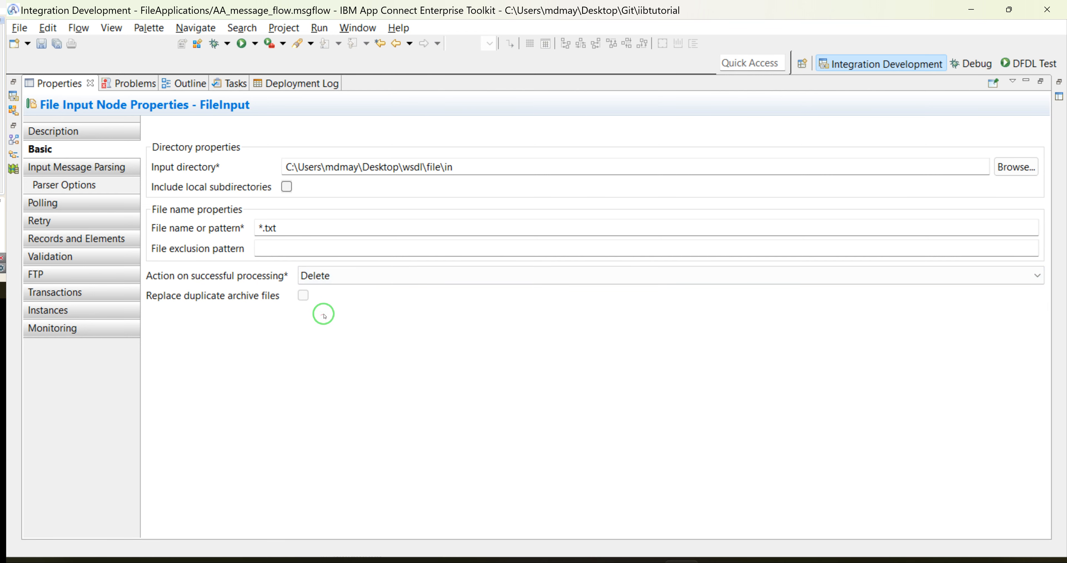
Step: Set the action on successful processing to Add Time Stamp and Move to Archive Subdirectory (mqsiarchive)
click(359, 269)
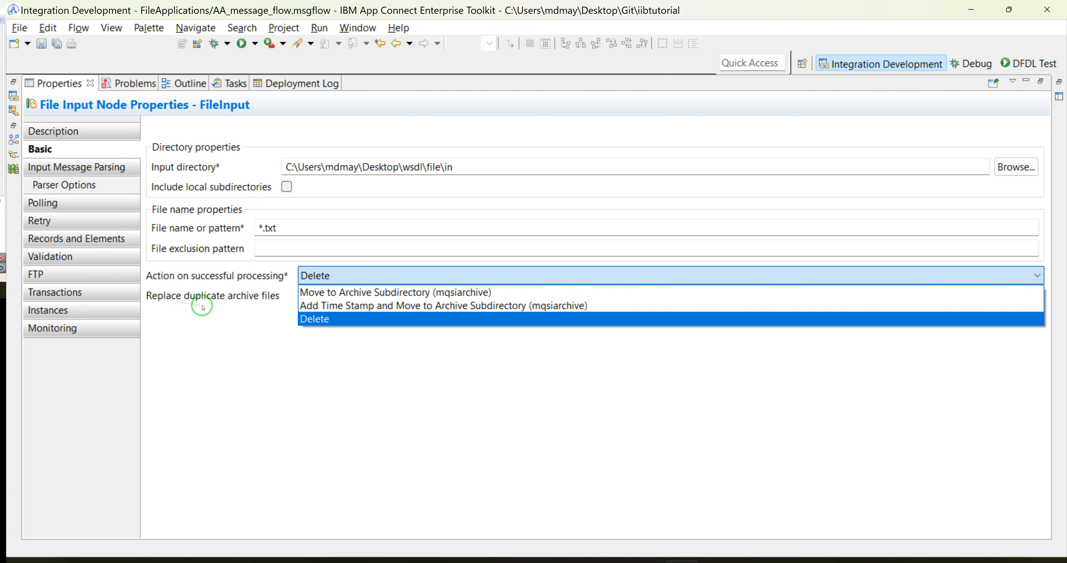
key(Up)
key(Return)
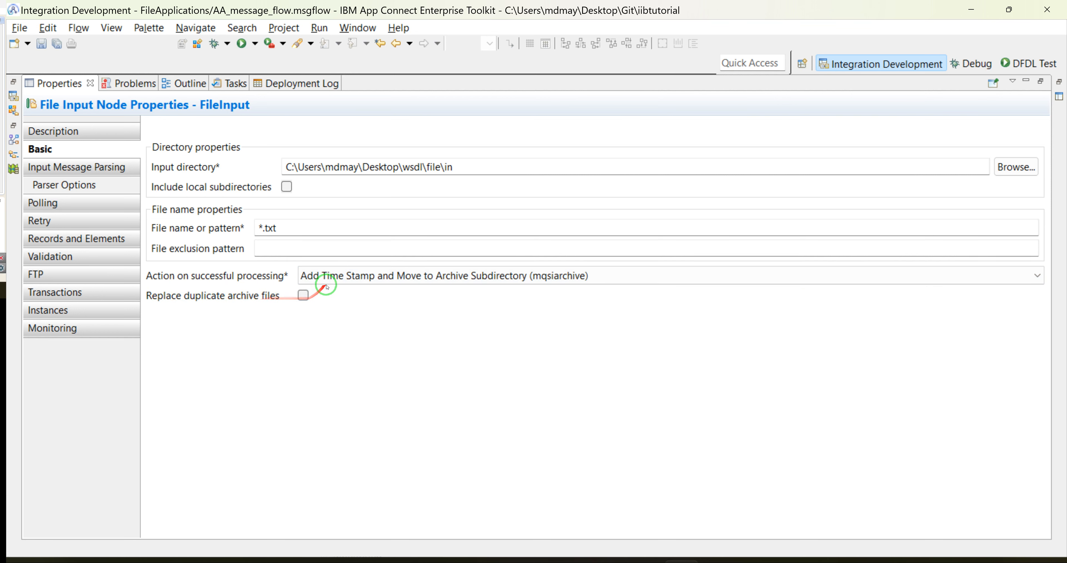
Step: Set the FileInput node's action on successful processing back to Delete
click(332, 273)
click(310, 320)
click(330, 275)
click(311, 320)
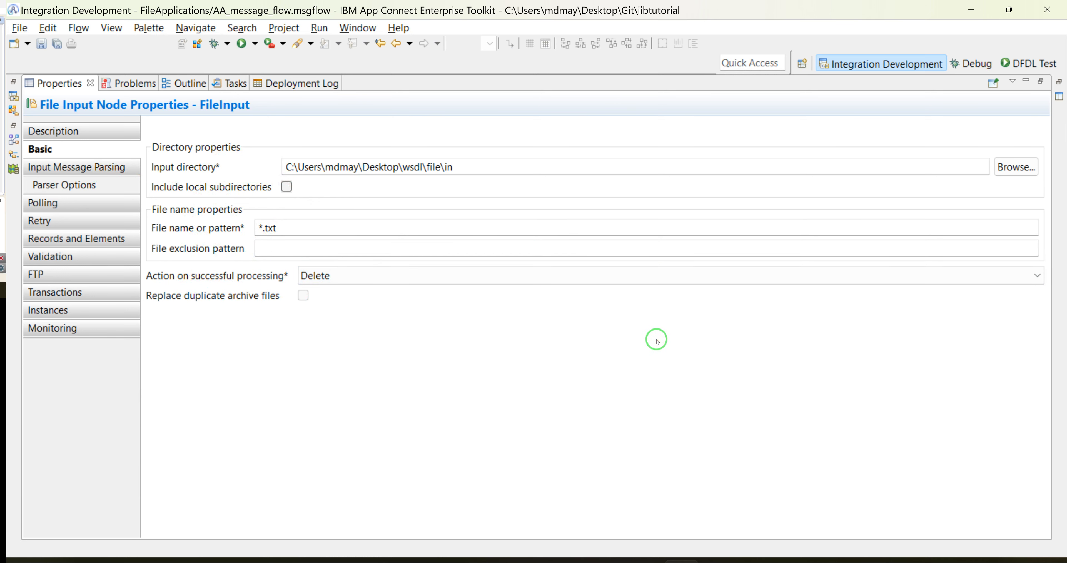
Step: Set the FileInput node's input message domain to XMLNSC, for XML messages
click(71, 172)
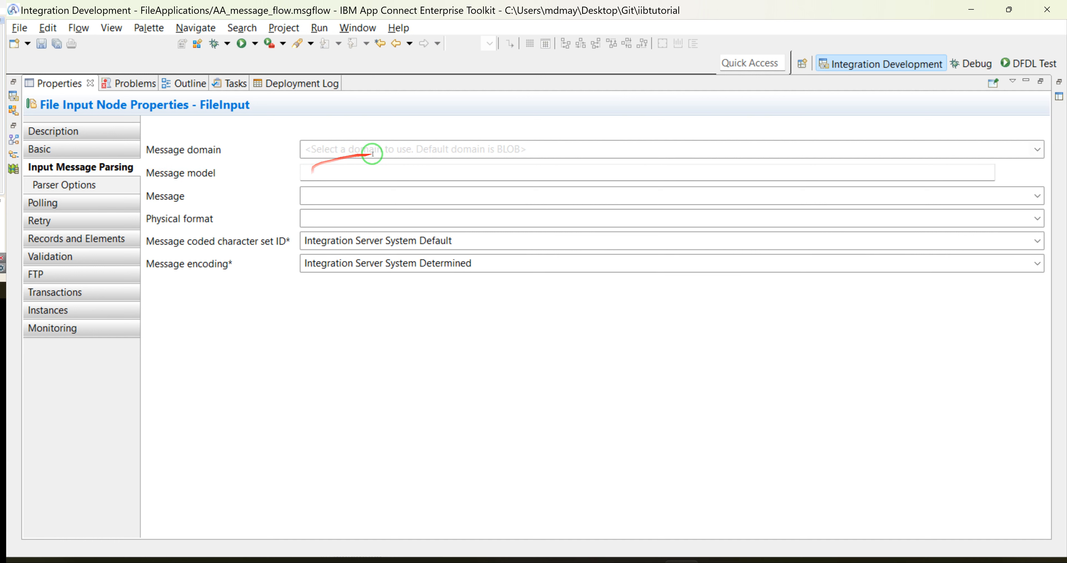
click(1037, 148)
click(351, 179)
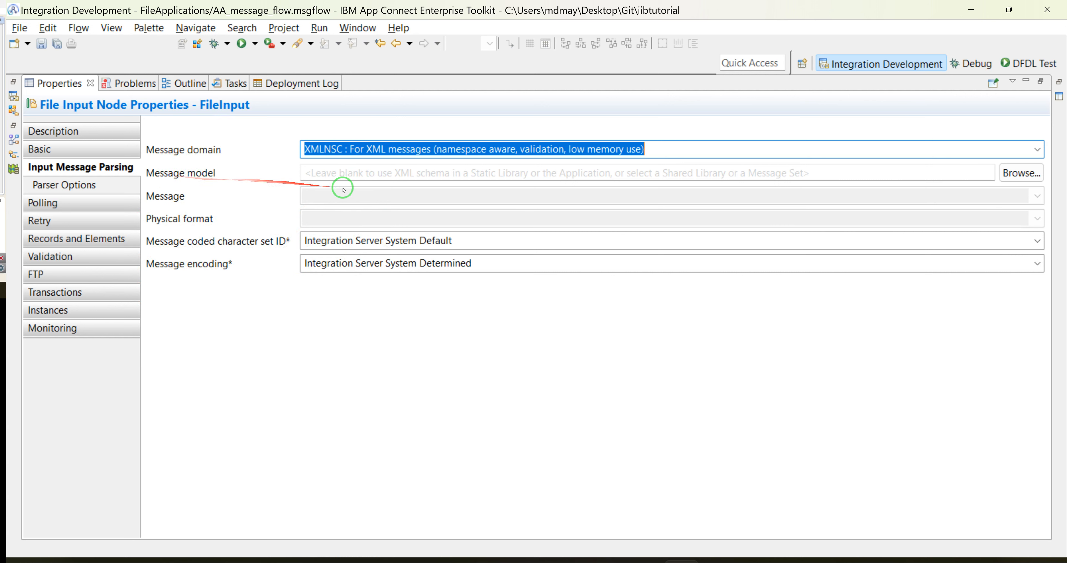
click(89, 188)
click(82, 173)
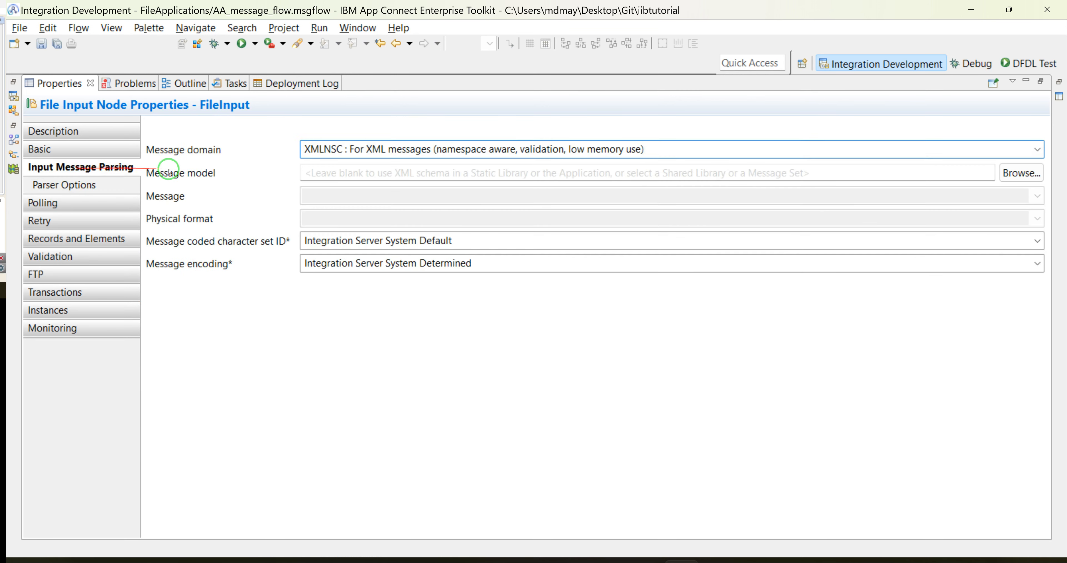
Step: Examine the FileInput node's parse timing options and its polling interval setting
click(112, 183)
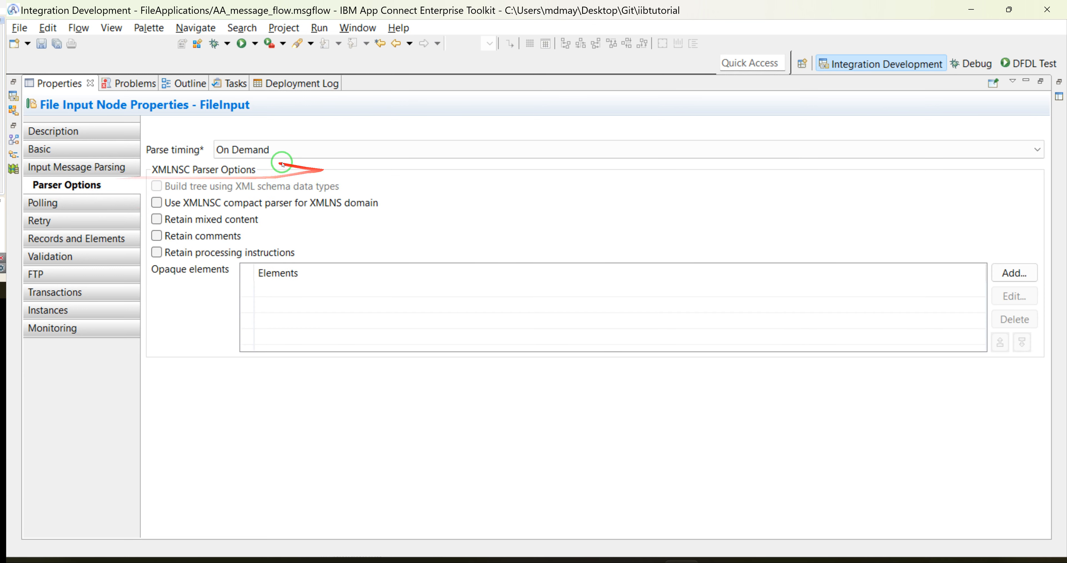
click(246, 149)
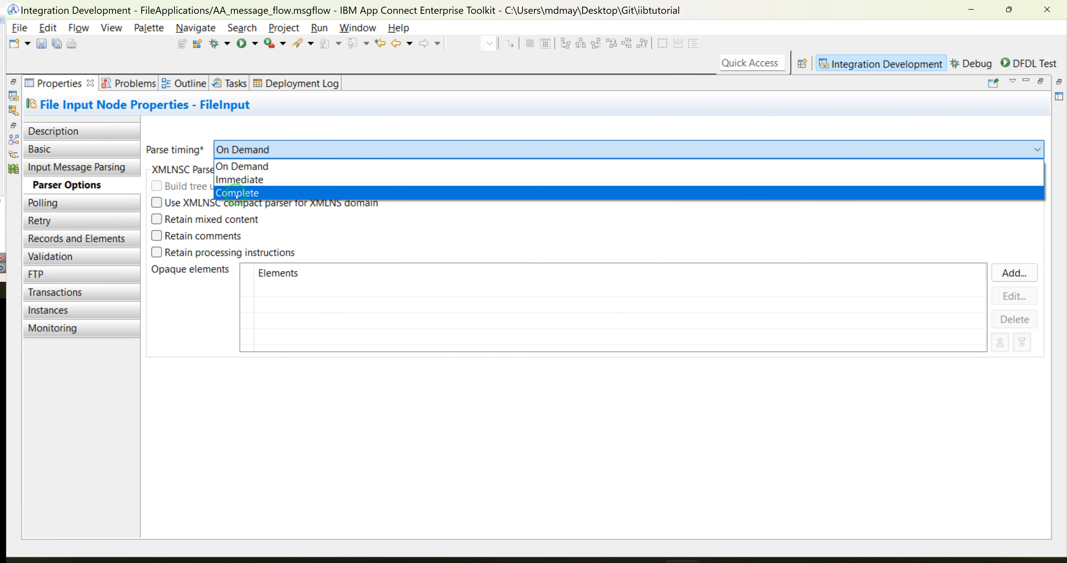
click(79, 204)
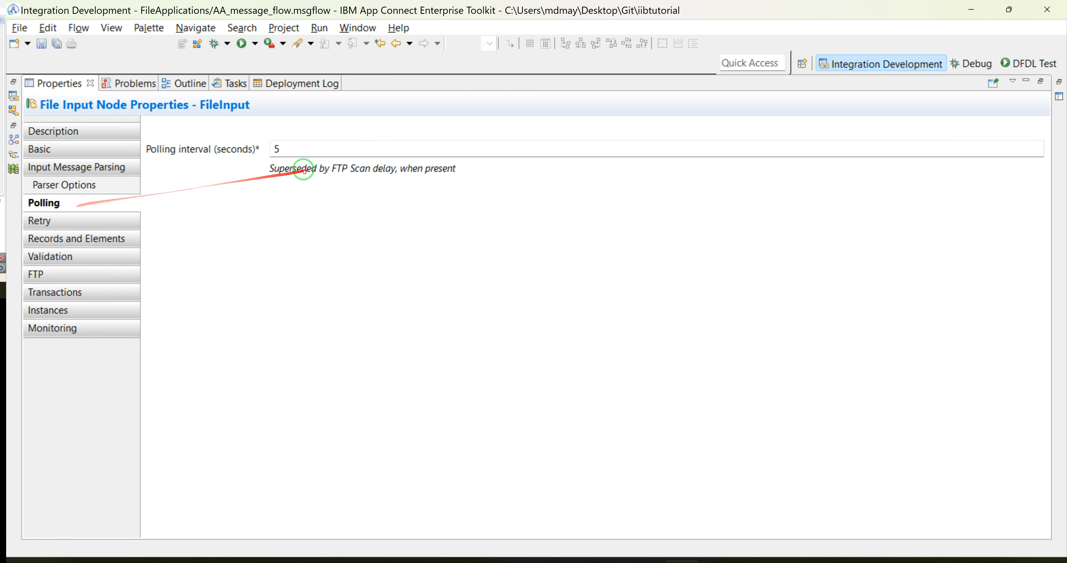
click(63, 184)
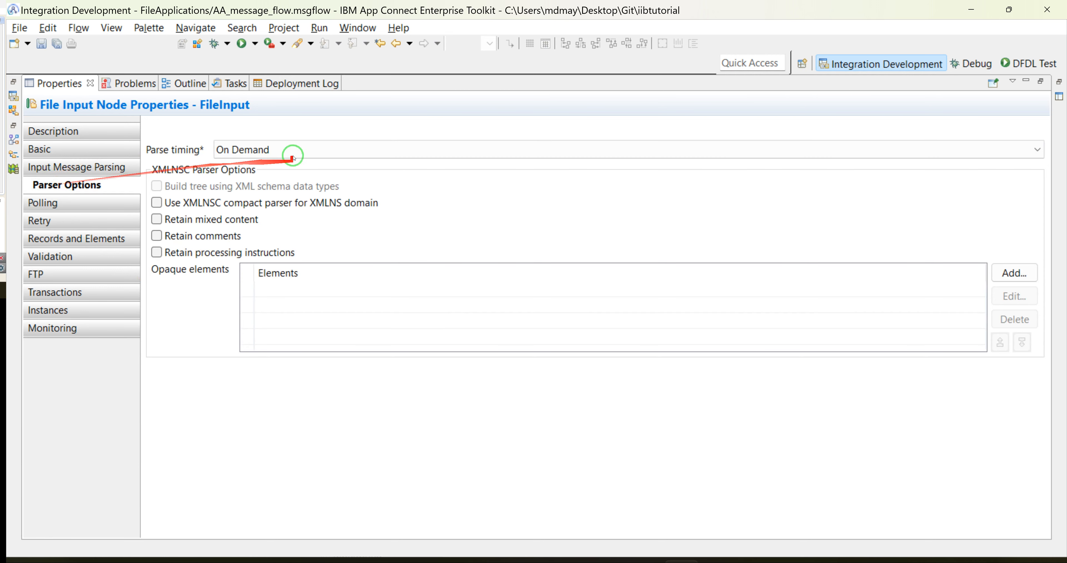
click(81, 202)
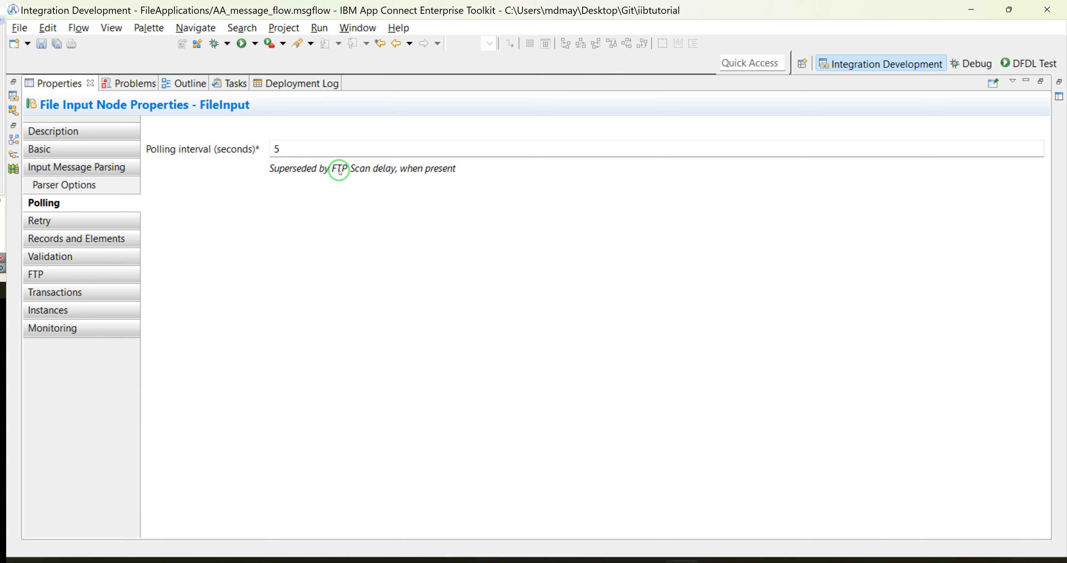
click(290, 149)
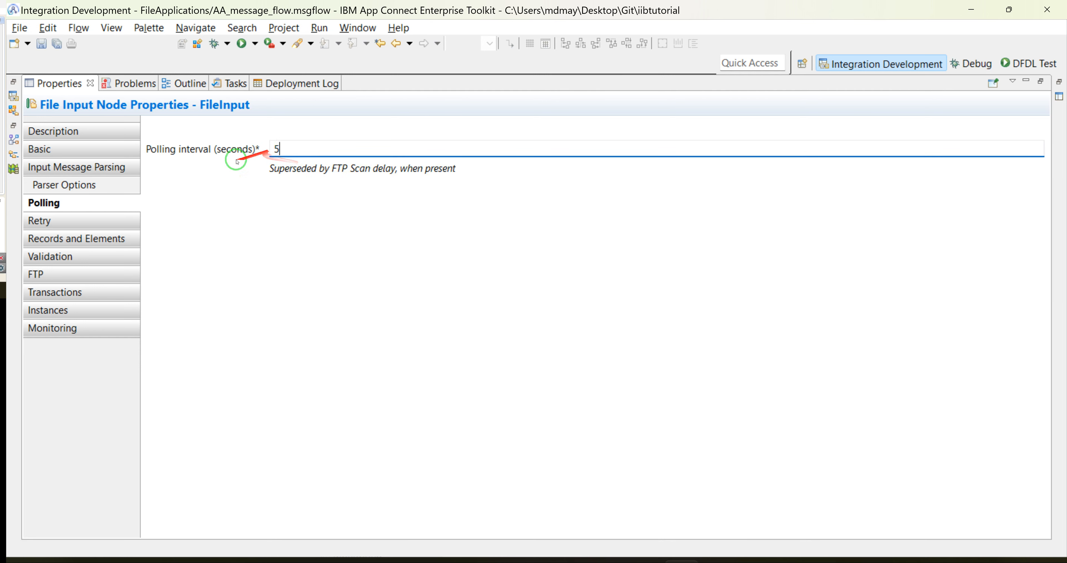
Step: Set the FileInput node's retry mechanism to Short Retry, with a retry threshold of 5 and a short retry interval of 10 seconds
click(57, 220)
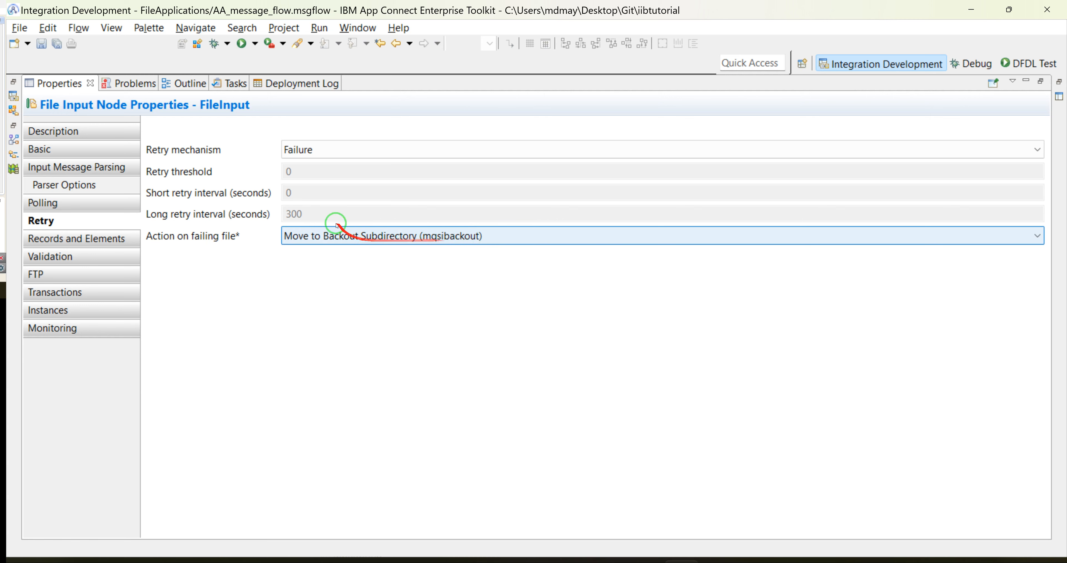
click(298, 150)
click(328, 240)
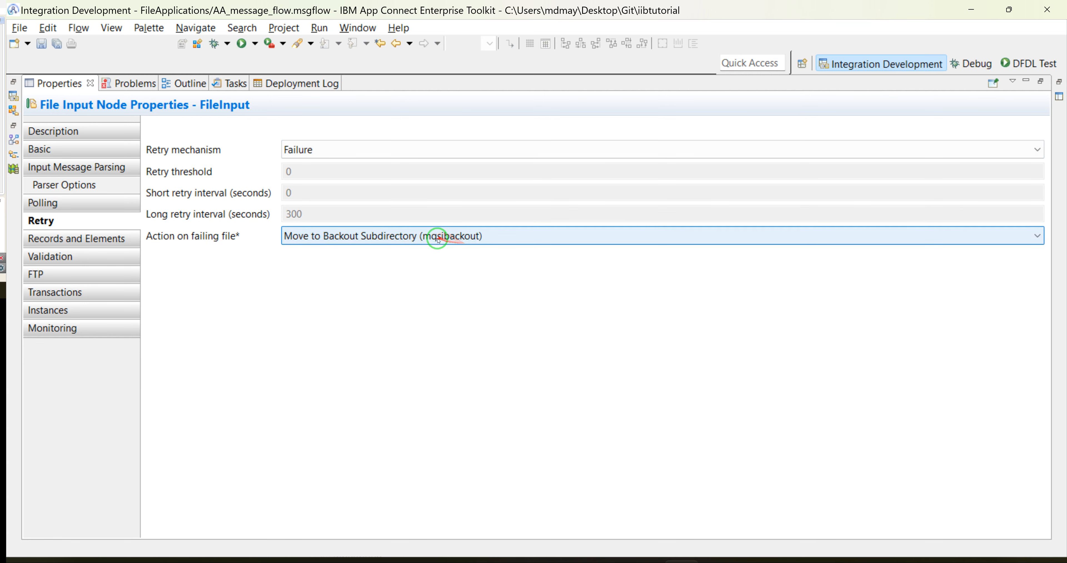
click(319, 150)
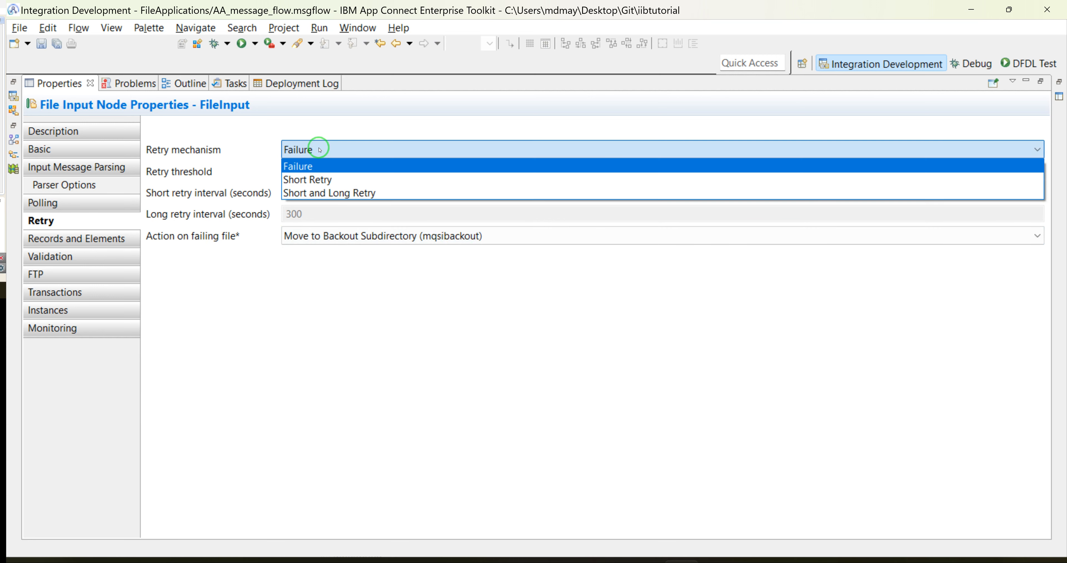
click(315, 179)
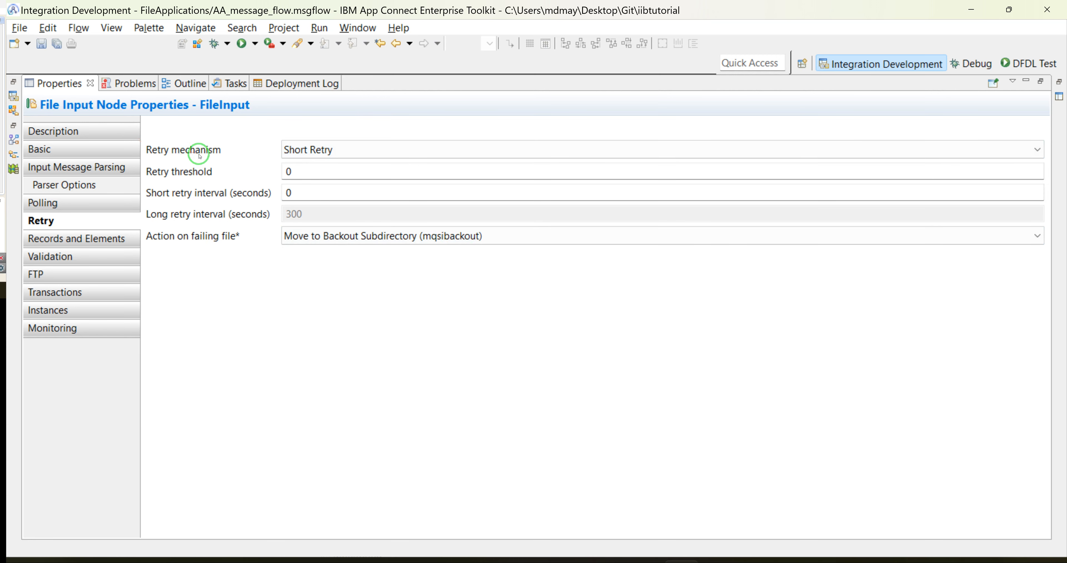
drag(296, 168, 277, 173)
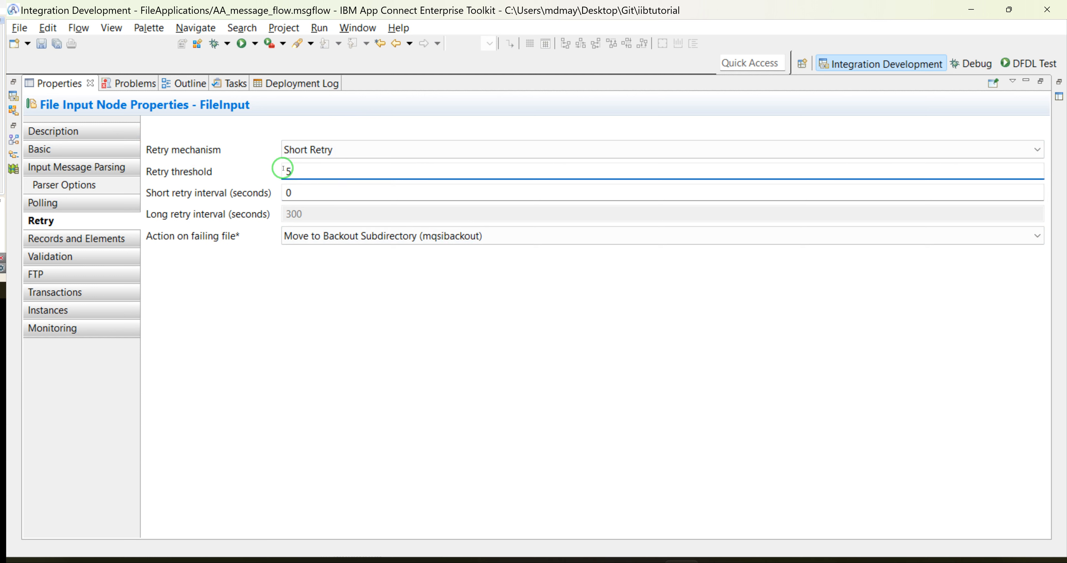
drag(312, 194, 265, 193)
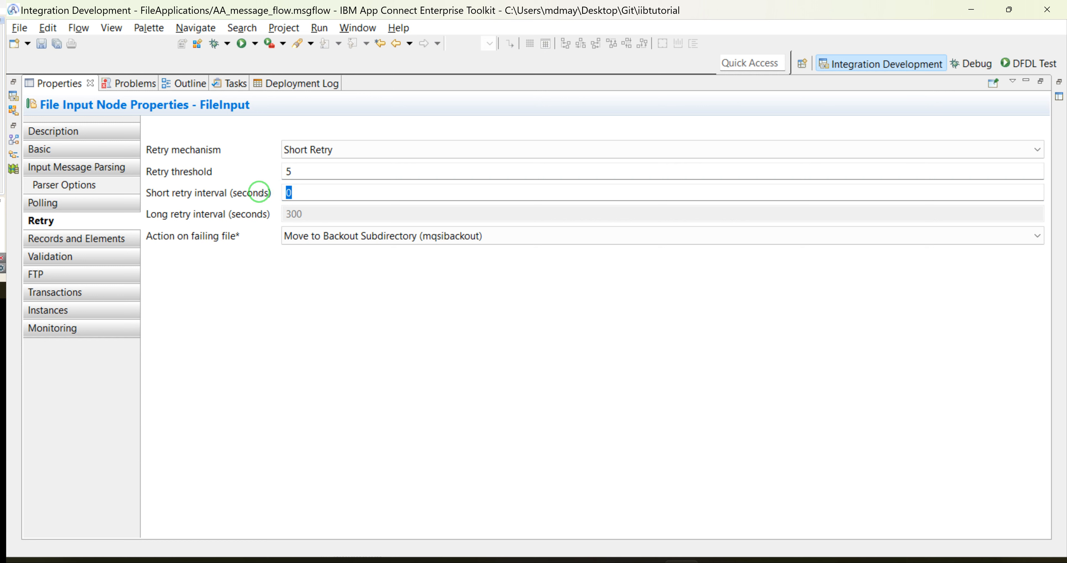
click(302, 189)
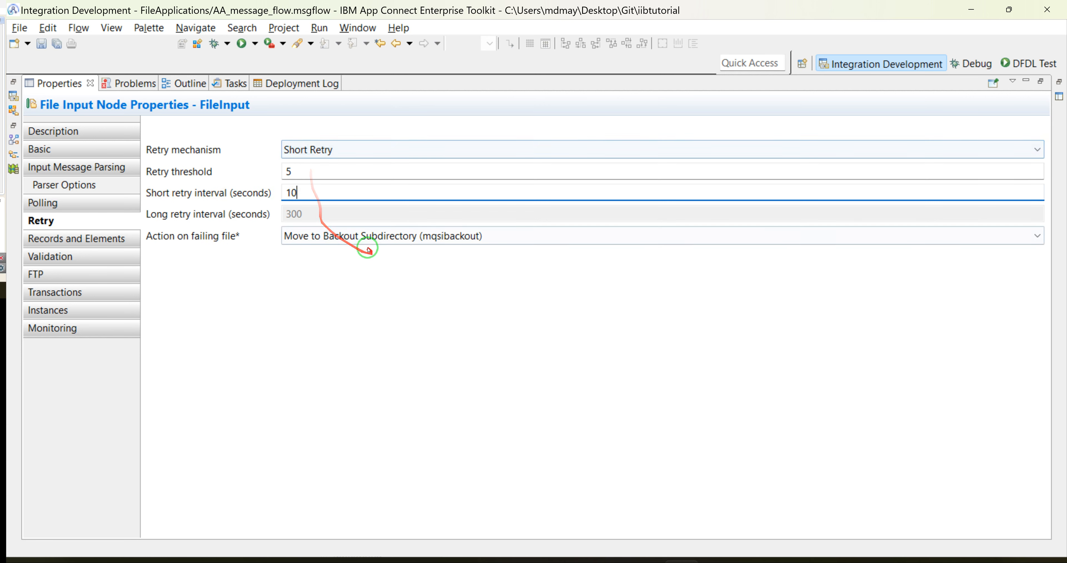
Step: Try Short and Long Retry as the retry mechanism, inspect its intervals, and set the mechanism back to Failure
click(317, 149)
click(314, 193)
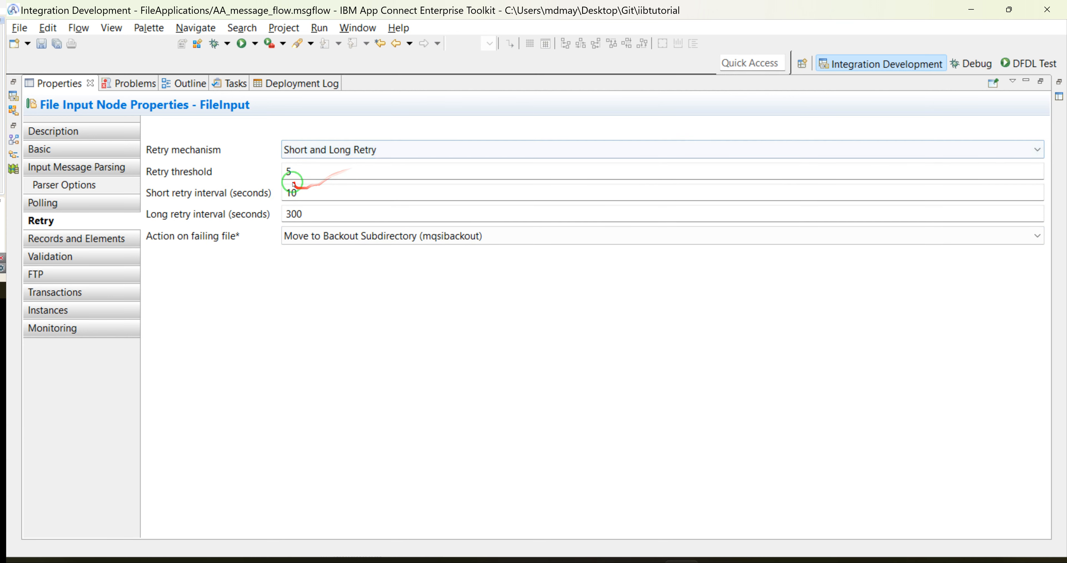
drag(304, 195, 286, 194)
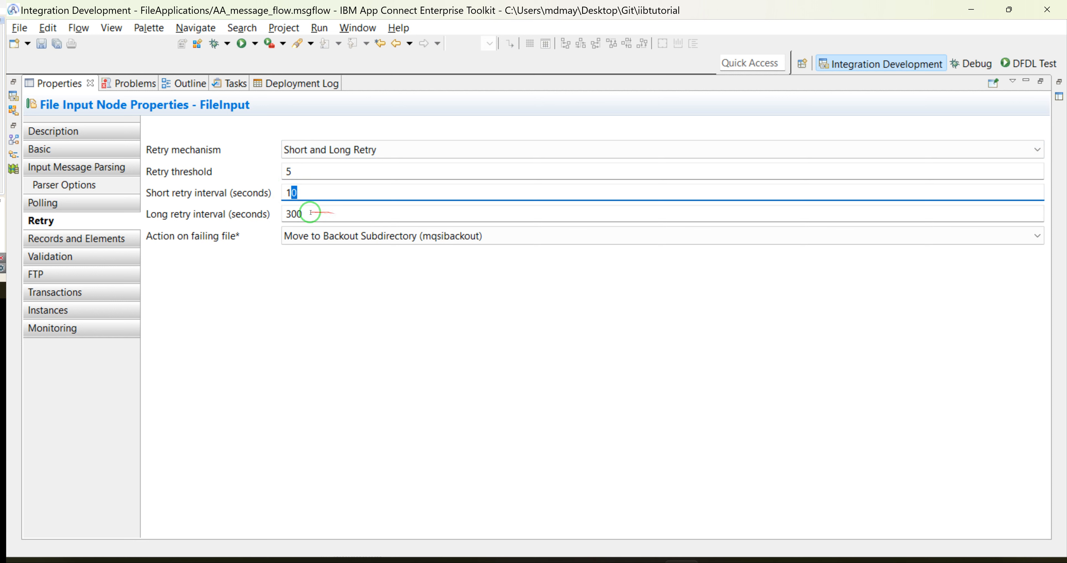
drag(312, 212, 285, 213)
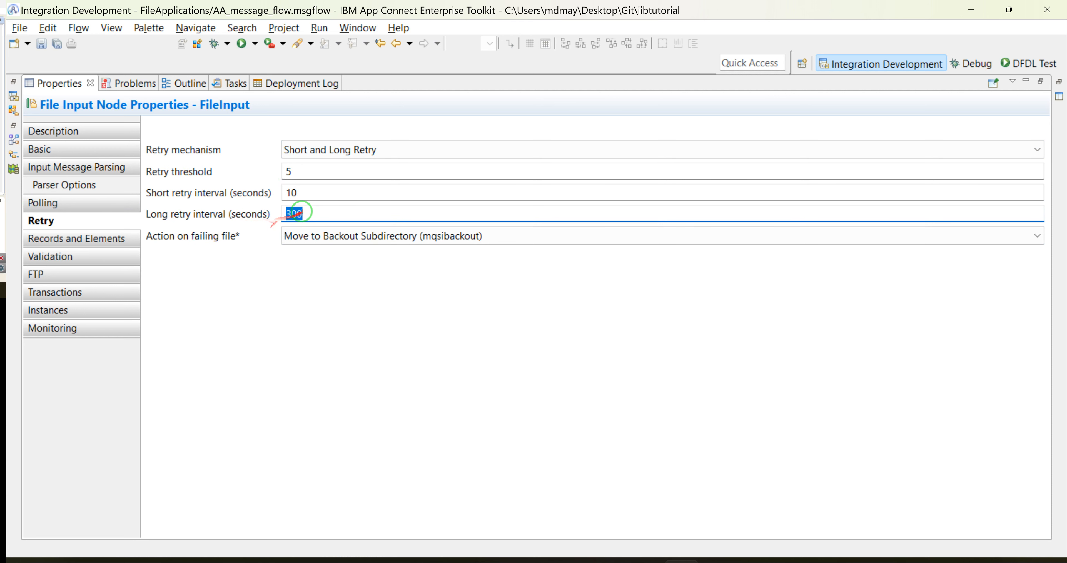
click(335, 150)
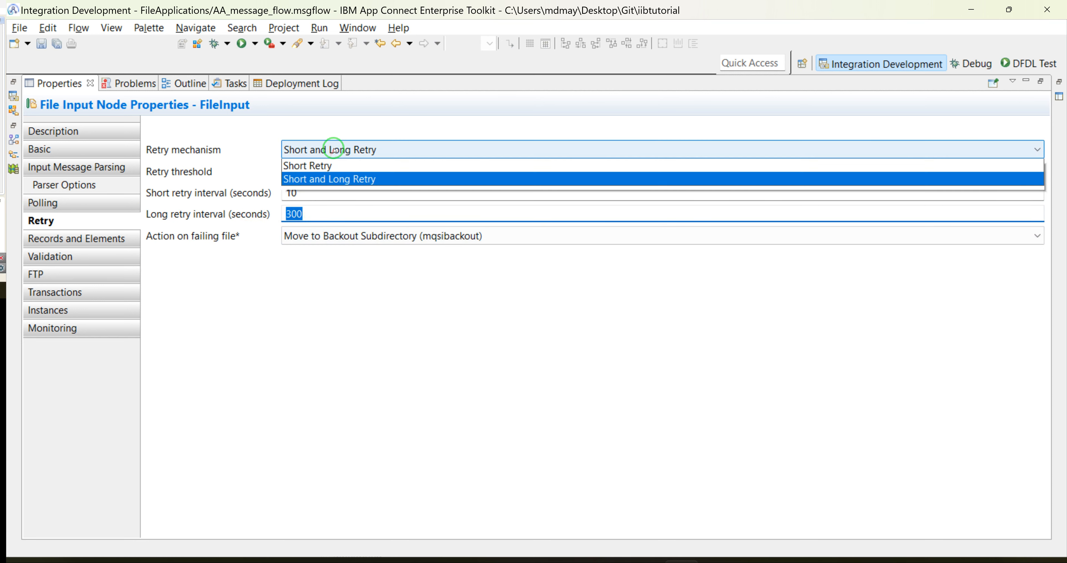
click(315, 163)
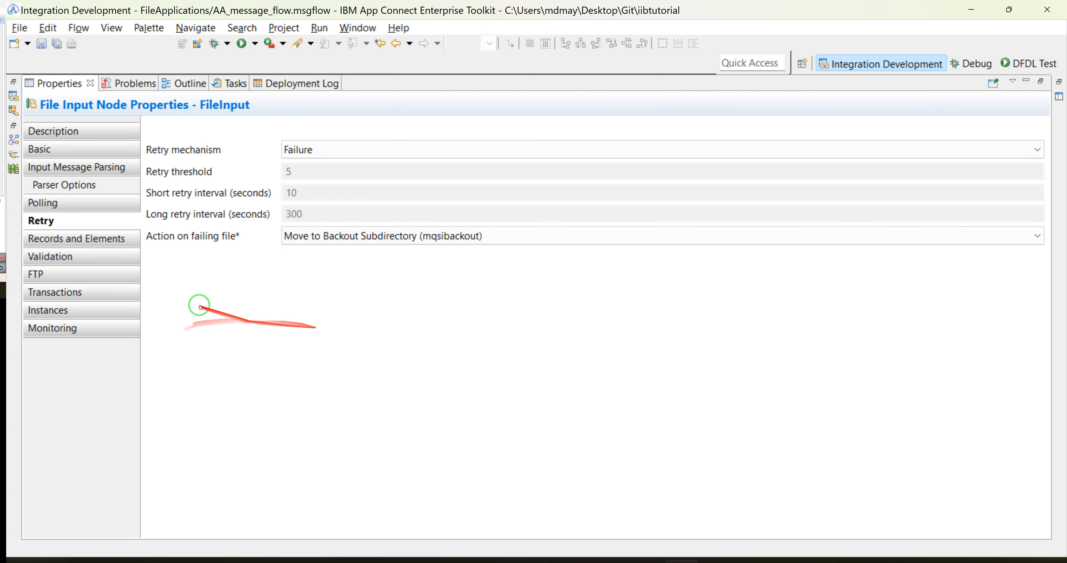
Step: Review the FileInput node's record detection options, return to the flow diagram and save the message flow
click(87, 239)
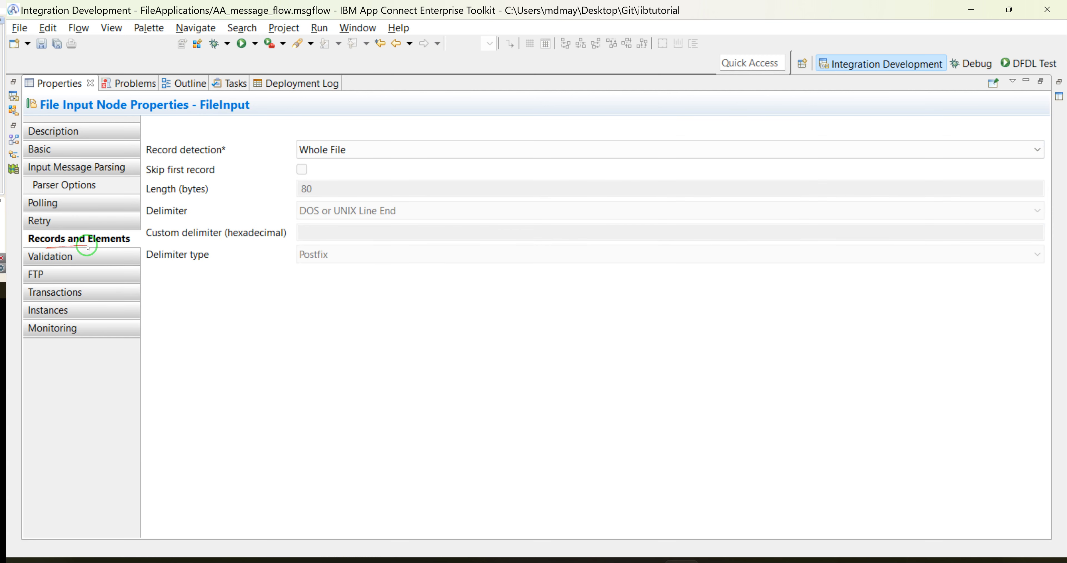
click(343, 150)
click(341, 148)
double_click(58, 83)
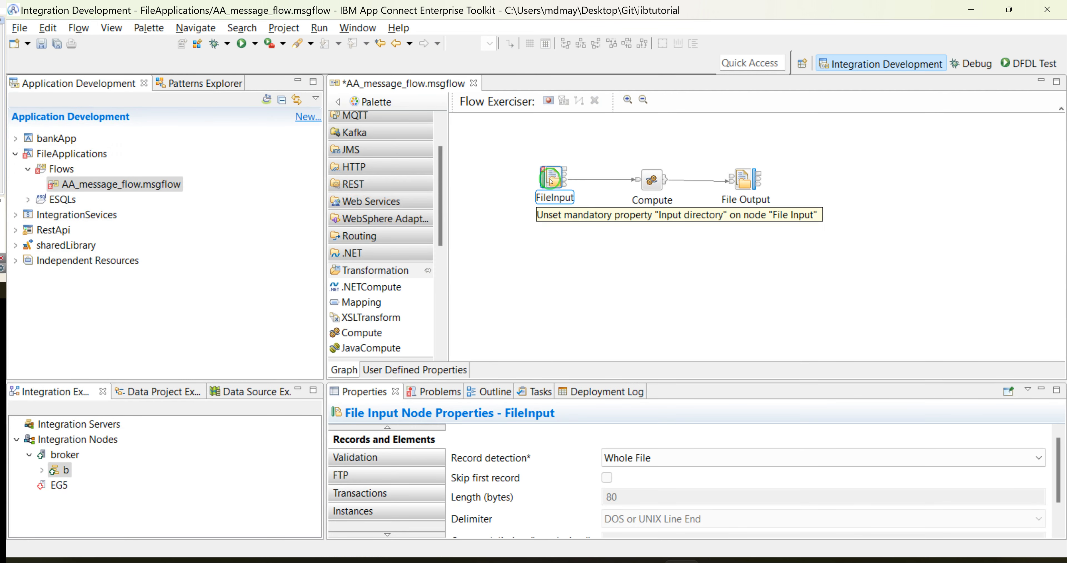
key(ctrl+s)
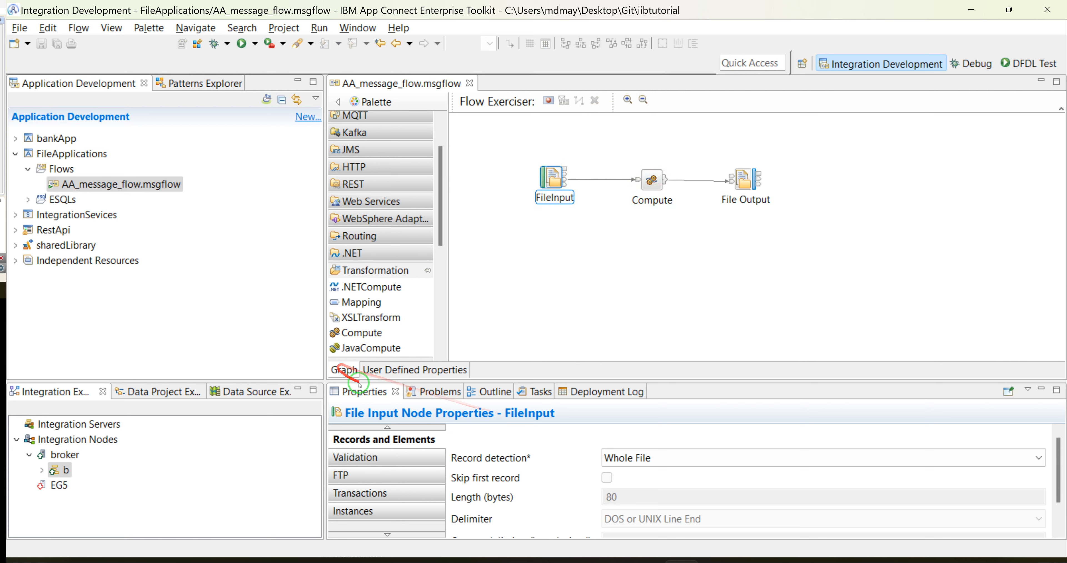
Step: Enlarge the FileInput node's properties again and set its record detection to Fixed Length
double_click(352, 393)
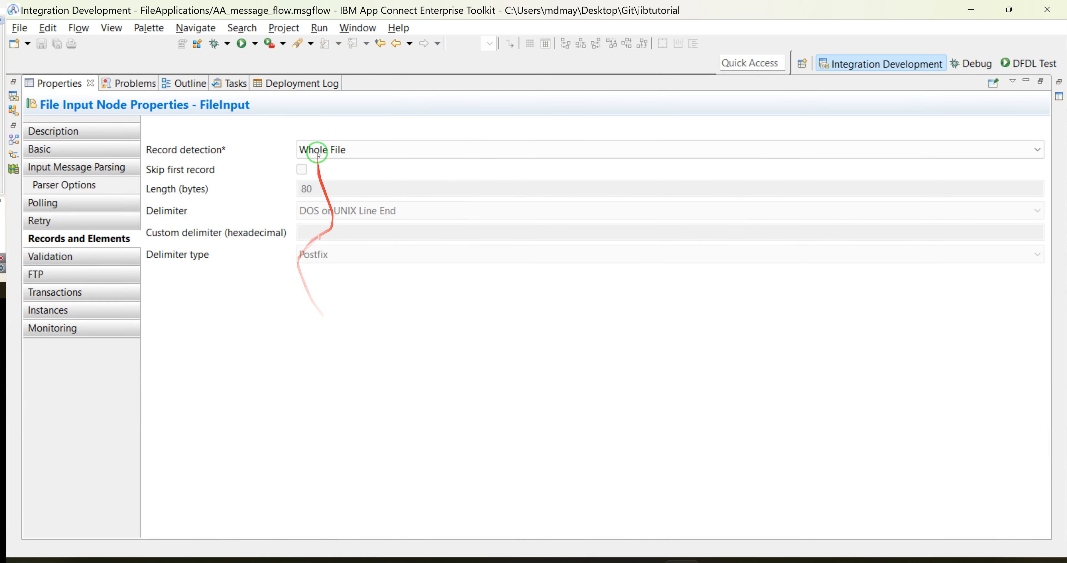
click(310, 145)
click(326, 179)
click(307, 189)
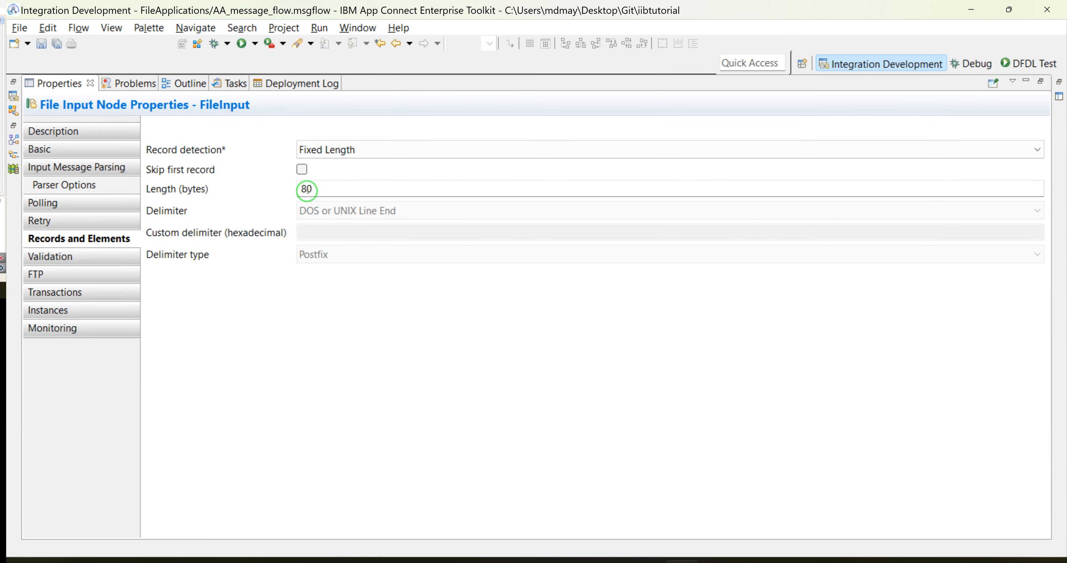
click(202, 189)
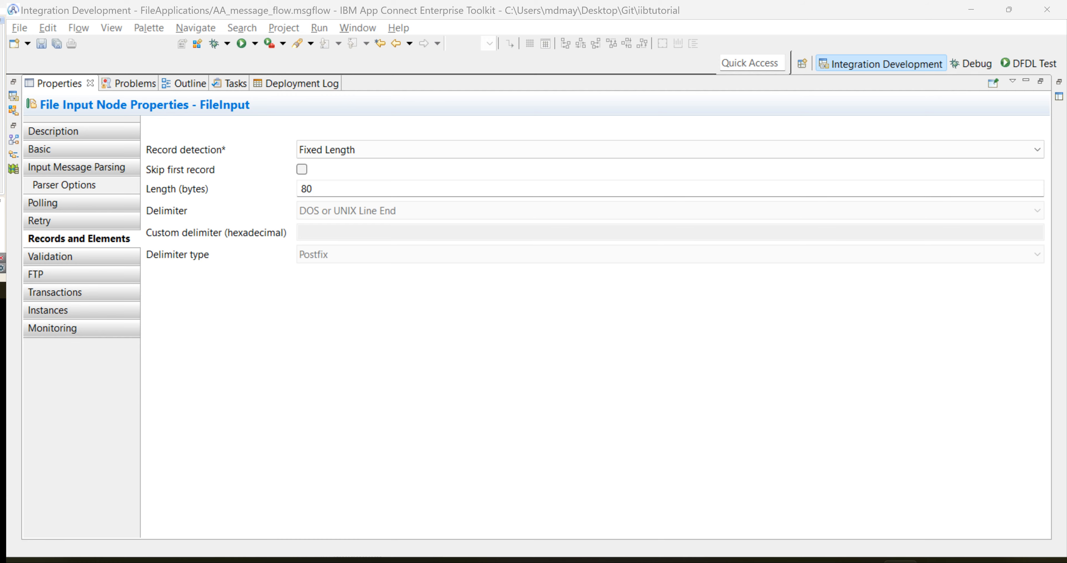
Step: Switch to Notepad++, copy the two "name.last,phone,address" sample lines and paste them twice at the end of the text
drag(0, 118, 750, 160)
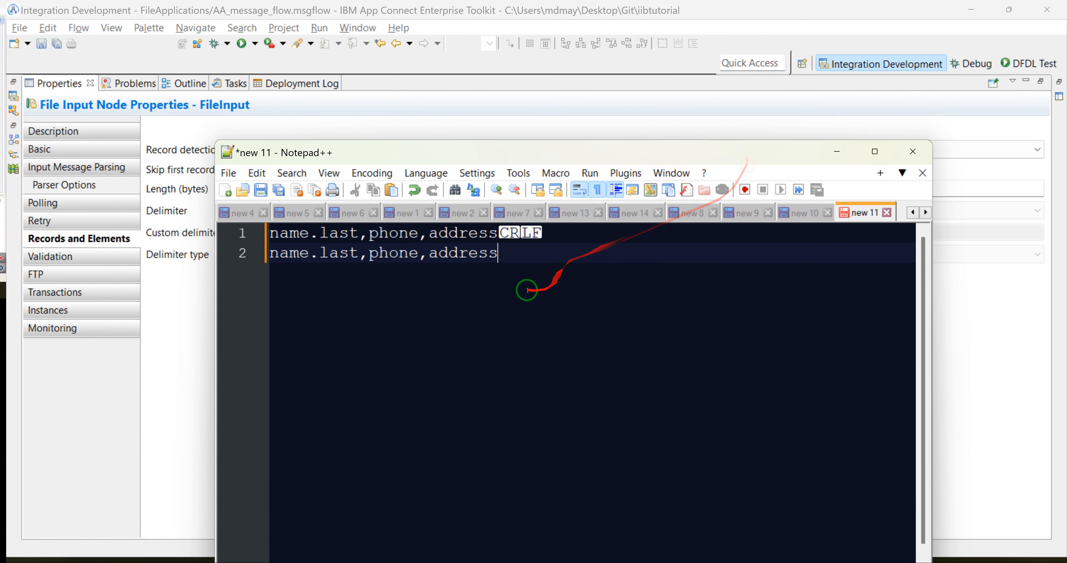
click(266, 236)
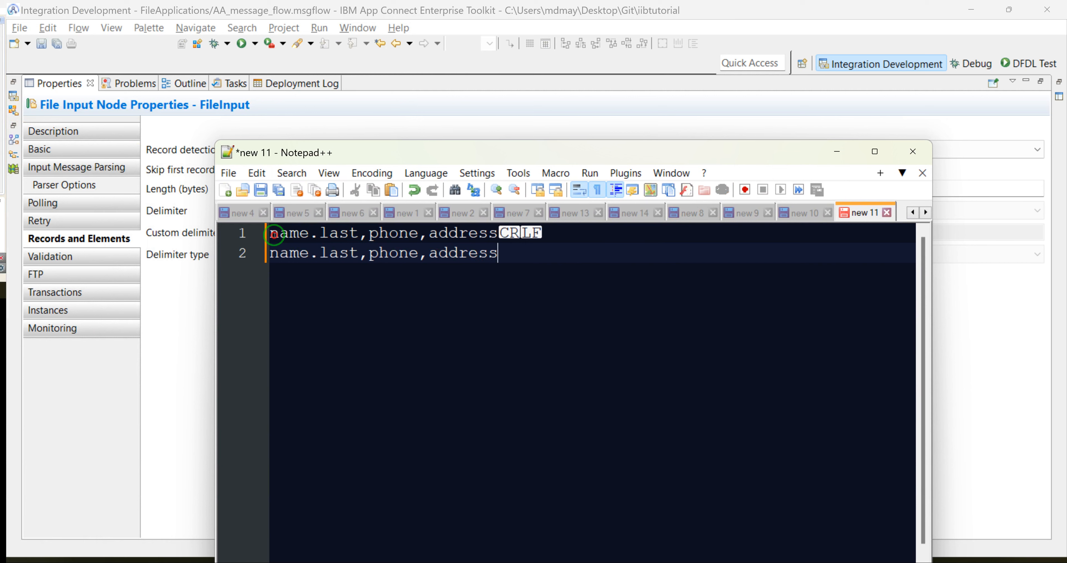
drag(490, 154, 748, 138)
drag(774, 235, 518, 218)
key(ctrl+c)
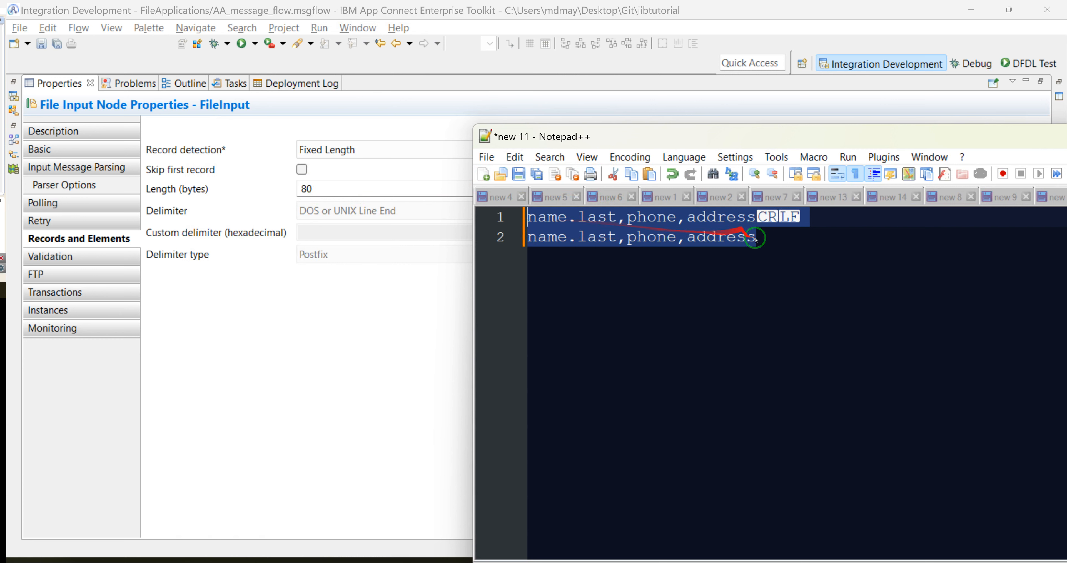
click(766, 239)
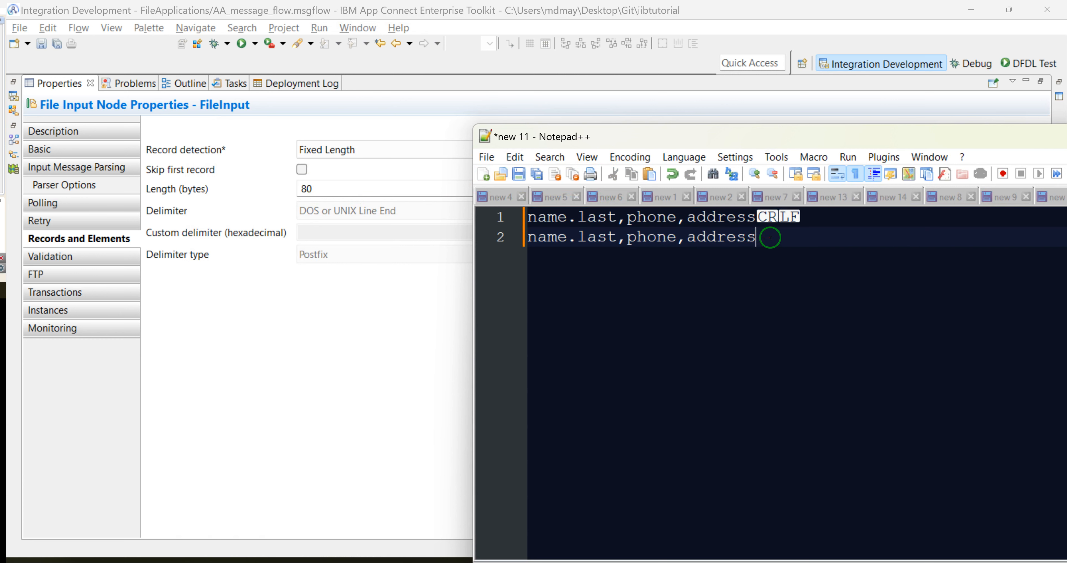
key(ctrl+v)
key(Return)
key(ctrl+v)
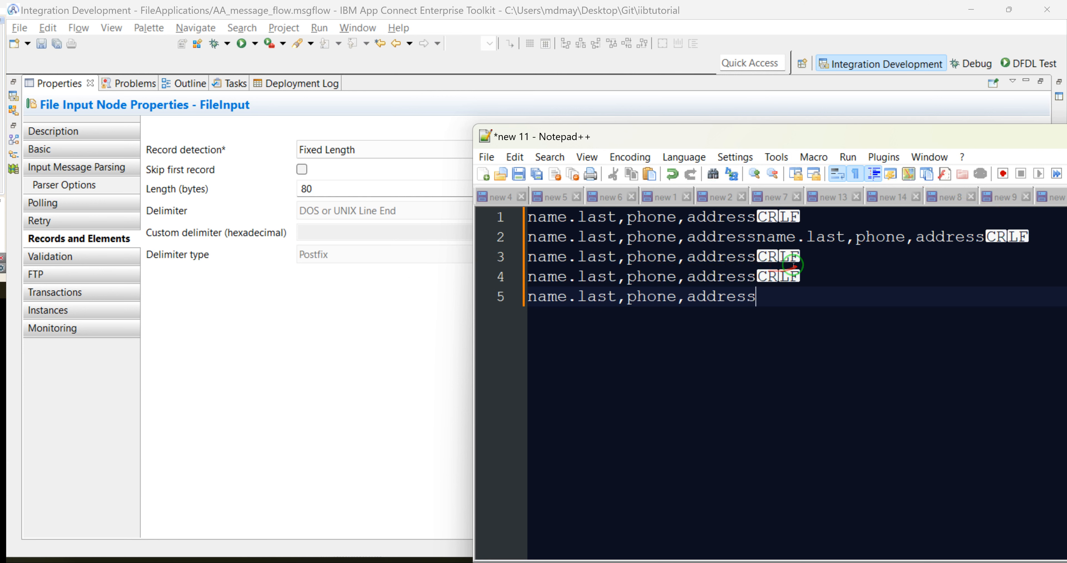
Step: Switch back to the App Connect Toolkit and review the FileInput node's record detection options and fixed record length
click(364, 271)
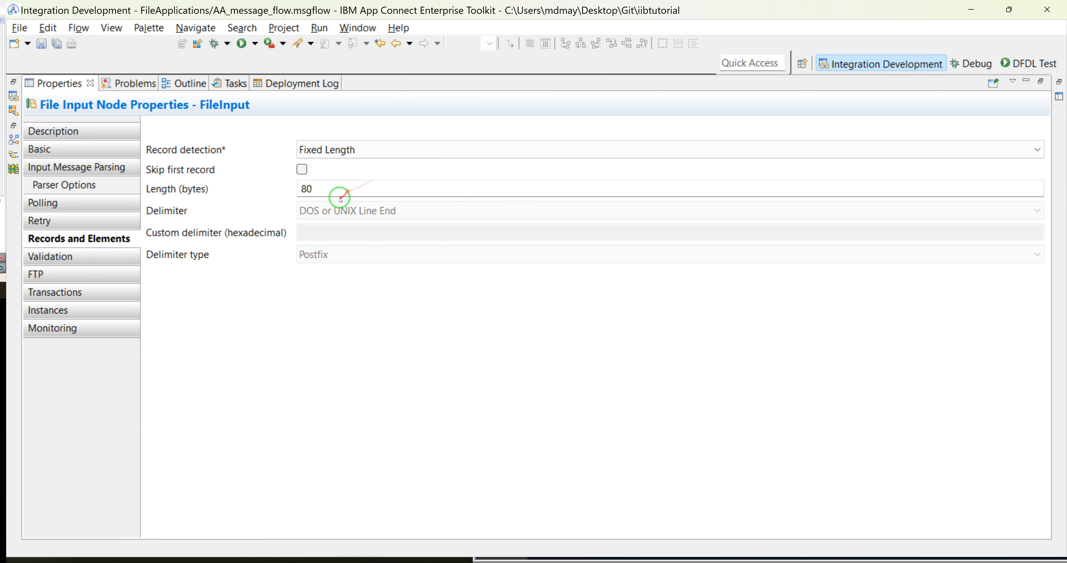
click(339, 150)
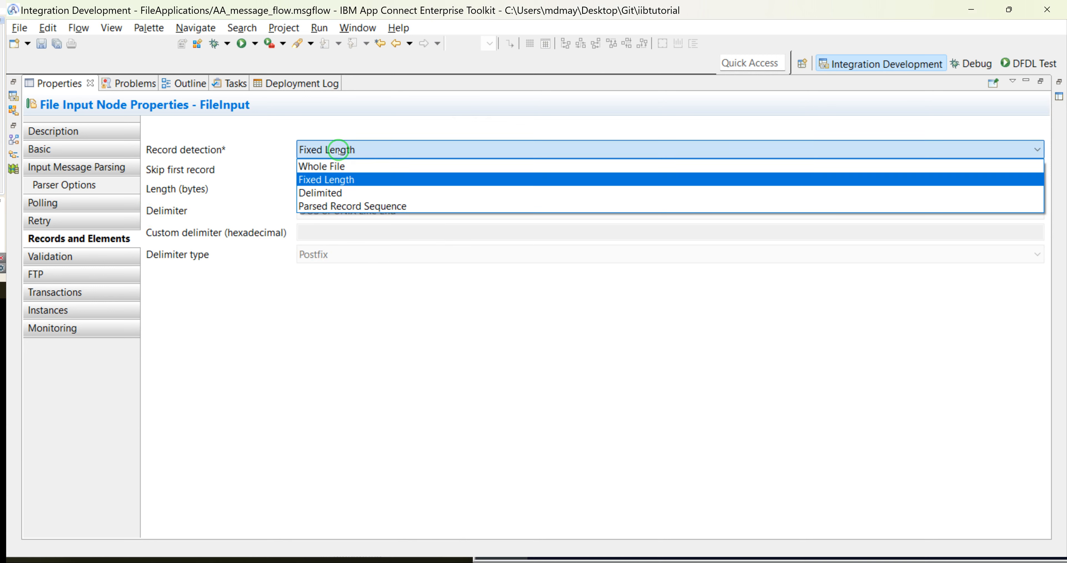
click(203, 190)
click(315, 189)
double_click(315, 188)
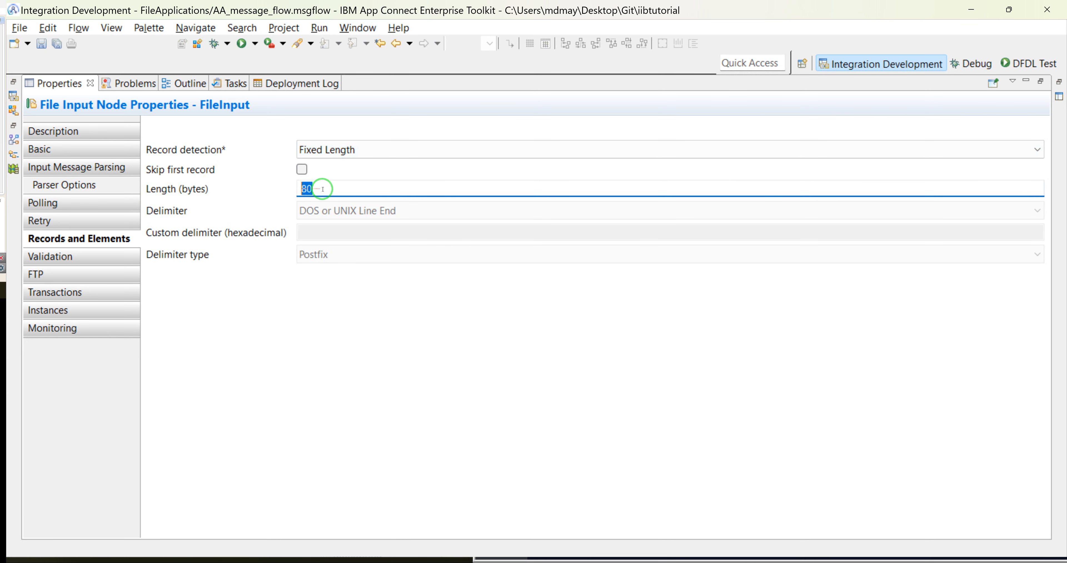
click(333, 189)
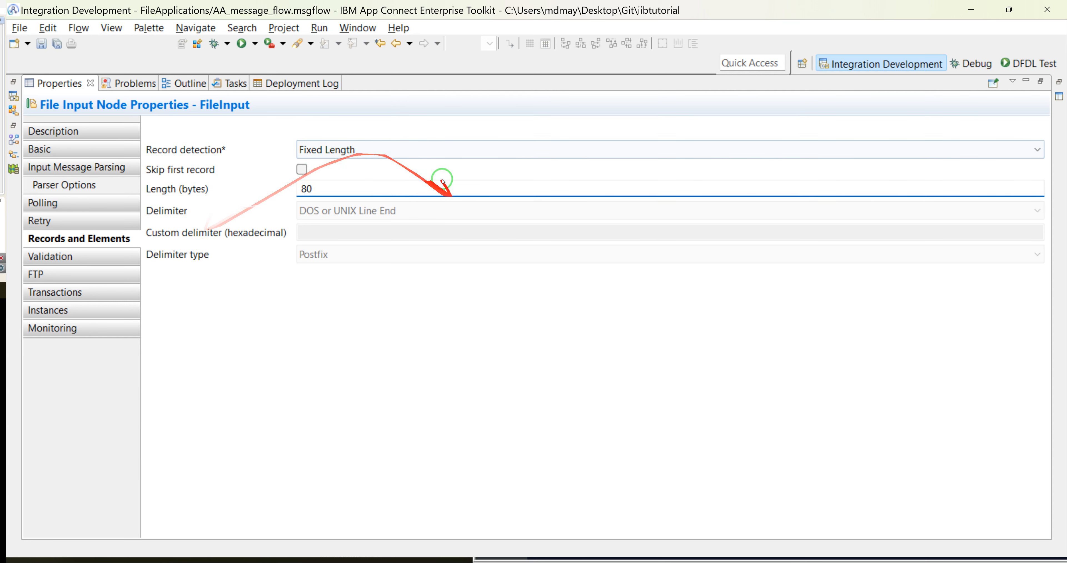
Step: Set record detection to Delimited with Custom Delimiter (Hexadecimal) and try "/" and "," as the delimiter value
click(334, 151)
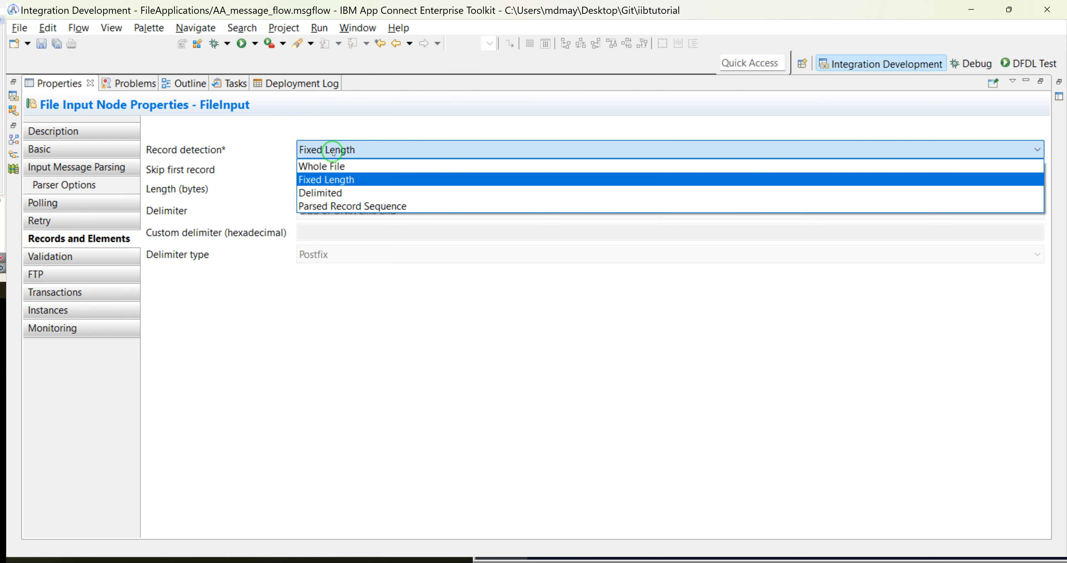
click(321, 193)
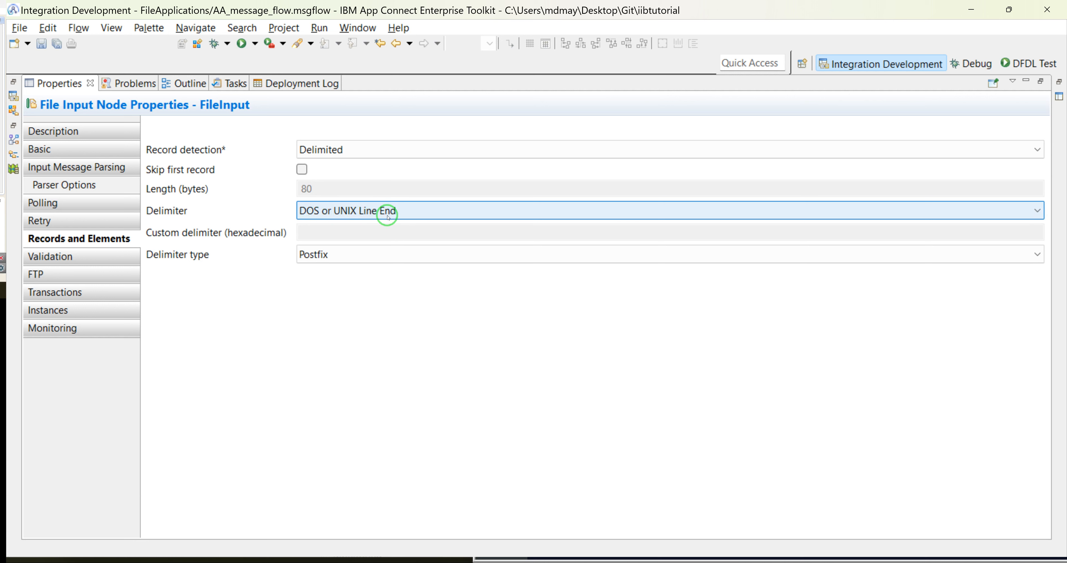
click(352, 211)
click(356, 237)
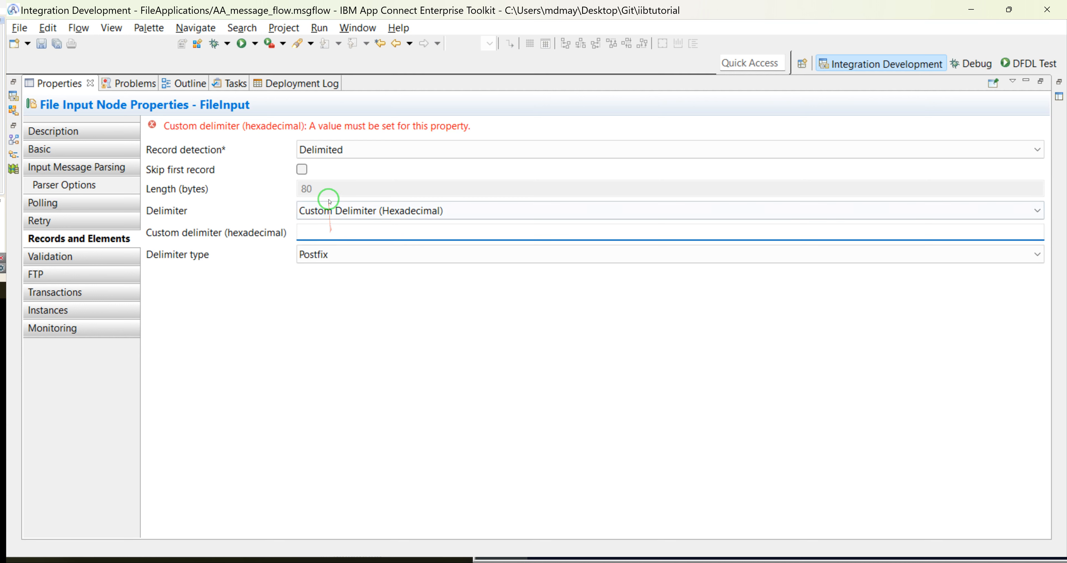
text(/)
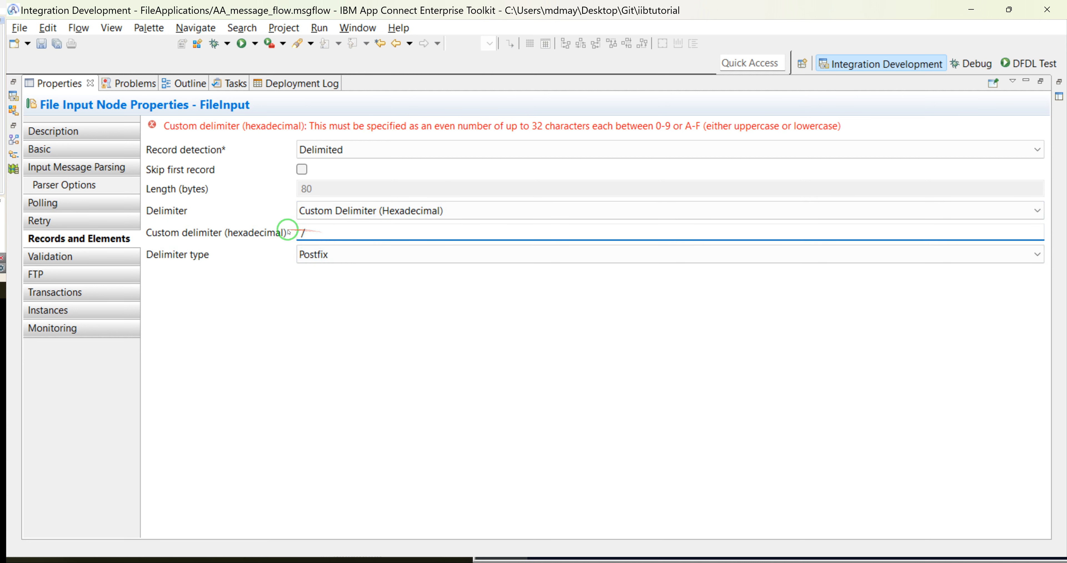
drag(296, 232, 335, 220)
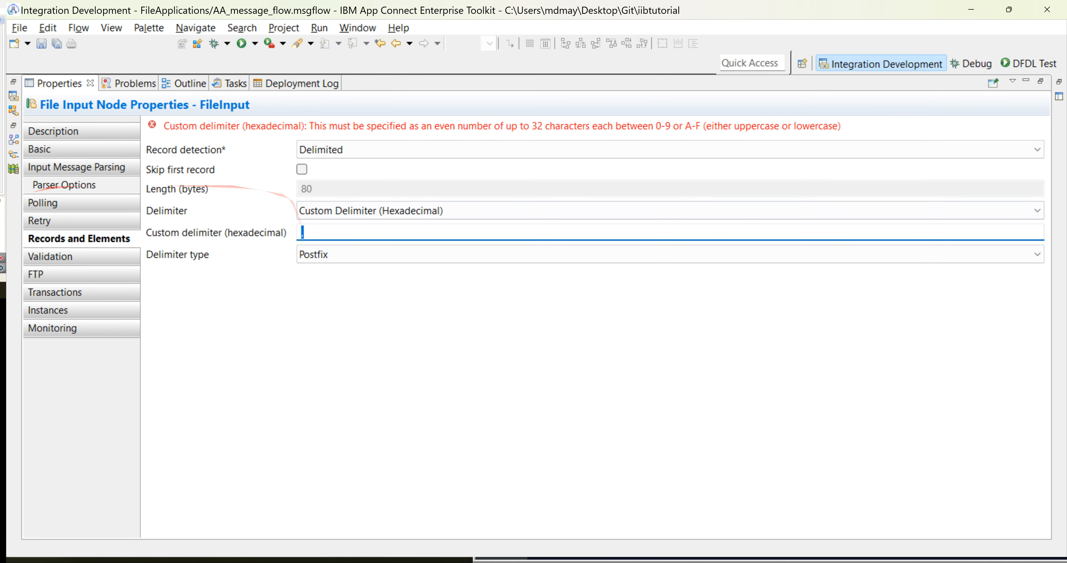
Step: Switch to Notepad++ and replace all the sample lines with a single comma
key(alt+Tab)
drag(765, 308, 396, 206)
key(Delete)
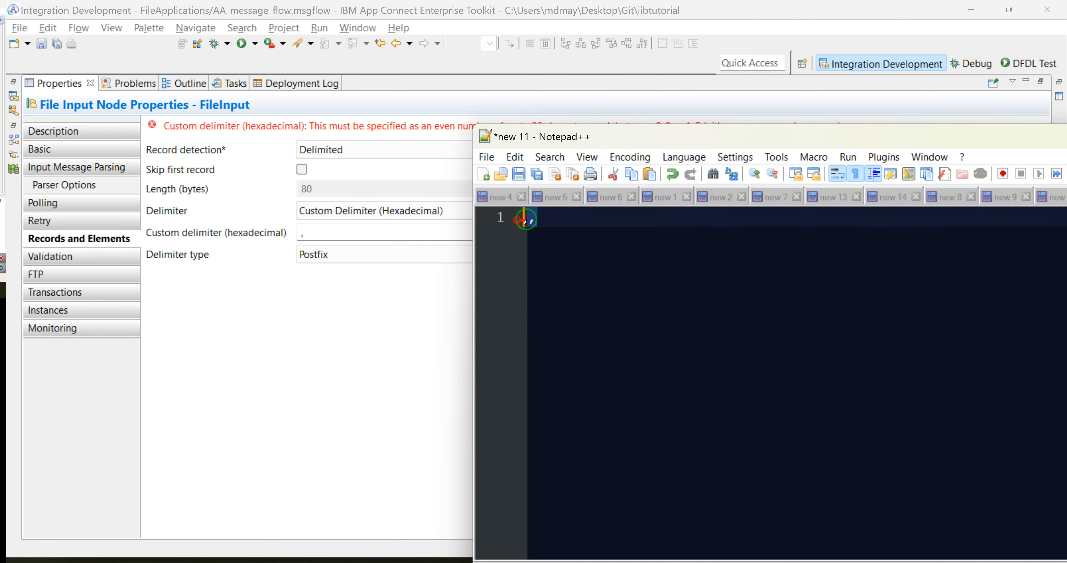
Step: Try to convert the comma with the HEX -> ASCII converter and dismiss the message
click(882, 157)
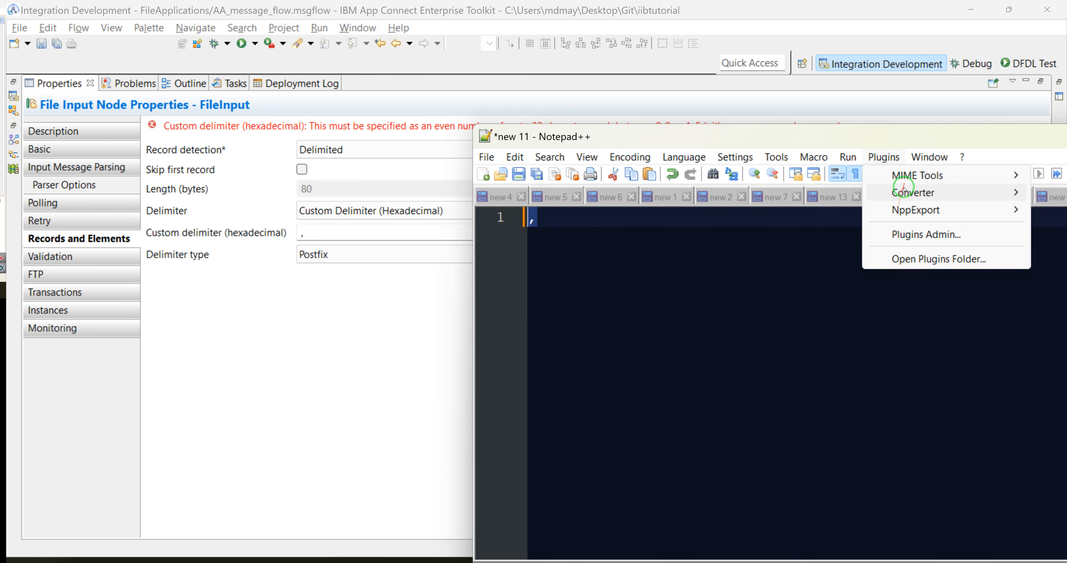
mouse_move(934, 187)
click(748, 210)
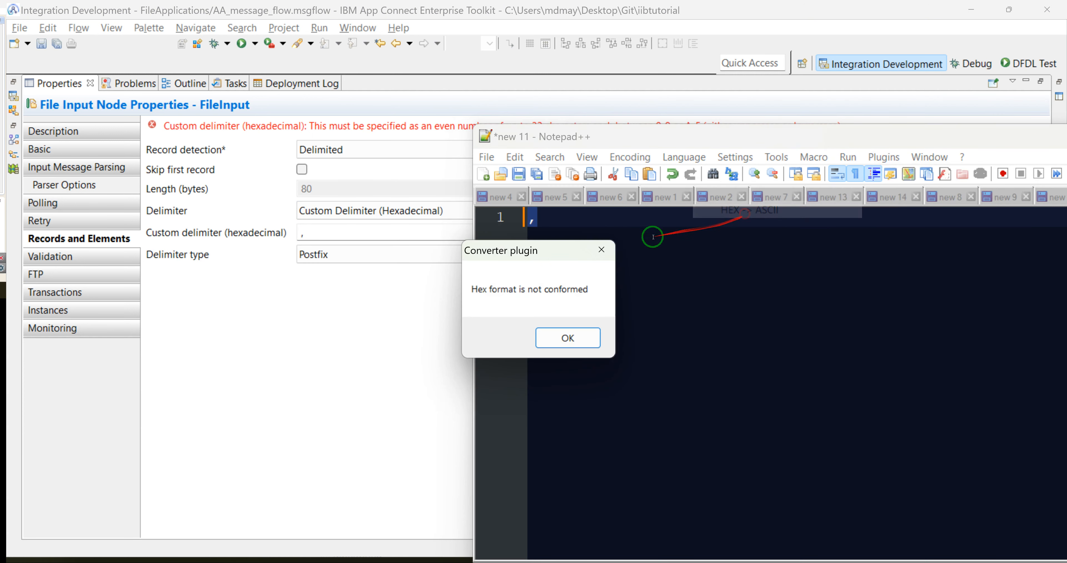
click(551, 337)
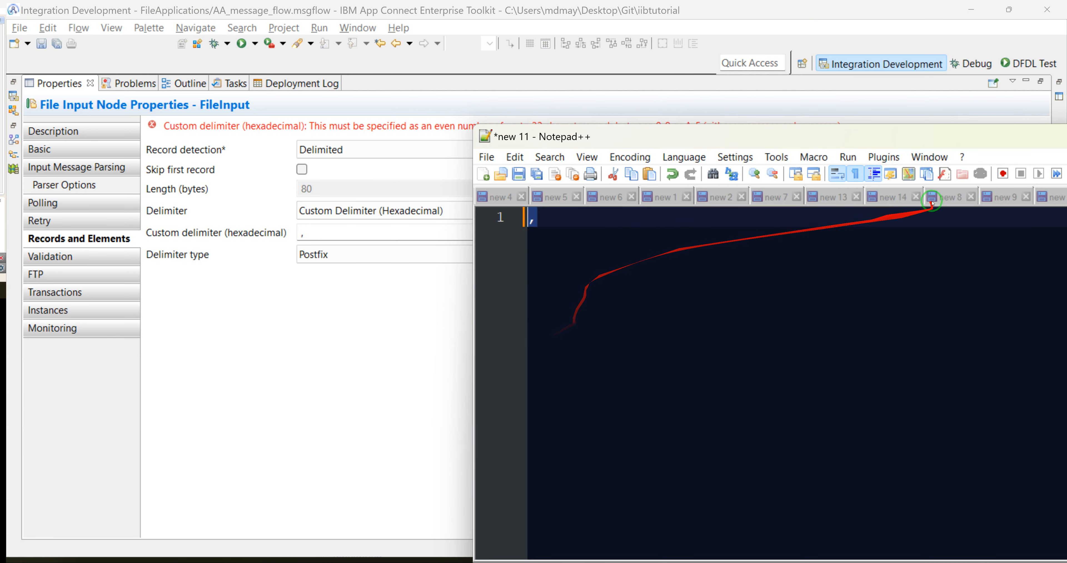
Step: Convert the selected comma to its hexadecimal code with the ASCII -> HEX converter
click(887, 159)
mouse_move(847, 191)
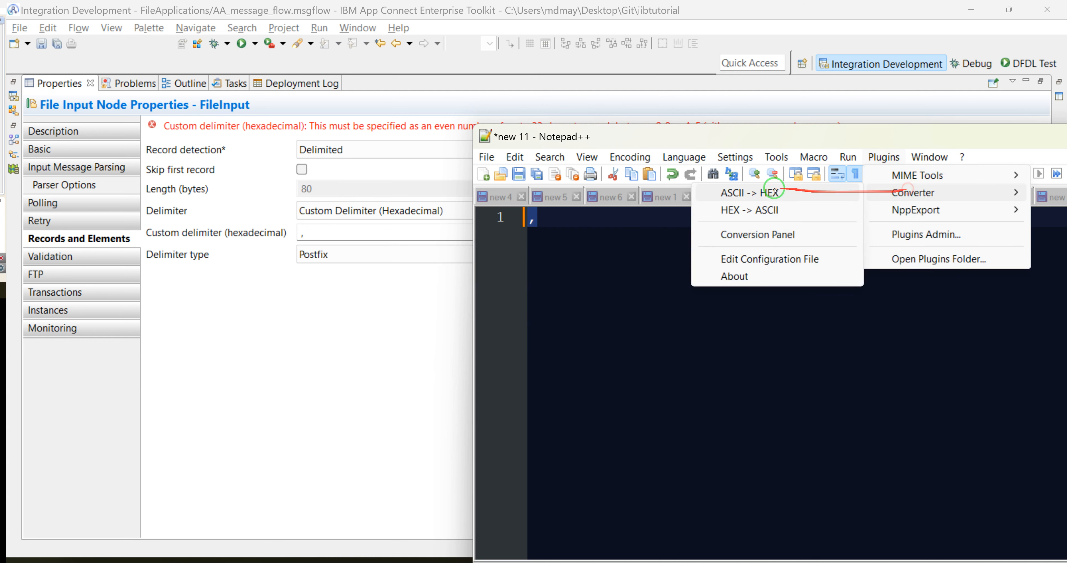
click(777, 195)
Step: Switch back to the App Connect Toolkit and set the FileInput node's custom hexadecimal delimiter to 2C
click(510, 216)
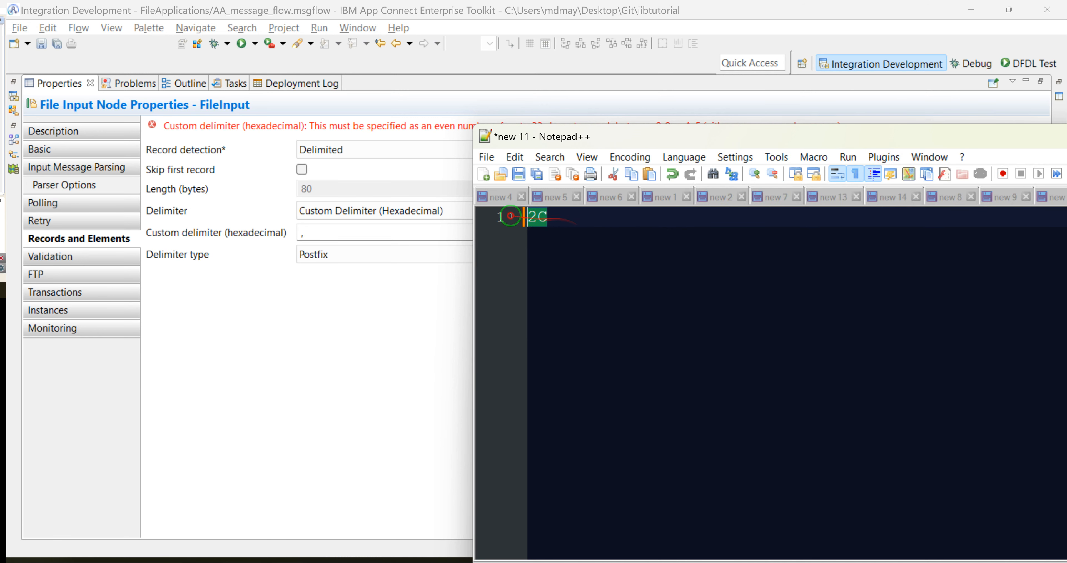
click(305, 234)
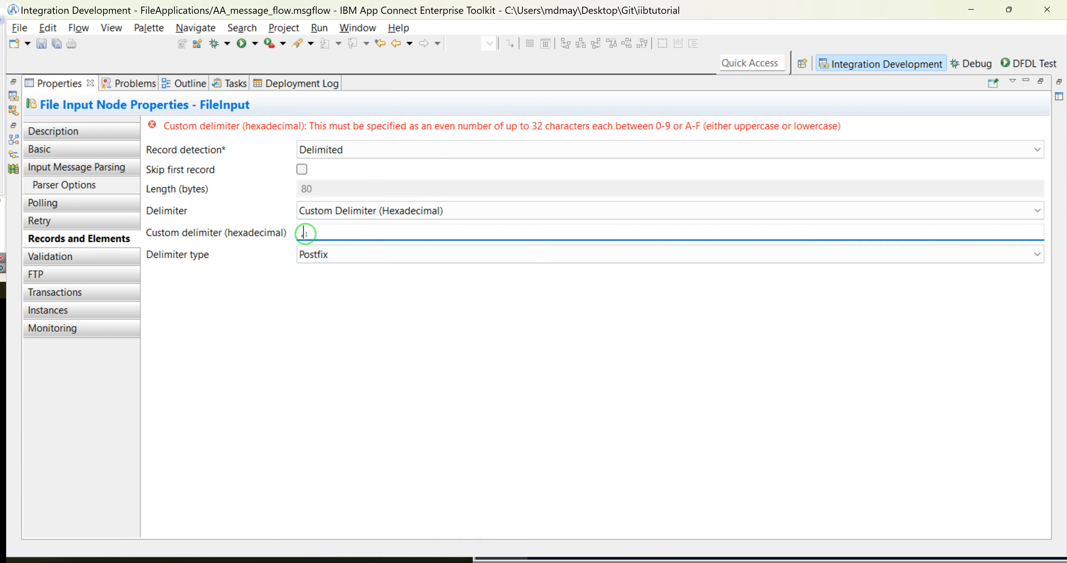
text(,)
text(2C)
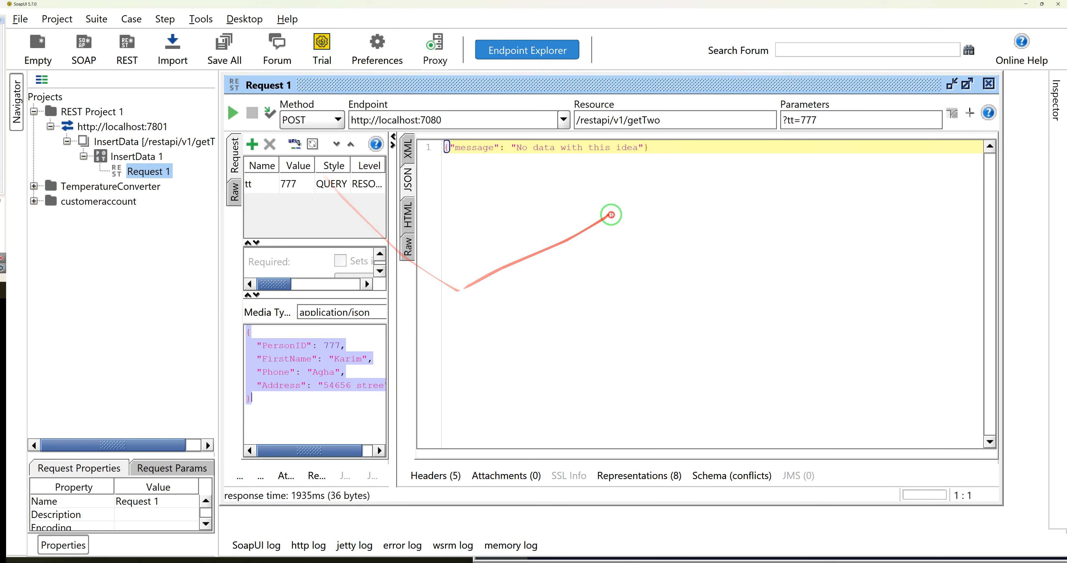
Step: Copy the JSON response message from SoapUI's Request 1 and paste it over the hex code in Notepad++
drag(667, 147, 447, 146)
key(ctrl+c)
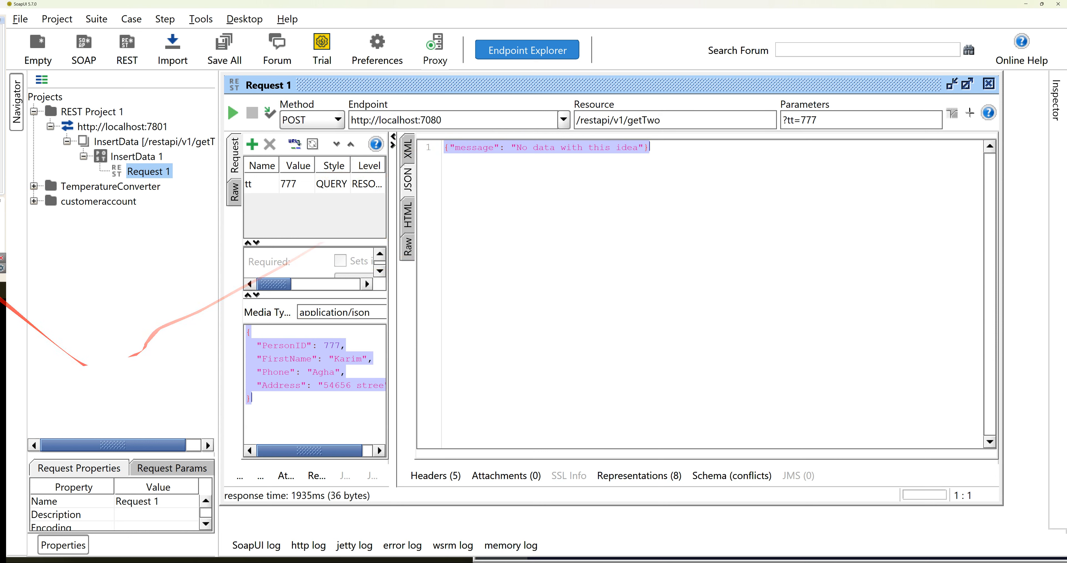
key(alt+Tab)
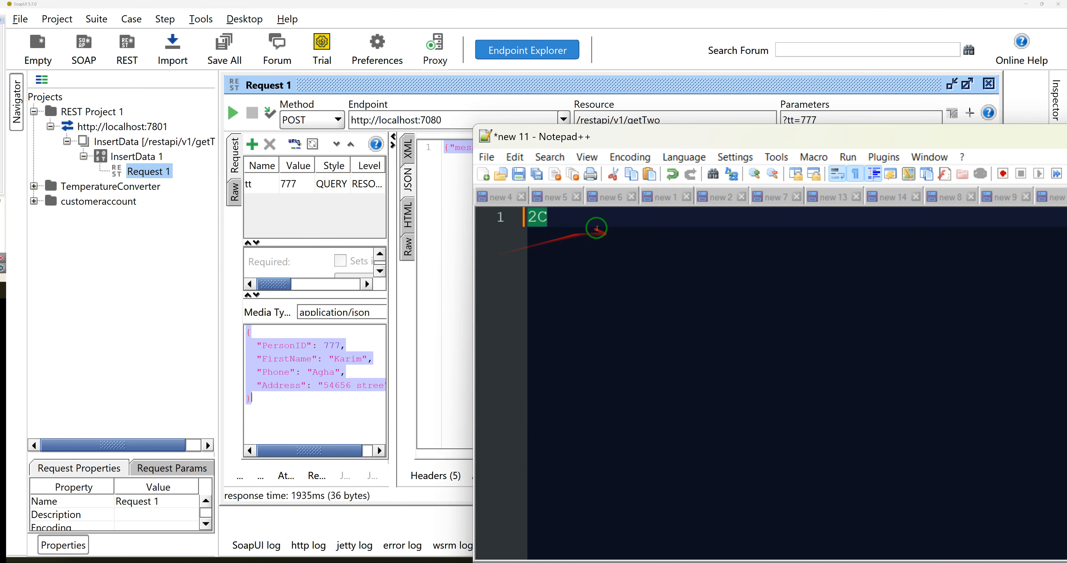
key(ctrl+v)
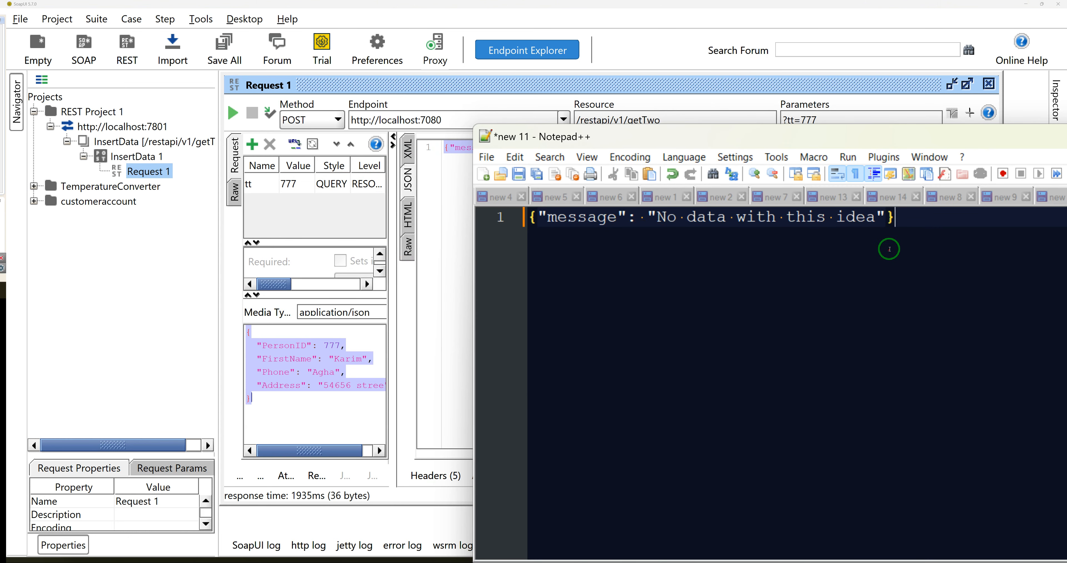
Step: Paste the JSON message again on a second line, end both lines with a comma and put a comma on a third line
key(Return)
key(ctrl+v)
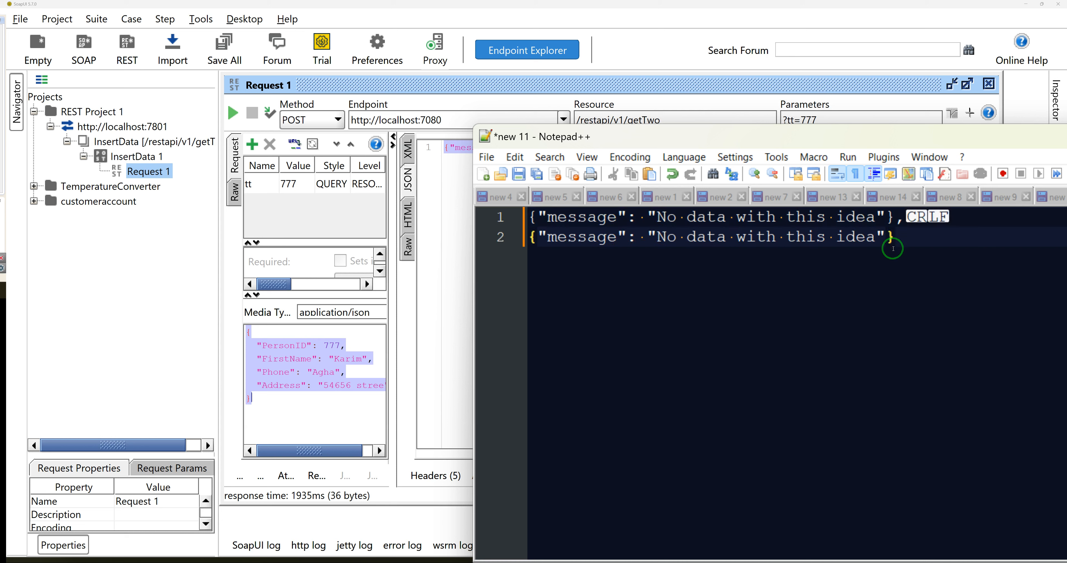
key(Return)
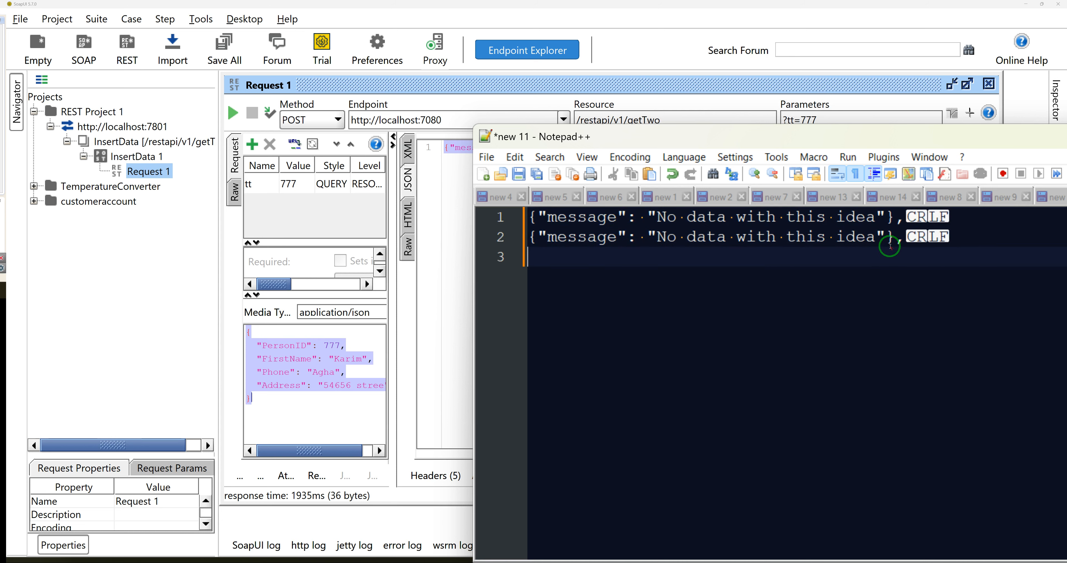
text(,)
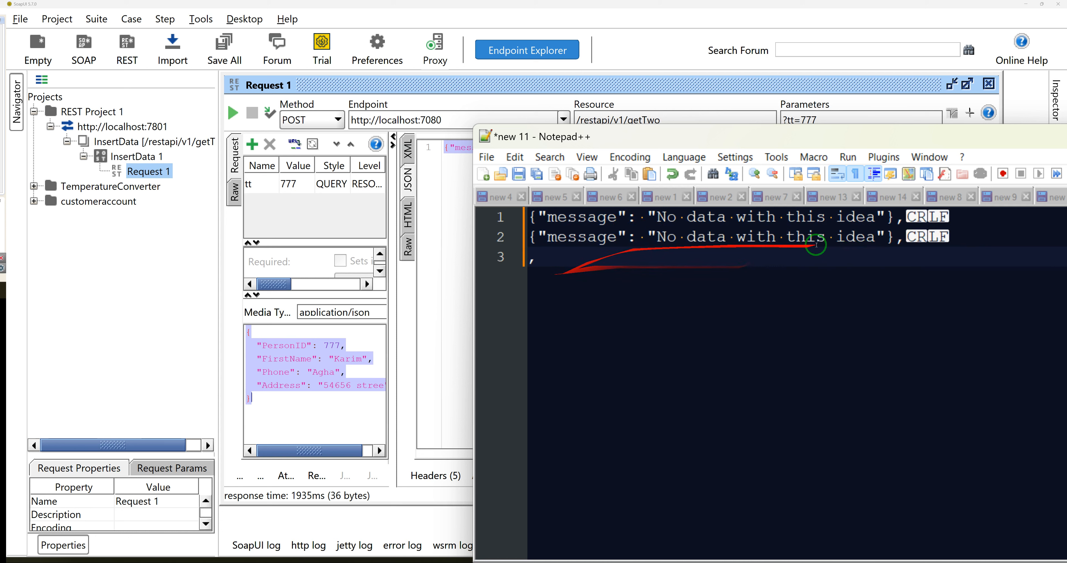
Step: Copy the second line's JSON object over the lone comma on the third line and end it with a comma
click(891, 220)
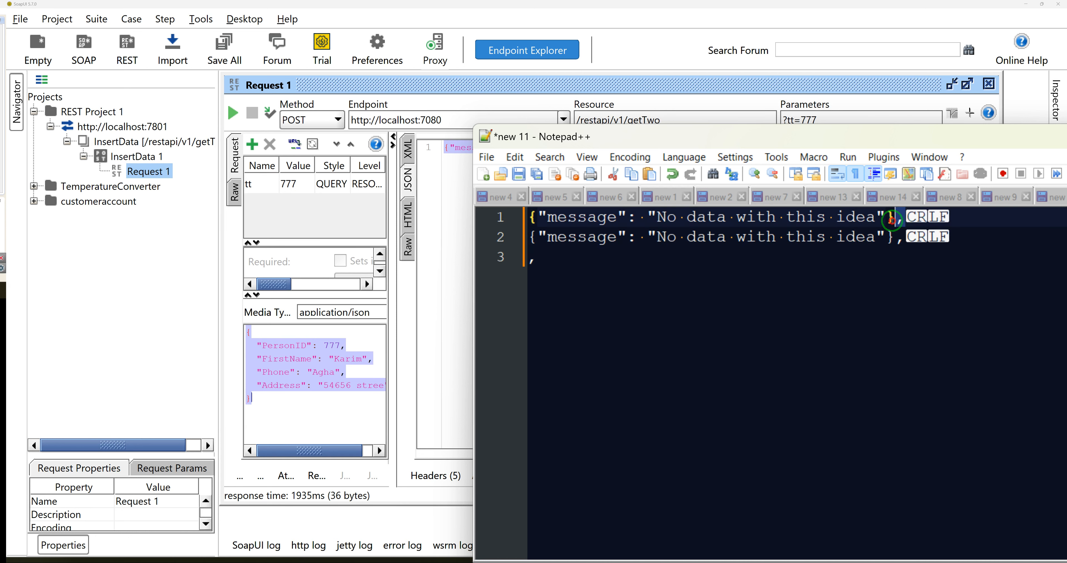
drag(530, 217, 896, 219)
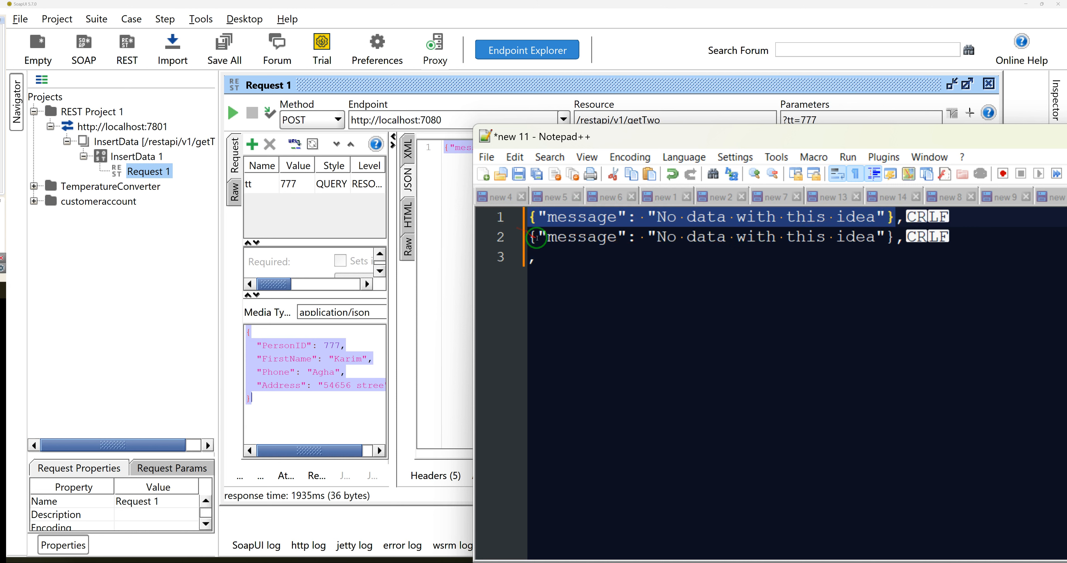
drag(531, 237, 899, 238)
key(ctrl+c)
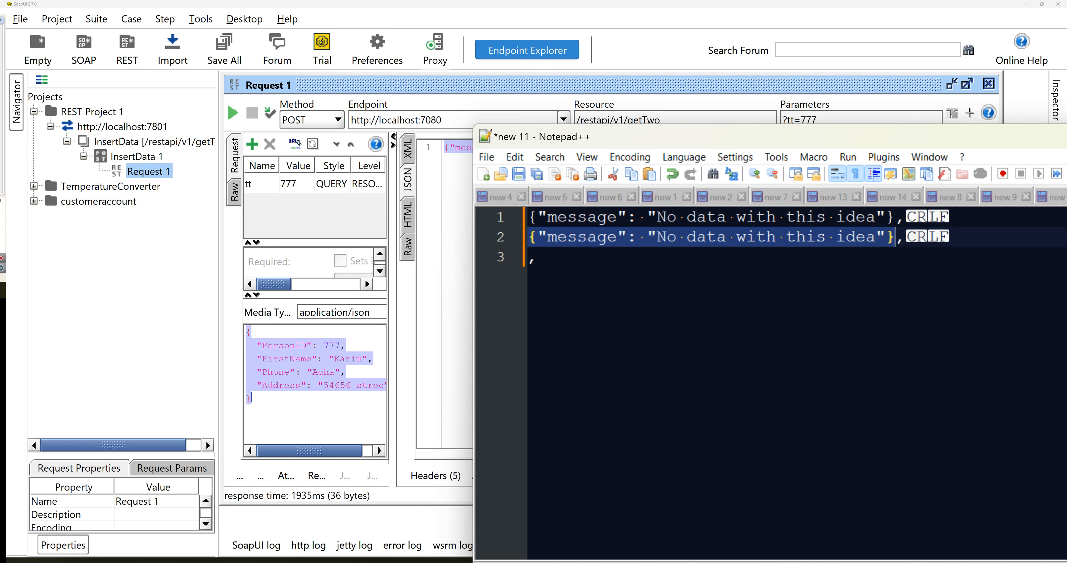
click(559, 257)
drag(551, 257, 523, 260)
key(ctrl+v)
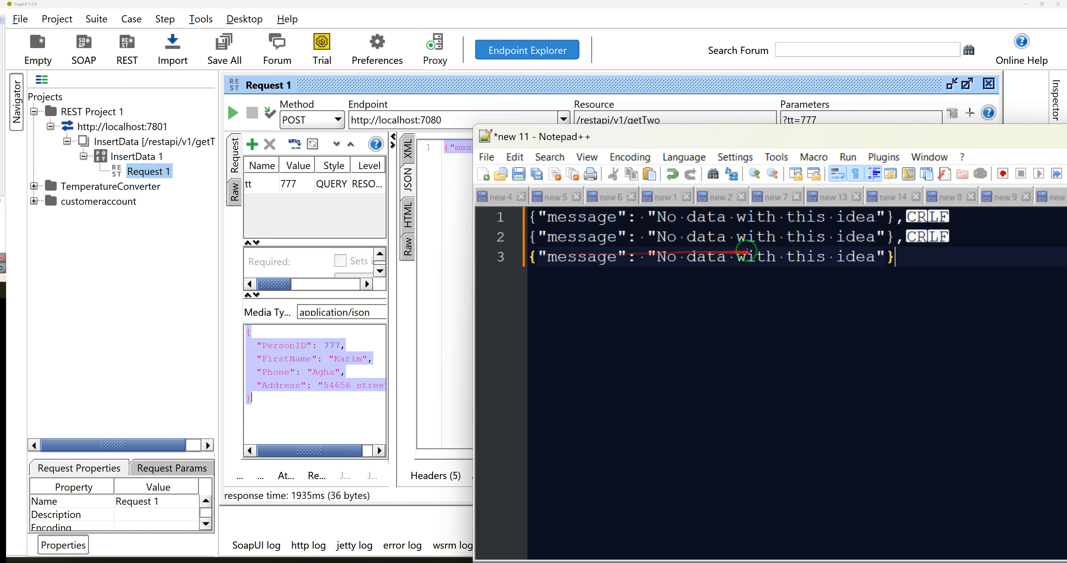
text(,)
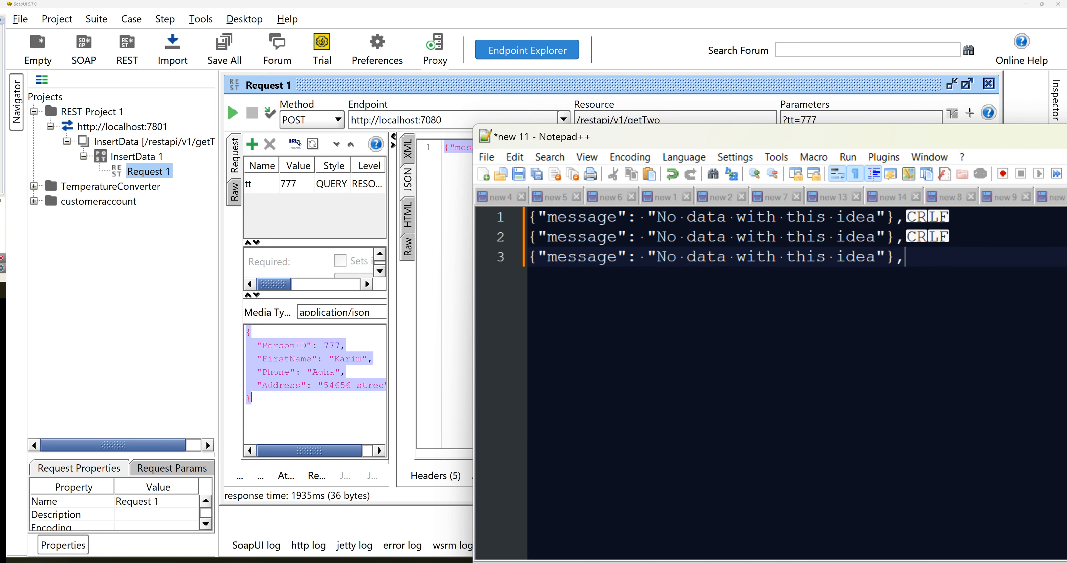
Step: Switch back to the App Connect Toolkit and review the delimiter type options, keeping Postfix
key(alt+Tab)
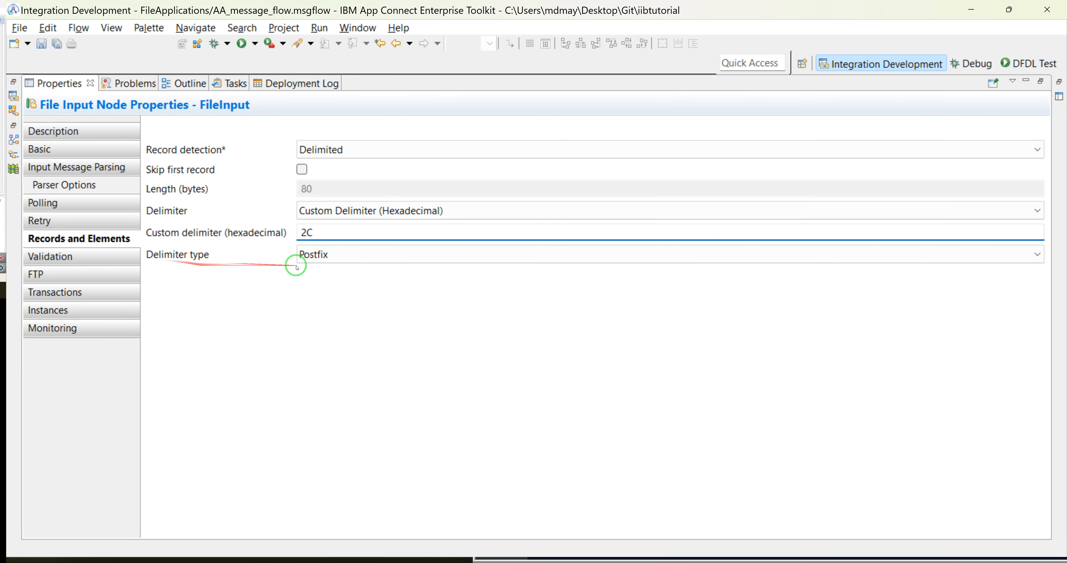
click(317, 256)
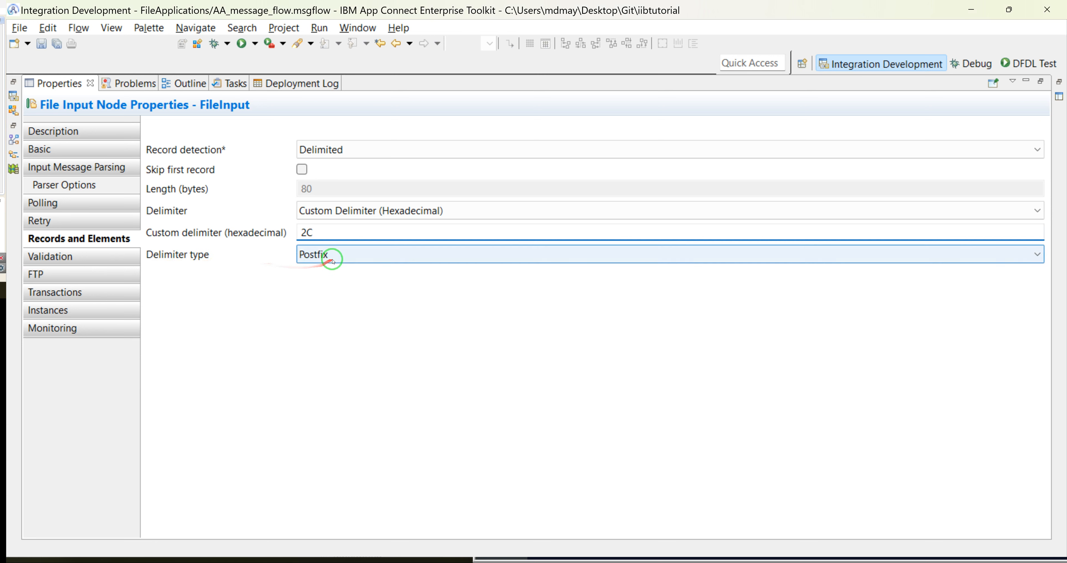
click(330, 257)
click(253, 287)
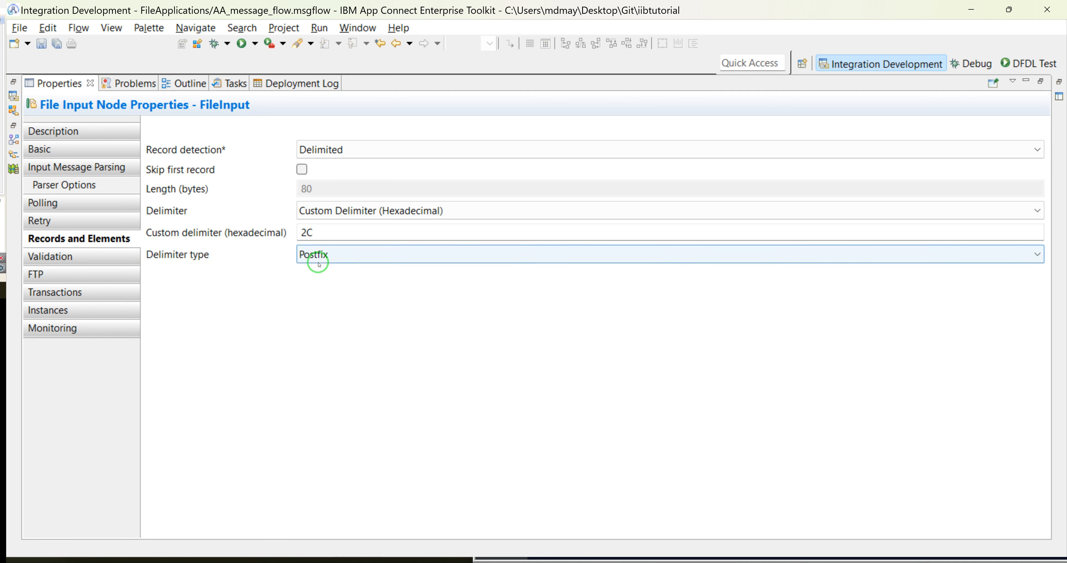
Step: Open the FileInput node's validation properties and review the Validate options, leaving the setting at None
click(54, 261)
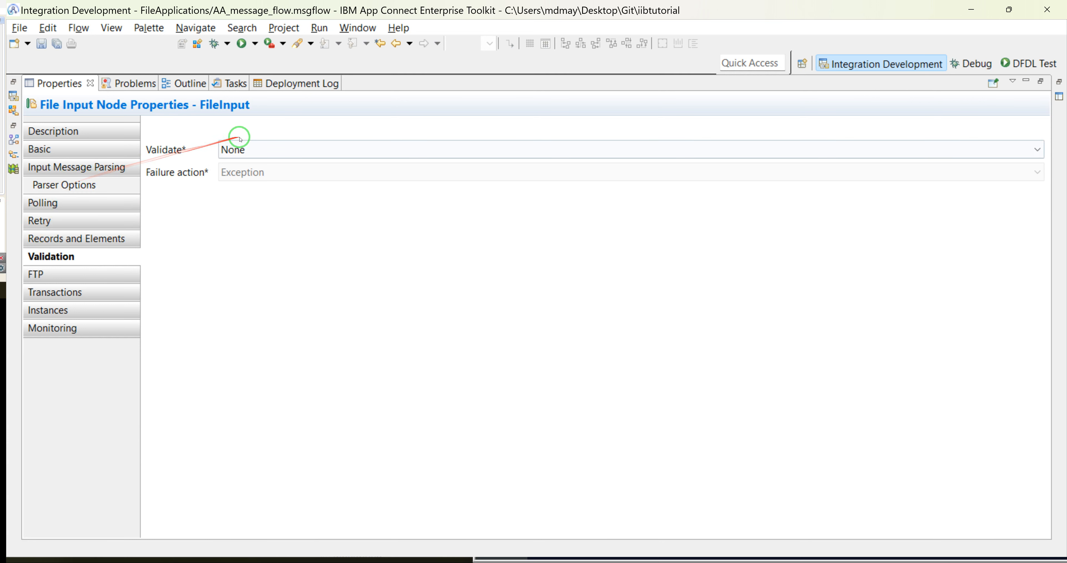
click(256, 152)
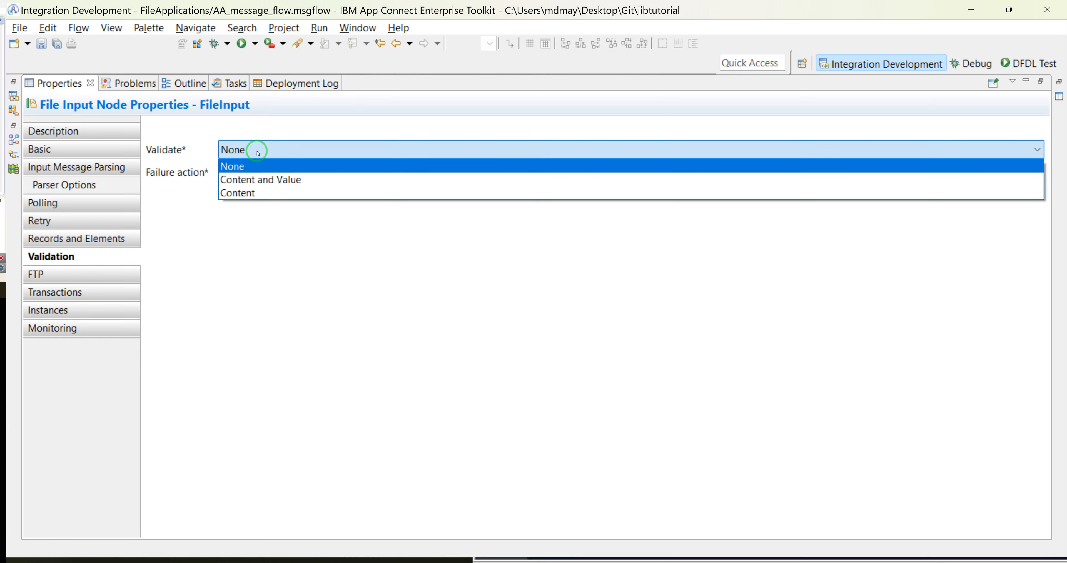
click(241, 191)
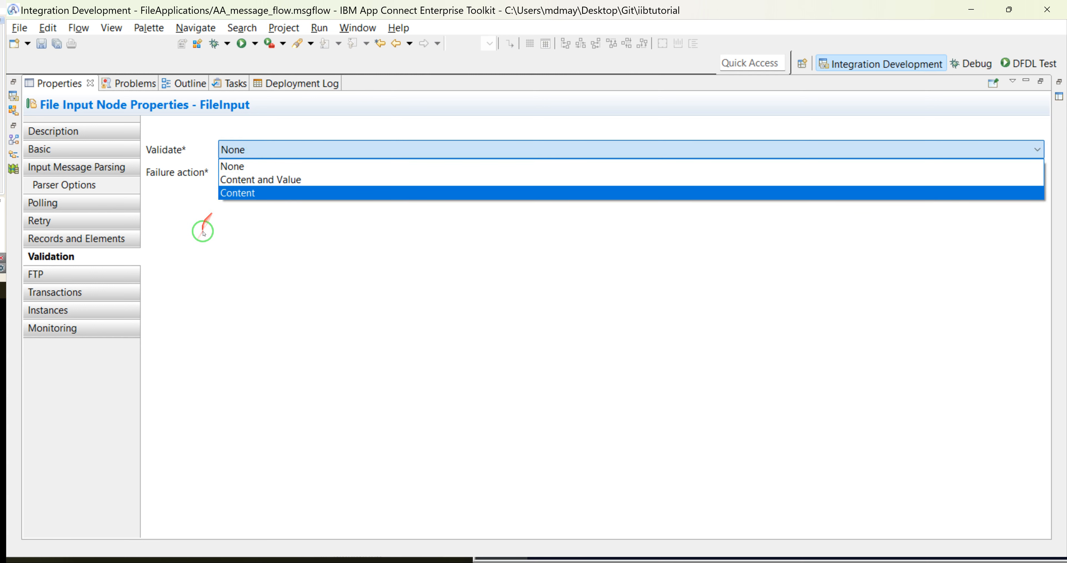
click(171, 221)
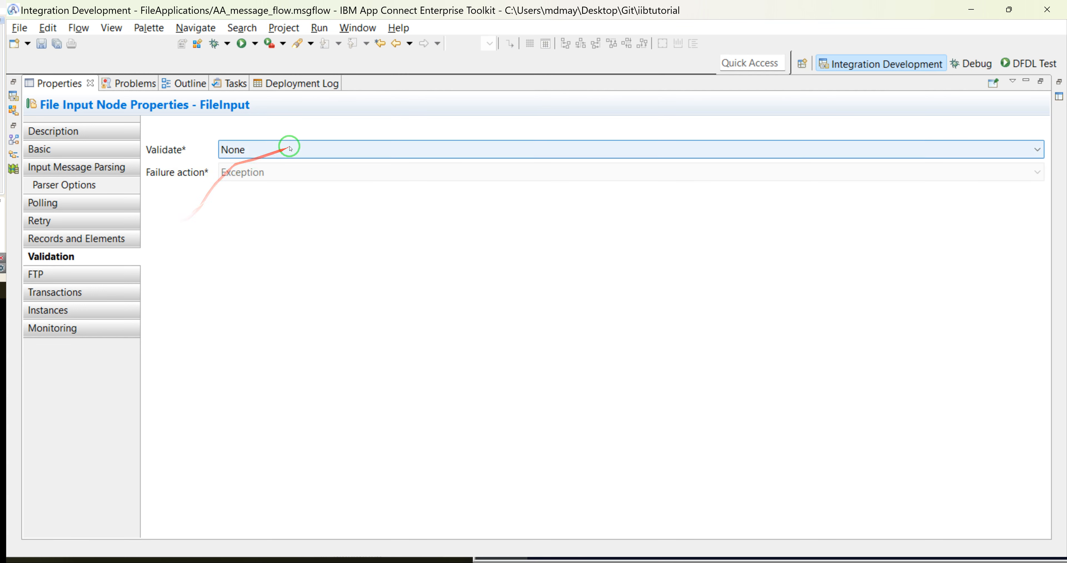
Step: Enable remote transfer in the FileInput node's FTP properties and review the transfer protocol options, keeping FTP
click(43, 275)
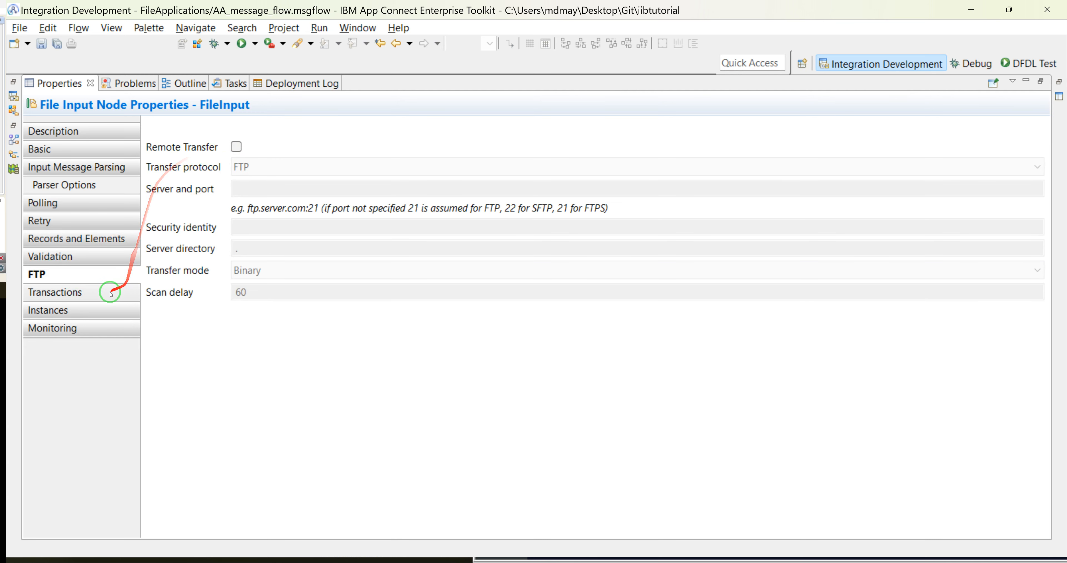
click(236, 146)
click(240, 166)
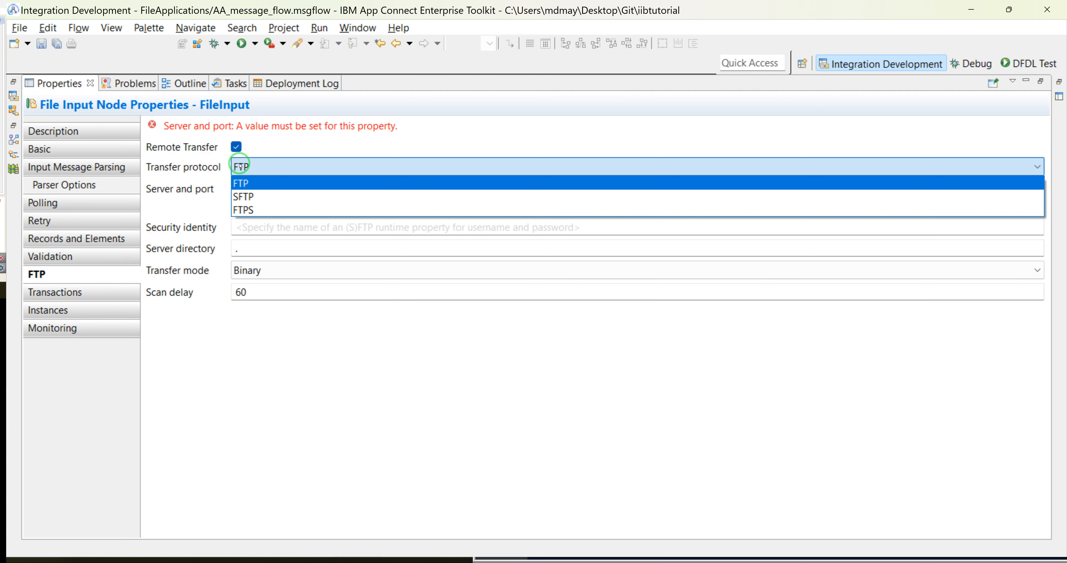
key(Down)
key(Down)
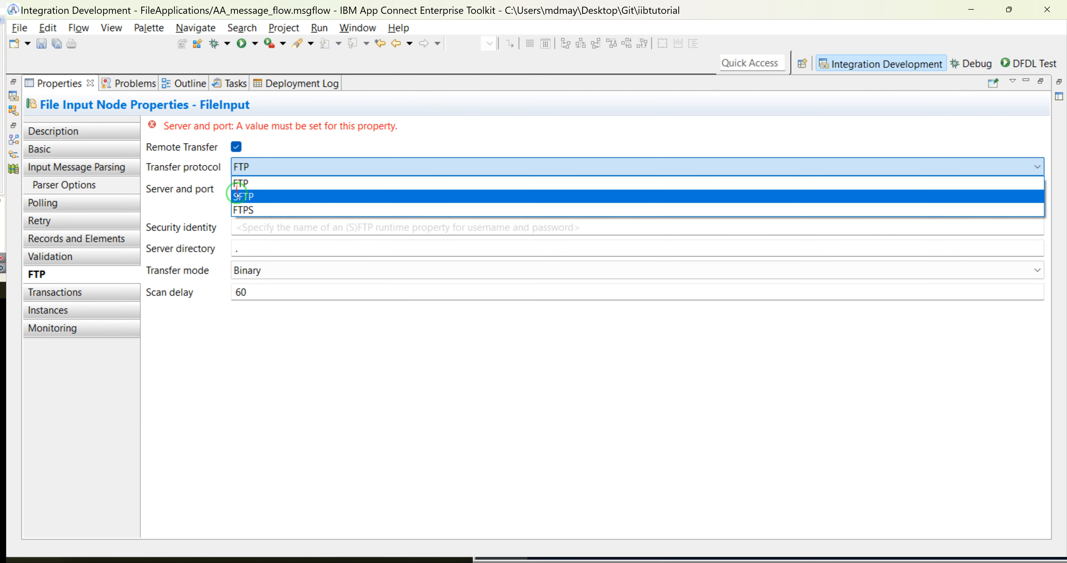
key(Up)
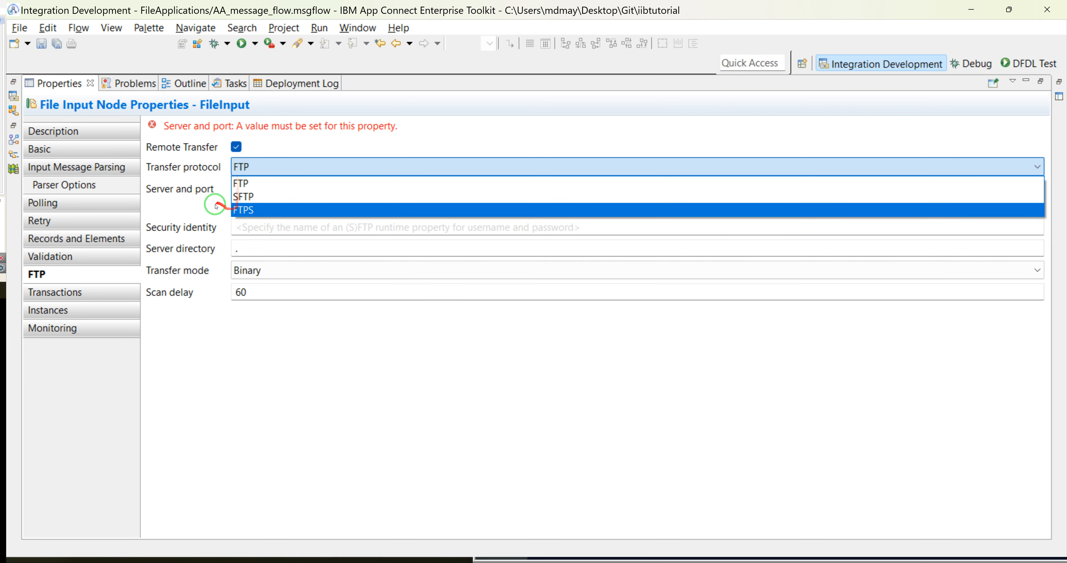
click(239, 169)
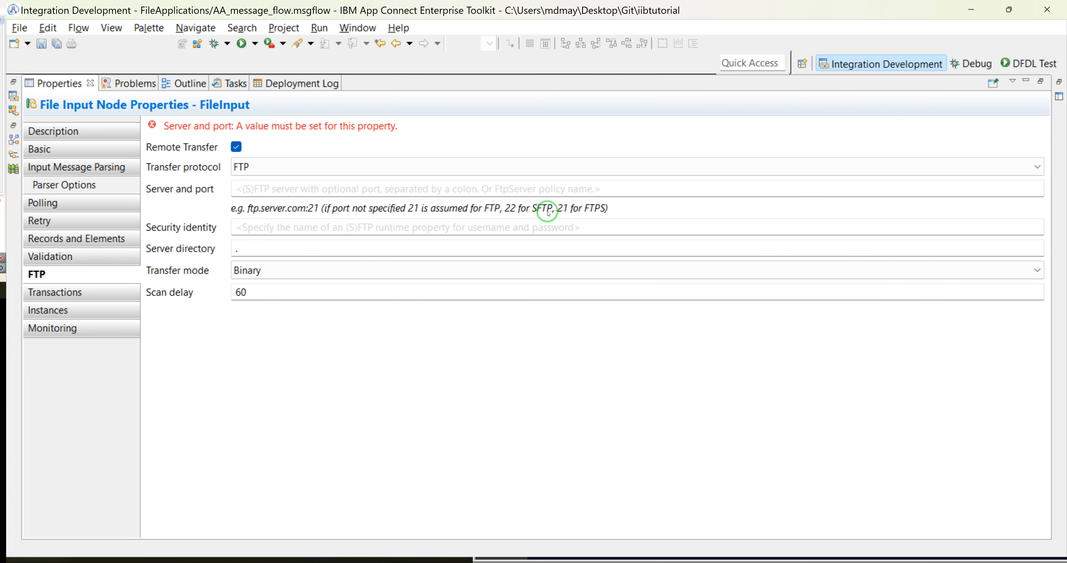
Step: Enter 21 as the FileInput node's server and port, and turn remote transfer back off
click(264, 187)
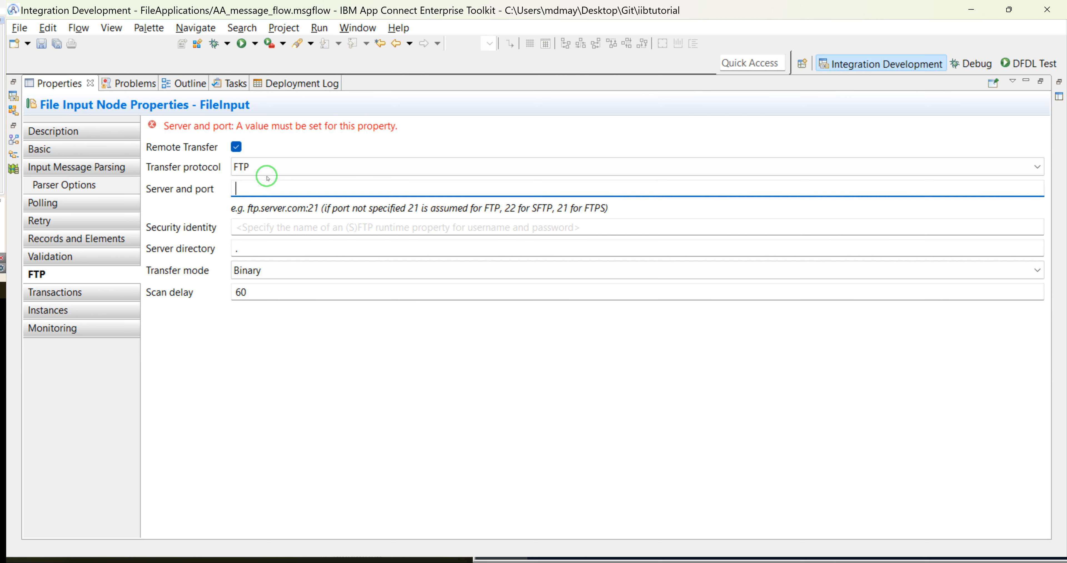
text(21)
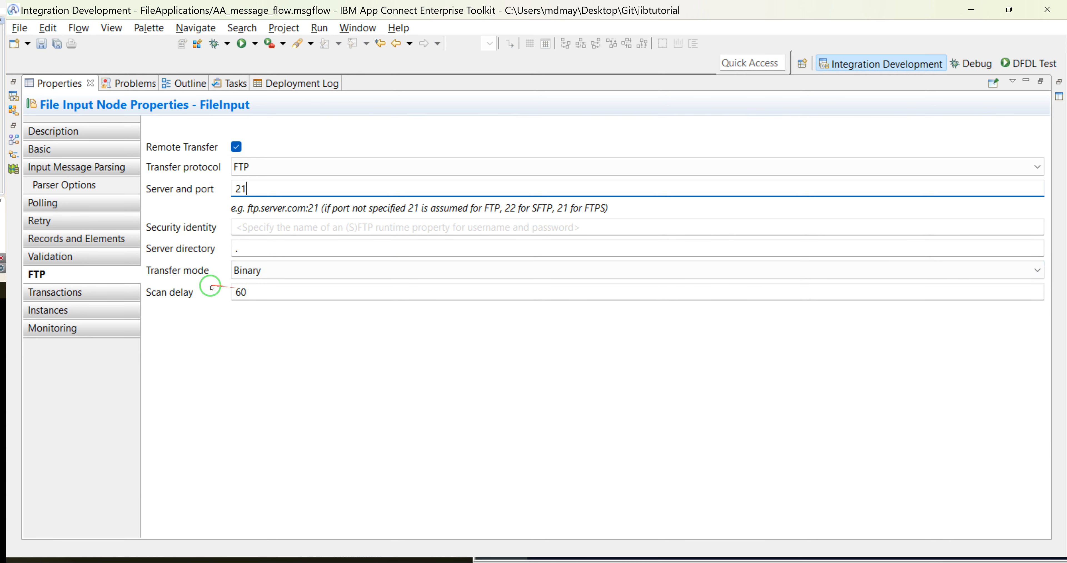
click(235, 147)
Step: Review the FileInput node's transaction mode options, additional instances pool and monitoring events, keeping the transaction mode at No
click(50, 294)
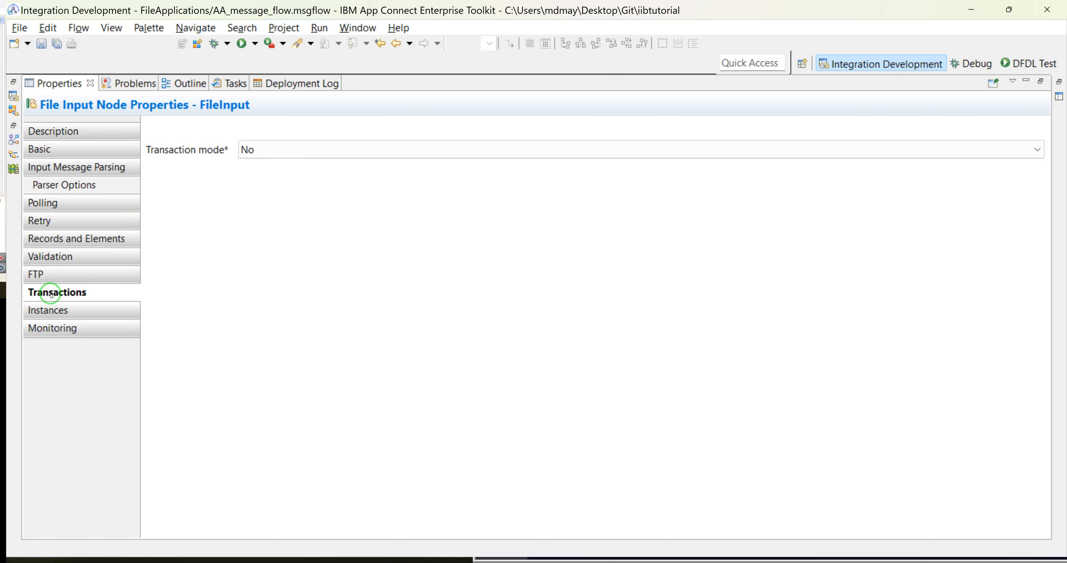
click(270, 154)
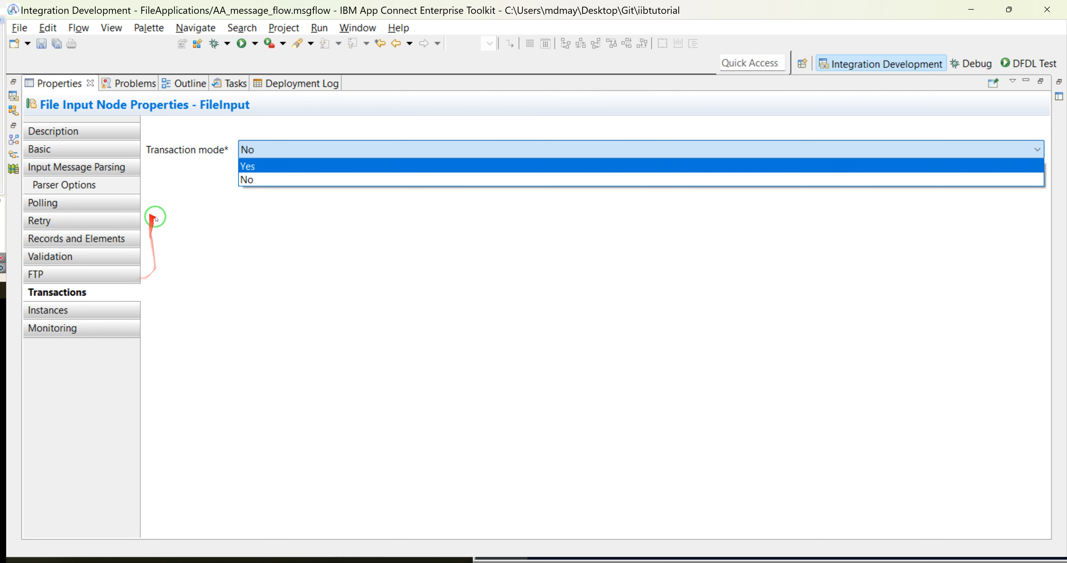
click(246, 181)
click(71, 312)
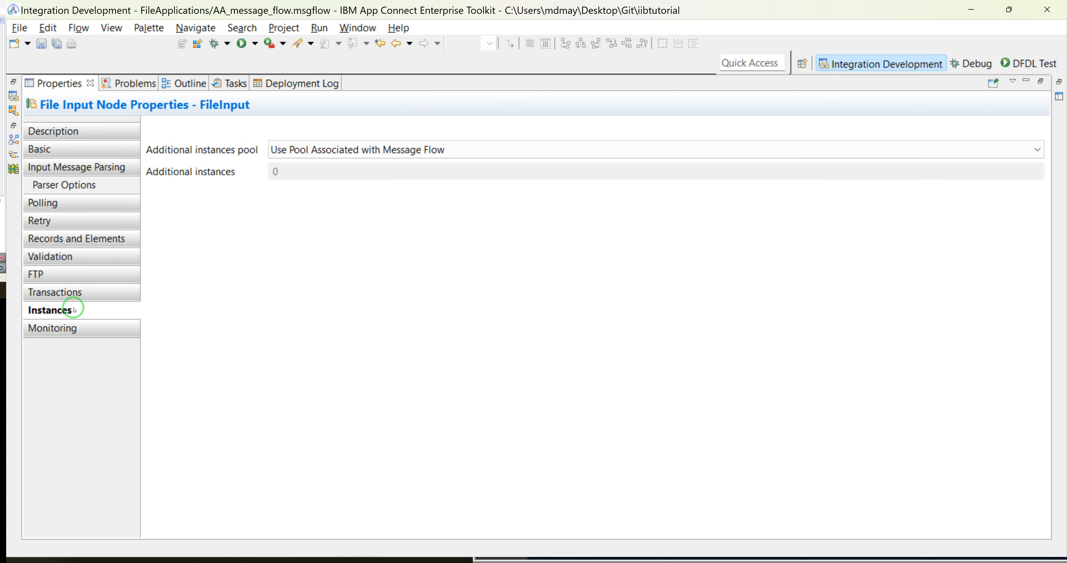
click(347, 143)
click(269, 245)
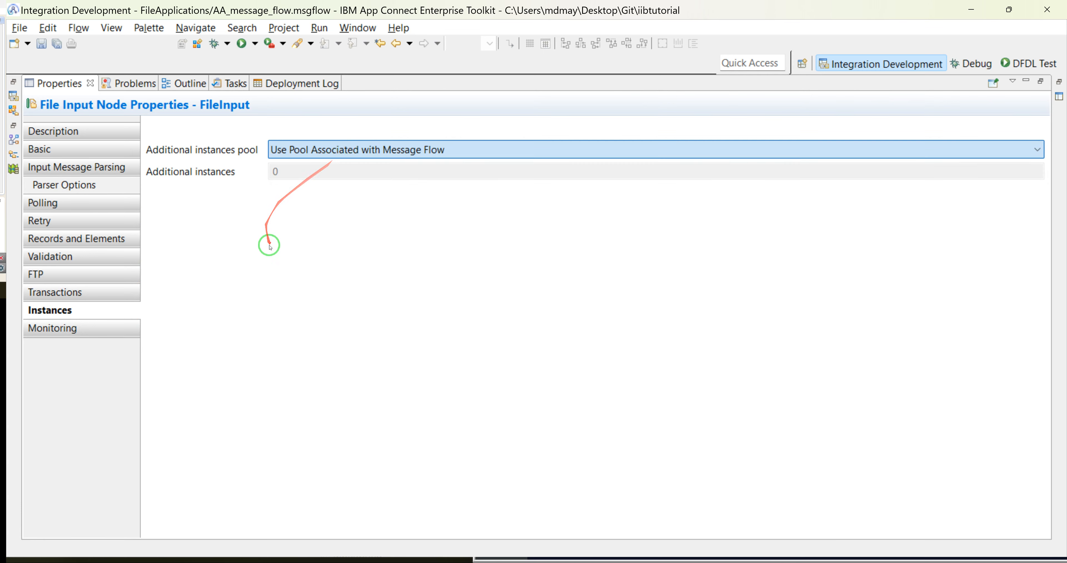
click(56, 328)
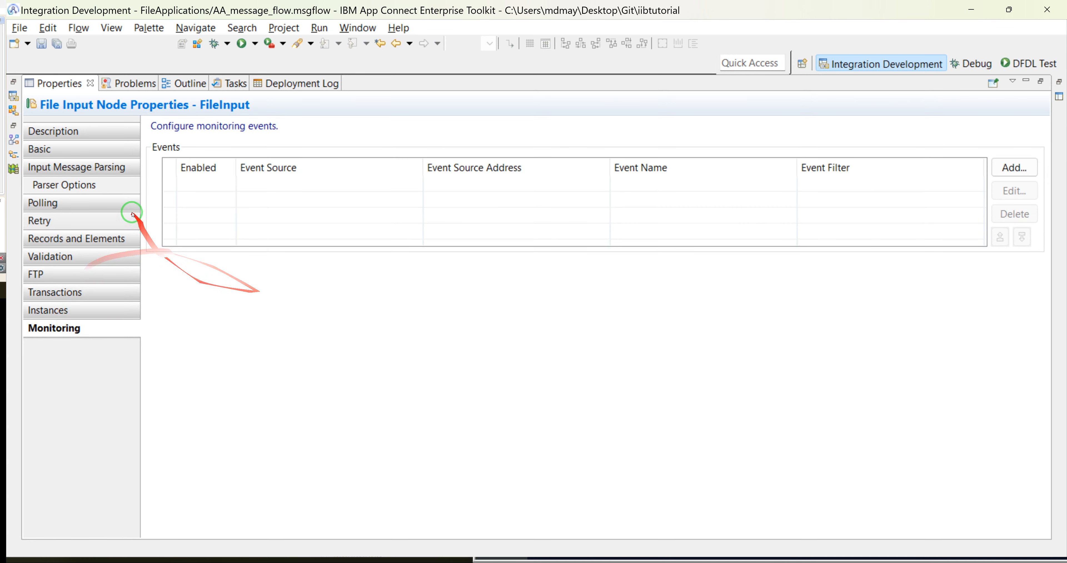
double_click(51, 81)
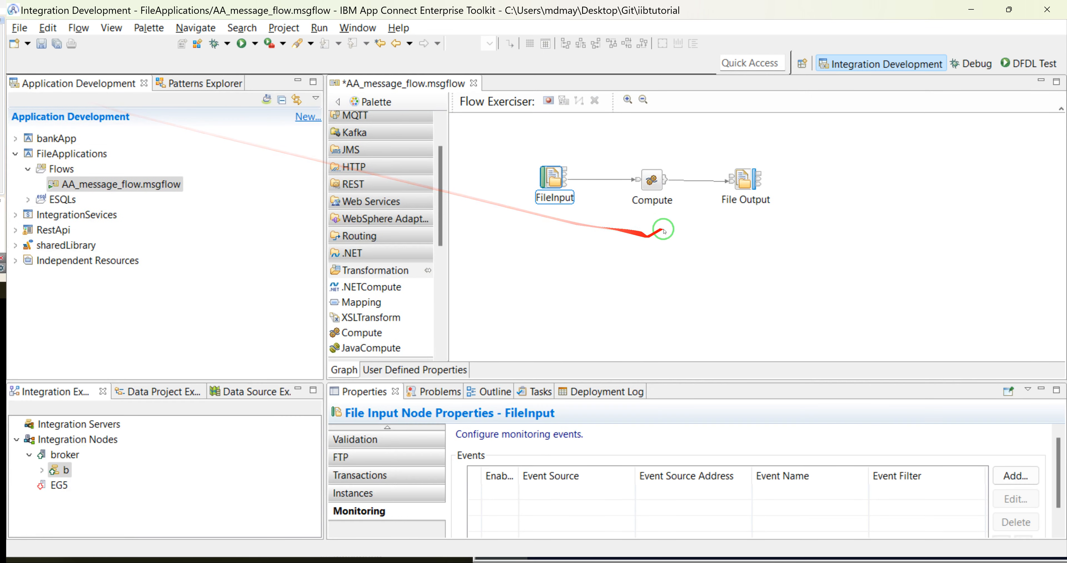
Step: Open the File Output node's Basic properties in the maximized properties view
click(745, 179)
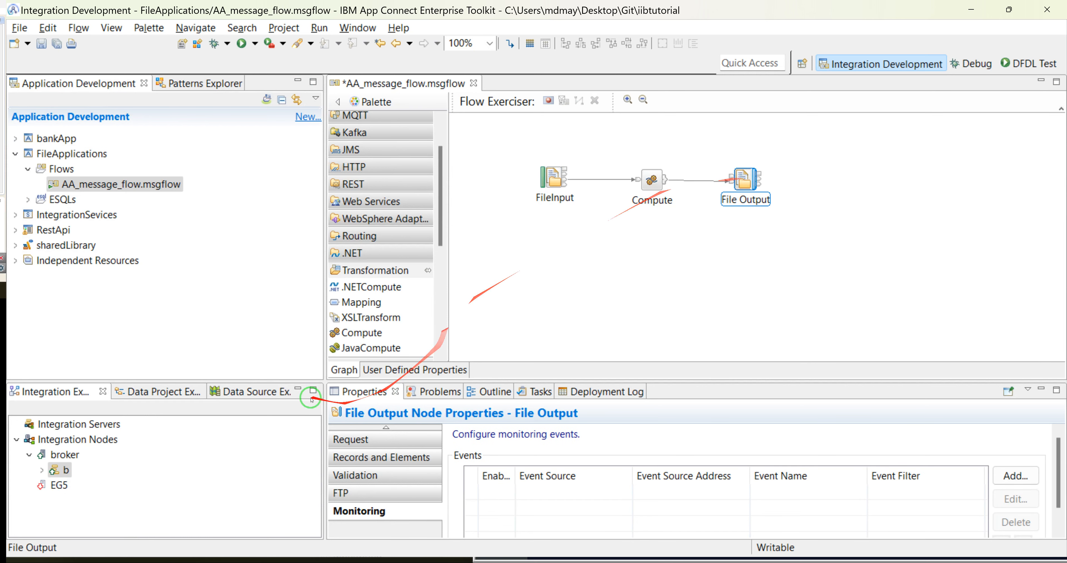
double_click(375, 396)
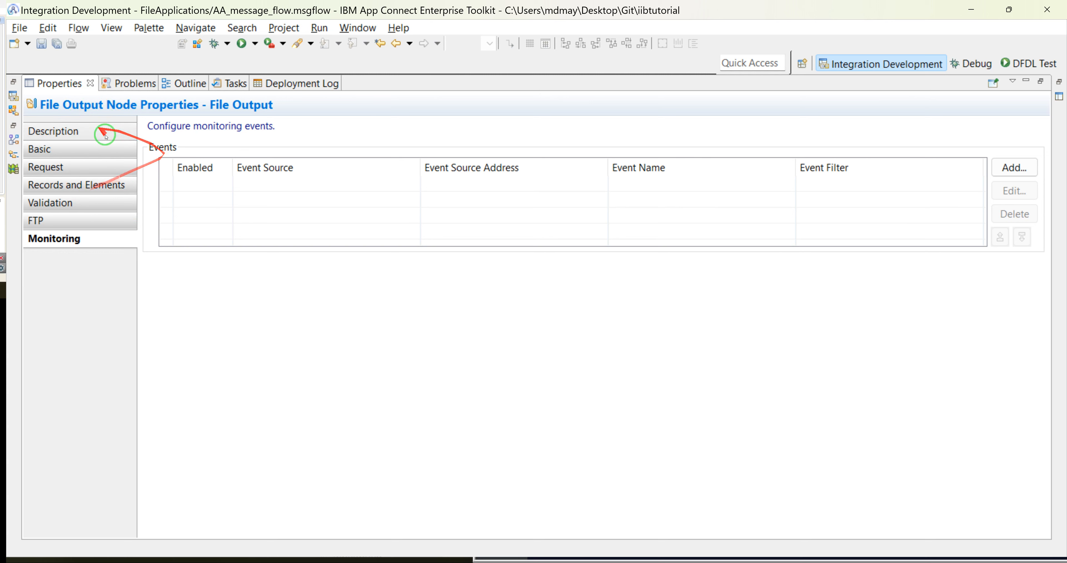
double_click(49, 84)
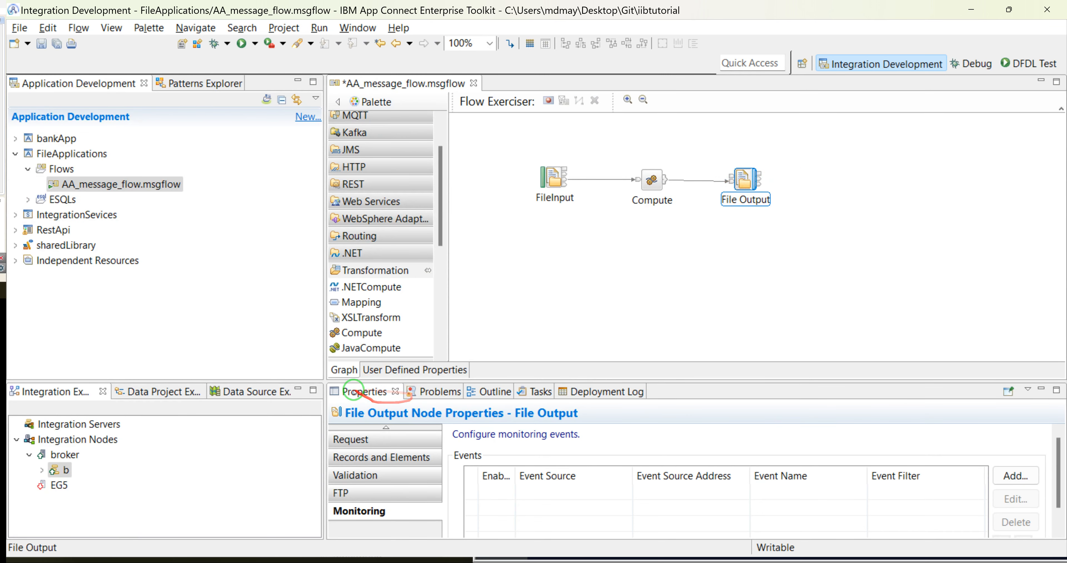
double_click(355, 390)
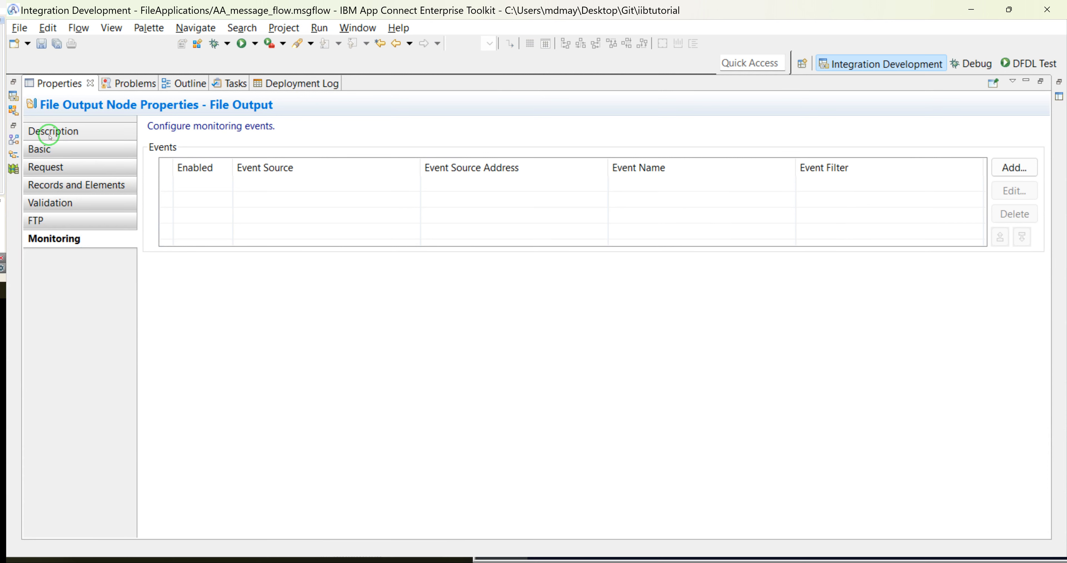
click(50, 135)
click(58, 148)
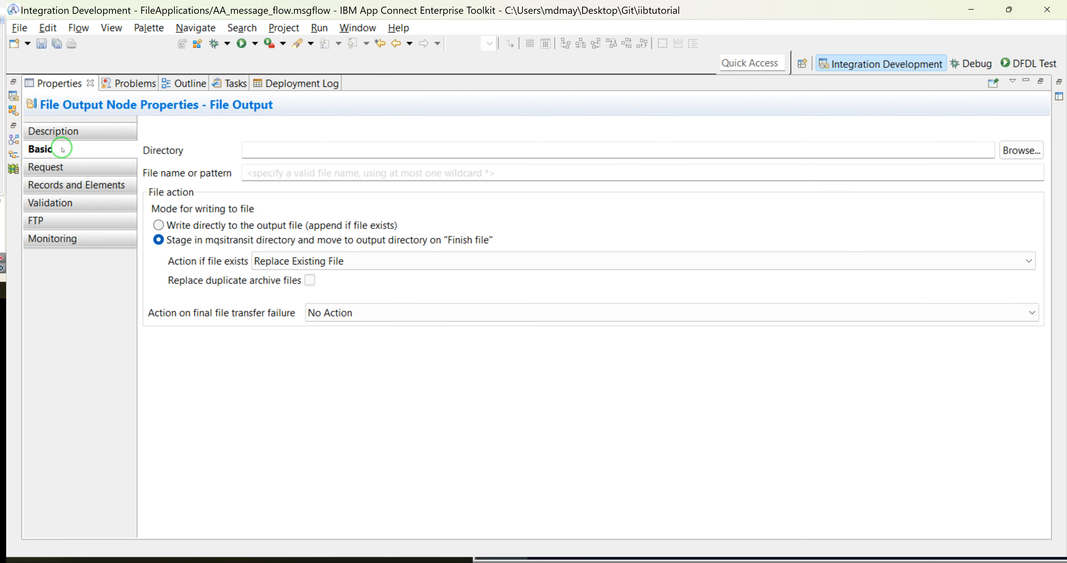
Step: Copy the path of the Desktop's wsdl\file\out folder into the File Output node's directory and set the file name to file.txt
click(292, 148)
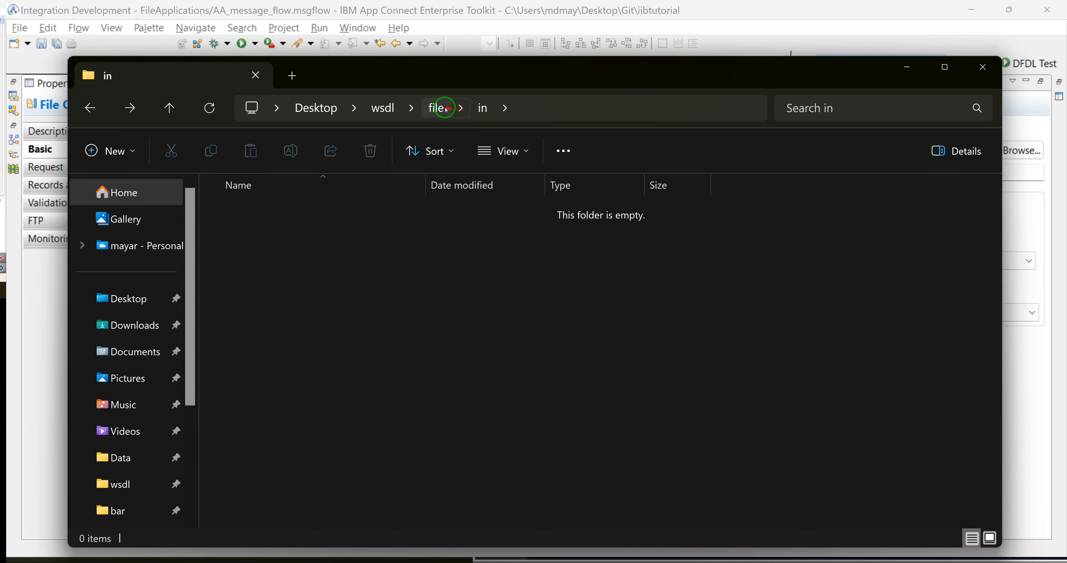
click(435, 108)
double_click(238, 238)
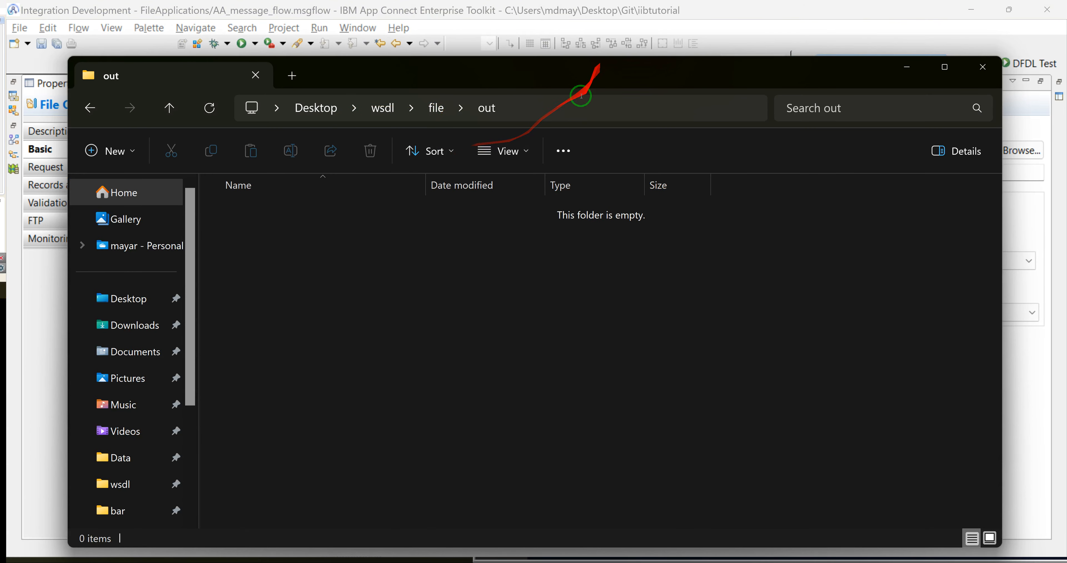
click(557, 107)
key(ctrl+c)
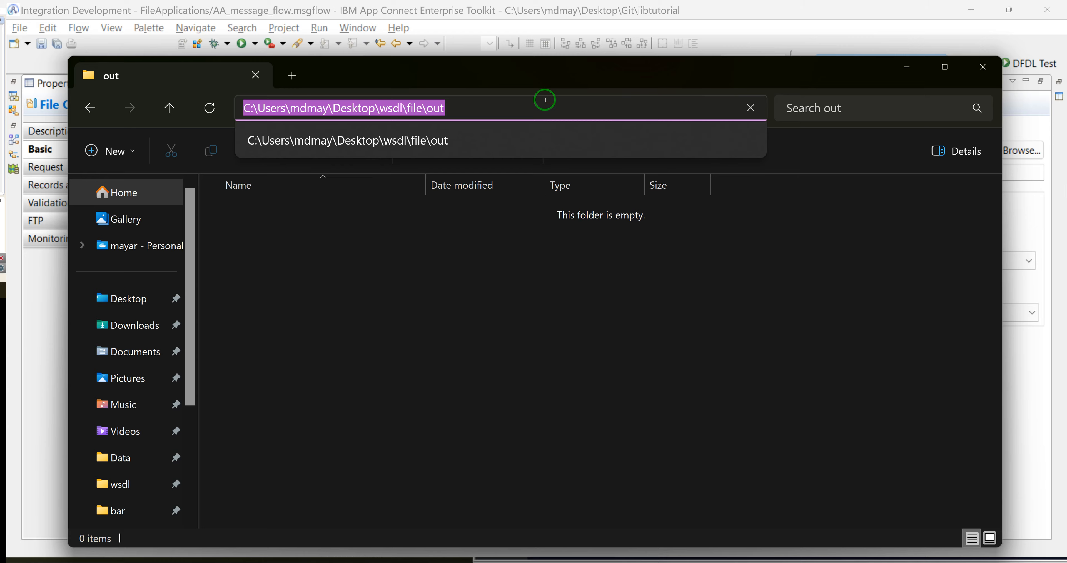
key(alt+Tab)
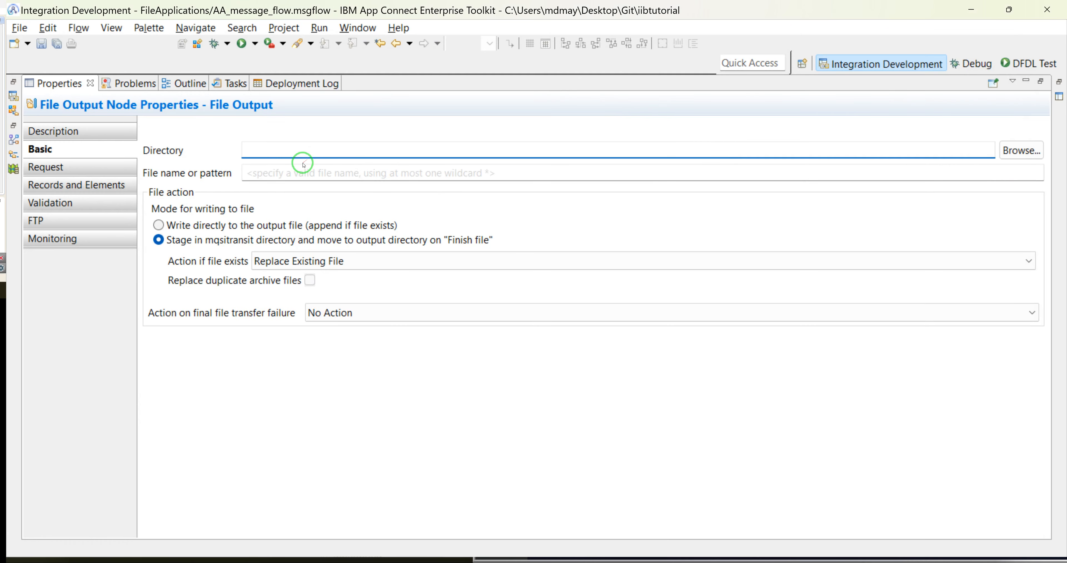
key(ctrl+v)
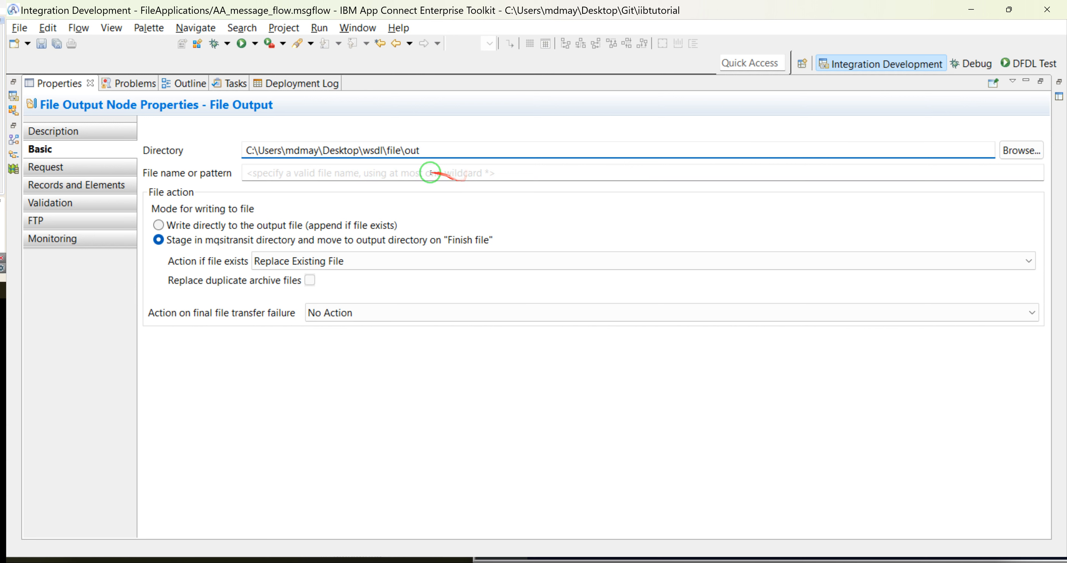
click(384, 175)
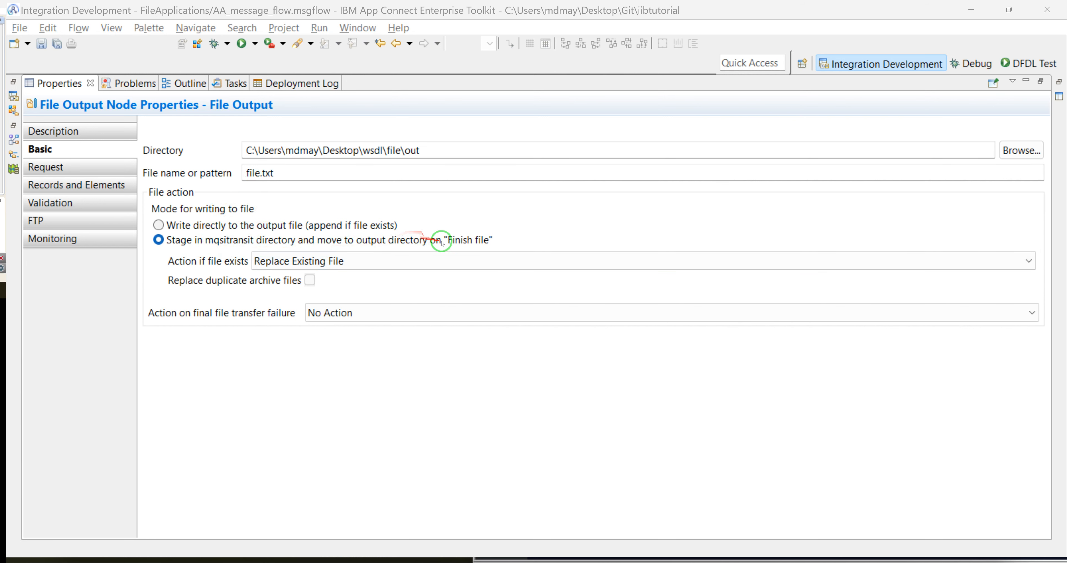
Step: Replace the Compute node's connection to the Finish File terminal with one to the File Output node's In terminal
double_click(58, 83)
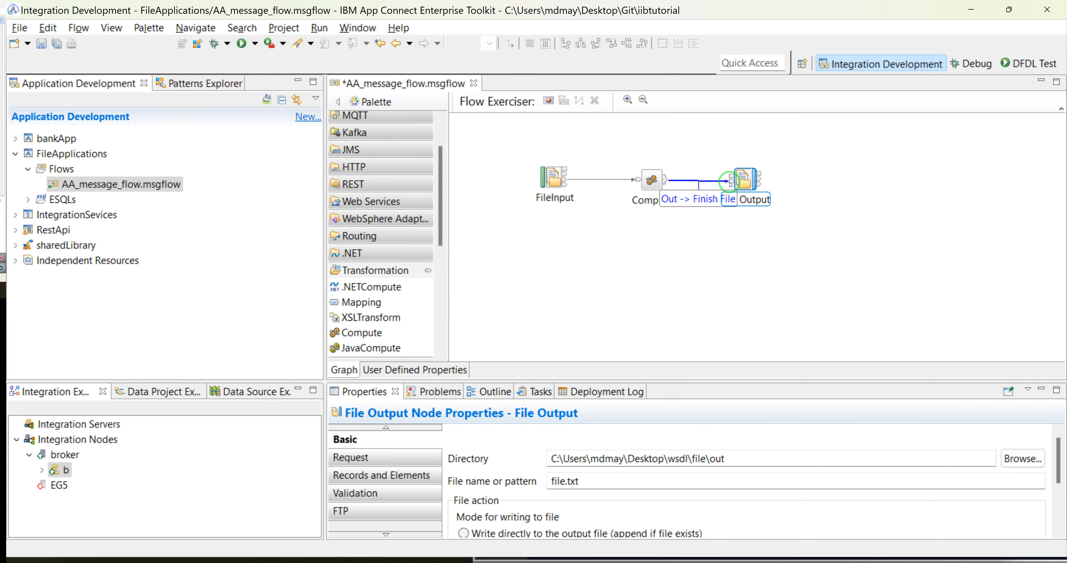
right_click(708, 179)
click(752, 231)
drag(730, 178, 653, 181)
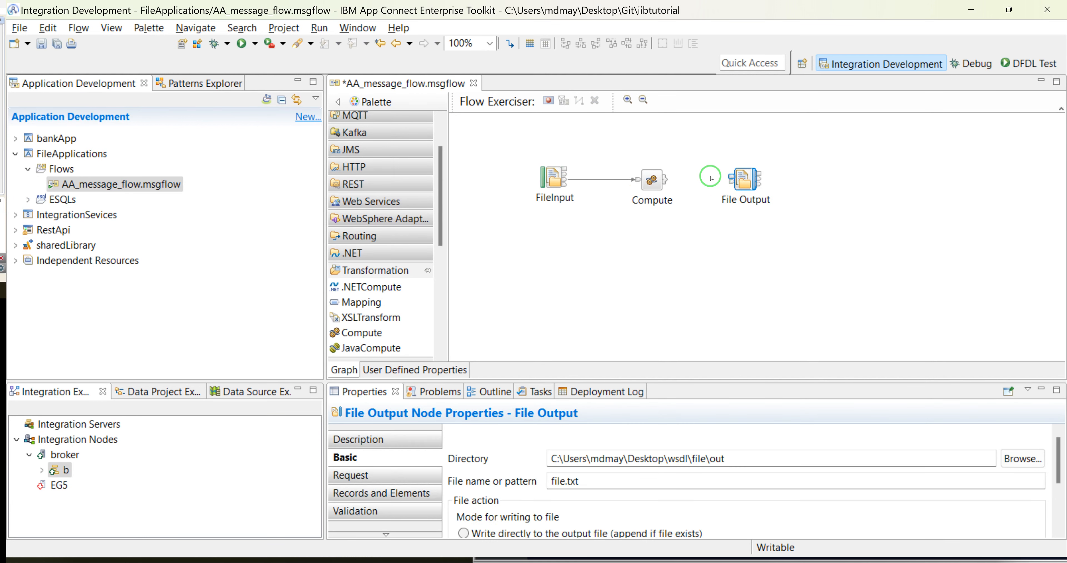
click(543, 348)
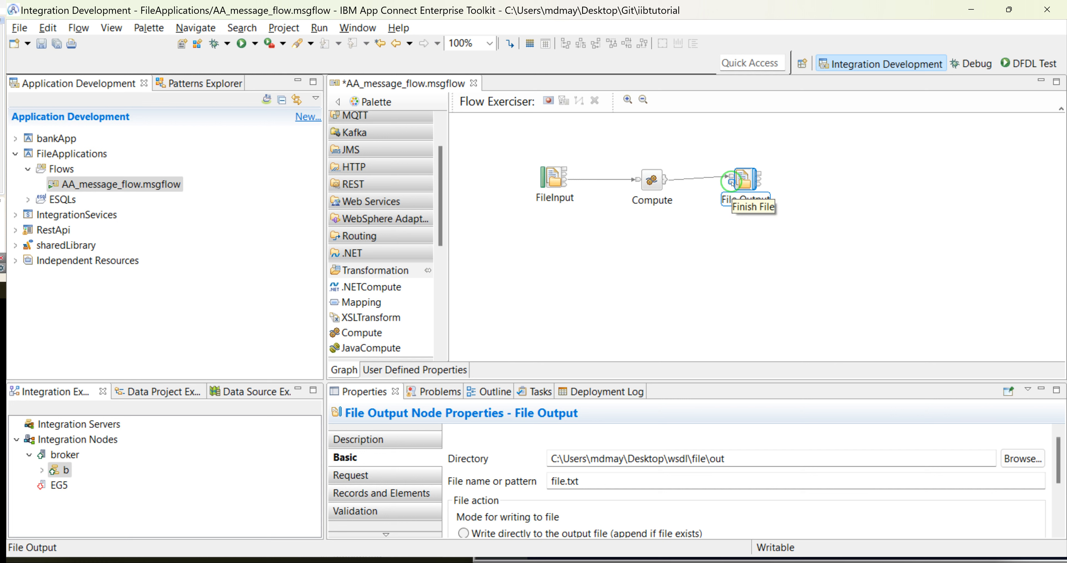
click(706, 248)
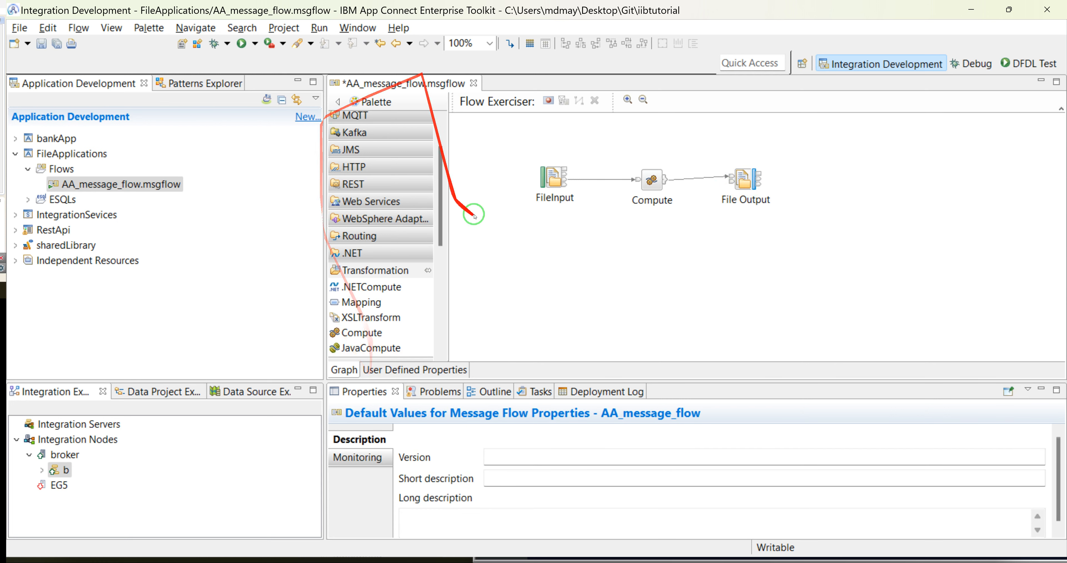
Step: Review the File Output node's options for existing files and set its mode to write directly to the output file (append if file exists)
double_click(361, 390)
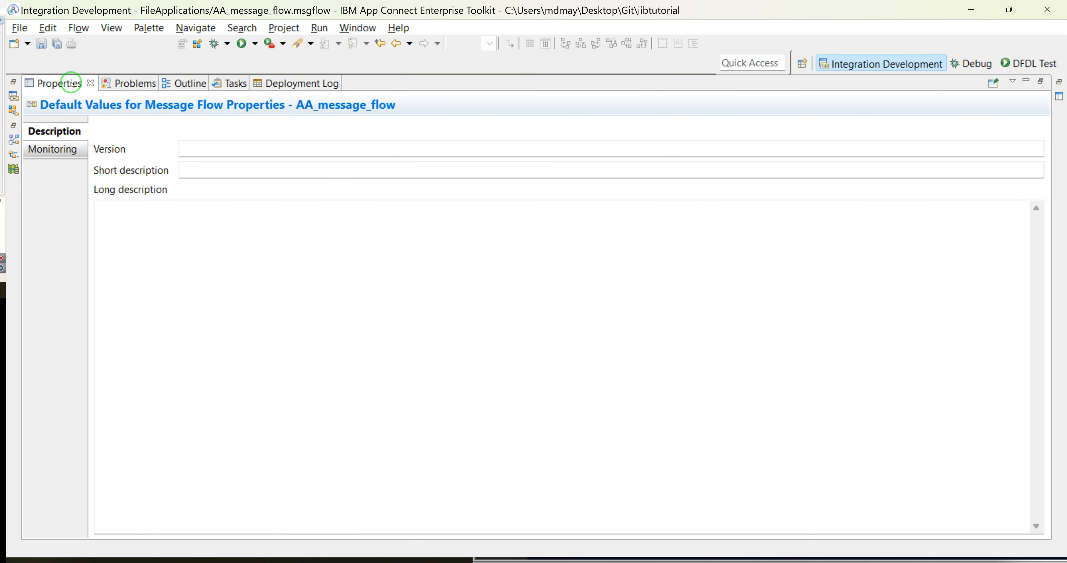
double_click(71, 84)
click(744, 179)
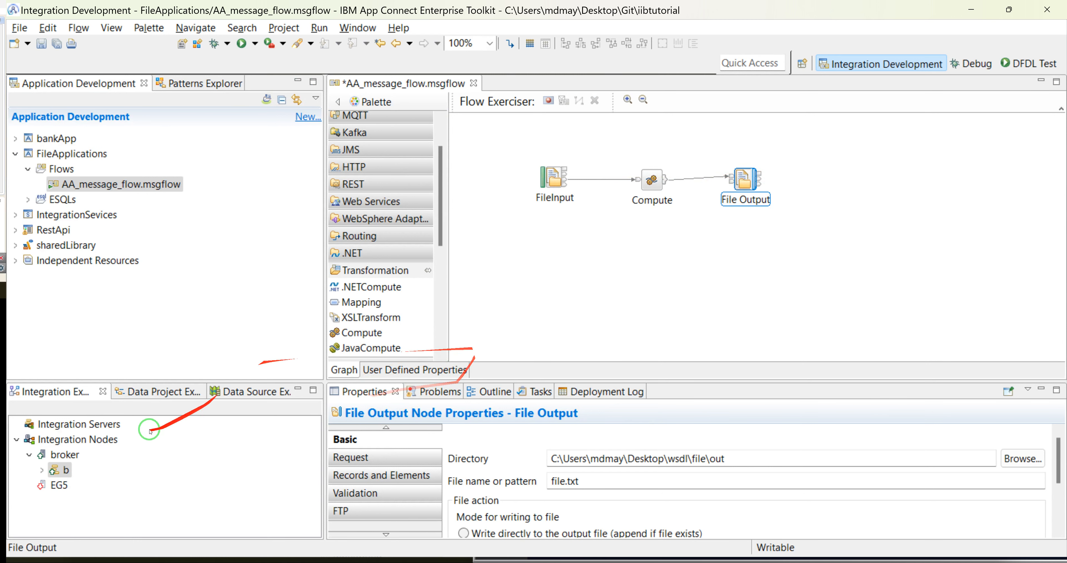
double_click(364, 392)
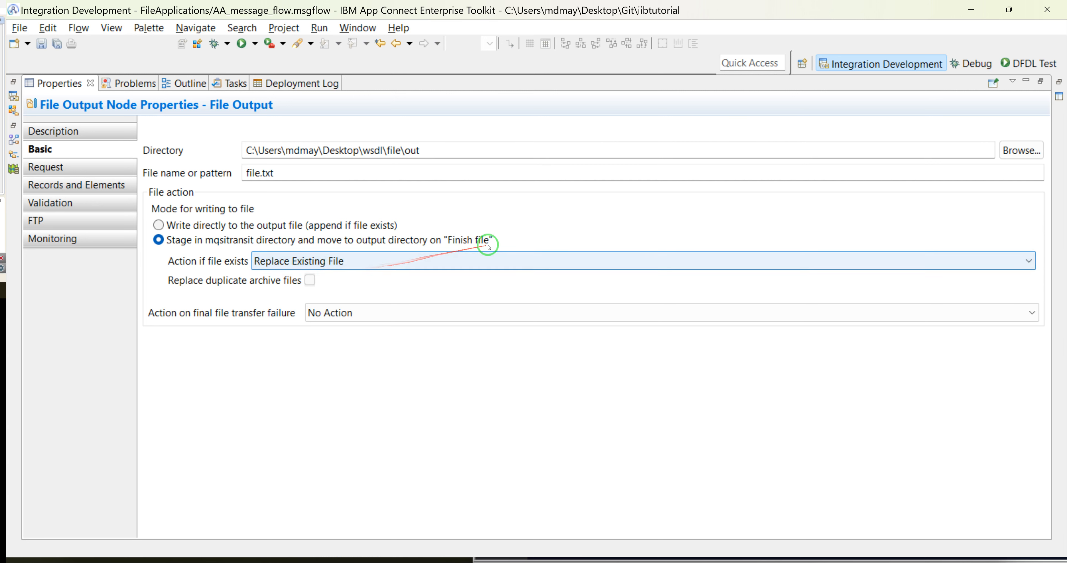
click(329, 265)
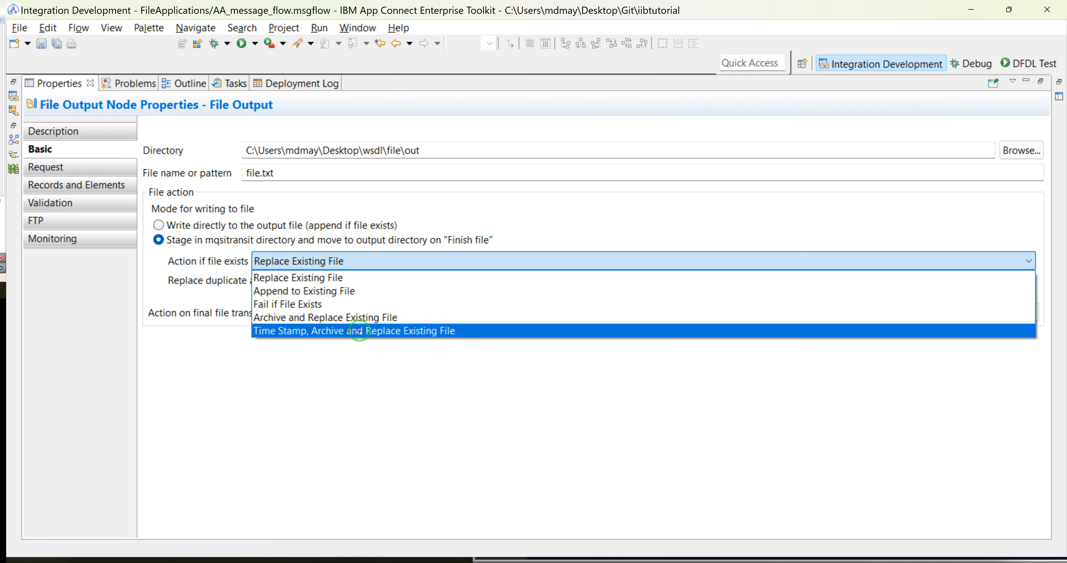
click(365, 356)
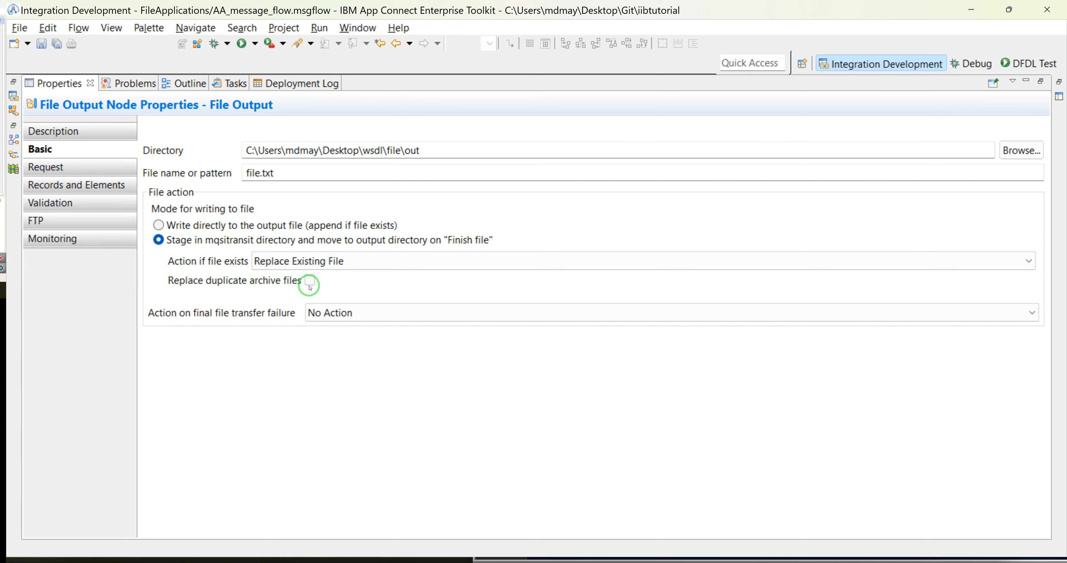
click(158, 226)
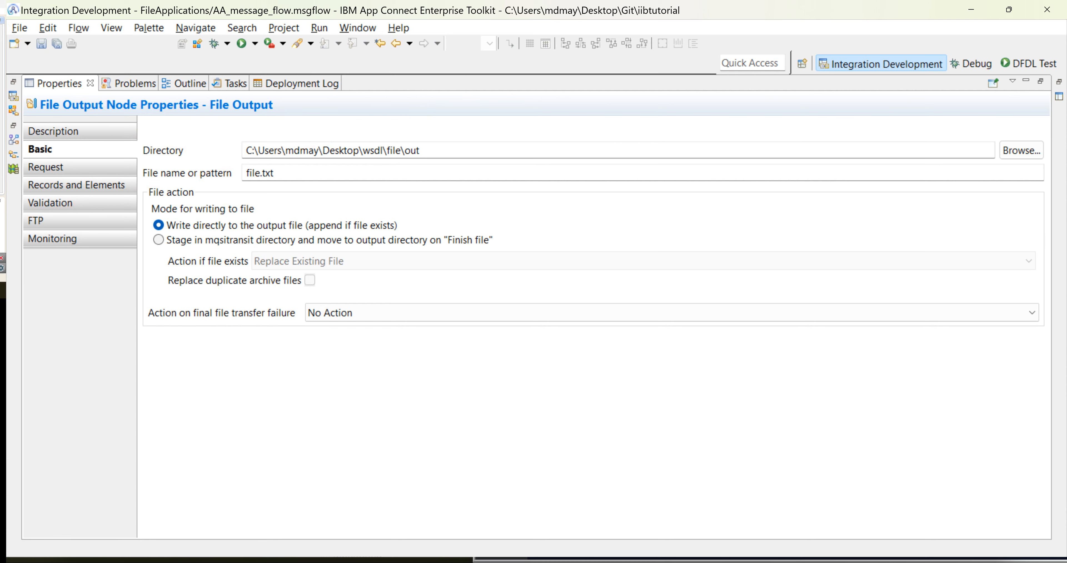
Step: Switch to Notepad++ and copy all three lines of JSON messages
key(alt+Tab)
drag(908, 257, 494, 213)
key(ctrl+c)
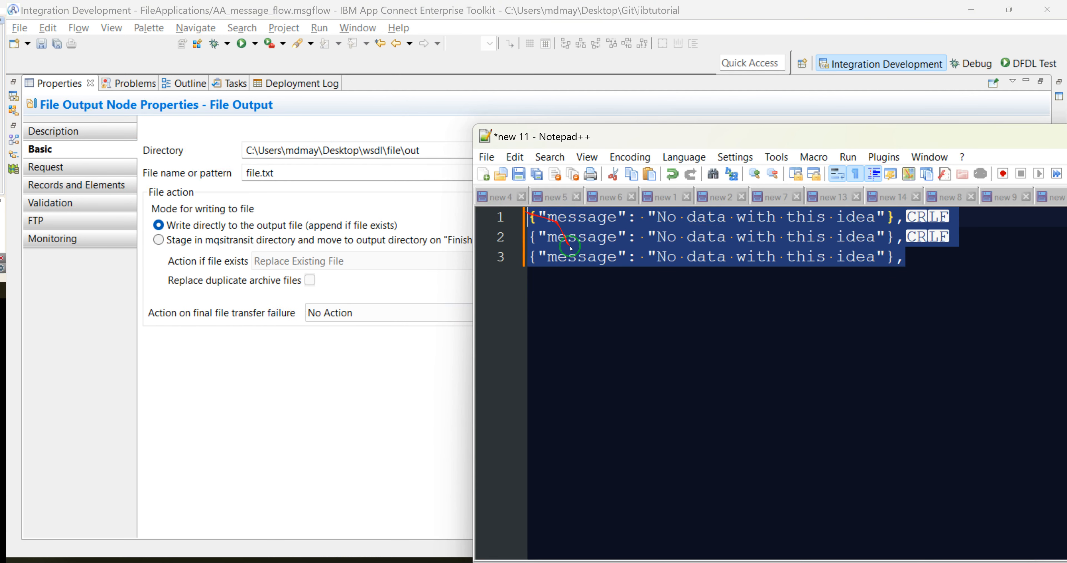
Step: Paste the copied JSON message lines twice more, starting on a new line below the third message
click(914, 258)
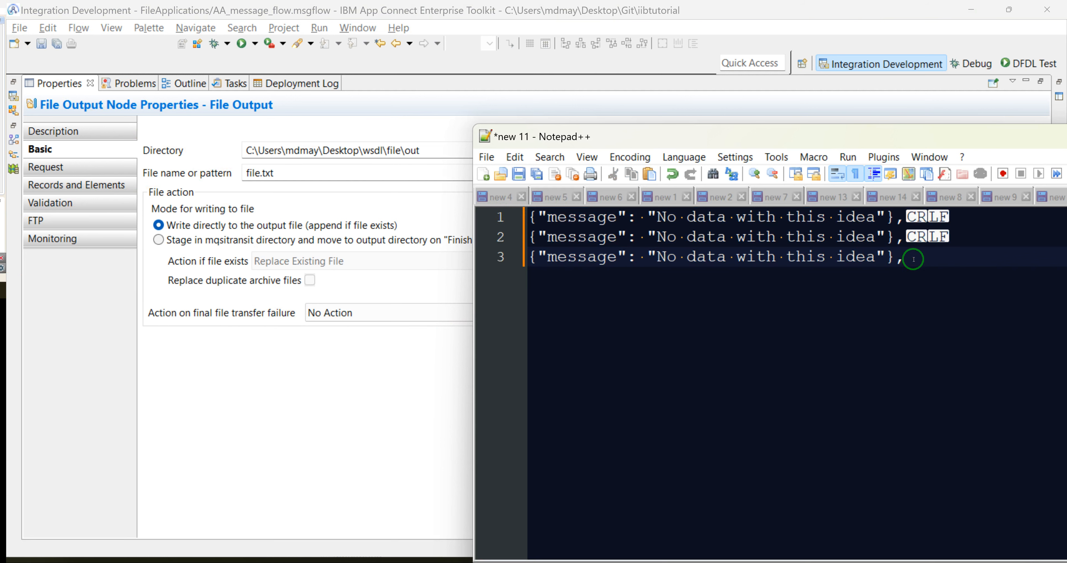
key(Return)
key(ctrl+v)
key(Return)
key(ctrl+v)
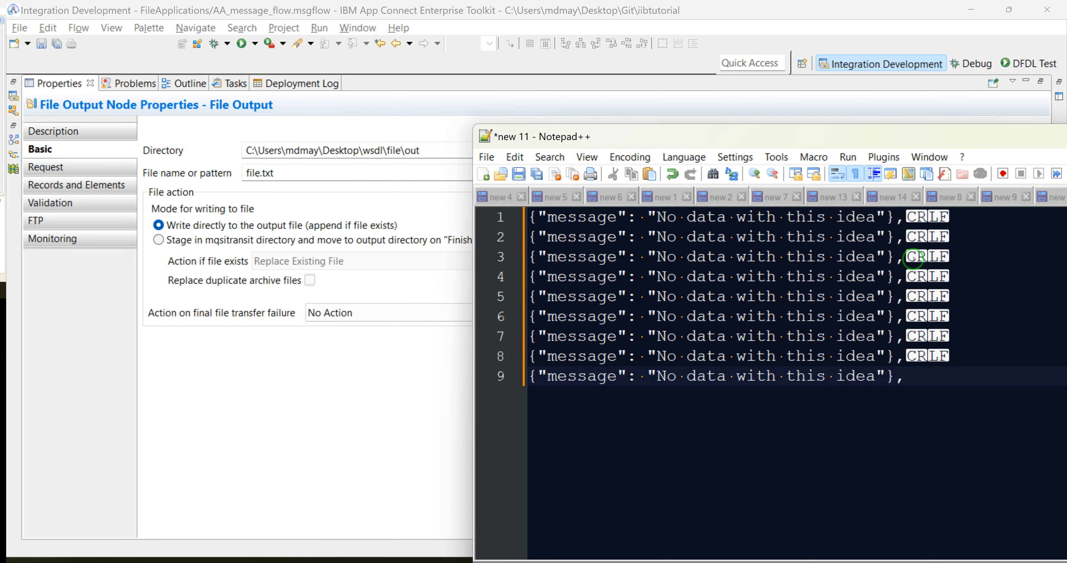
Step: Switch back to App Connect Toolkit and set the File Output node's final transfer failure action to Add Time Stamp and Move to Failure Subdirectory (mqsifailure)
click(325, 449)
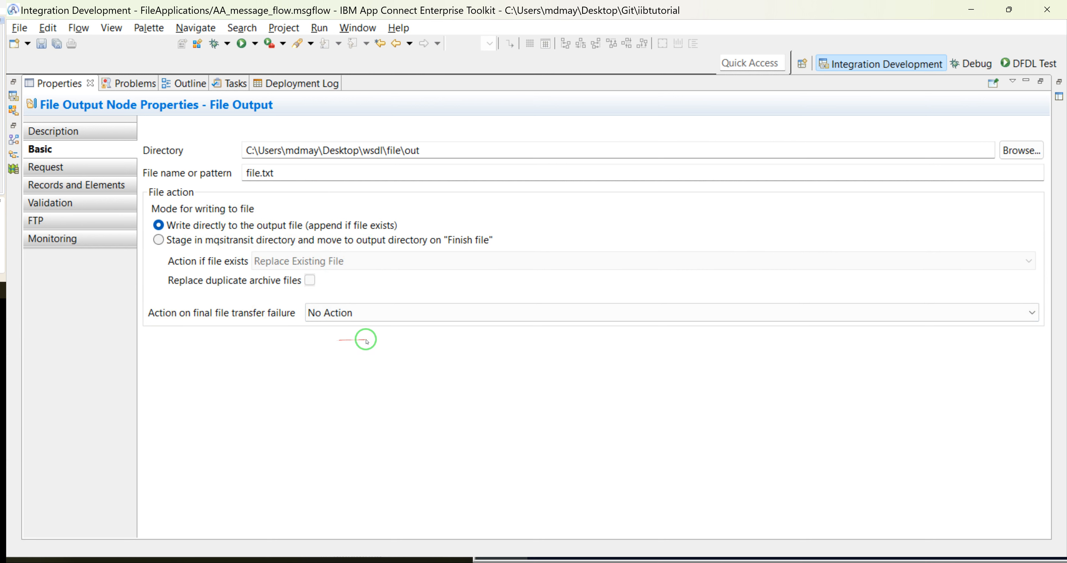
click(356, 313)
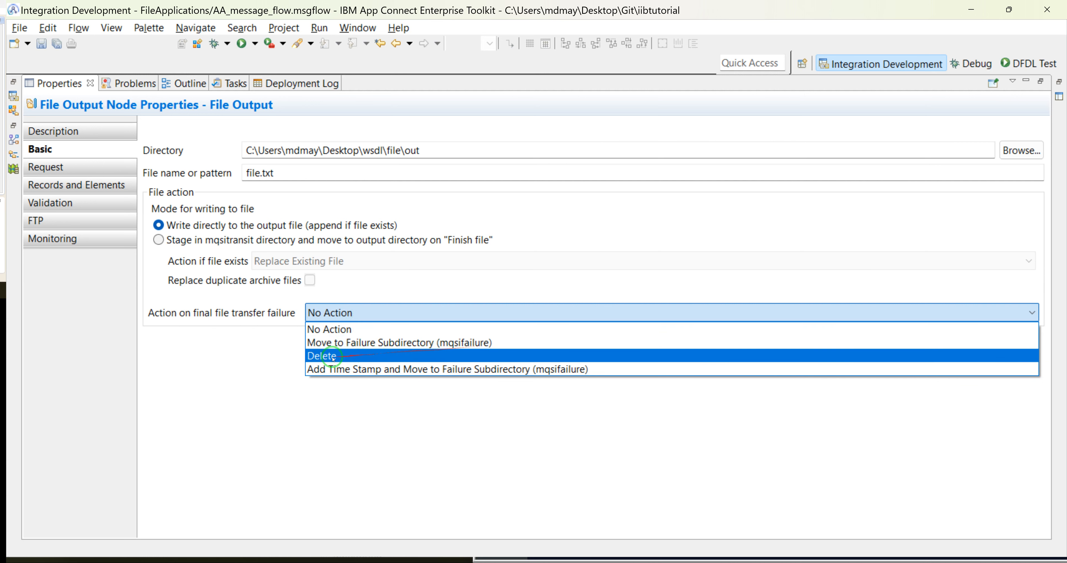
click(345, 370)
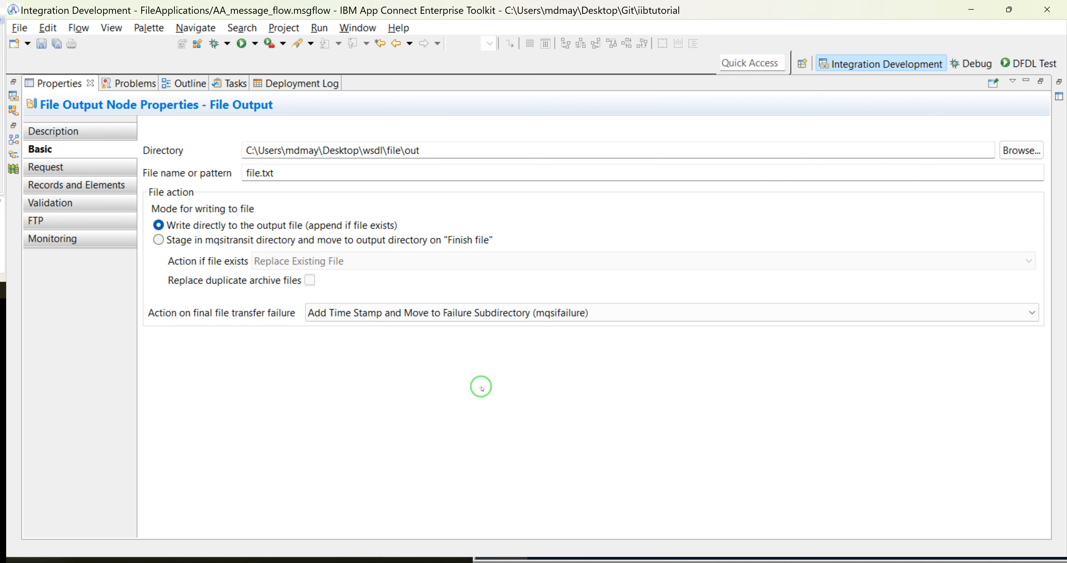
double_click(65, 85)
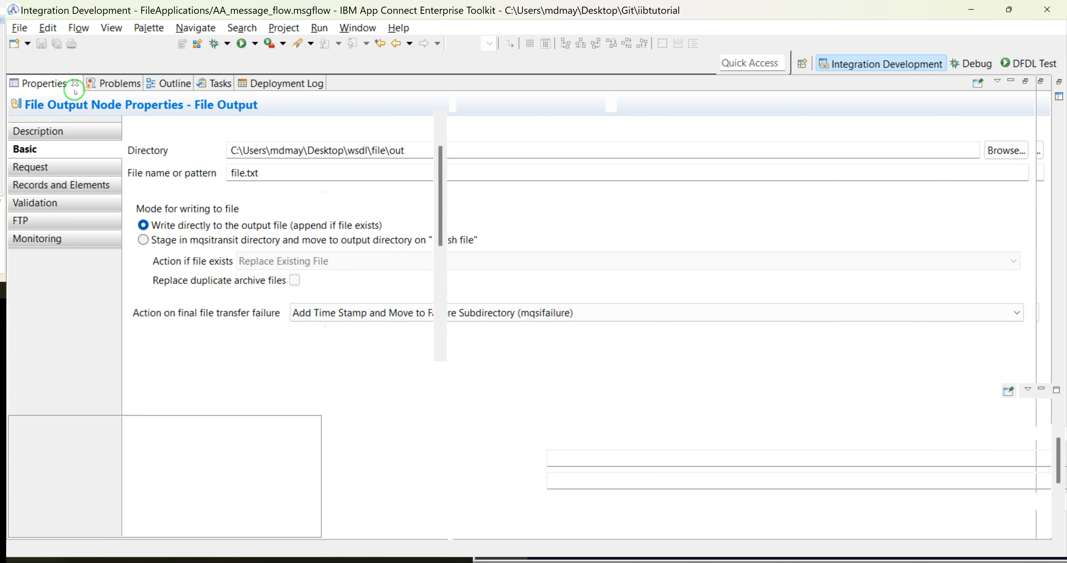
Step: Open the Compute node's ESQL and delete the copy procedures below Main together with the two commented CALL lines
click(679, 250)
click(651, 181)
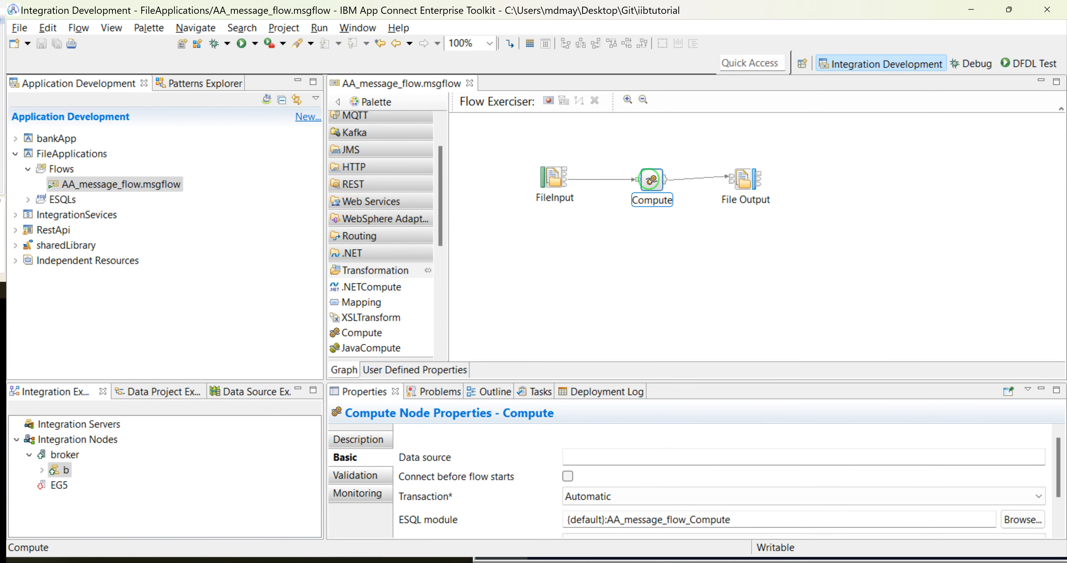
double_click(650, 181)
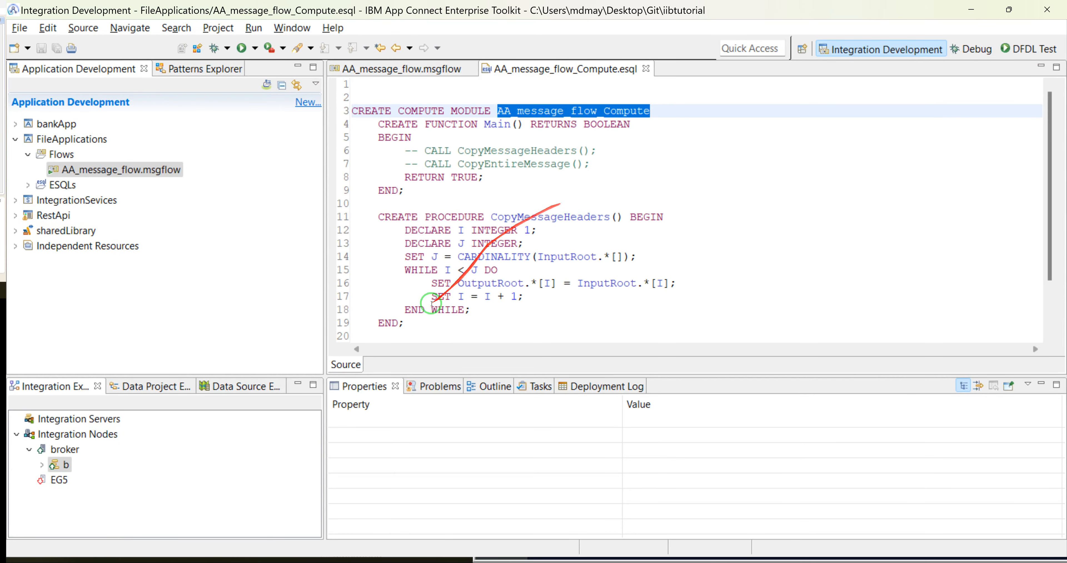
scroll(432, 303, down, 2)
drag(405, 310, 334, 134)
key(Delete)
drag(593, 164, 313, 158)
key(Delete)
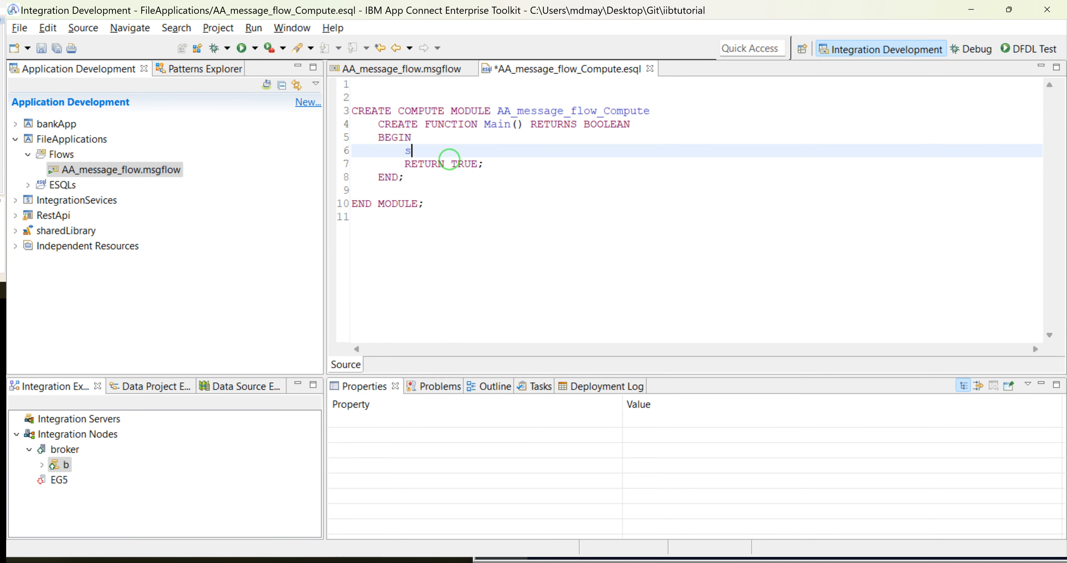
Step: Begin an assignment above RETURN TRUE in Main with SET InputRoot
key(ctrl+space)
key(Up)
key(Up)
key(Up)
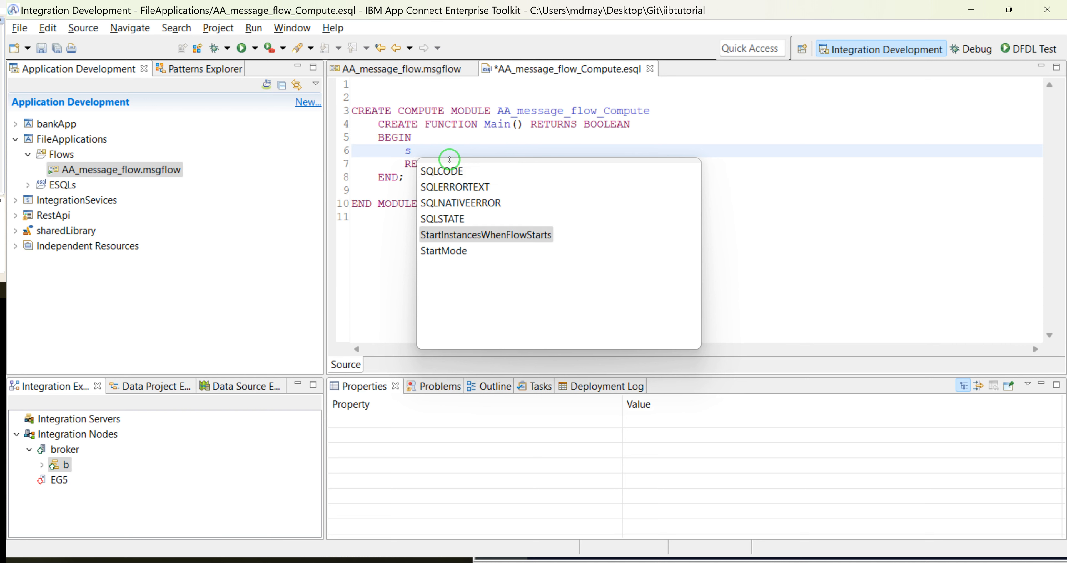
key(BackSpace)
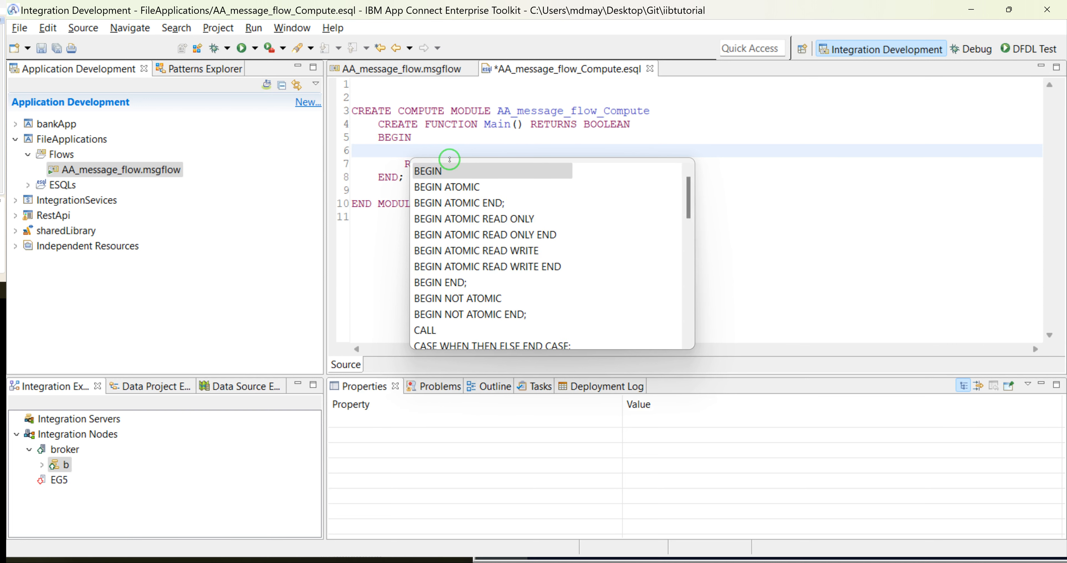
text(SET)
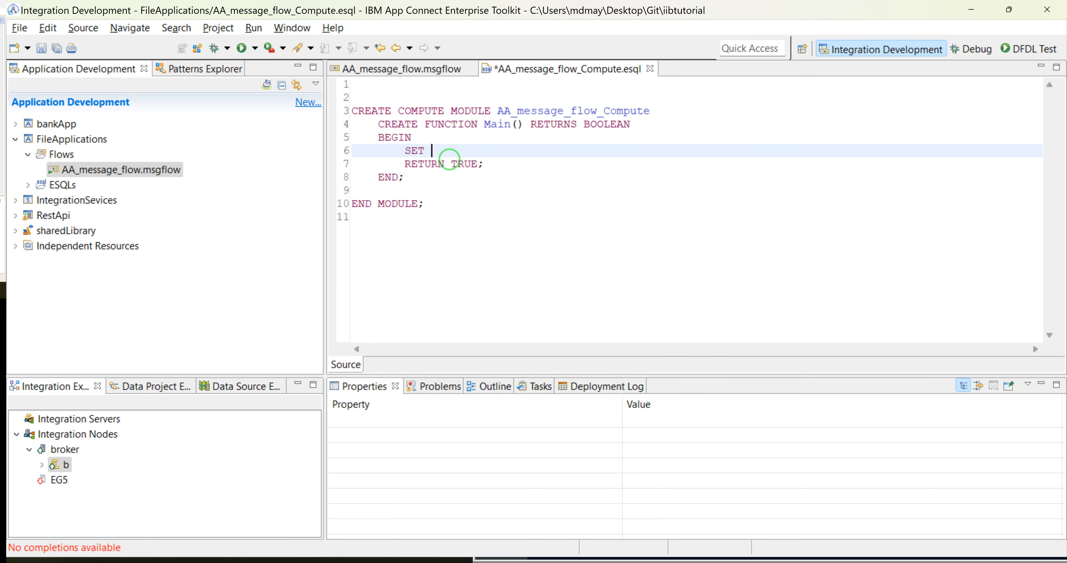
text( in)
key(ctrl+space)
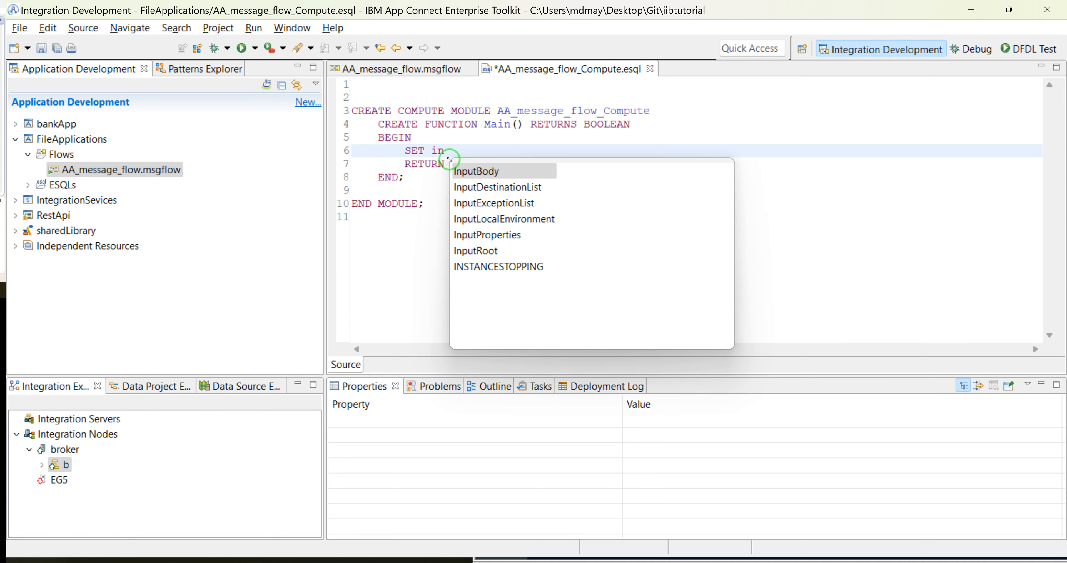
key(Up)
key(Up)
key(Return)
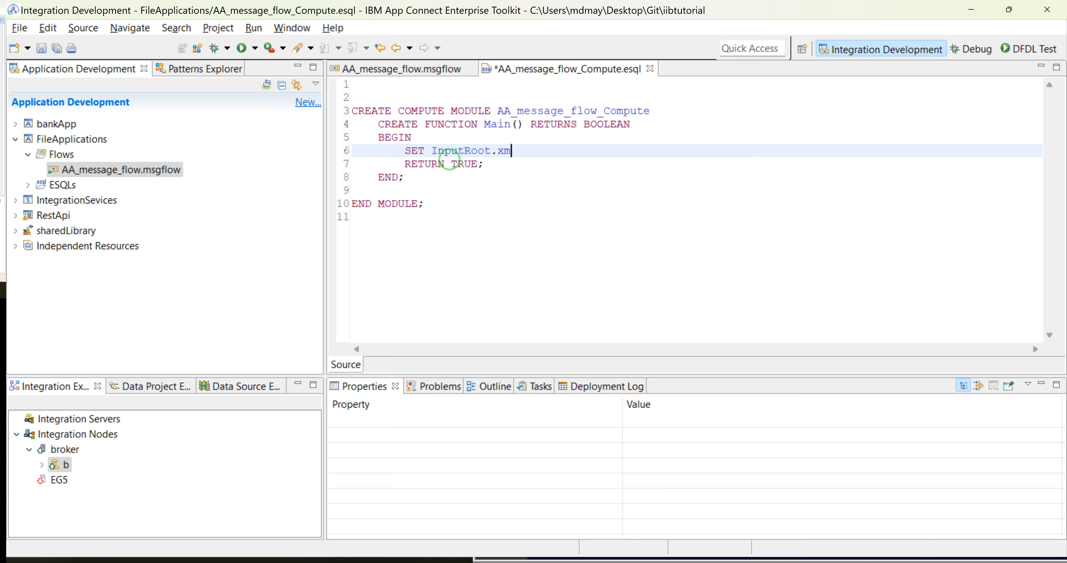
Step: Extend the assignment's target with the .XMLNSC domain
text(.xm)
key(ctrl+space)
key(Up)
text(\)
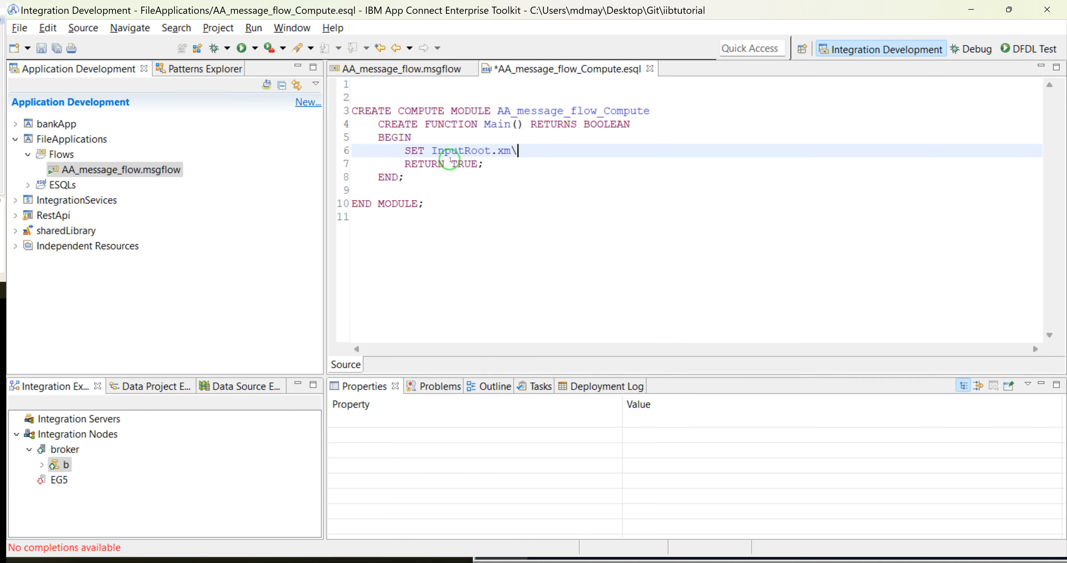
key(ctrl+space)
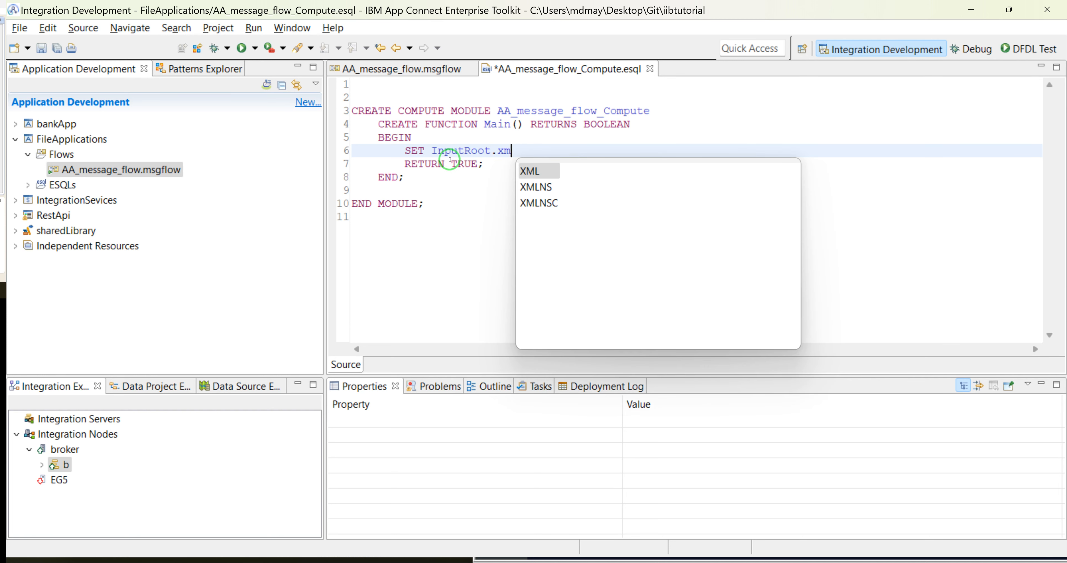
key(Up)
key(Return)
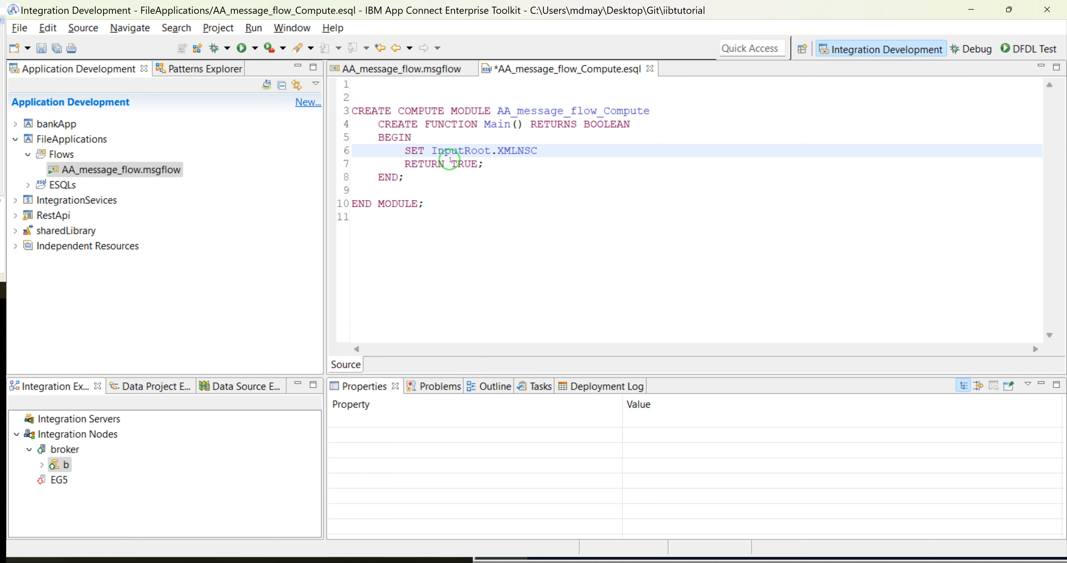
Step: Add =InputRoot.JSON. as the source side of the assignment
text(=in)
key(ctrl+space)
key(Up)
key(Up)
key(Up)
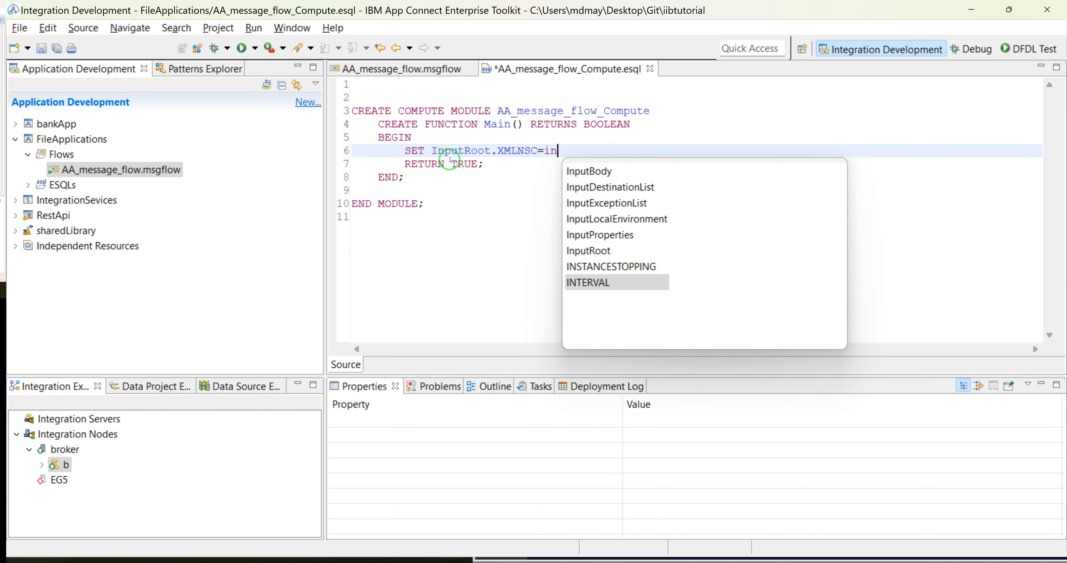
key(Return)
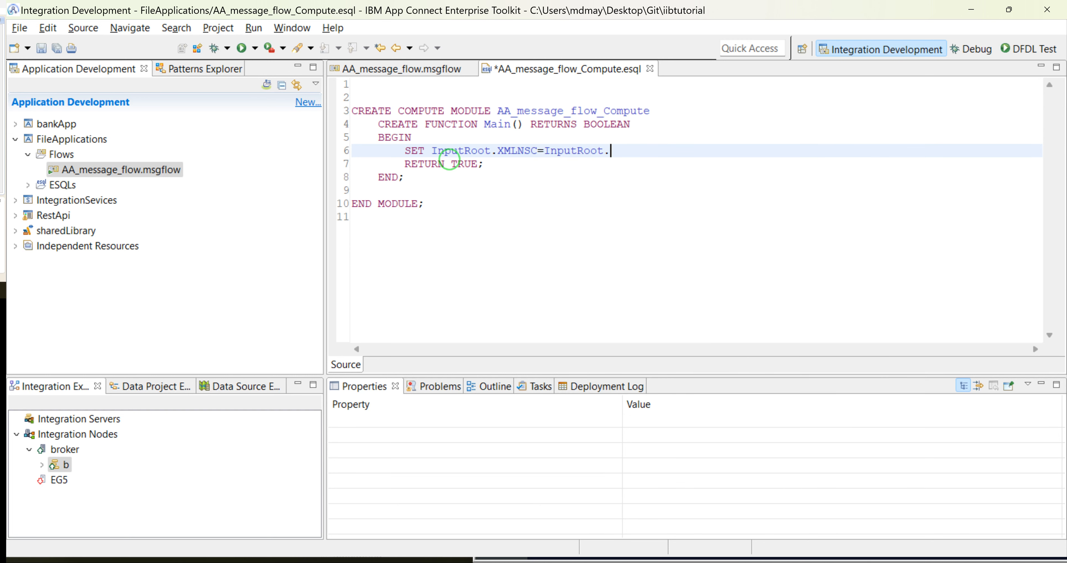
key(ctrl+space)
key(Up)
key(Return)
Step: Complete the assignment's source as InputRoot.JSON.Data; and save the ESQL file
key(ctrl+d)
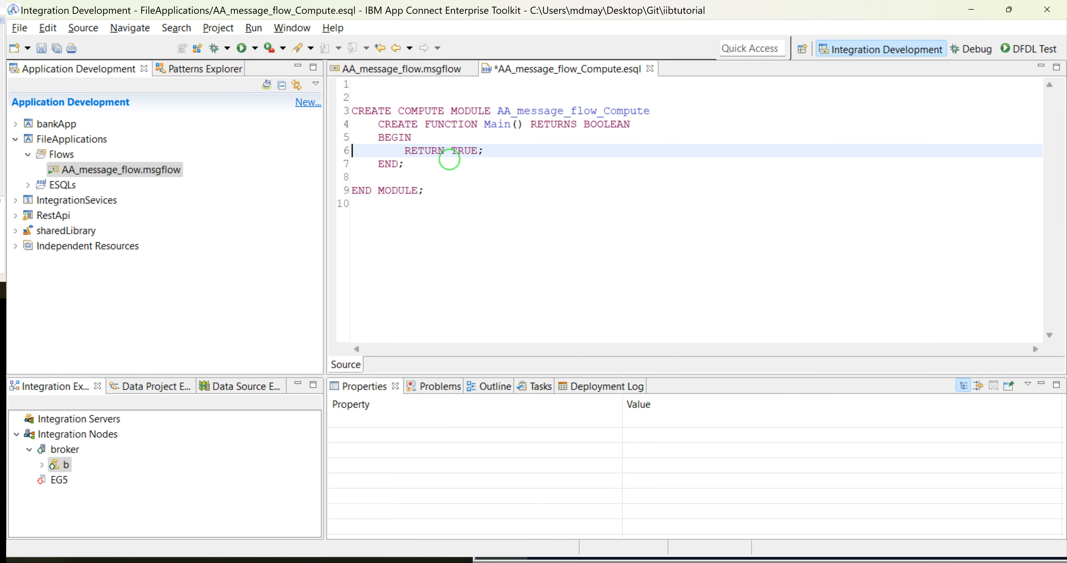
key(ctrl+z)
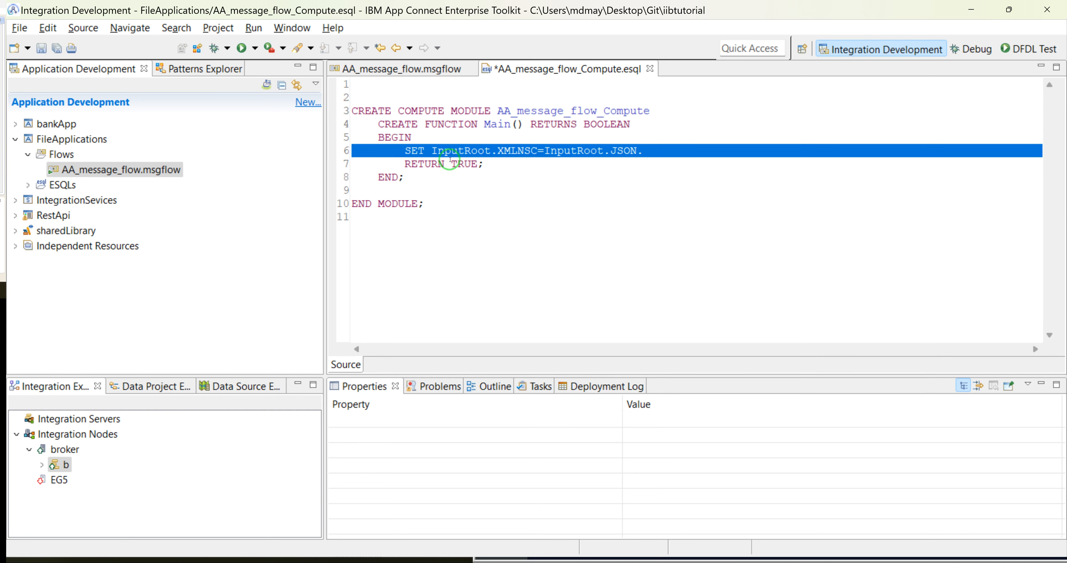
click(687, 162)
key(ctrl+space)
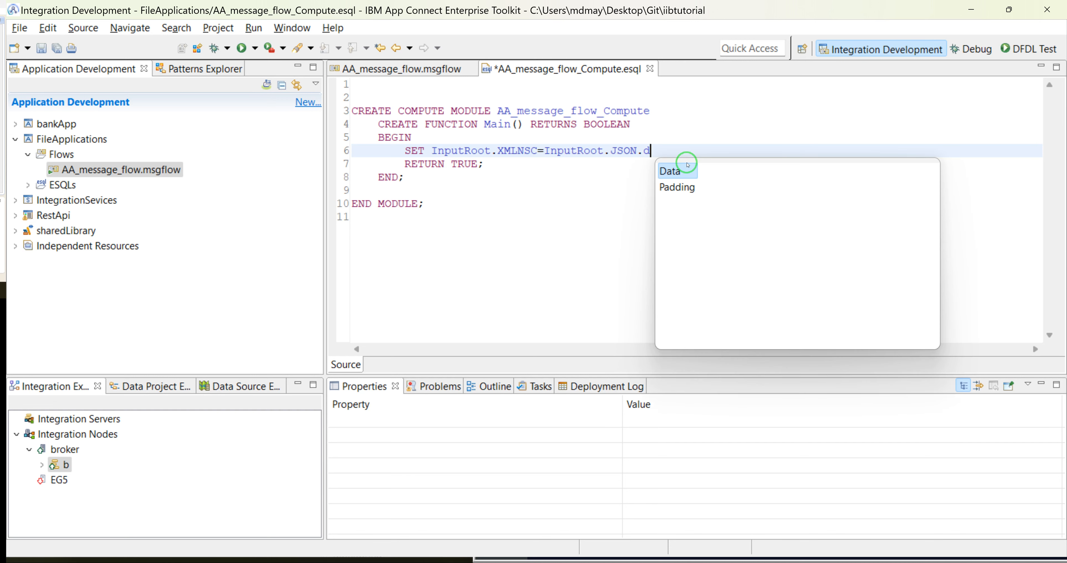
key(Return)
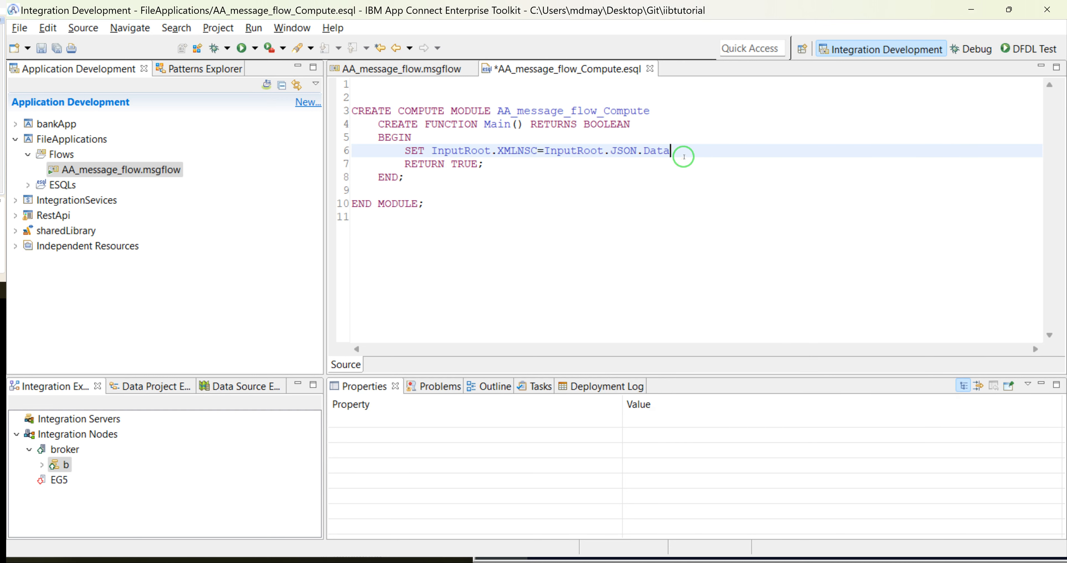
key(ctrl+s)
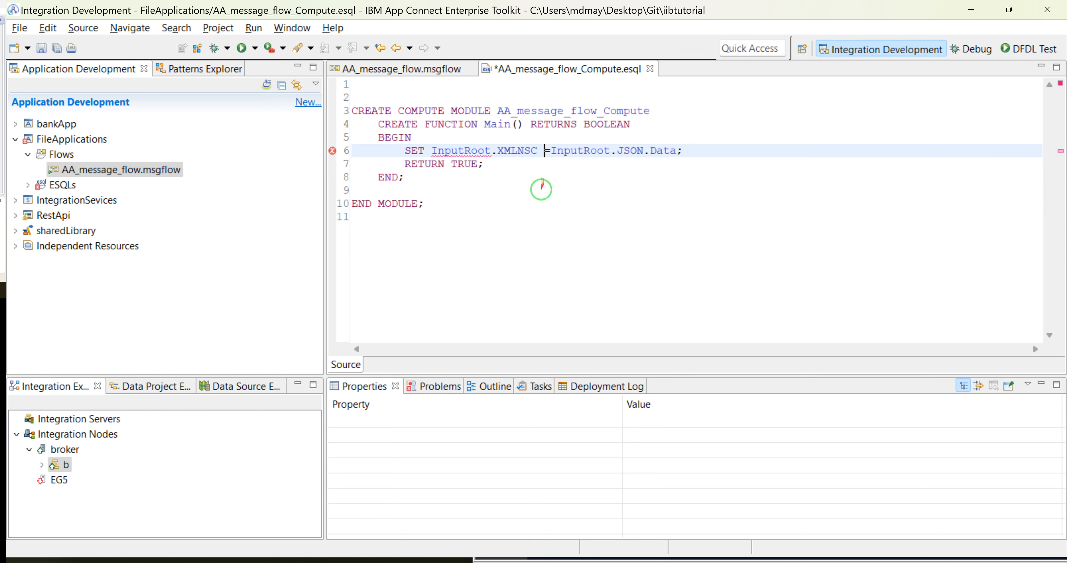
Step: Examine the error marker on the SET statement's line
right_click(466, 149)
click(333, 151)
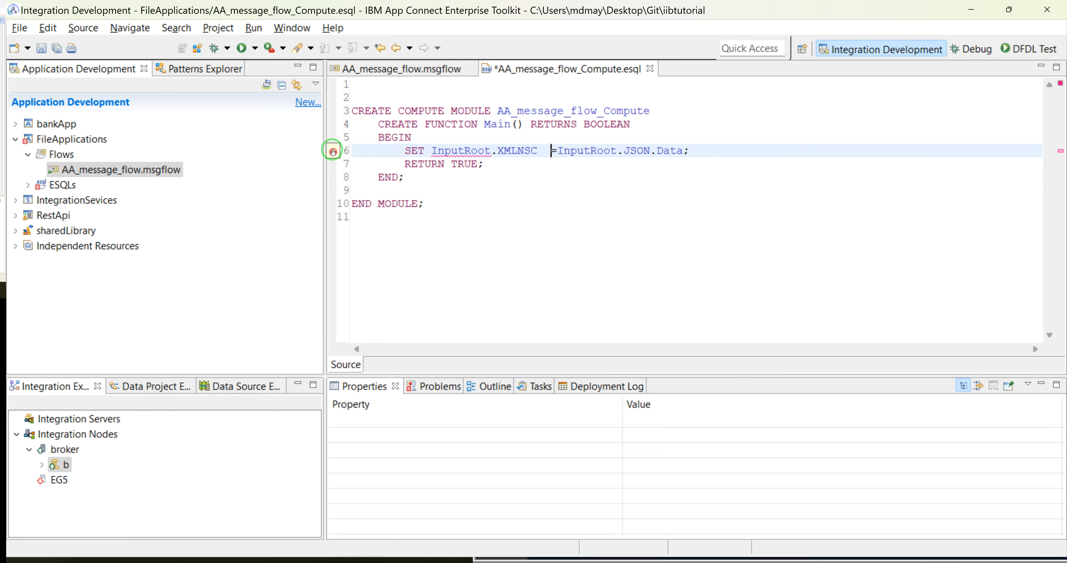
mouse_move(333, 151)
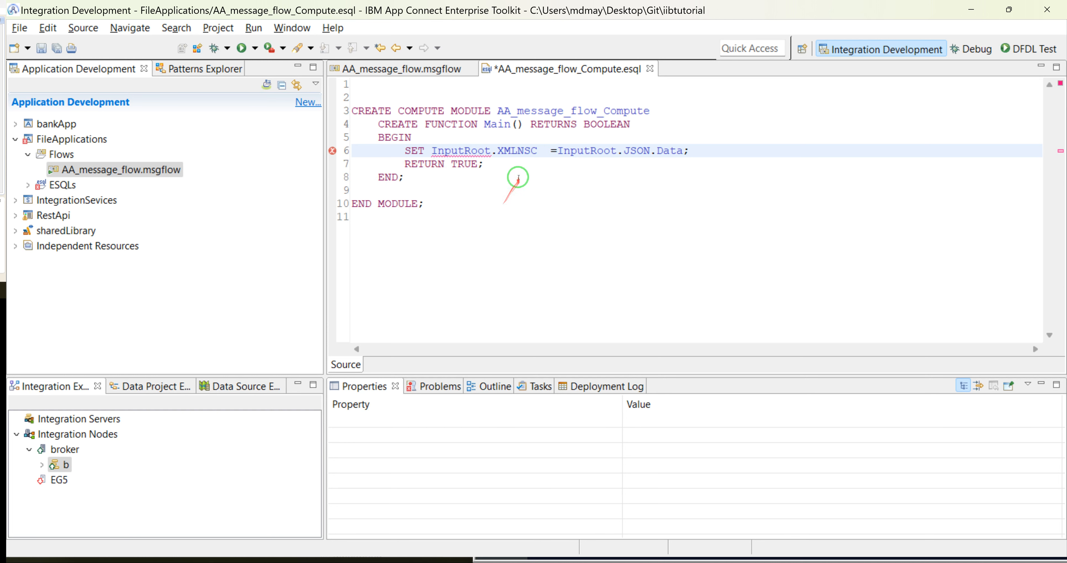
Step: Try to extend the assignment's target to InputRoot.XMLNSC.dat and save the ESQL file
click(539, 150)
text(.dt)
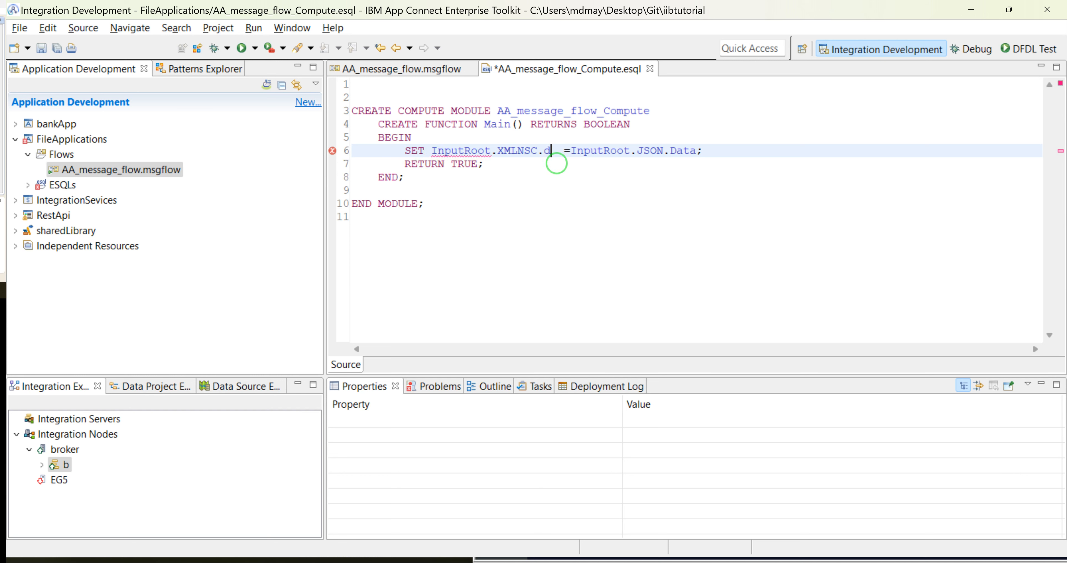
key(BackSpace)
text(at)
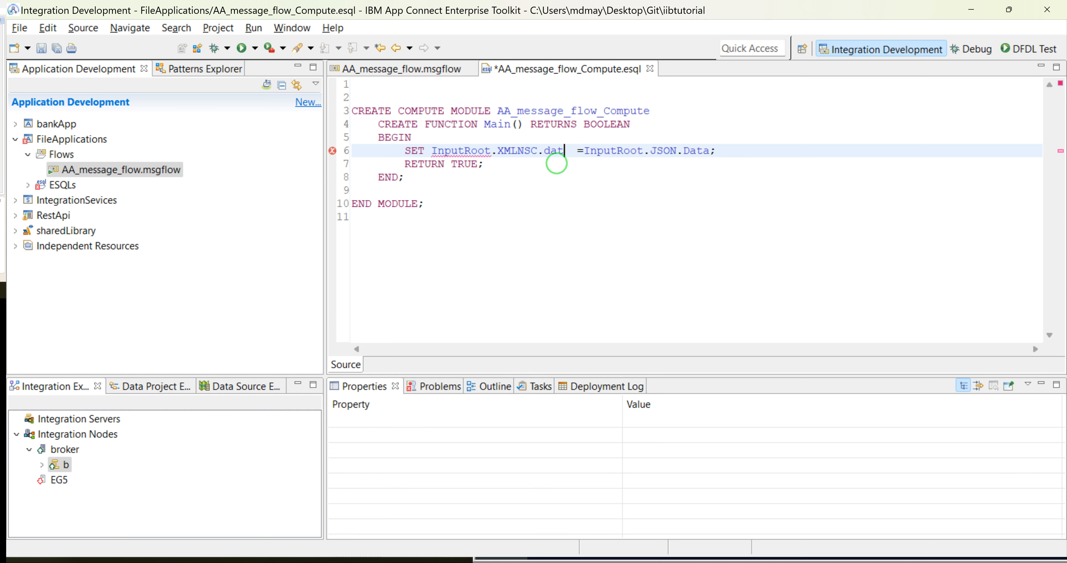
key(ctrl+s)
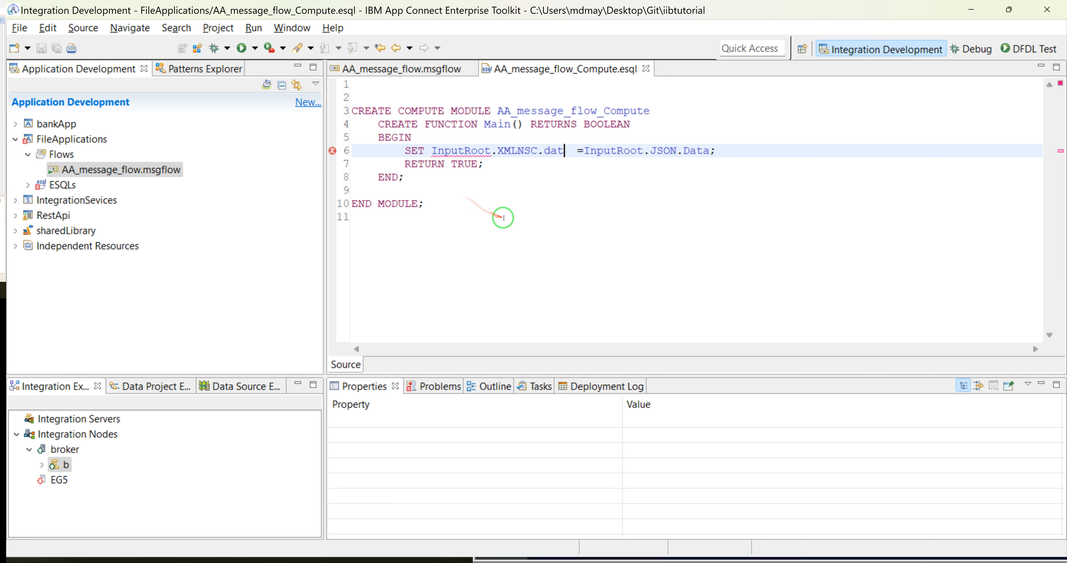
Step: Undo and redo the recent ESQL edits, ending with the .dat addition removed from the assignment's target
key(ctrl+z)
key(ctrl+z)
key(ctrl+z)
key(ctrl+z)
key(ctrl+z)
key(ctrl+z)
key(ctrl+z)
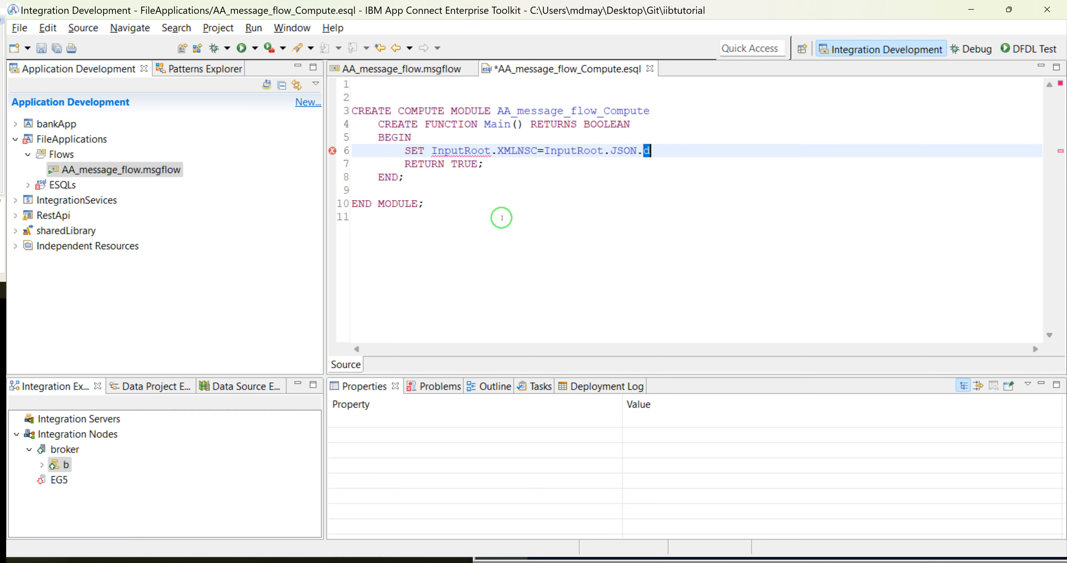
key(ctrl+z)
key(ctrl+z)
key(ctrl+z)
key(ctrl+z)
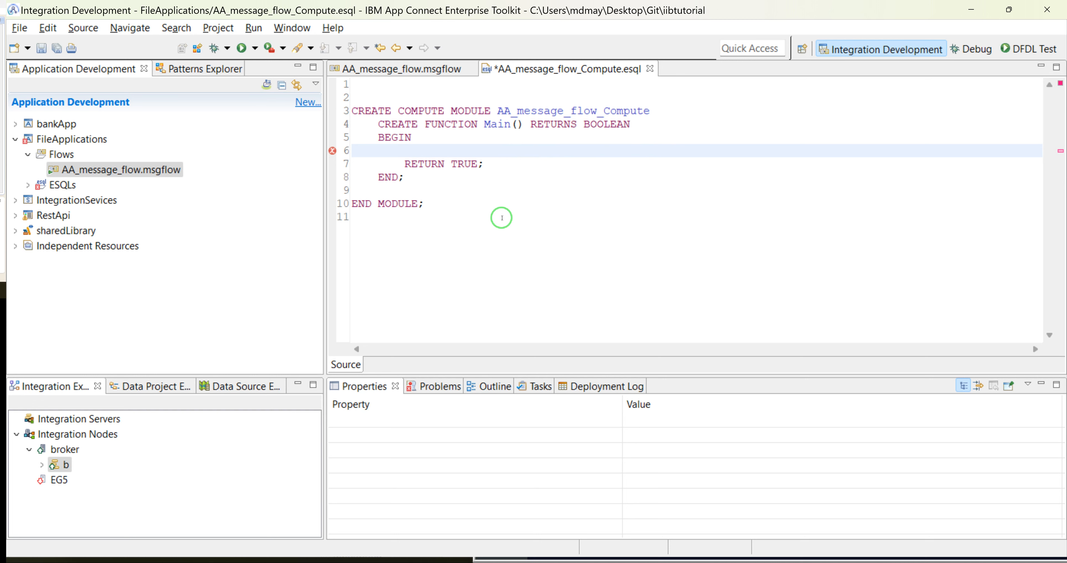
key(ctrl+y)
key(ctrl+y)
key(ctrl+y)
key(ctrl+y)
key(ctrl+y)
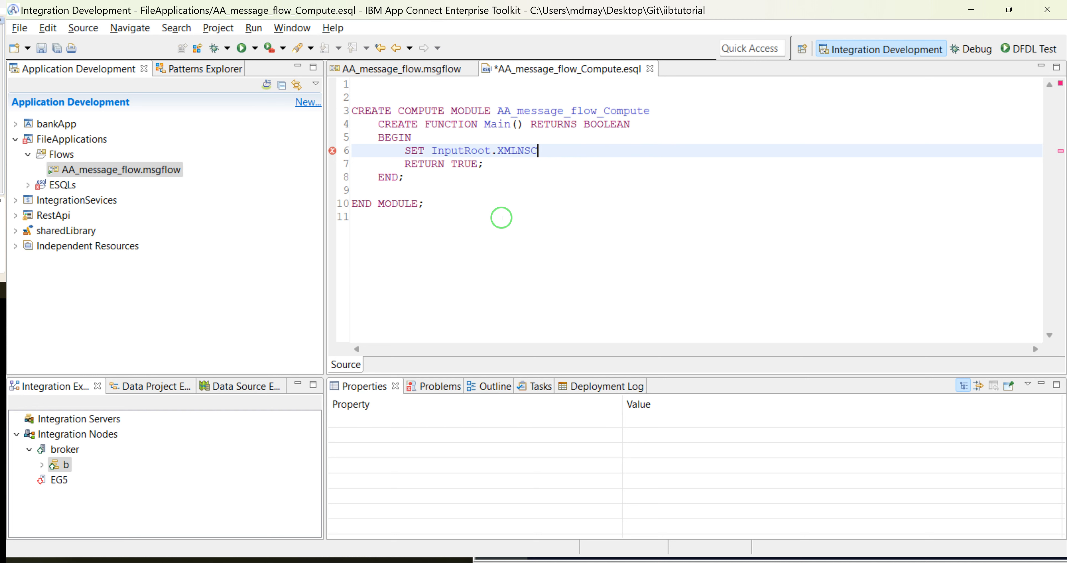
key(ctrl+y)
key(ctrl+y)
key(ctrl+y)
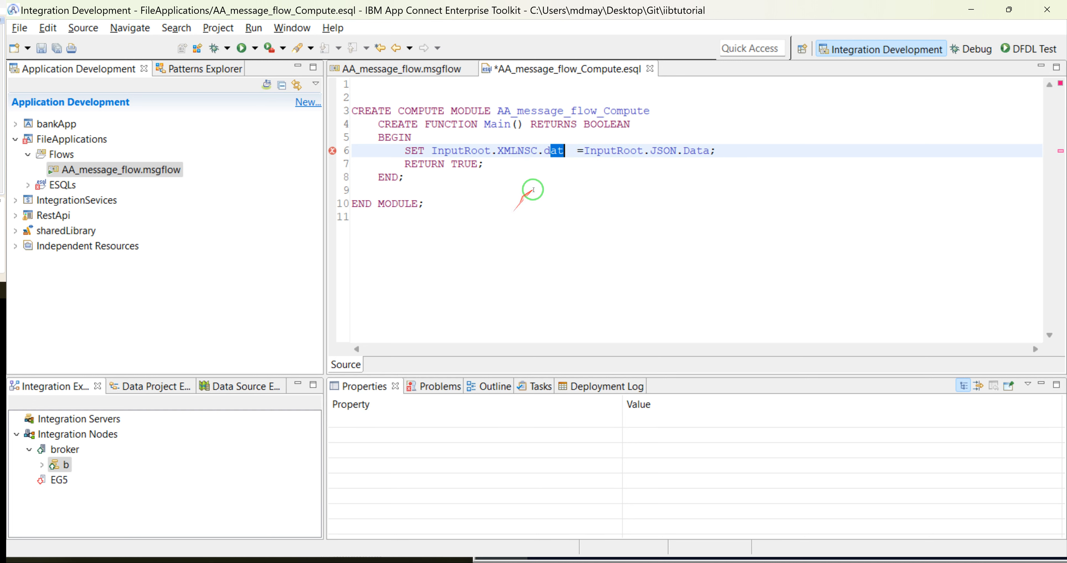
key(ctrl+z)
key(ctrl+z)
key(ctrl+z)
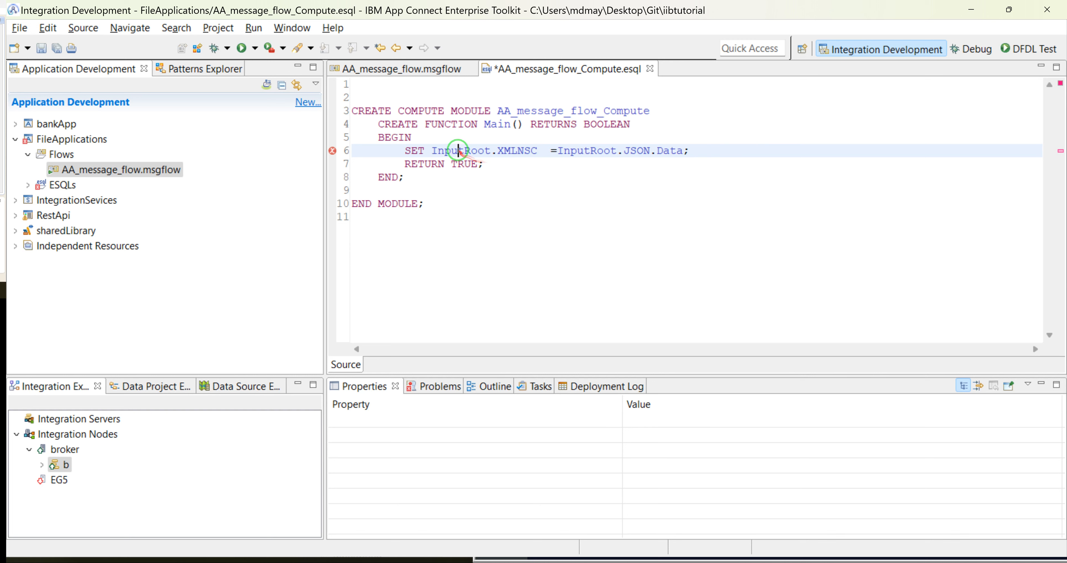
Step: Replace InputRoot with OutputRoot in the SET assignment's target
double_click(457, 150)
text(out)
key(ctrl+space)
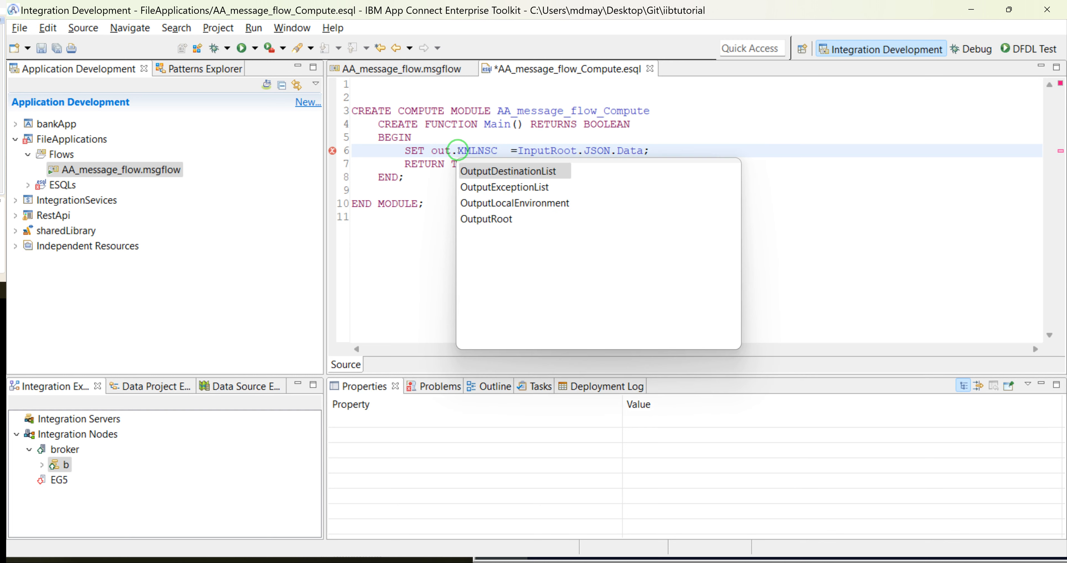
double_click(487, 219)
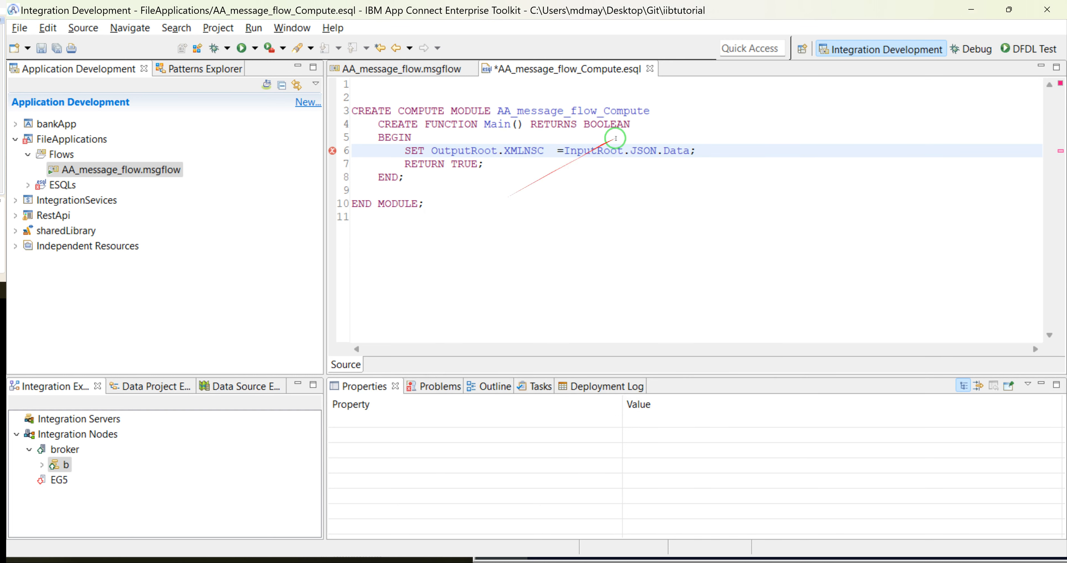
Step: Replace XMLNSC with JSON.Data in the SET assignment's target, making it OutputRoot.JSON.Data
drag(694, 152, 529, 152)
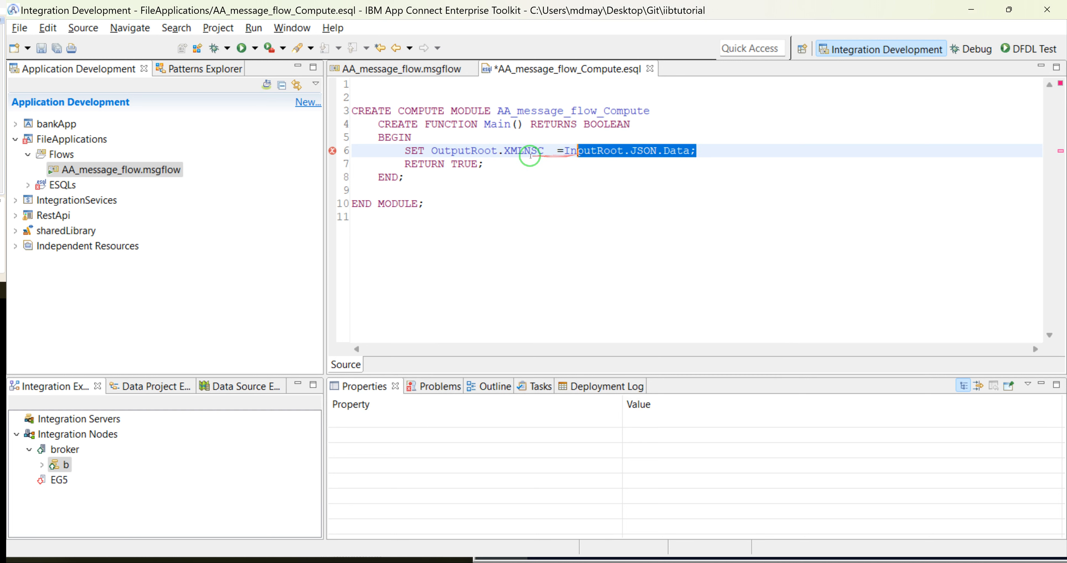
double_click(528, 152)
text(j)
key(ctrl+space)
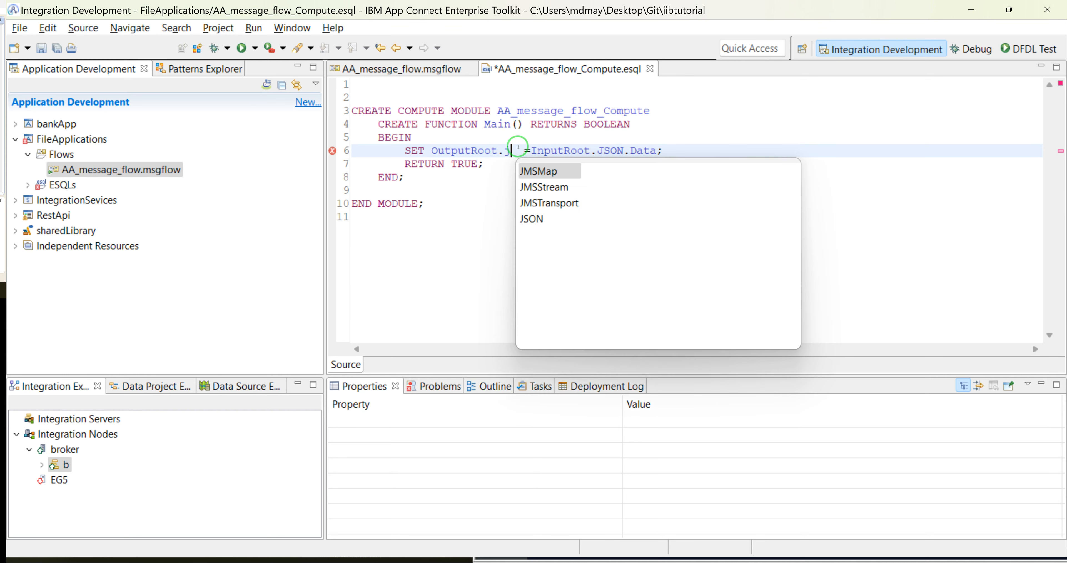
click(531, 219)
double_click(531, 219)
text(.d)
key(ctrl+space)
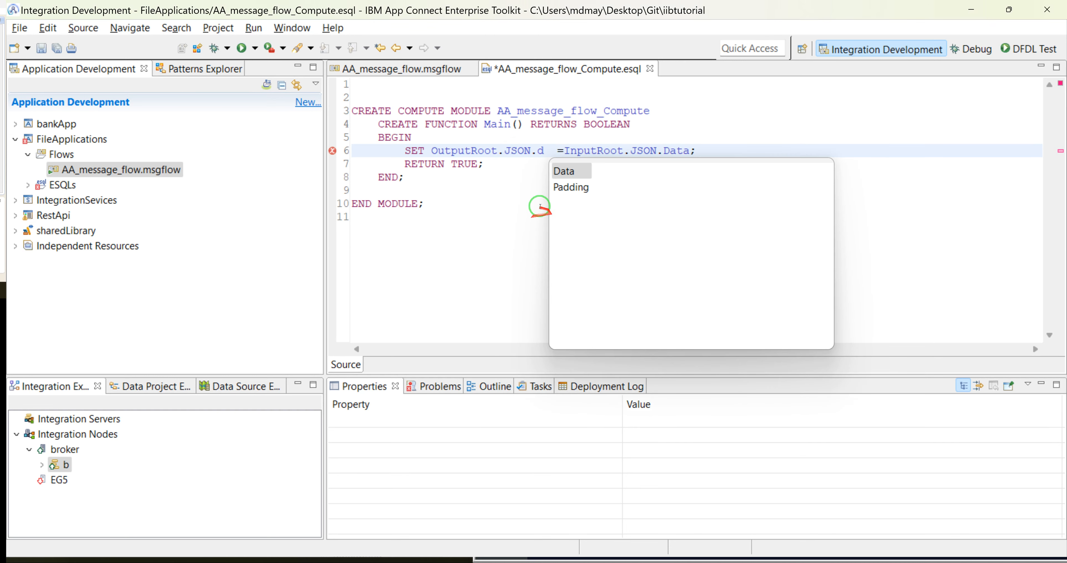
double_click(563, 171)
Step: Change the assignment's source to InputRoot.XMLNSC and save the ESQL file
drag(709, 150, 656, 150)
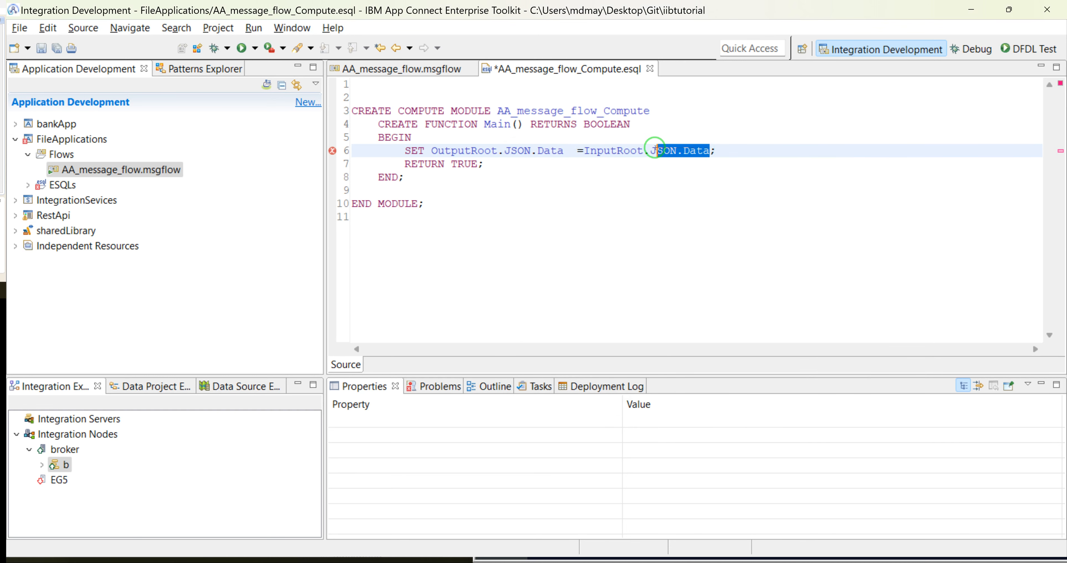
text(xm)
key(ctrl+space)
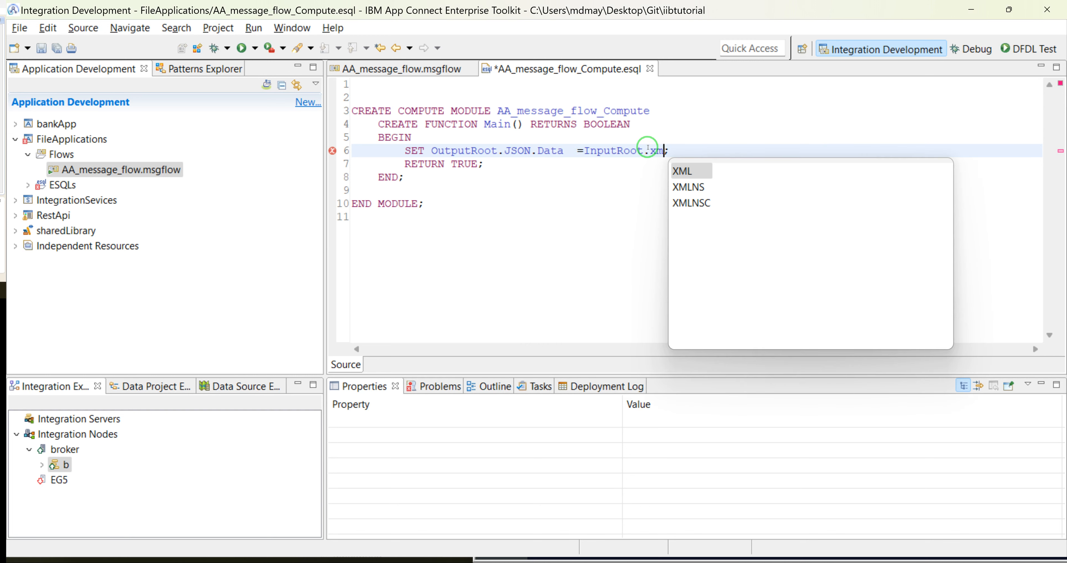
double_click(693, 207)
key(ctrl+s)
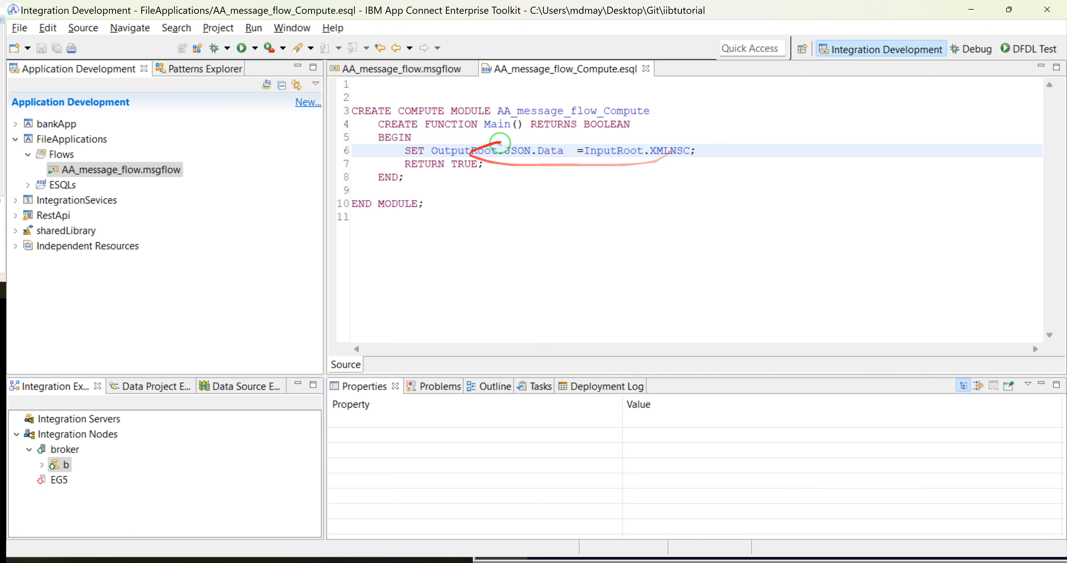
Step: Deploy the FileApplications application to integration server b and dismiss the deployment progress window
drag(70, 139, 62, 472)
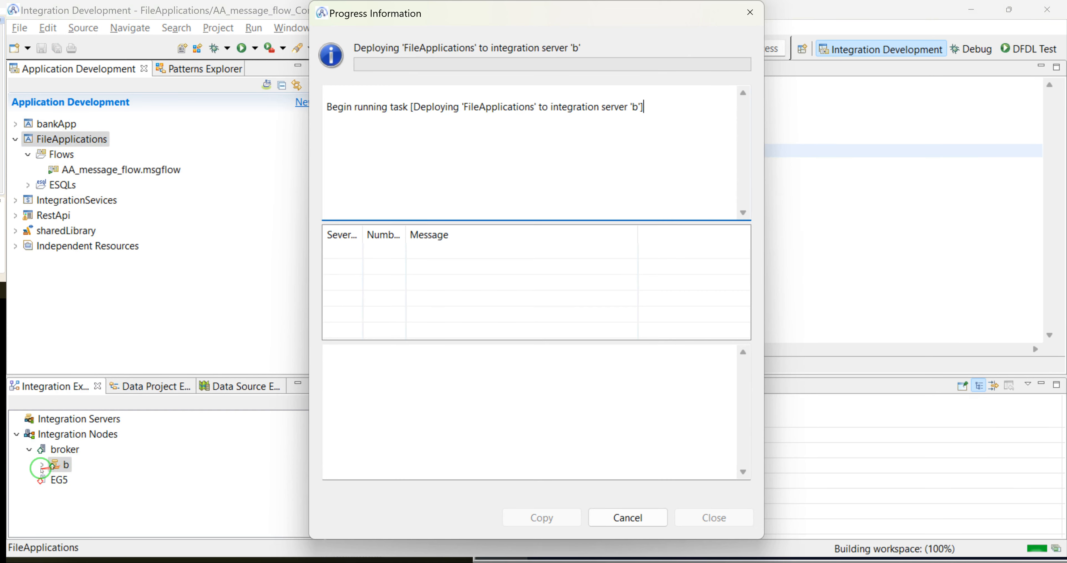
click(748, 12)
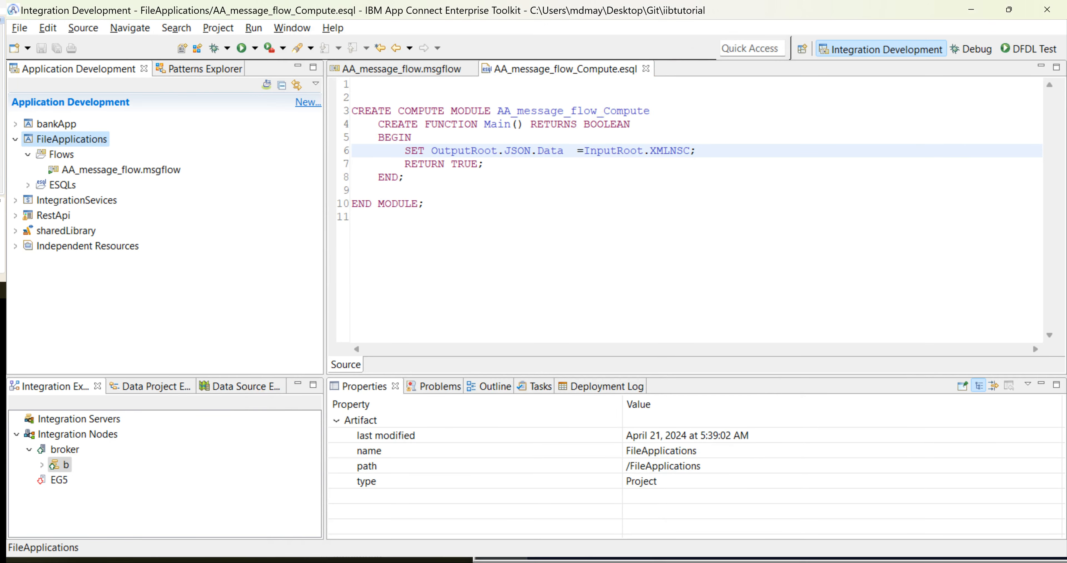
Step: Switch to Notepad++ and replace the text of the new 11 document with <name></>
key(alt+Tab)
click(813, 330)
key(ctrl+a)
key(Delete)
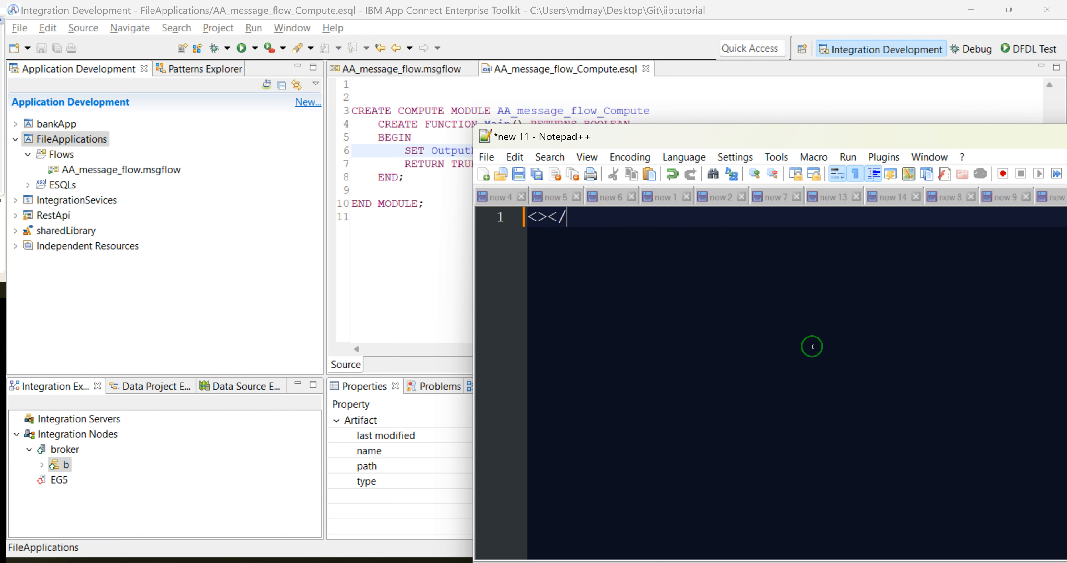
text(name)
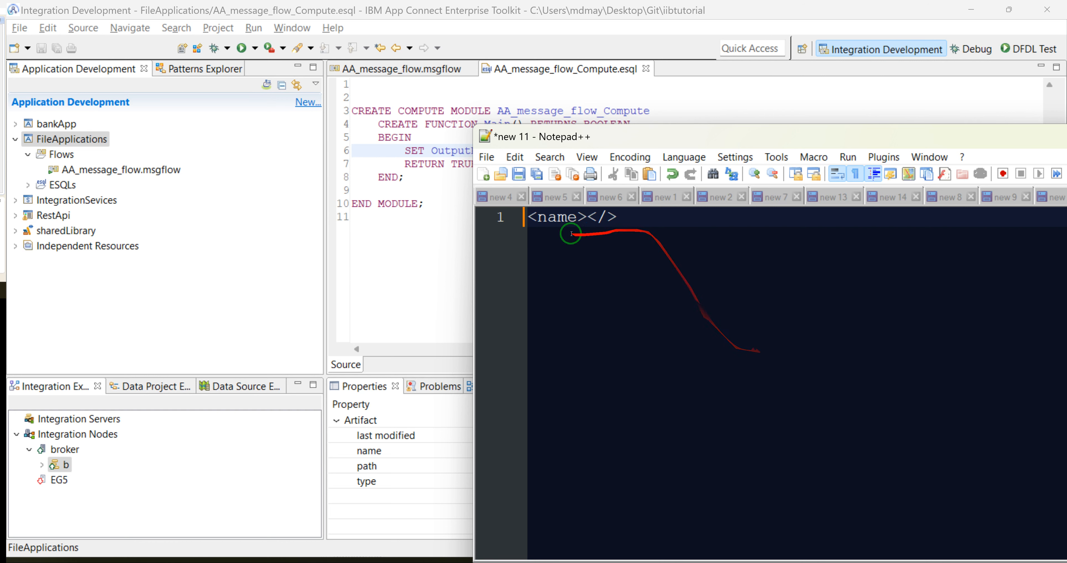
Step: Complete the closing tag as </name> and copy the whole <name></name> element
double_click(560, 217)
key(ctrl+c)
click(606, 216)
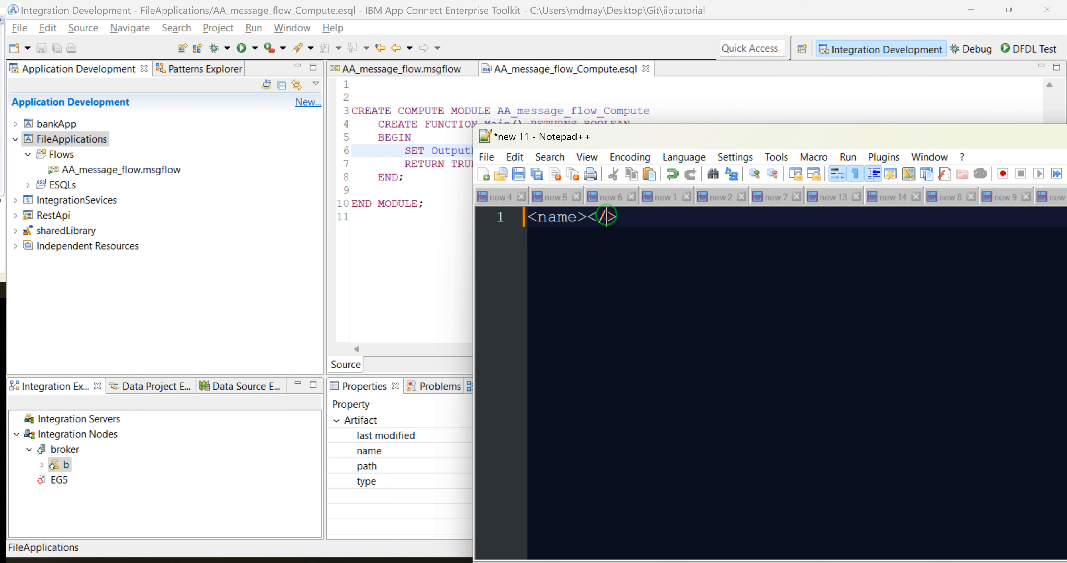
key(ctrl+v)
drag(671, 218, 521, 218)
key(ctrl+c)
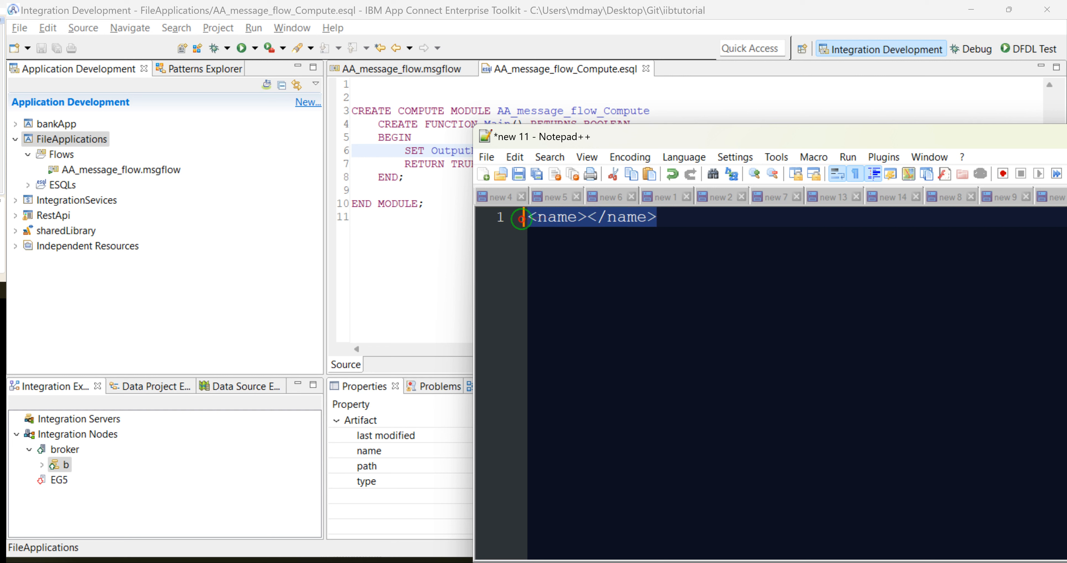
Step: Put the opening and closing name tags on separate lines with blank lines between them, and hide the line-ending symbols
click(587, 217)
key(Return)
key(Return)
key(Return)
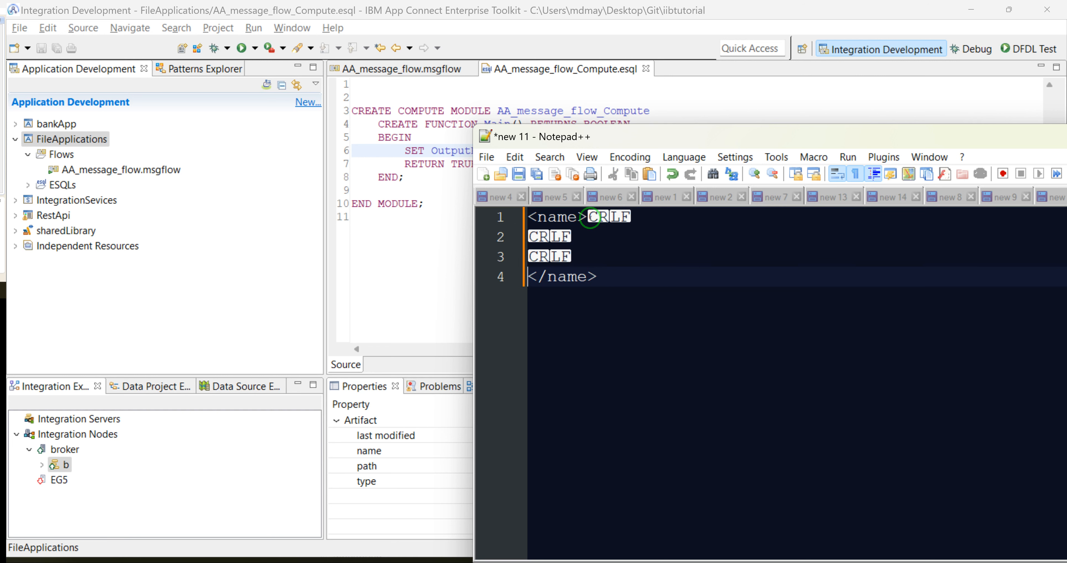
key(Up)
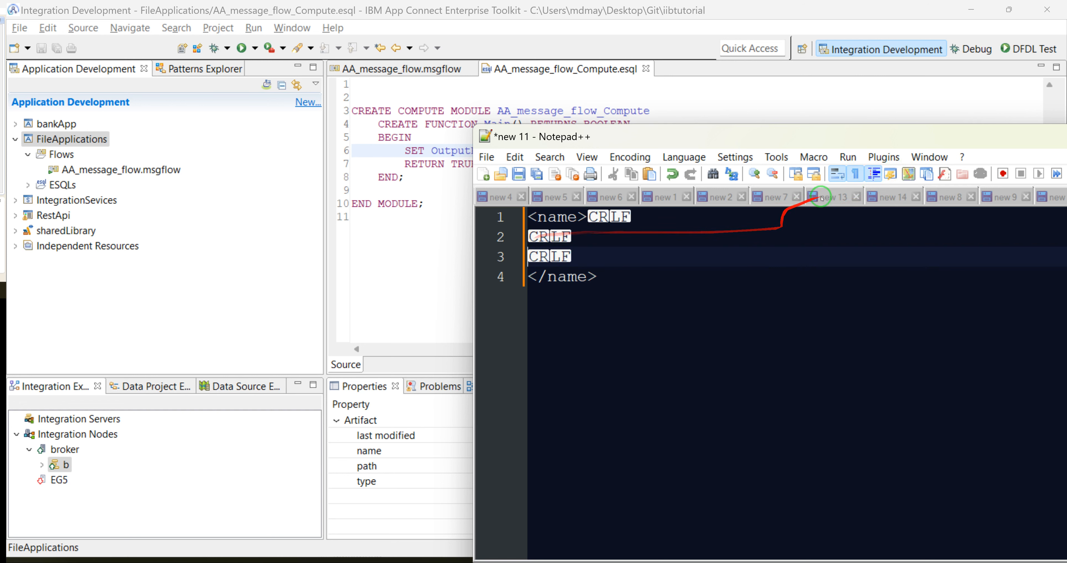
click(861, 172)
Step: Paste a nested name element between the name tags, rename it lname and fill it with a person's name
click(525, 244)
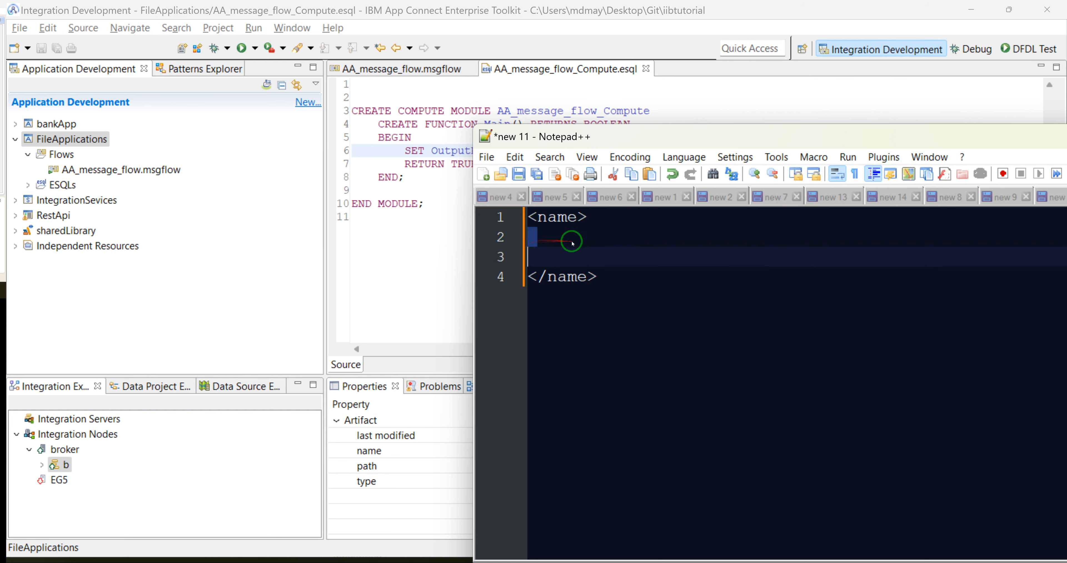
key(ctrl+v)
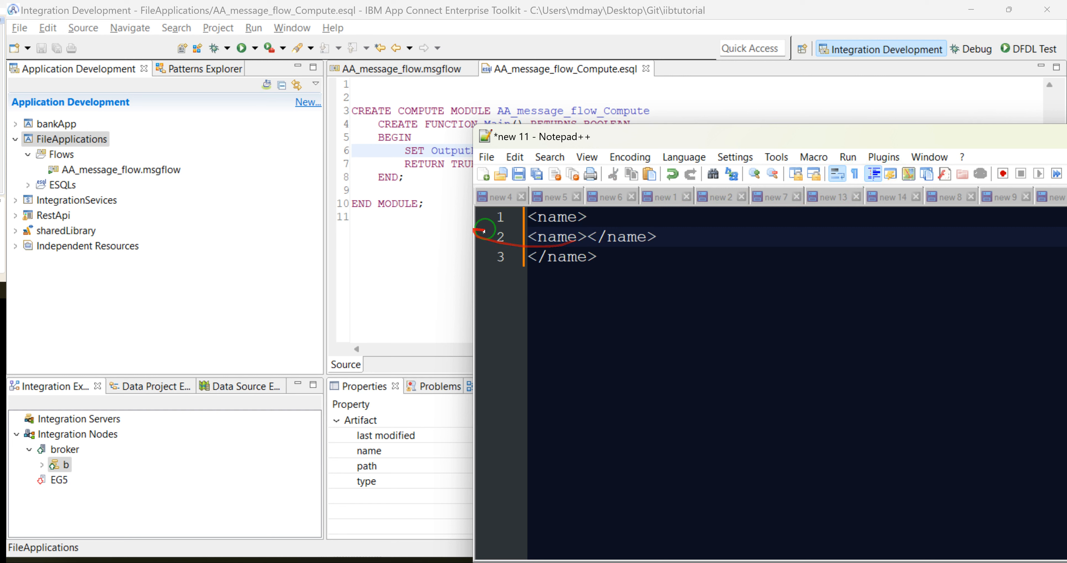
text(l)
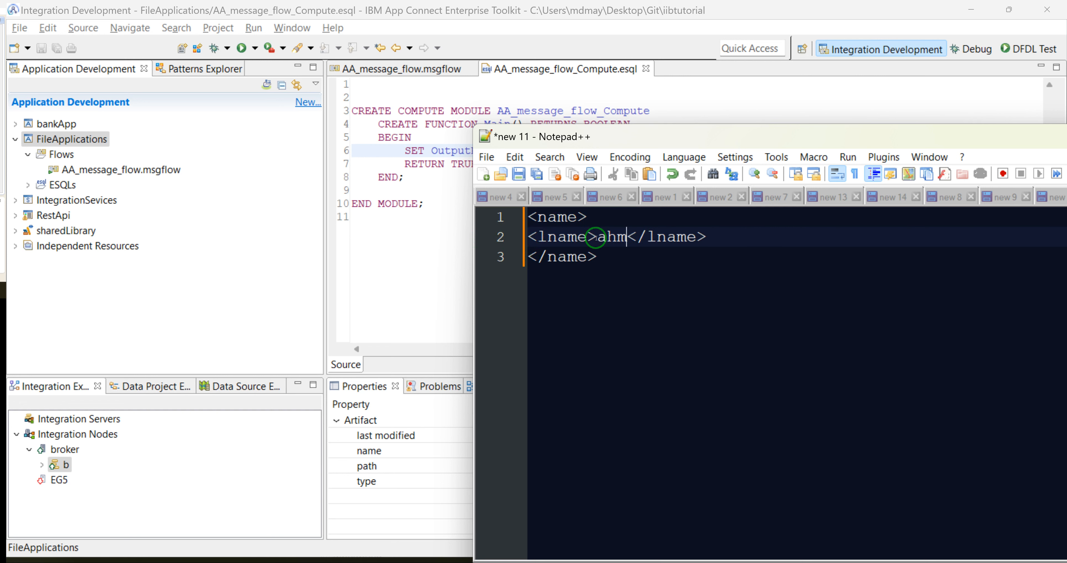
Step: Save the document as xml.txt in the Desktop\Git\Data folder
key(ctrl+s)
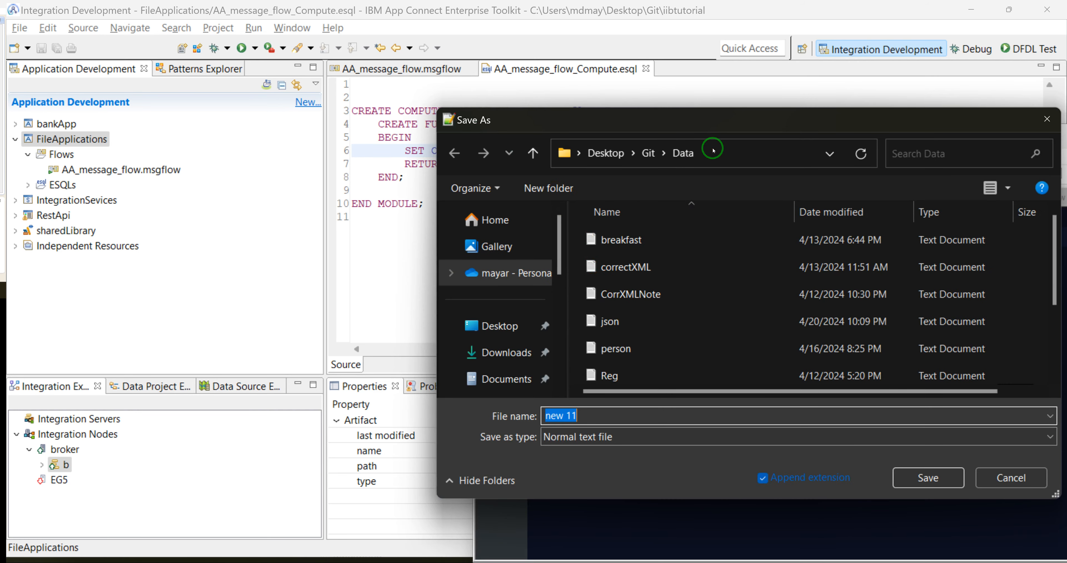
scroll(679, 286, down, 2)
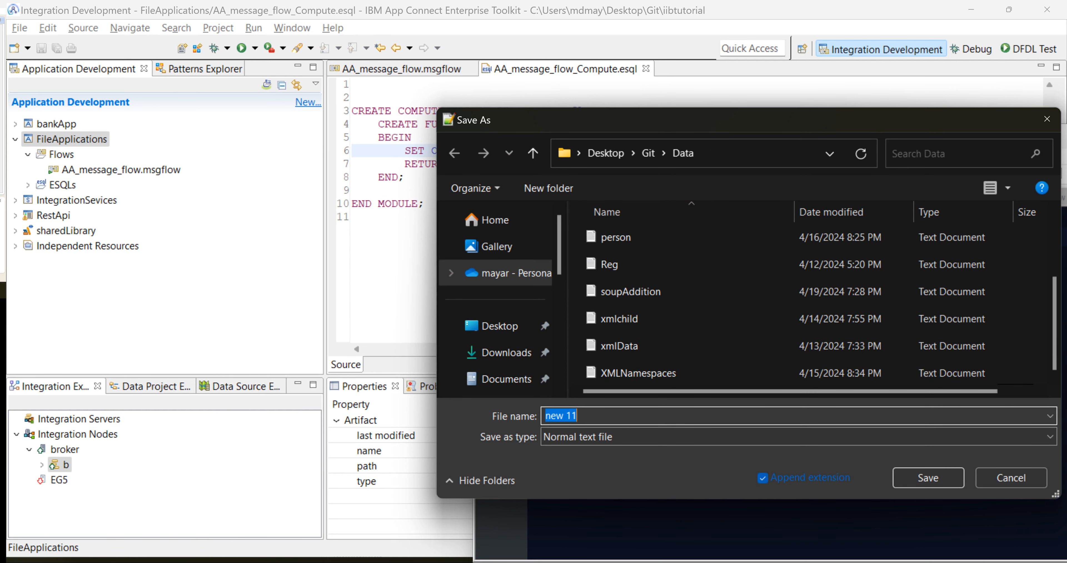
key(alt+Tab)
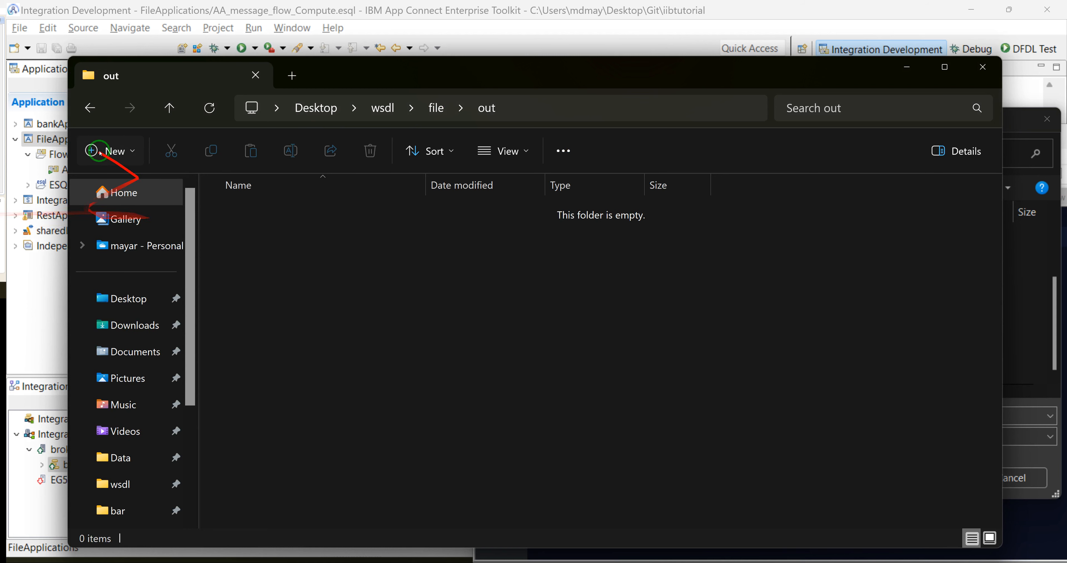
click(907, 66)
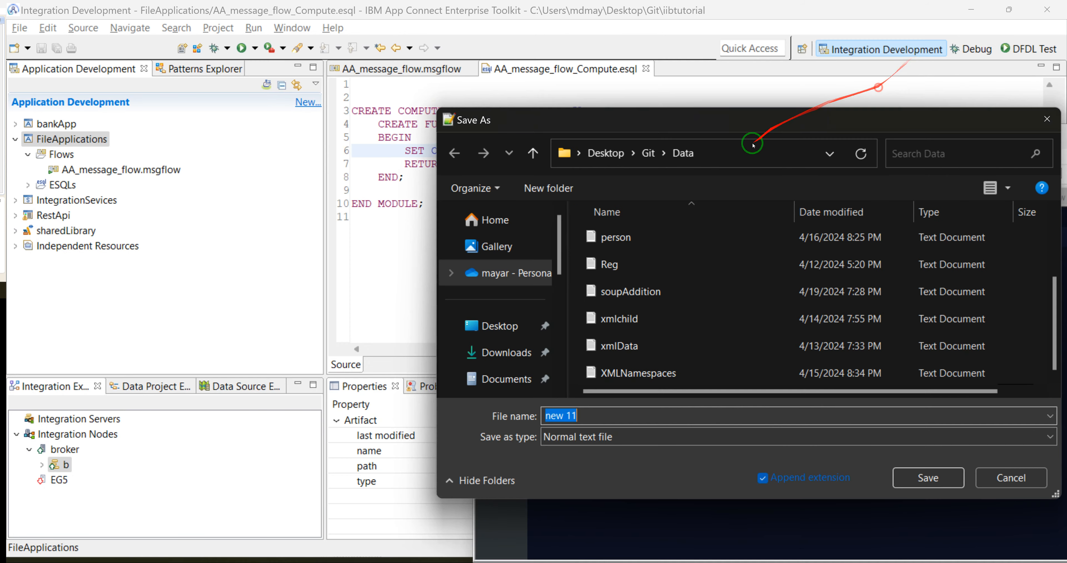
click(738, 158)
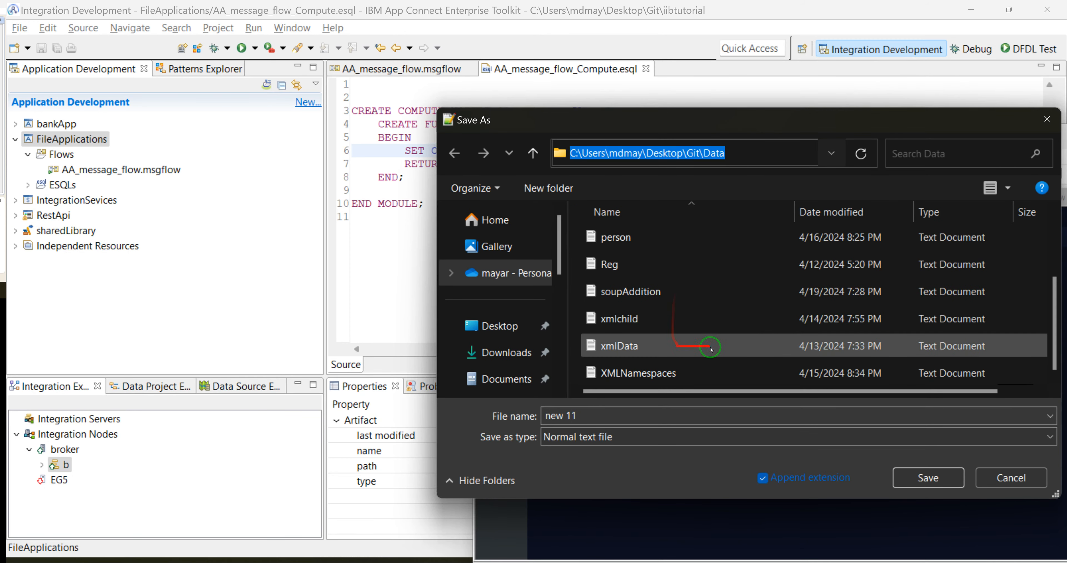
click(581, 415)
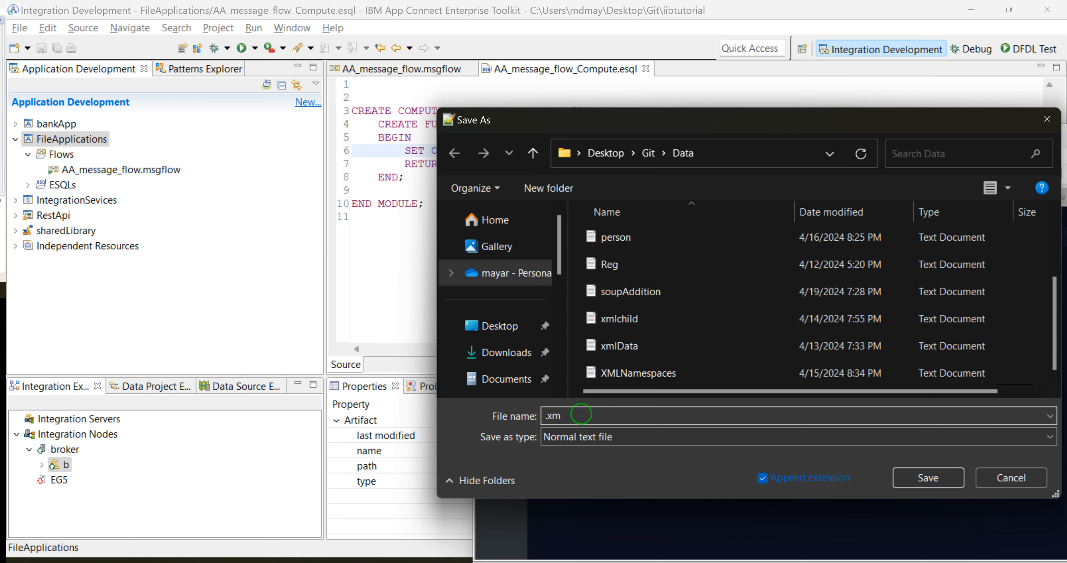
text(xml.txt)
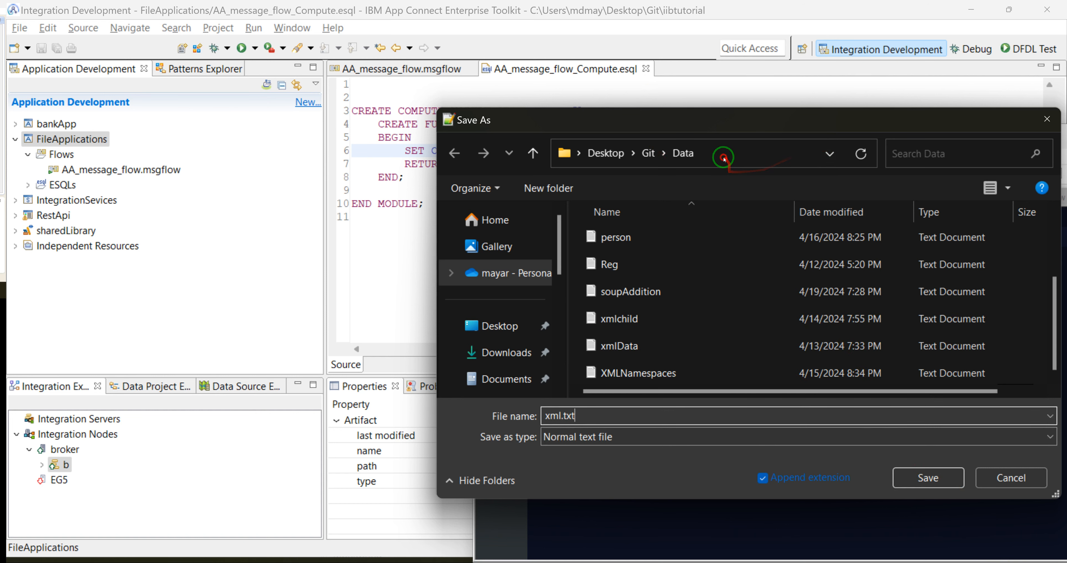
click(733, 153)
click(928, 471)
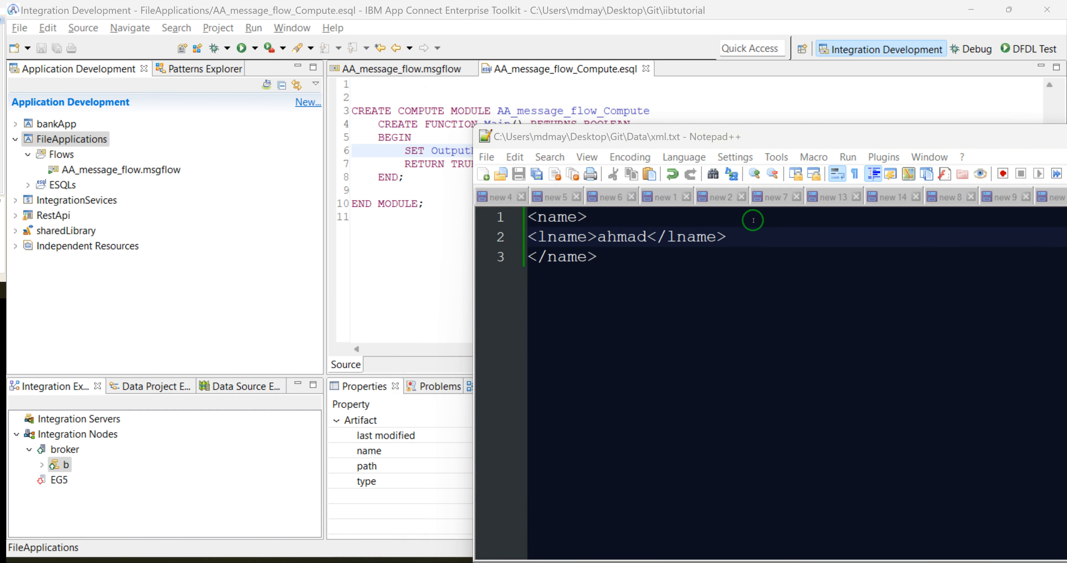
Step: Switch to File Explorer, copy the xml text file from the Data folder and close the window
key(super+e)
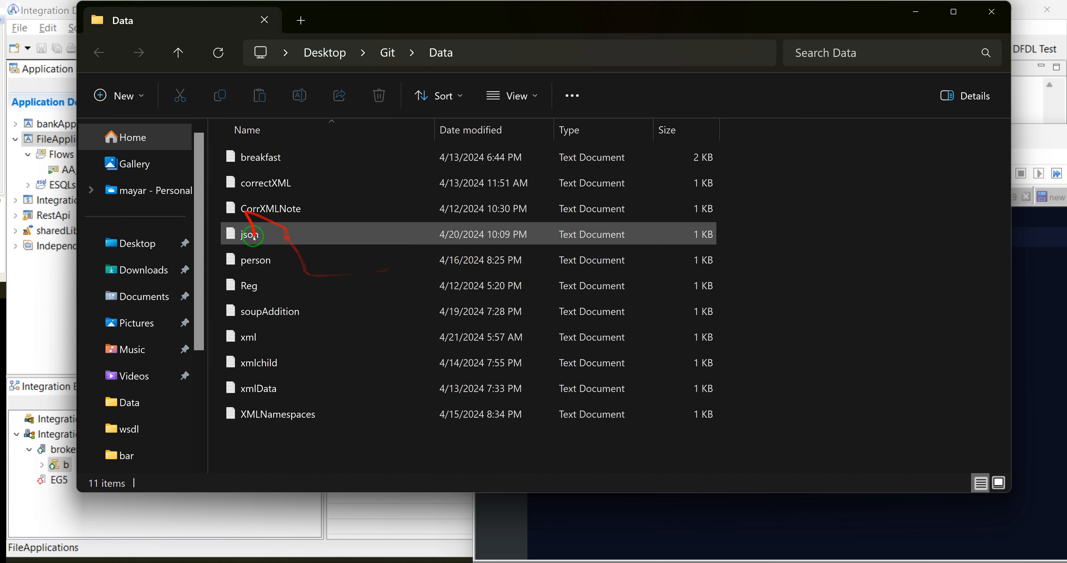
click(249, 337)
right_click(251, 337)
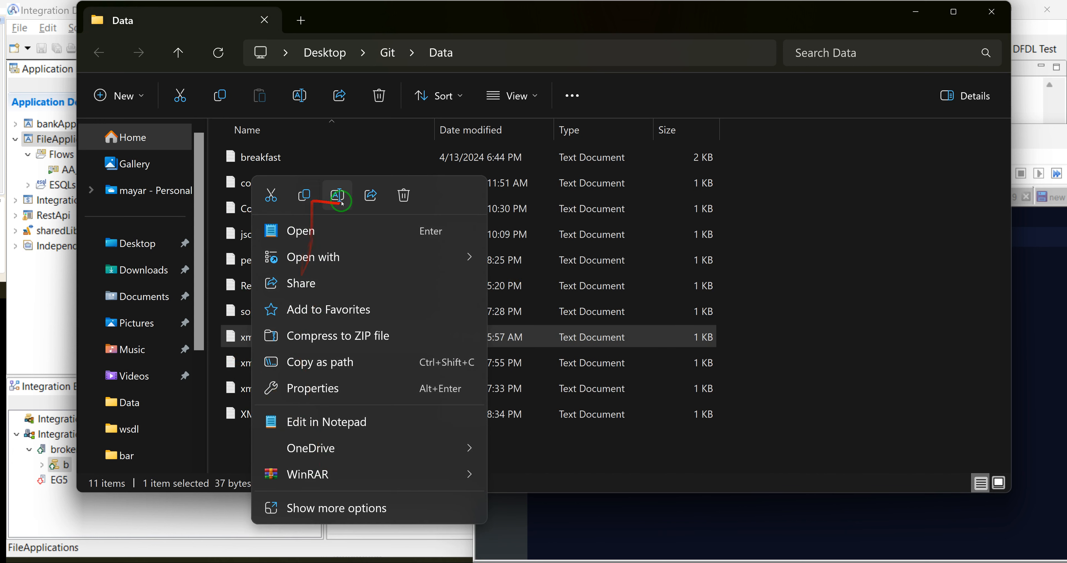
click(303, 198)
click(991, 12)
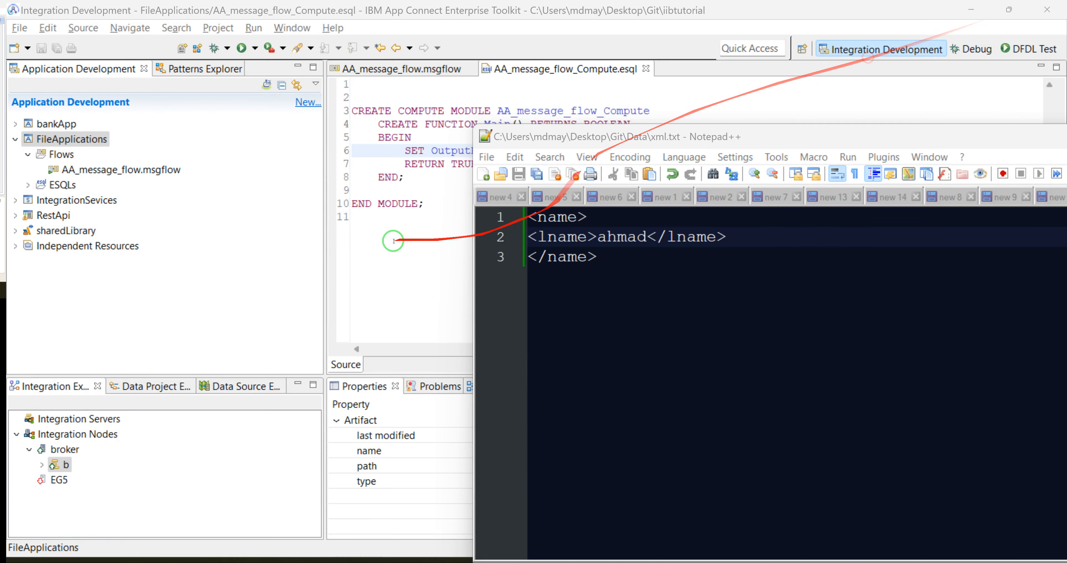
Step: Open AA_message_flow.msgflow in the Toolkit and add breakpoints on both connections between the FileInput, Compute and File Output nodes
right_click(81, 466)
click(555, 274)
click(555, 273)
click(401, 68)
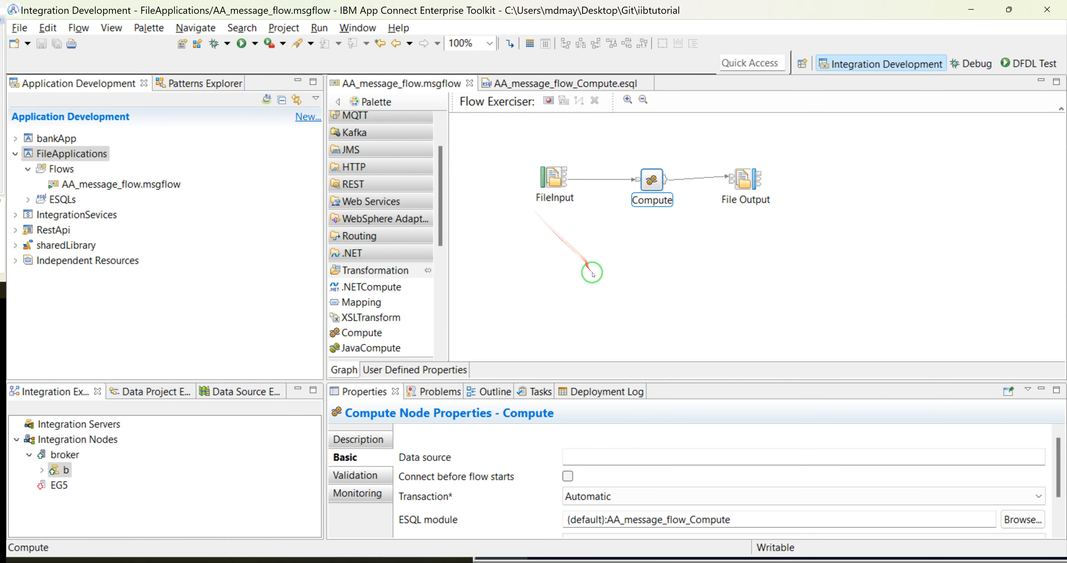
click(593, 275)
key(ctrl+a)
right_click(549, 172)
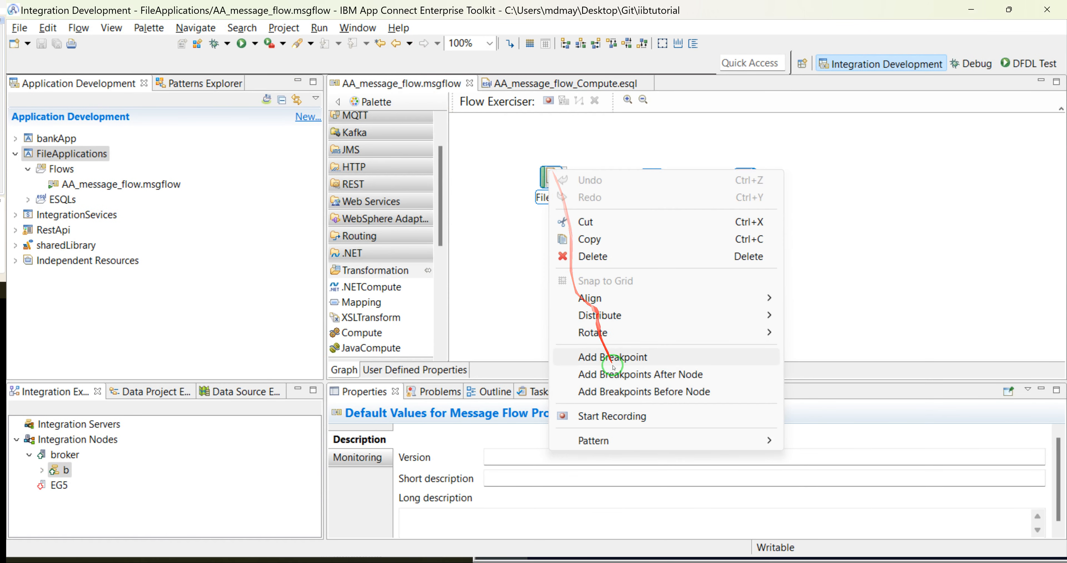
click(721, 280)
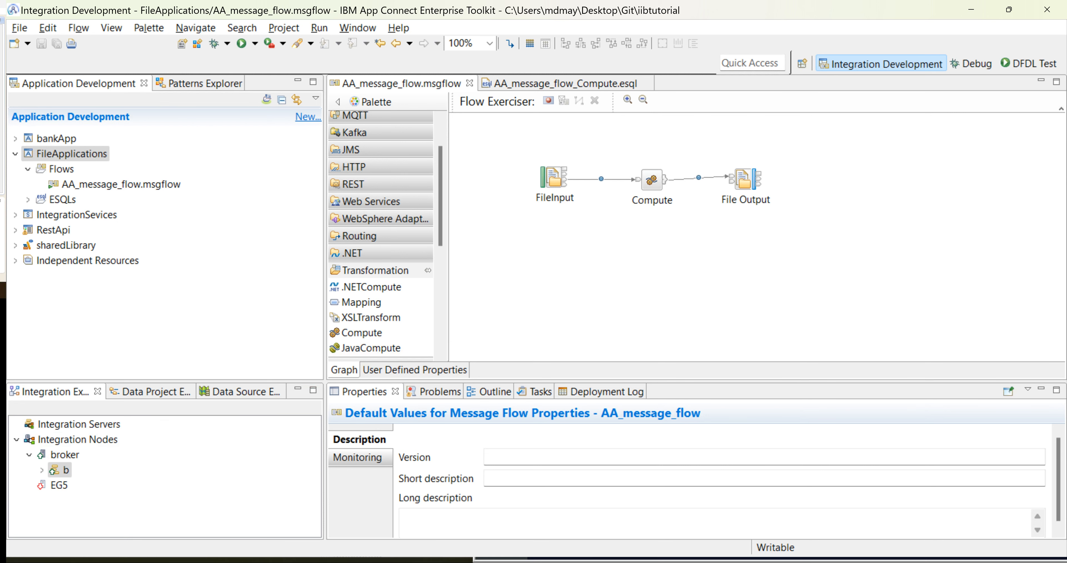
Step: Switch to File Explorer and check the contents of the in and out folders under Desktop\wsdl\file
key(alt+Tab)
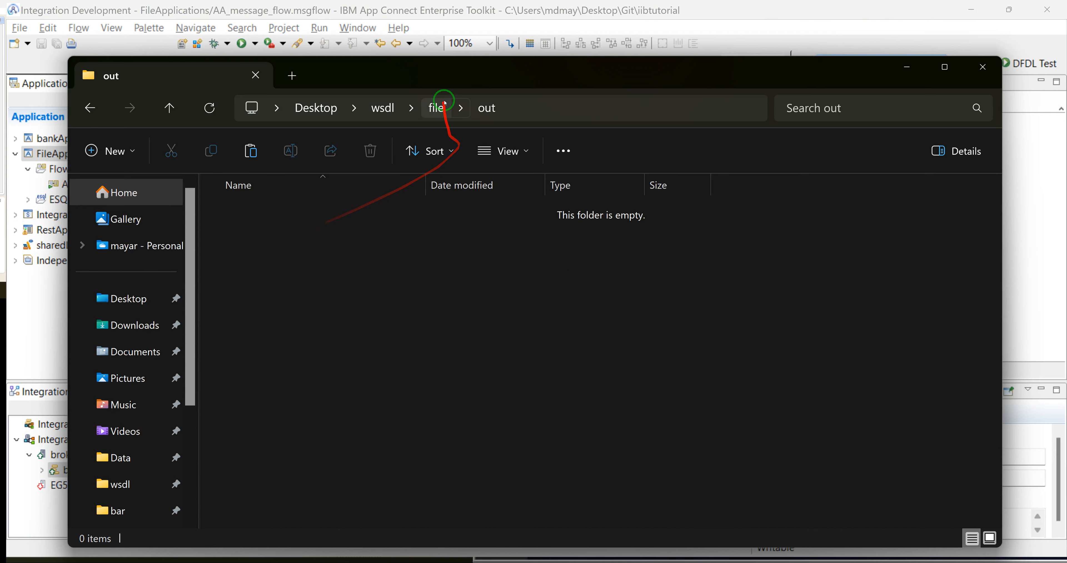
click(447, 112)
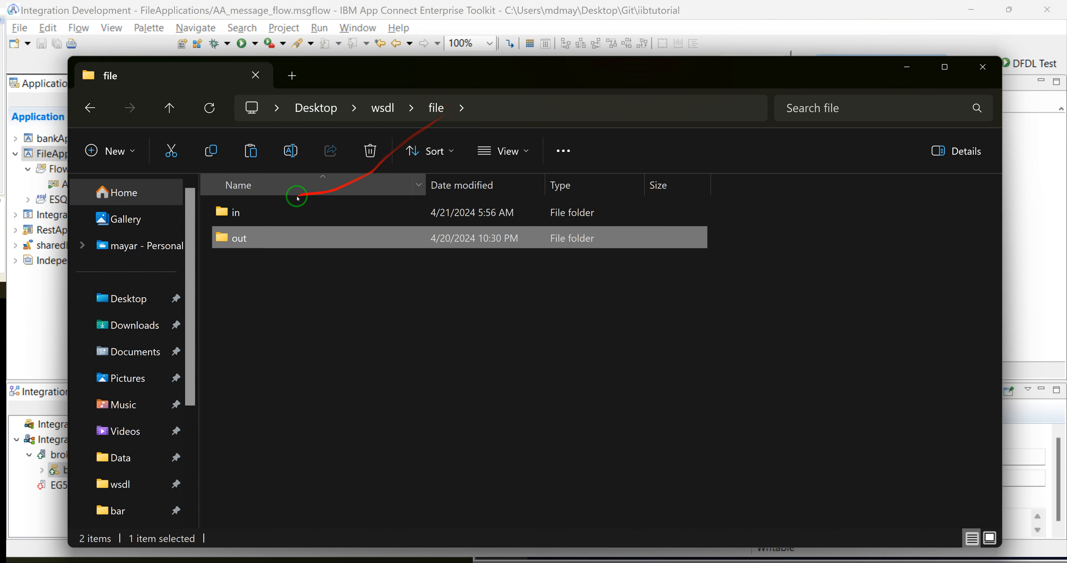
double_click(235, 219)
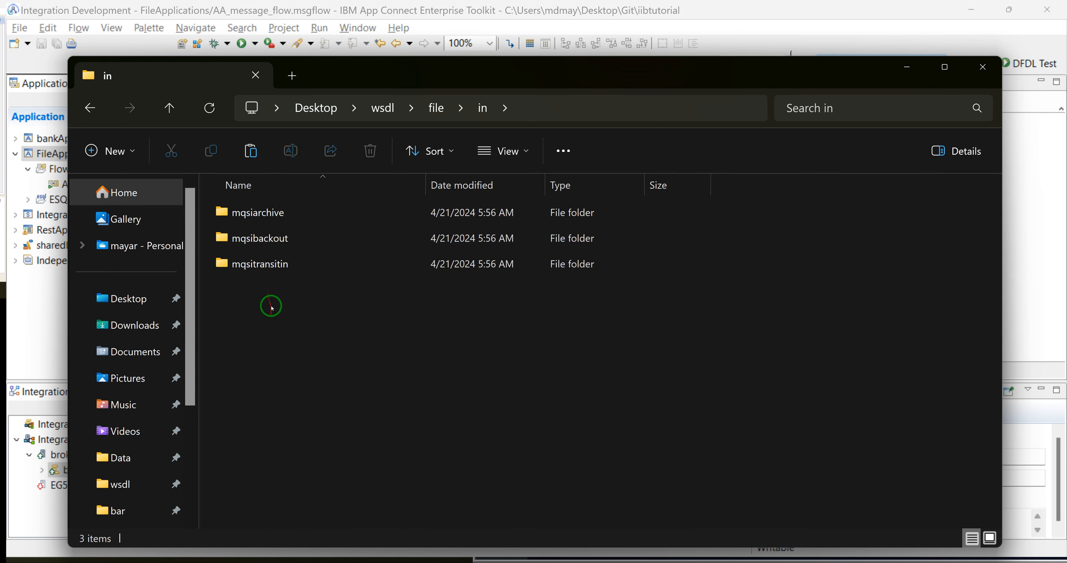
click(256, 260)
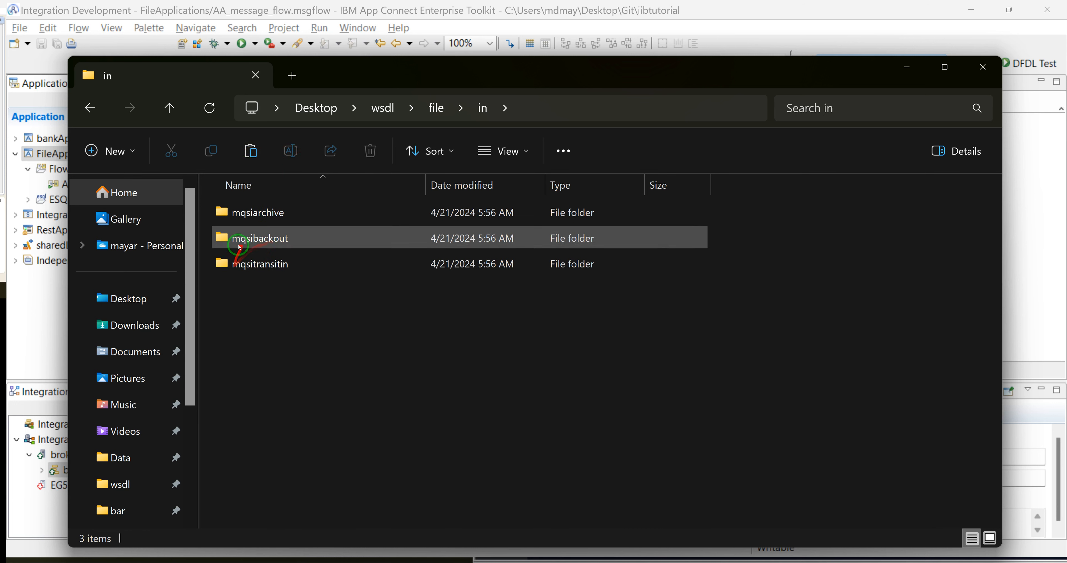
click(438, 108)
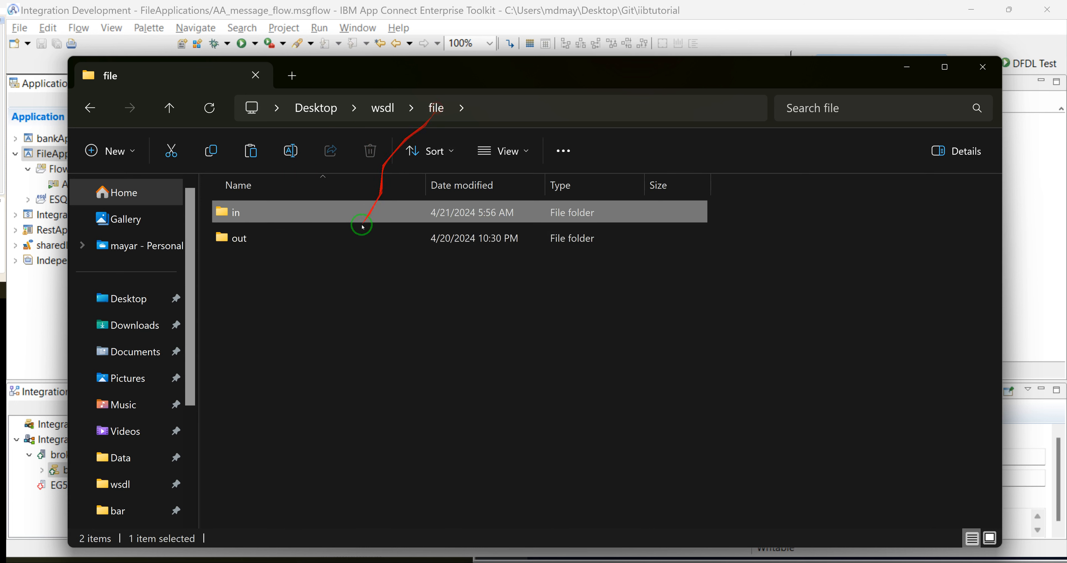
double_click(245, 239)
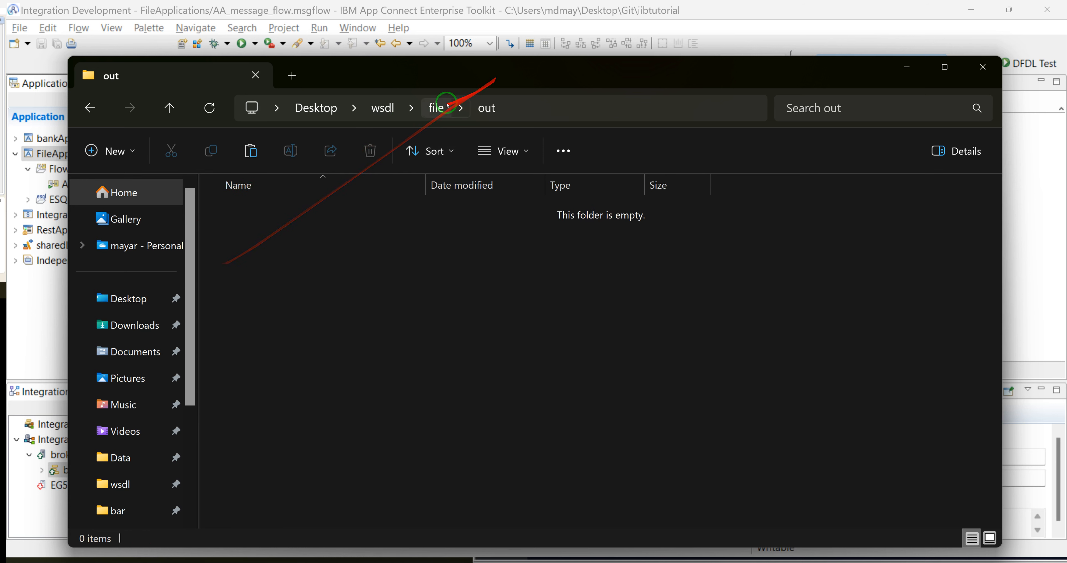
click(436, 108)
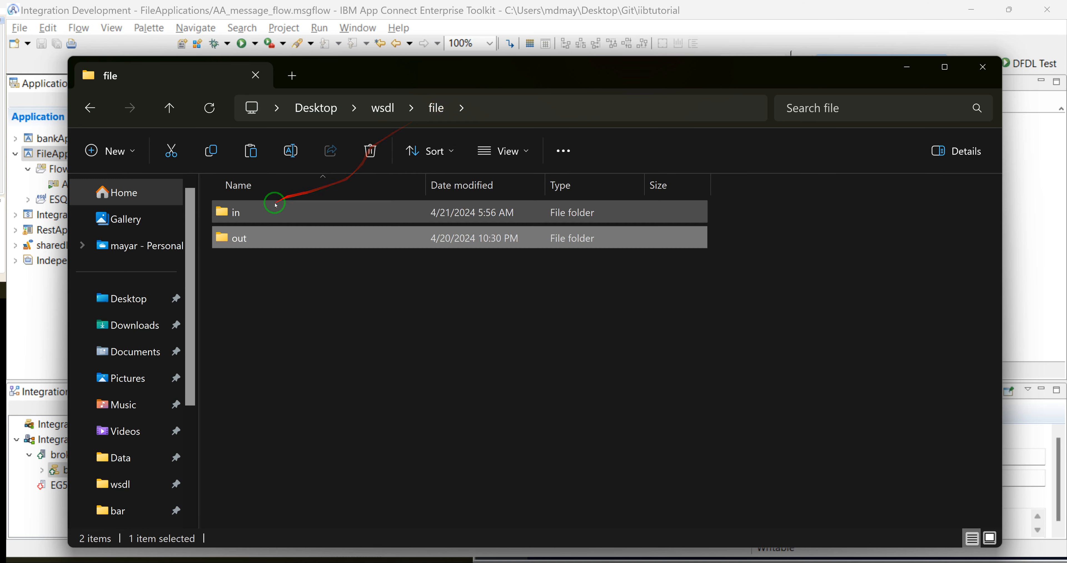
Step: Paste the copied xml file into the in folder under wsdl\file
double_click(269, 210)
right_click(263, 265)
click(257, 311)
click(248, 313)
right_click(249, 313)
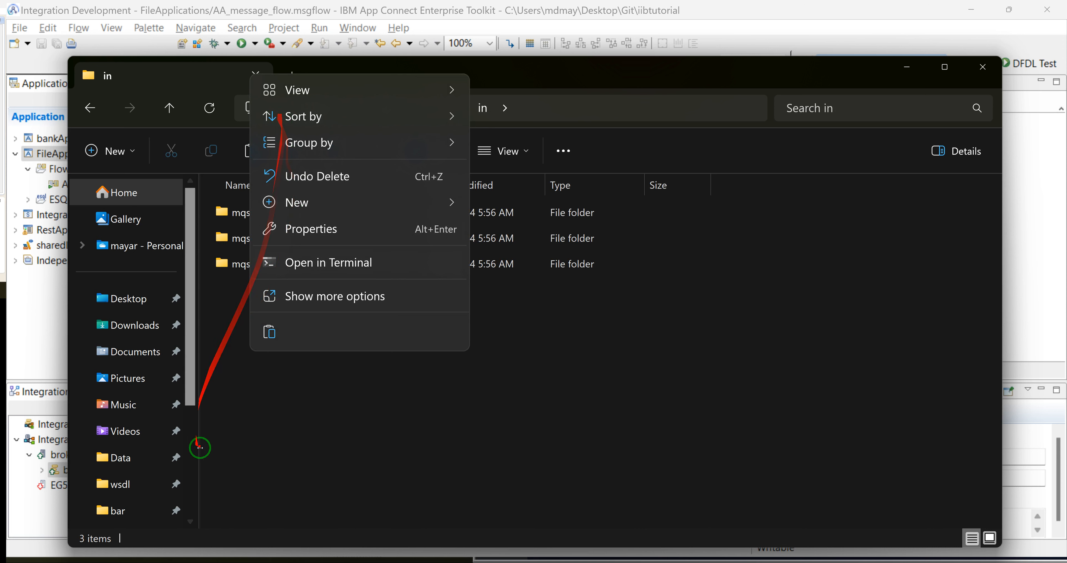
click(272, 333)
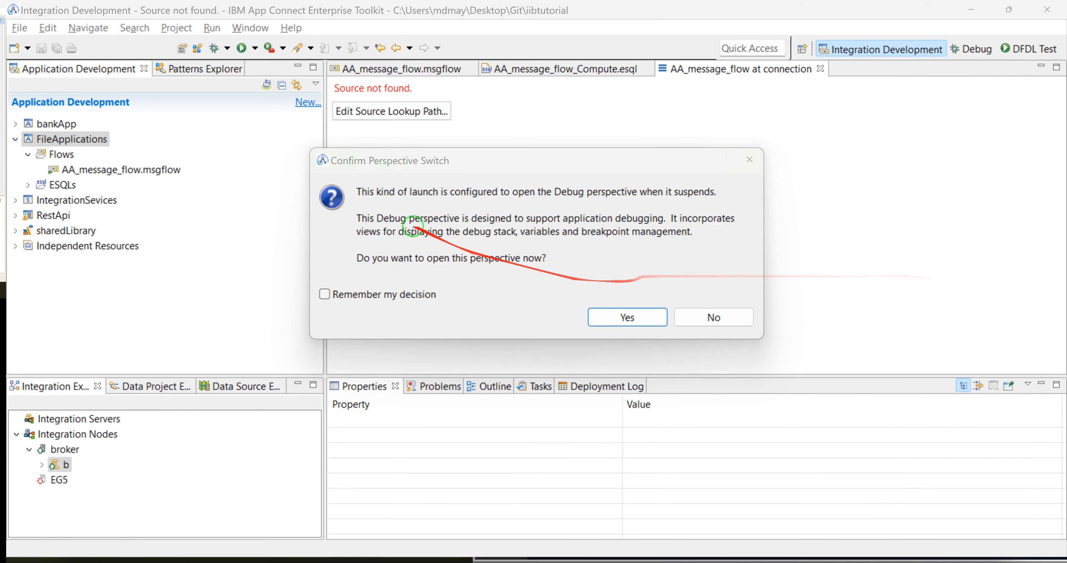
Step: Open the Debug perspective and add the FileApplications project to the source lookup path as a message flow container
click(628, 319)
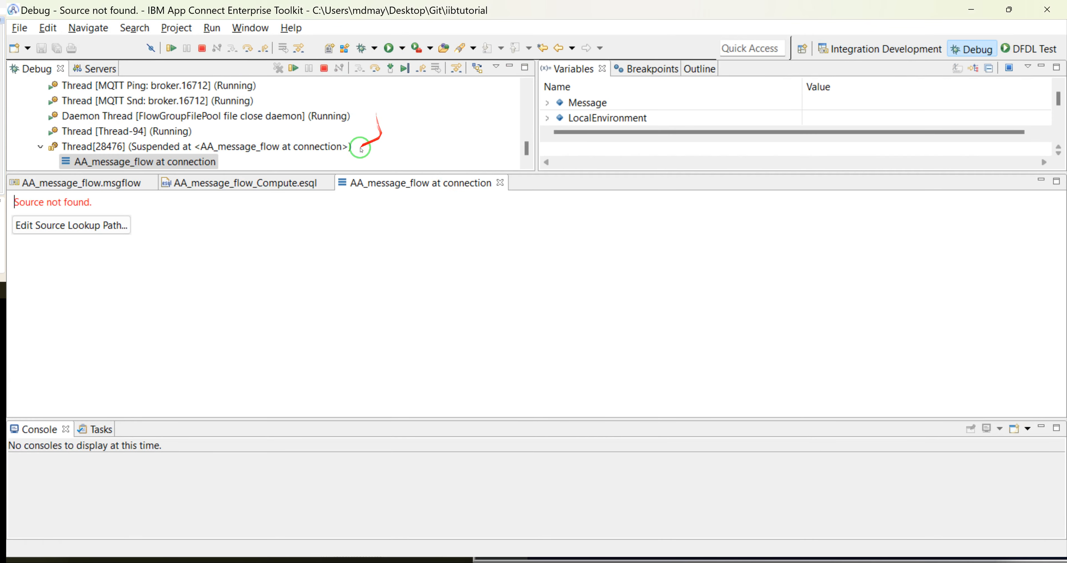
click(73, 226)
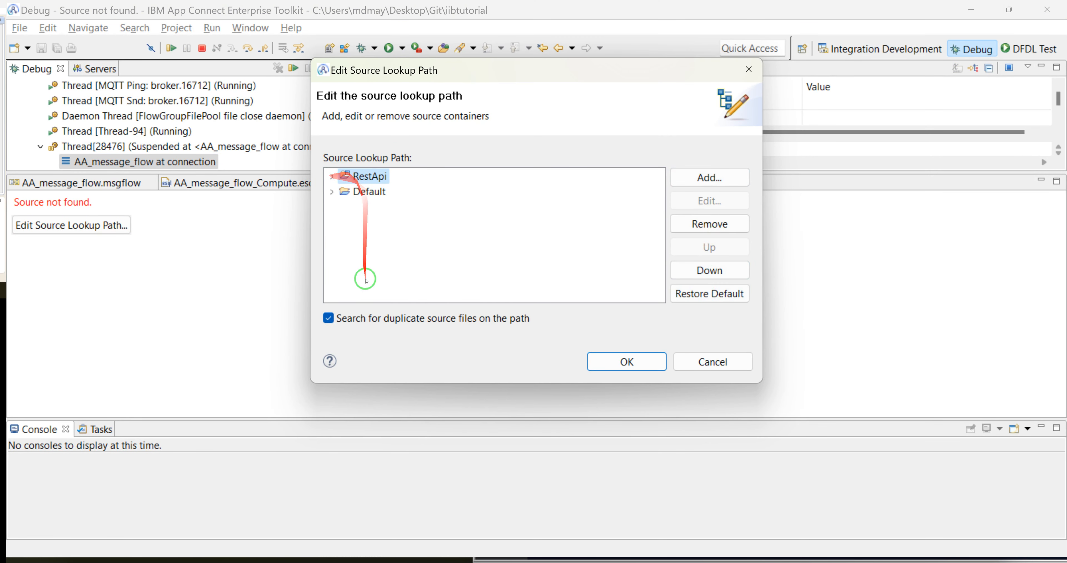
click(729, 177)
click(364, 232)
click(598, 297)
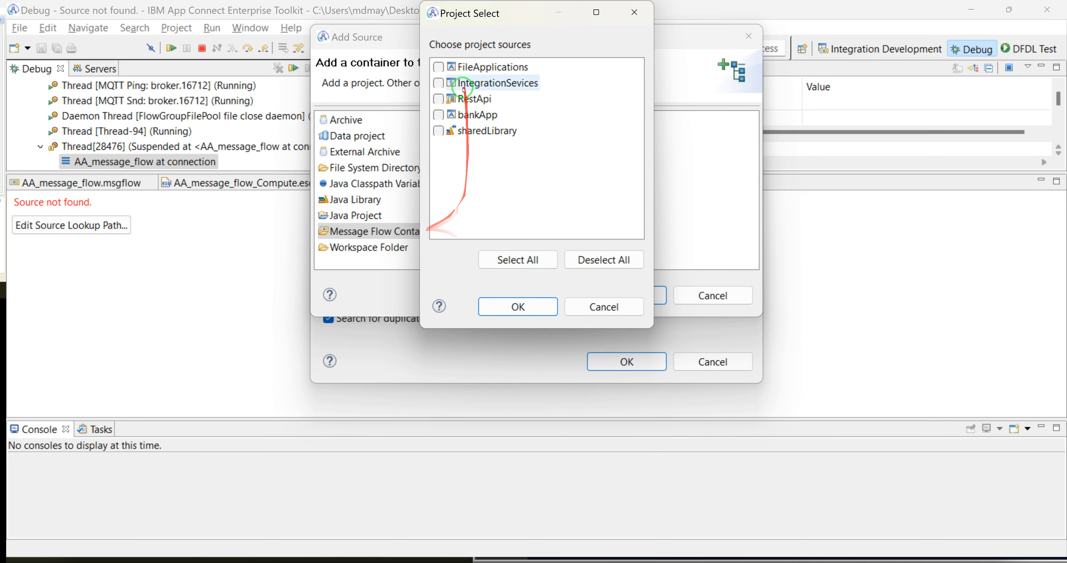
click(433, 78)
click(437, 67)
click(543, 307)
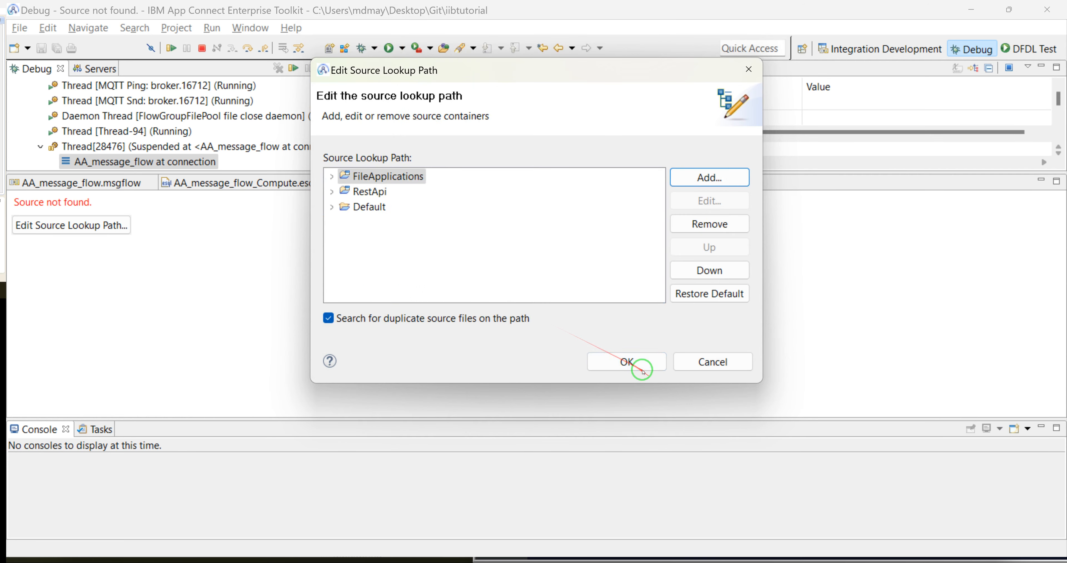
click(629, 364)
Step: Maximize the Variables view and expand the Message and LocalEnvironment trees down to the File entry
scroll(576, 114, down, 1)
scroll(578, 114, up, 1)
double_click(563, 118)
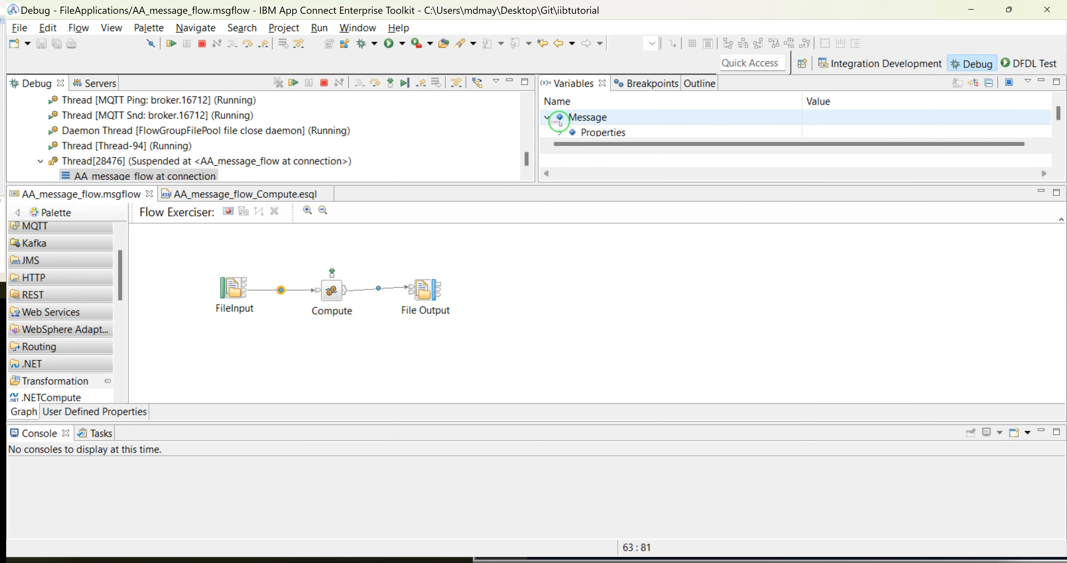
double_click(573, 85)
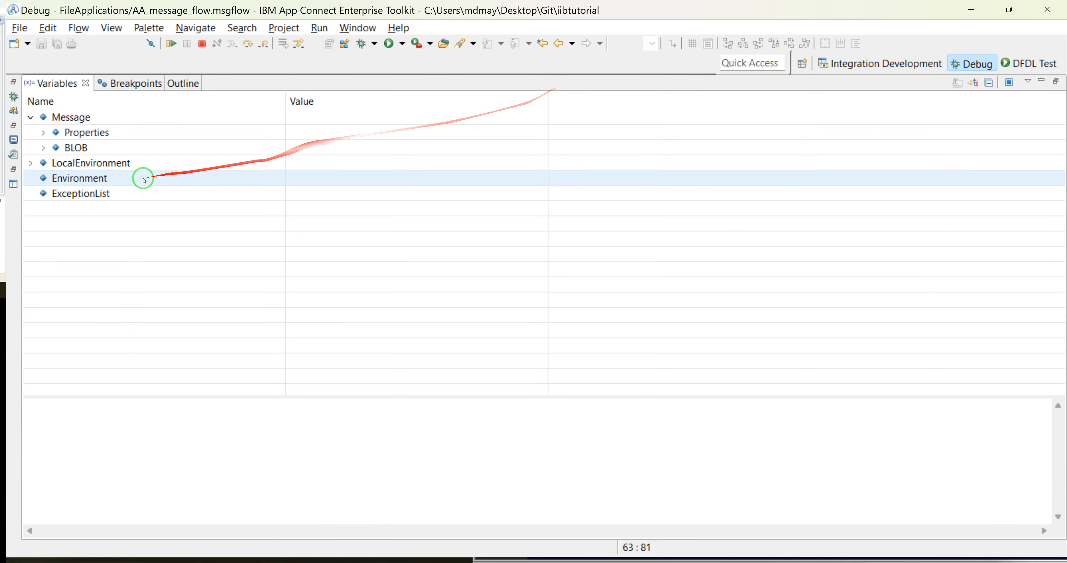
click(35, 166)
click(42, 179)
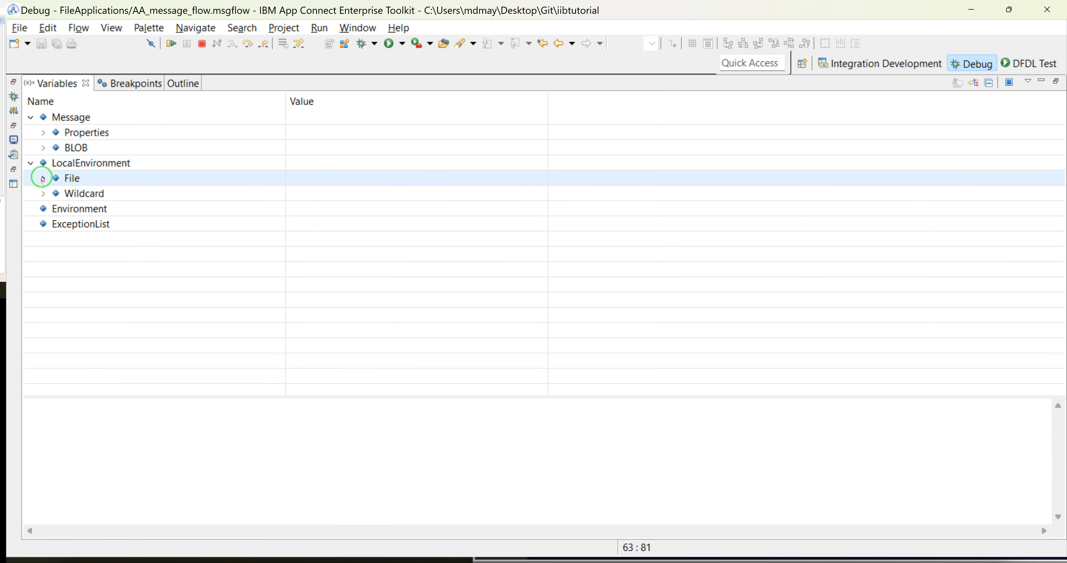
Step: Expand the File entry under LocalEnvironment, review its directory, name and record details, and restore the Variables view's size
click(44, 178)
click(76, 206)
click(85, 193)
click(56, 178)
click(313, 269)
click(325, 211)
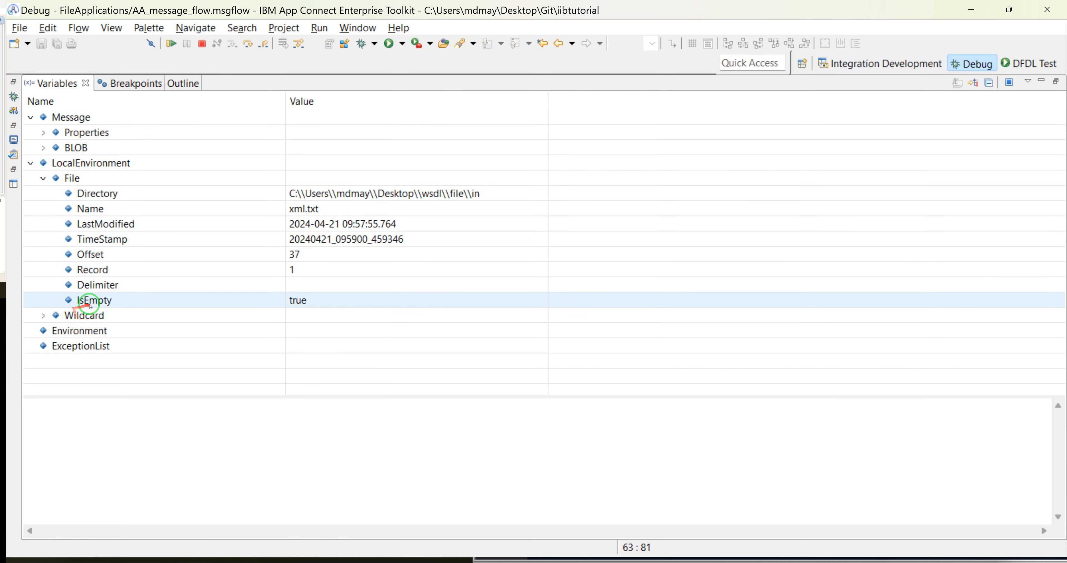
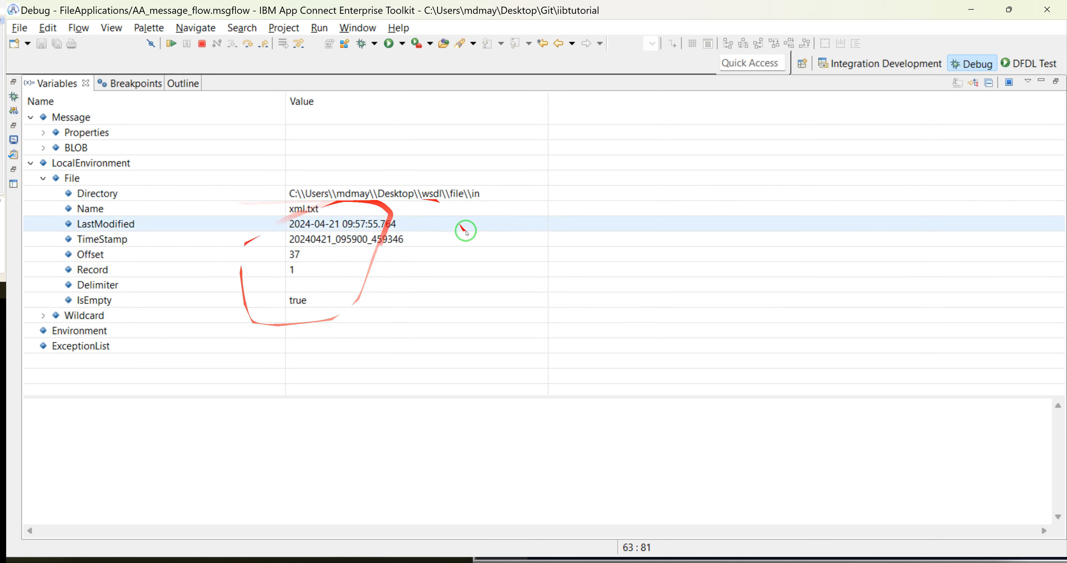
double_click(65, 85)
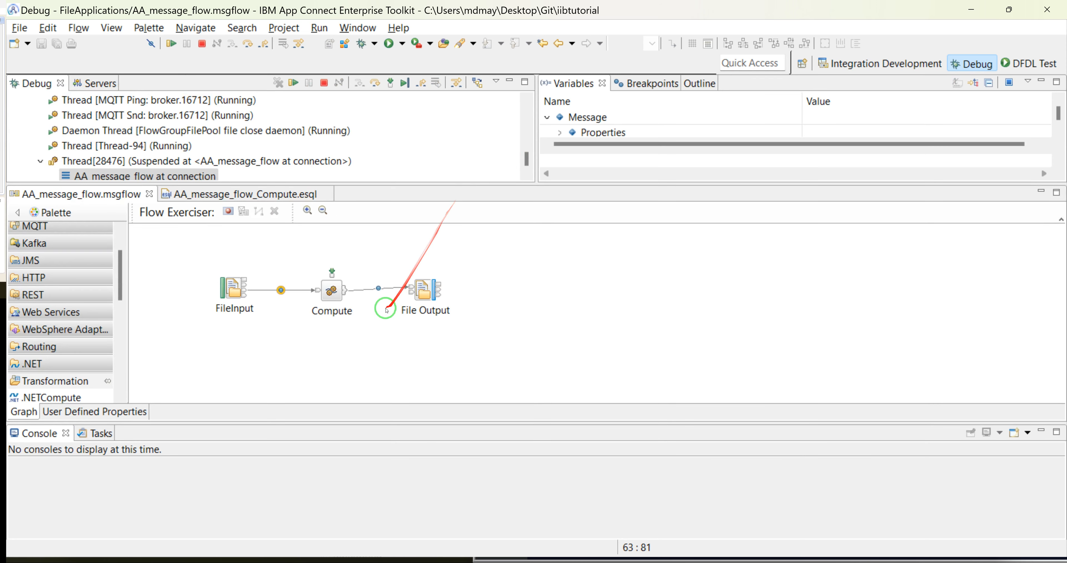
Step: Step over the Compute node and inspect the JSON element under Message in the maximized Variables view
click(377, 85)
click(560, 123)
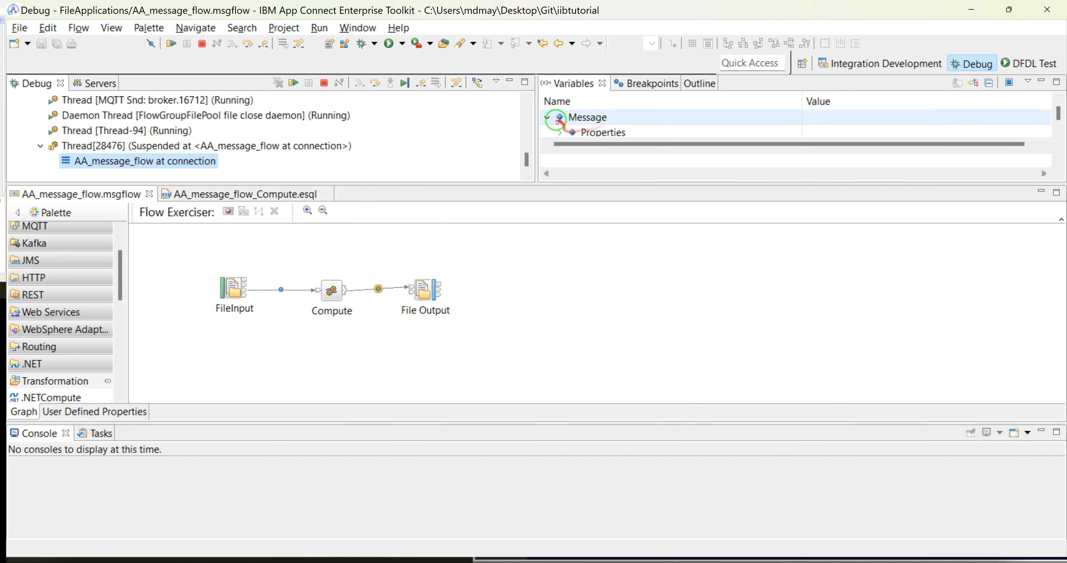
click(555, 94)
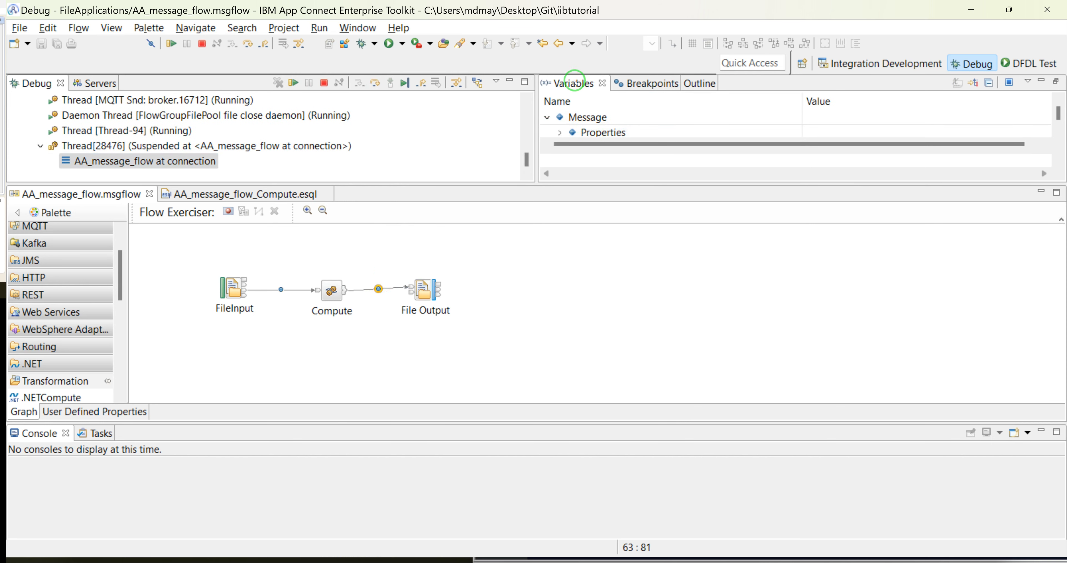
double_click(575, 82)
click(64, 148)
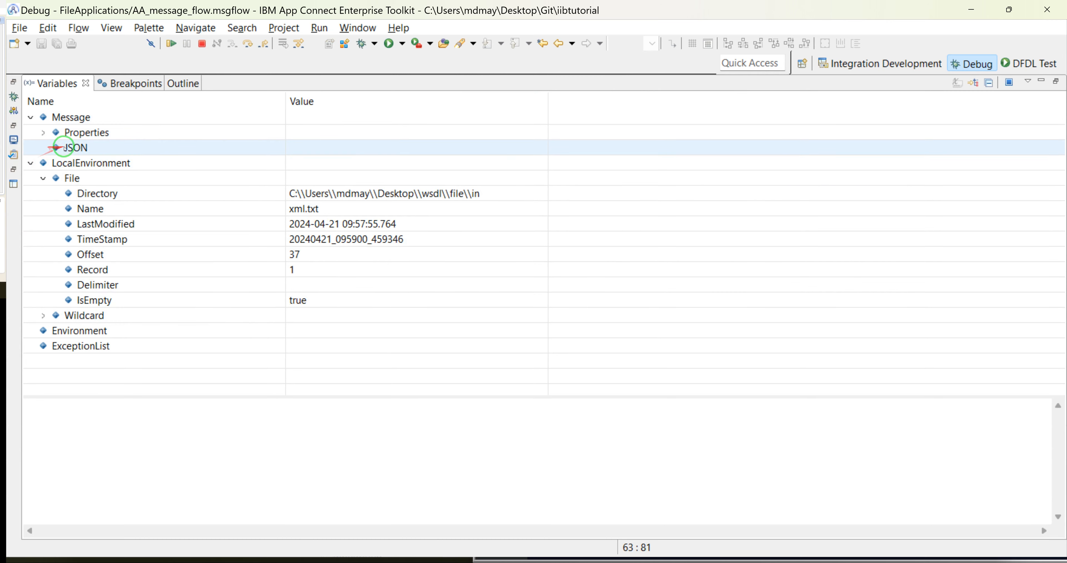
click(44, 80)
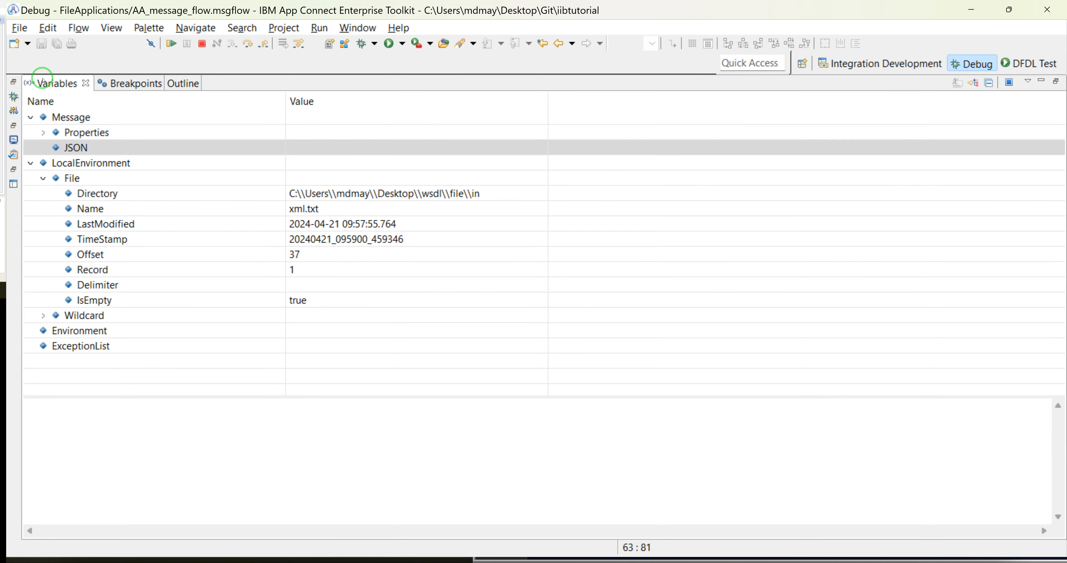
double_click(44, 82)
Step: Step past the connection before File Output, accepting the existing source lookup path and resuming the suspended Java thread
click(405, 83)
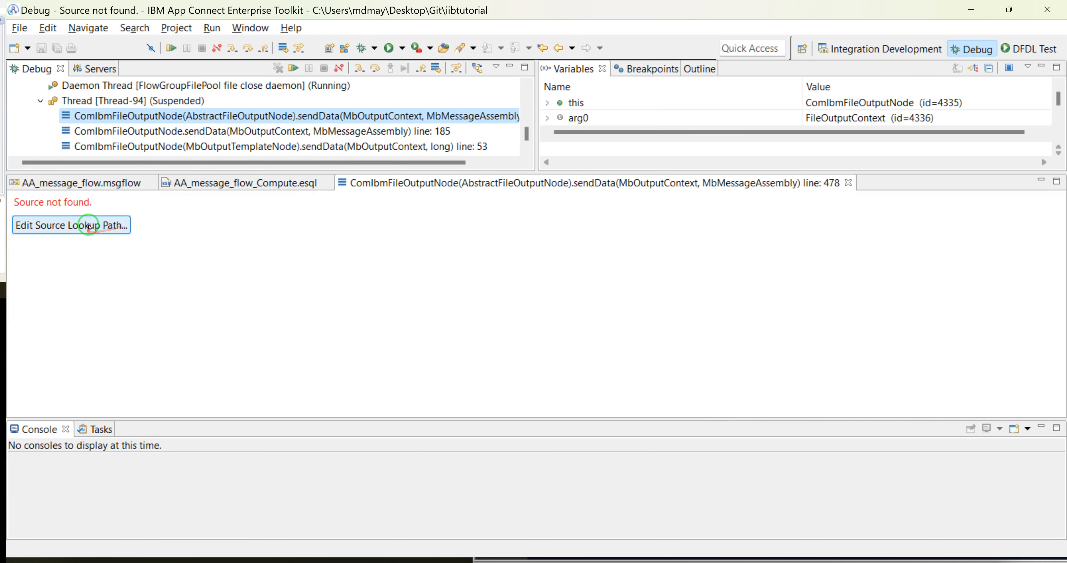
click(89, 226)
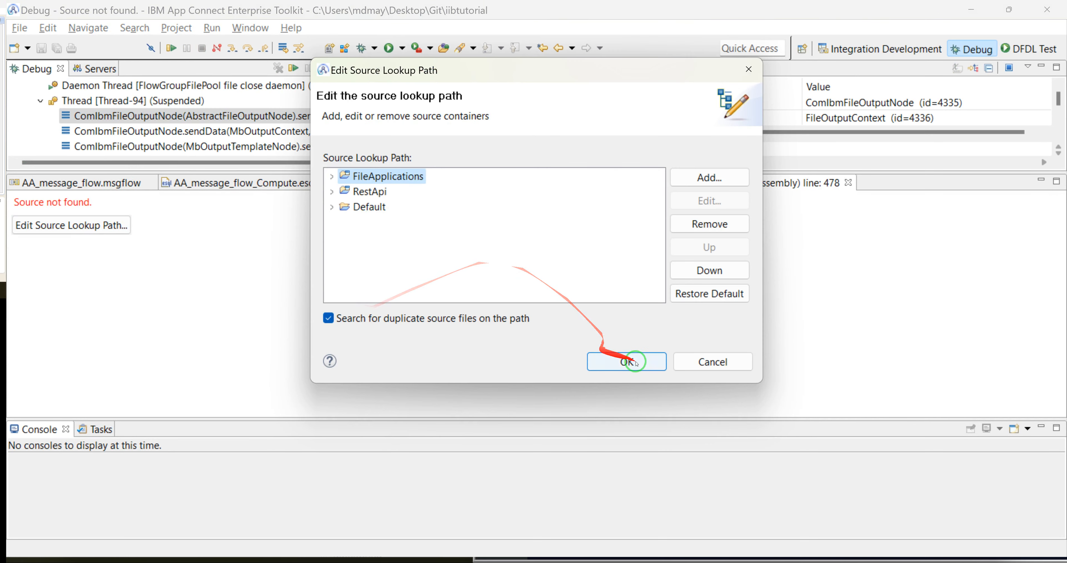
click(626, 361)
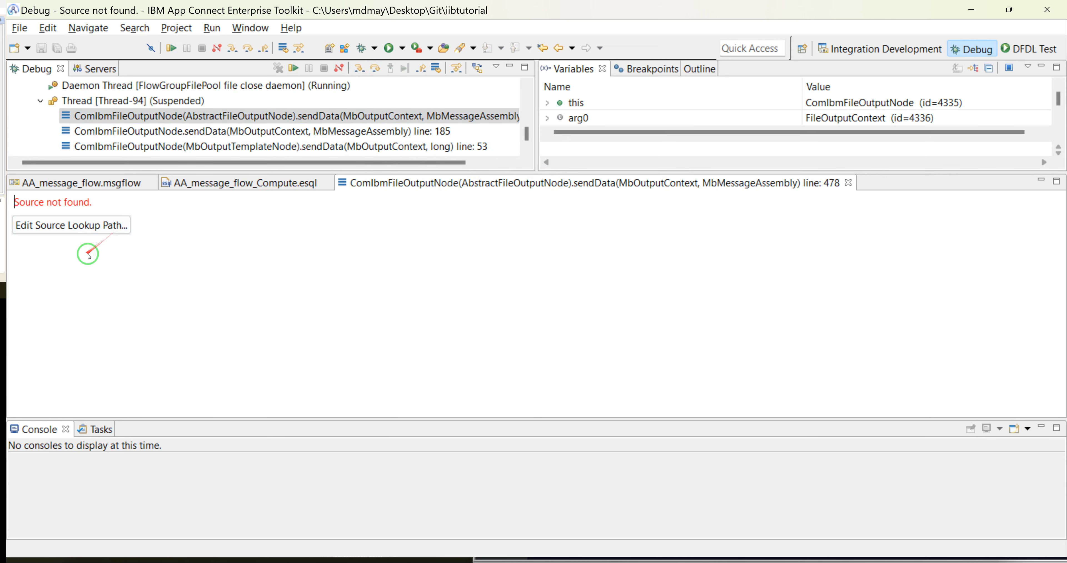
click(293, 68)
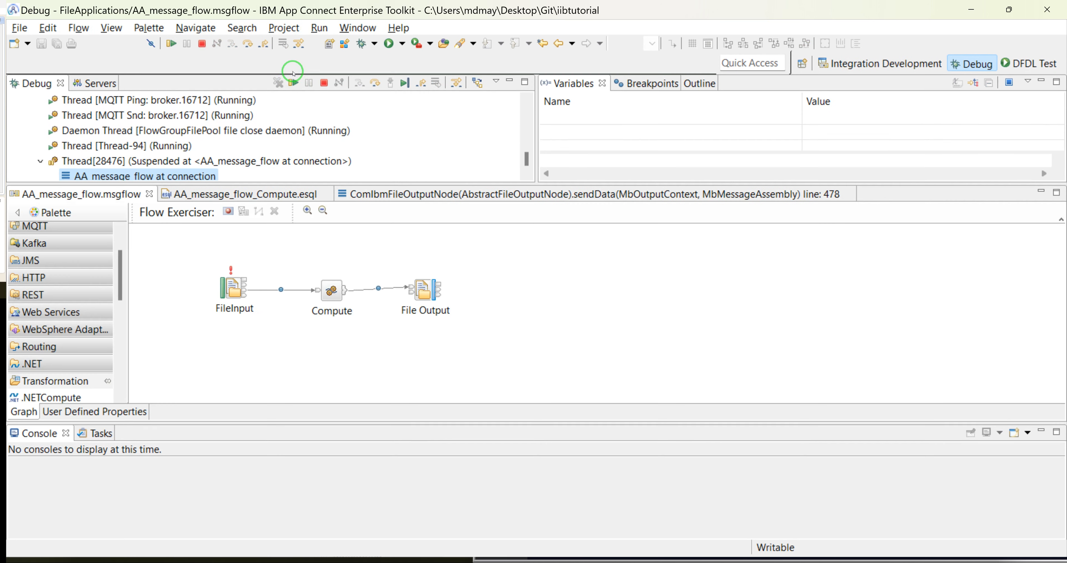
Step: Find ExceptionList in the Variables view and examine its detail text for the cause of the File Output failure
click(612, 119)
scroll(612, 121, down, 2)
scroll(606, 126, up, 5)
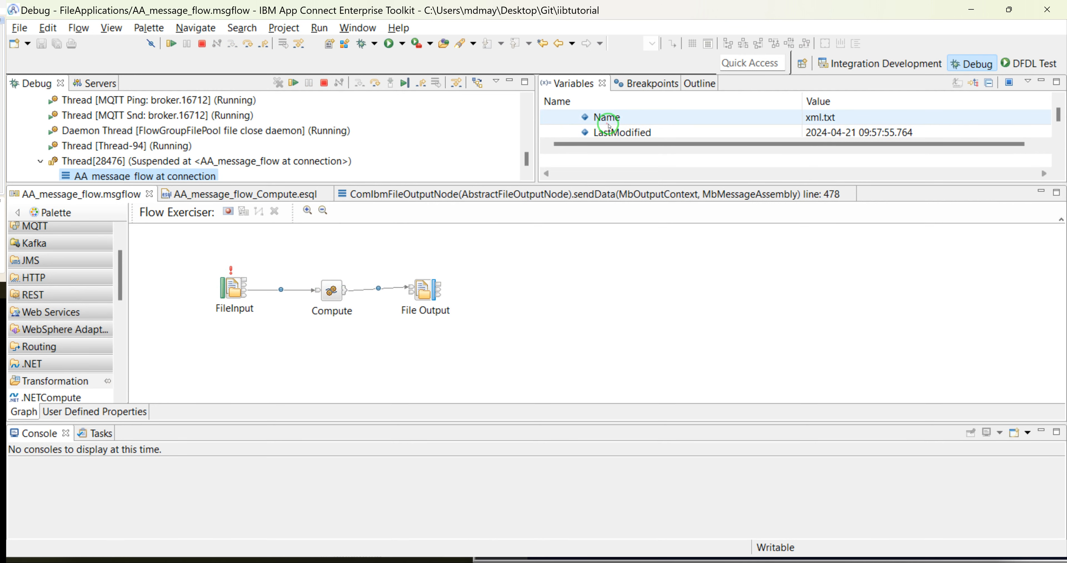
click(545, 121)
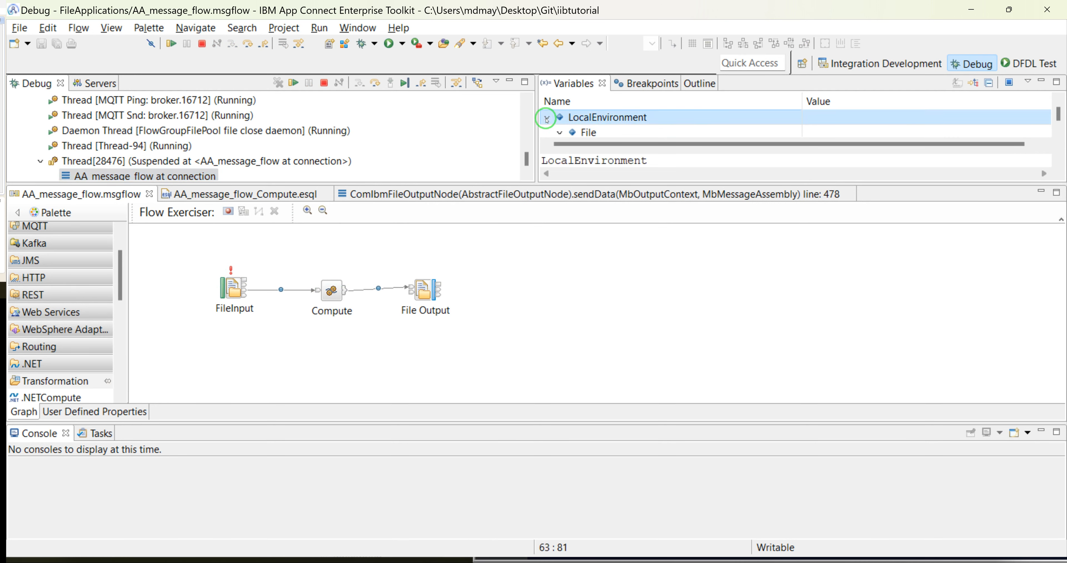
scroll(965, 133, down, 2)
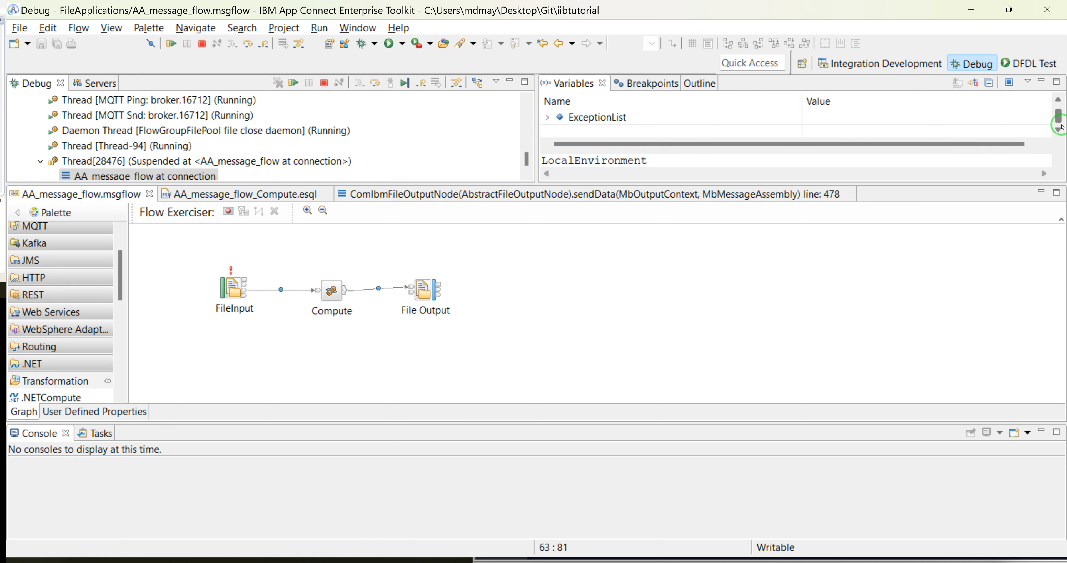
click(613, 117)
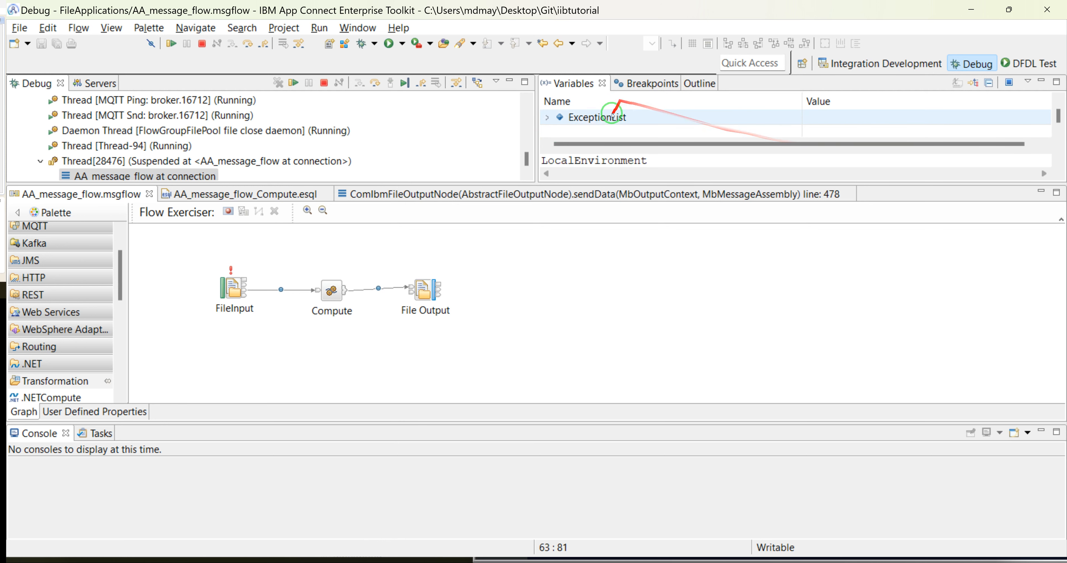
scroll(637, 160, down, 2)
scroll(638, 159, down, 12)
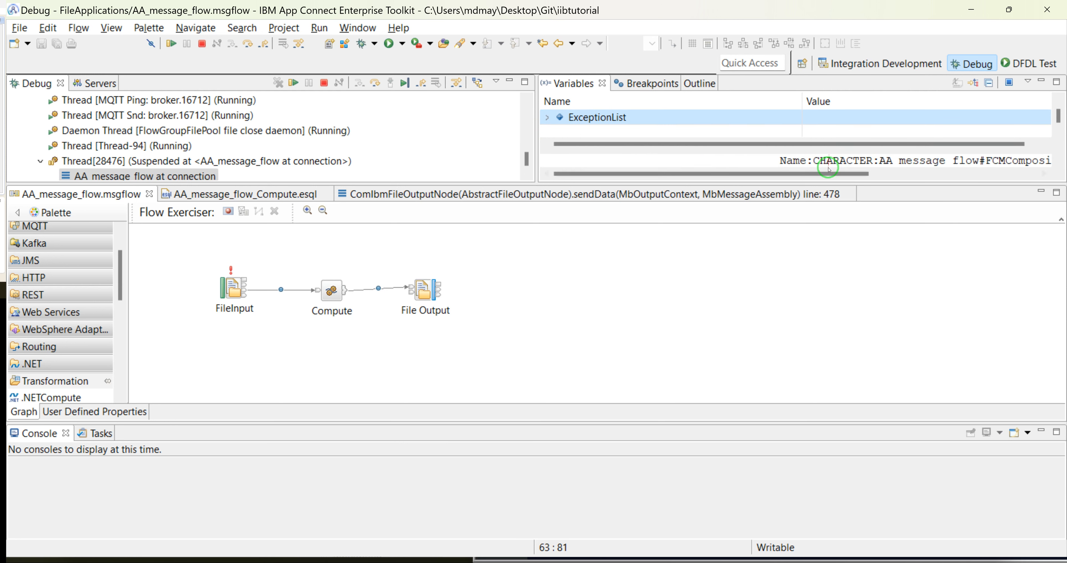
scroll(829, 166, down, 1)
drag(826, 174, 920, 182)
scroll(775, 158, down, 1)
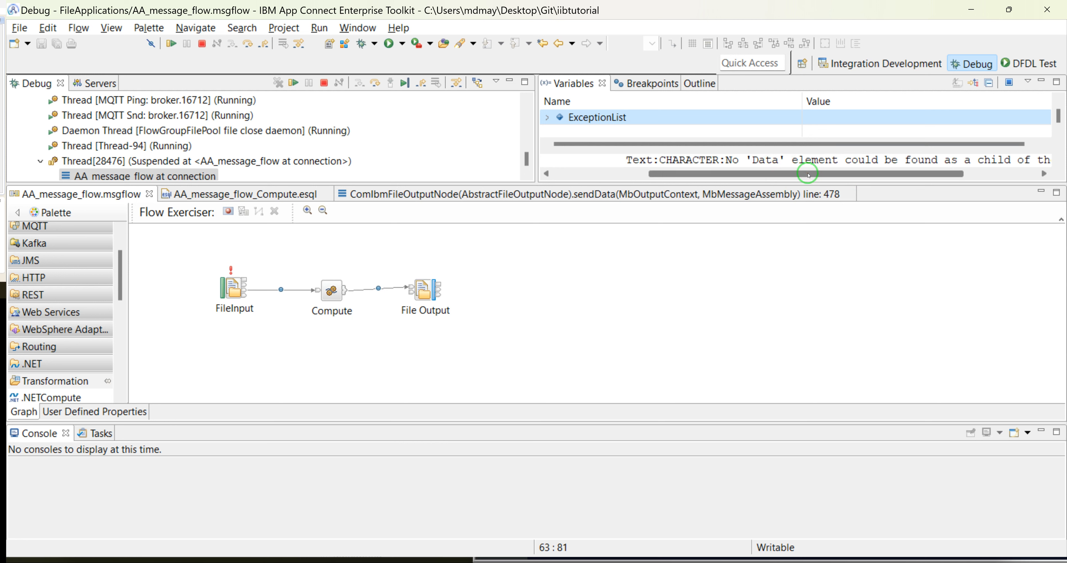
drag(808, 175, 922, 184)
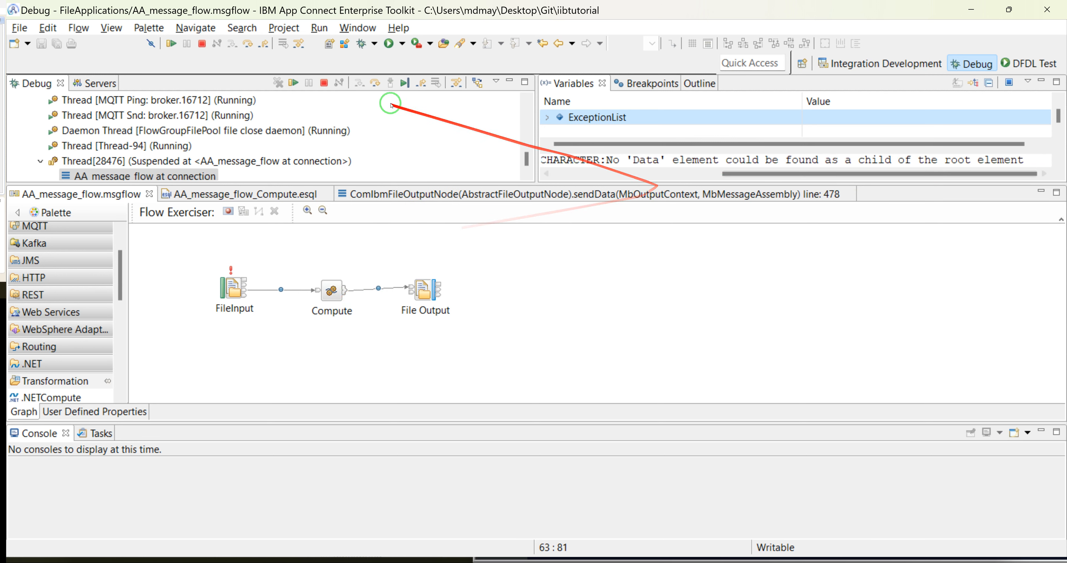
Step: Run the flow to completion, then change line 6 of the Compute node's ESQL to SET OutputRoot.JSON =InputRoot.XMLNSC; and save it
click(404, 84)
double_click(331, 290)
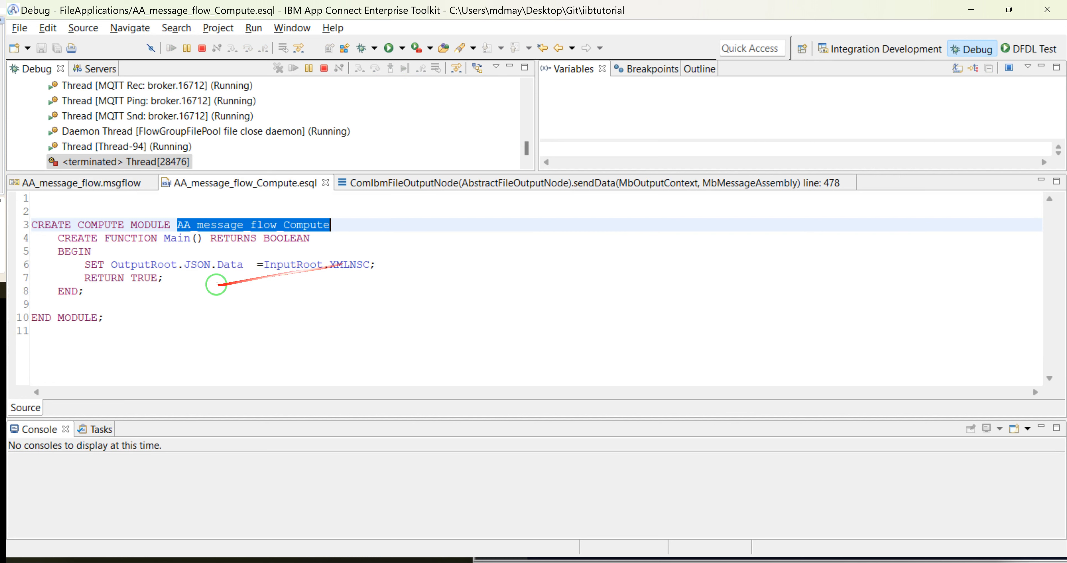
click(223, 264)
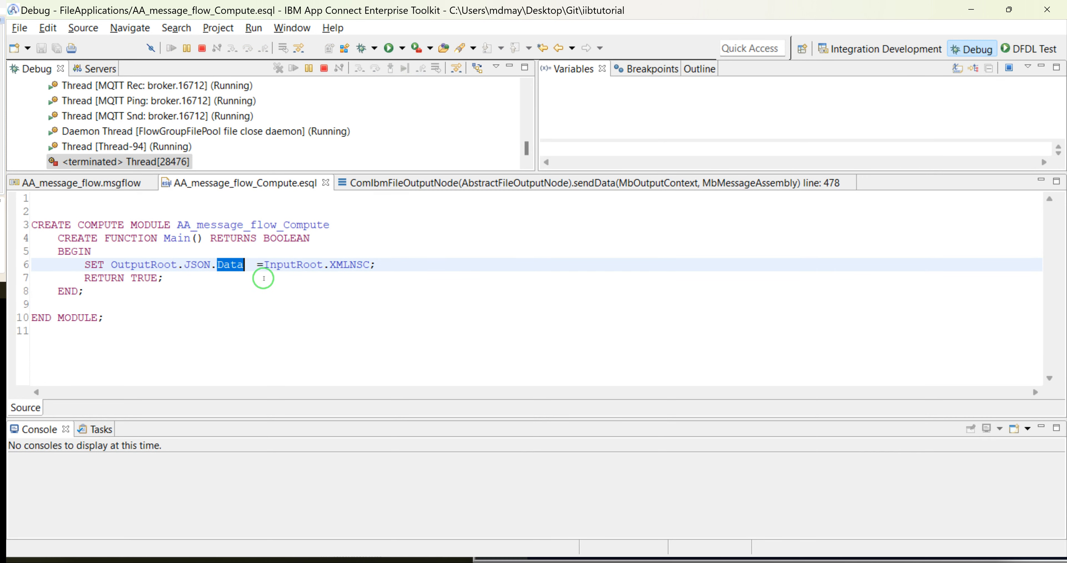
key(BackSpace)
key(BackSpace)
key(ctrl+s)
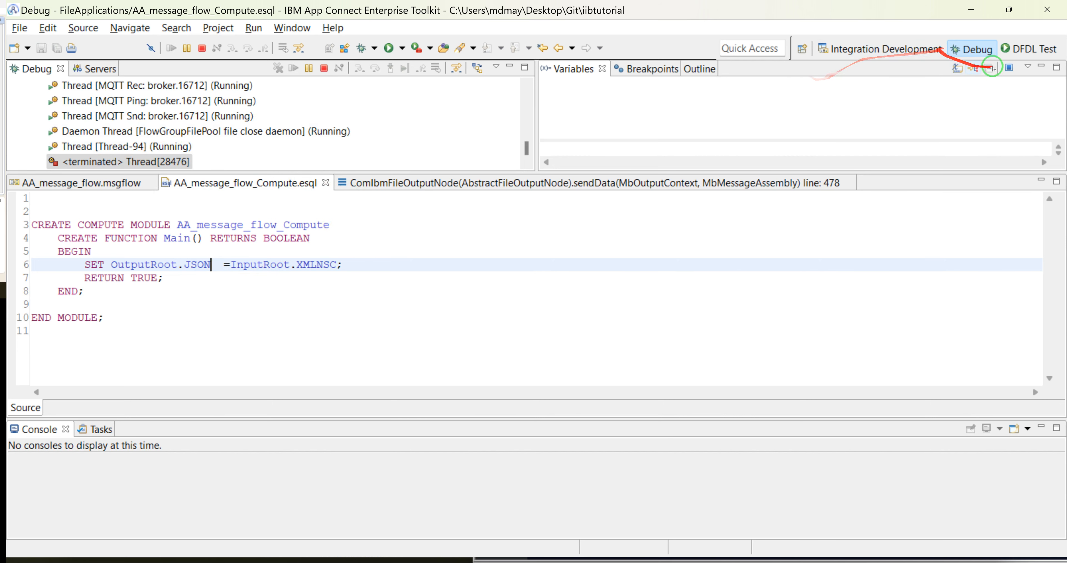
Step: Switch to the Integration Development perspective and deploy FileApplications to integration server b
click(872, 48)
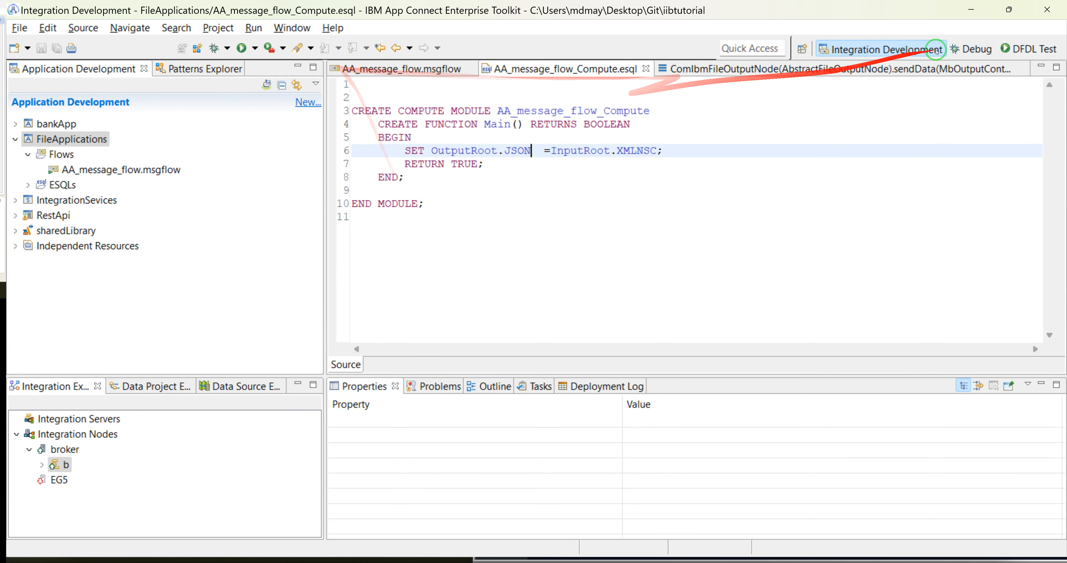
drag(83, 139, 68, 467)
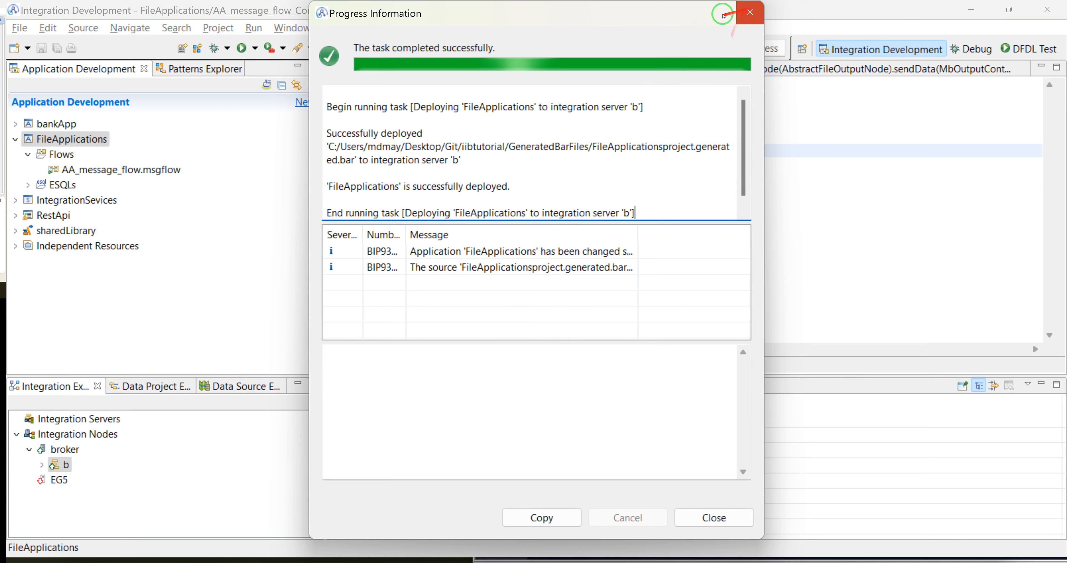
click(748, 13)
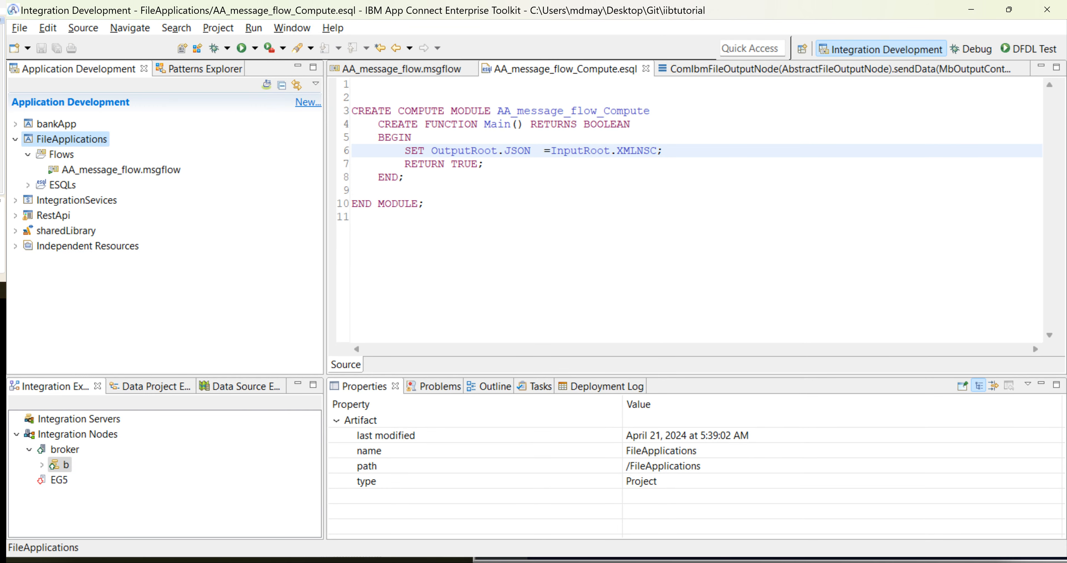
Step: Switch to File Explorer and check the text document named file in the out folder under Desktop\wsdl\file
key(alt+Tab)
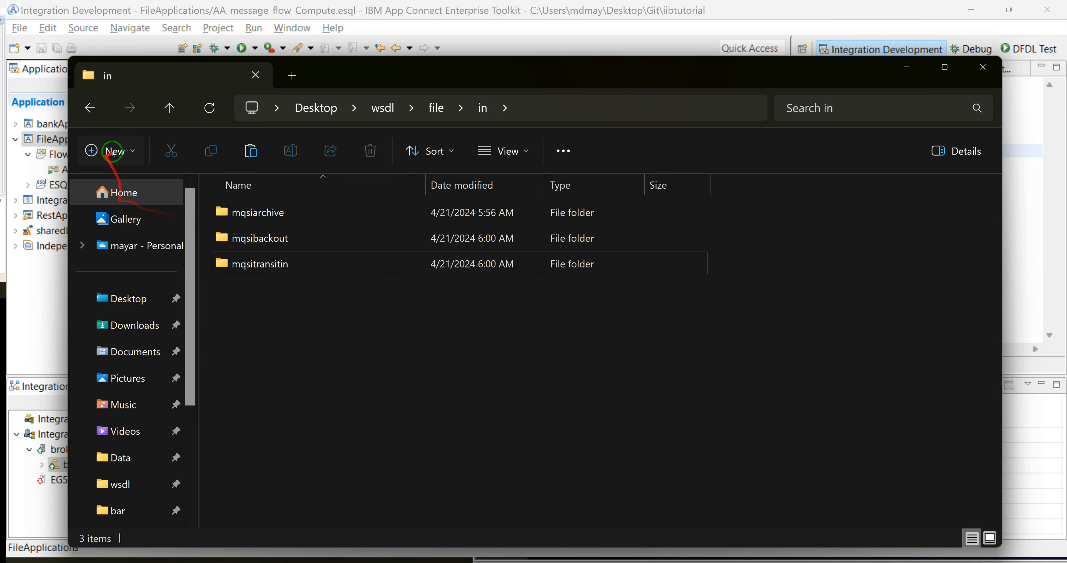
click(89, 107)
double_click(461, 242)
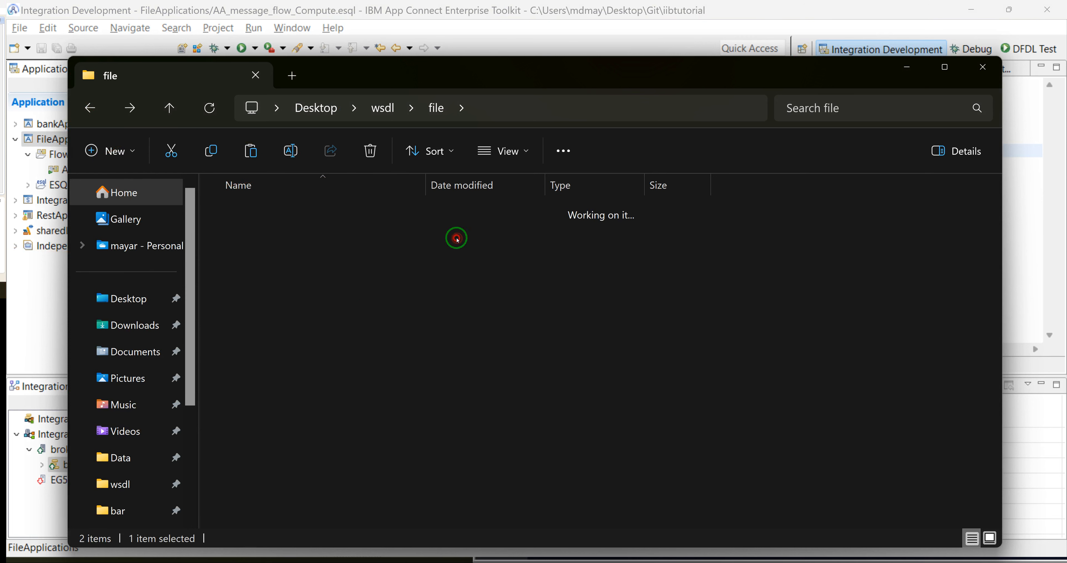
drag(237, 219, 60, 137)
click(244, 212)
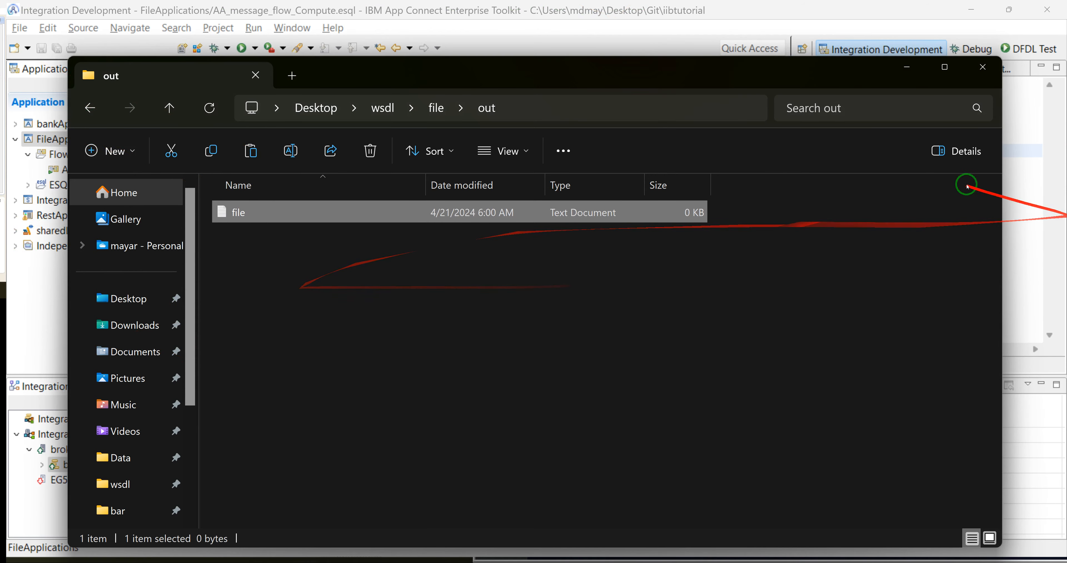
click(429, 109)
click(370, 247)
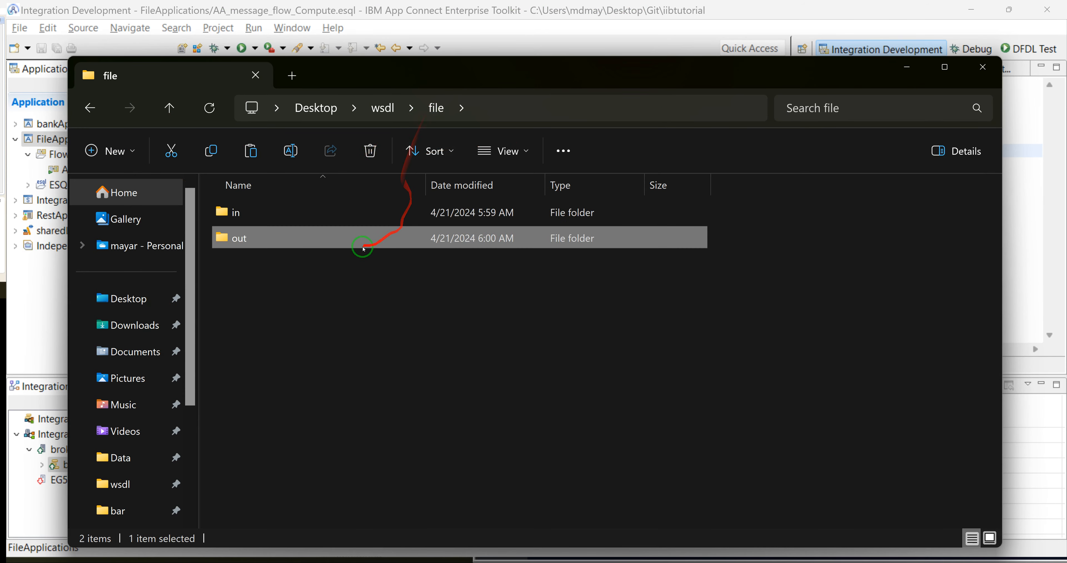
Step: Open the mqsibackout folder inside the in folder and check it for the backed-out xml file
double_click(236, 212)
right_click(277, 303)
click(261, 238)
double_click(261, 238)
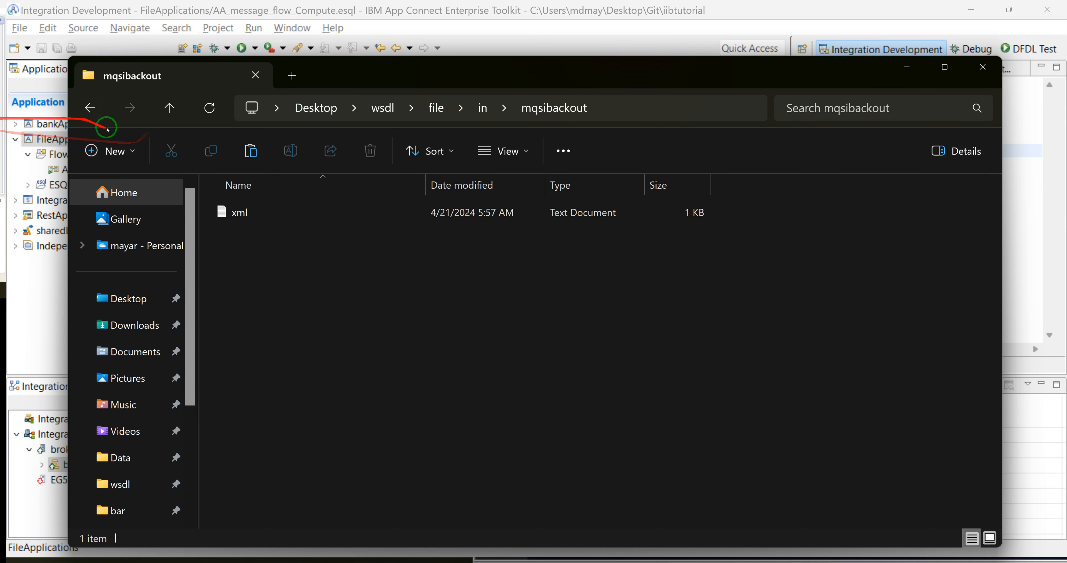
click(213, 218)
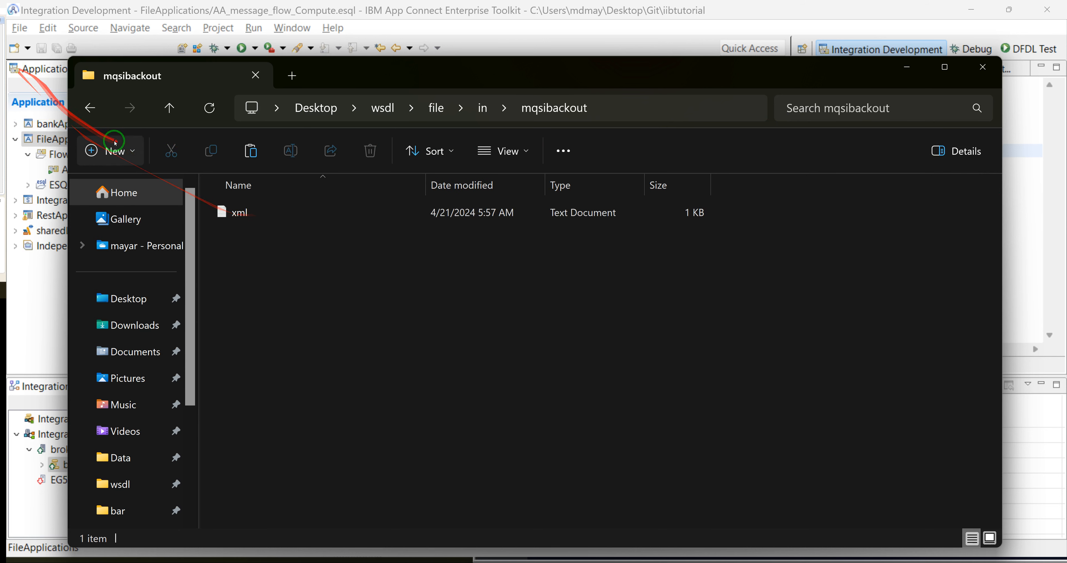
Step: Paste the copied xml file into the in folder again and switch back to App Connect Enterprise Toolkit
click(90, 109)
right_click(266, 345)
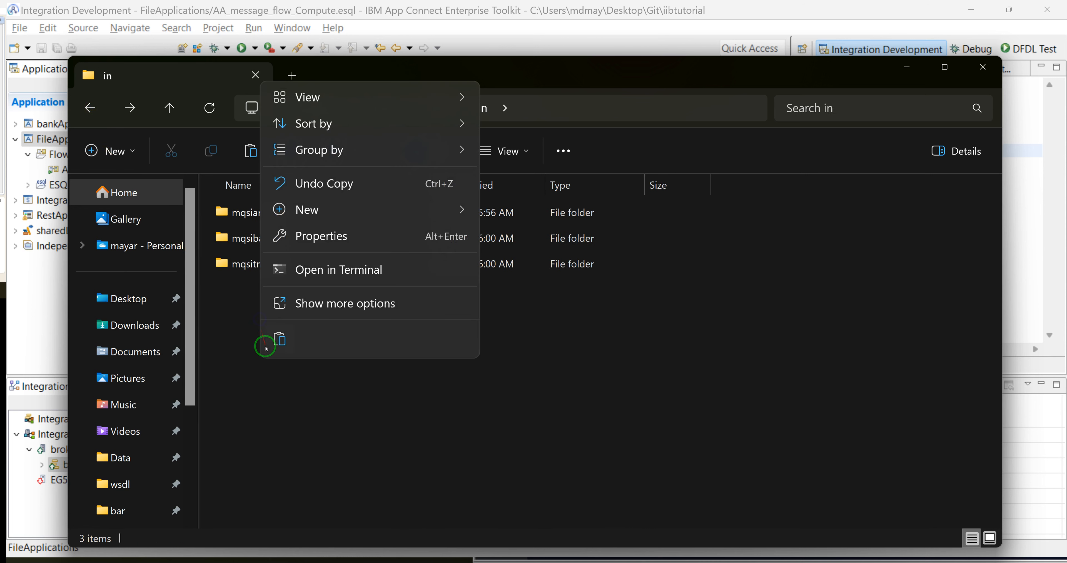
click(280, 339)
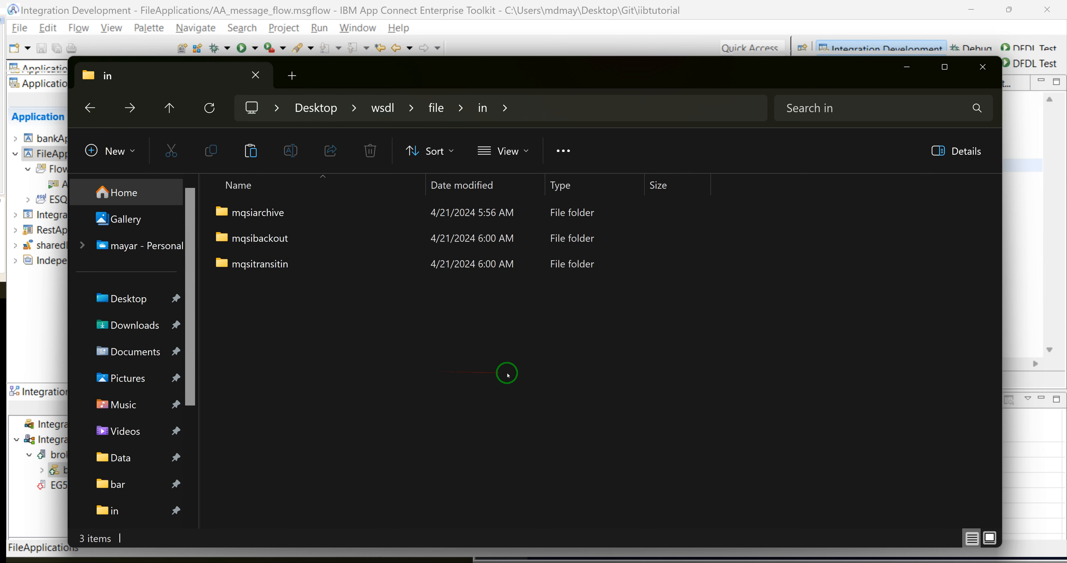
click(1044, 298)
click(623, 319)
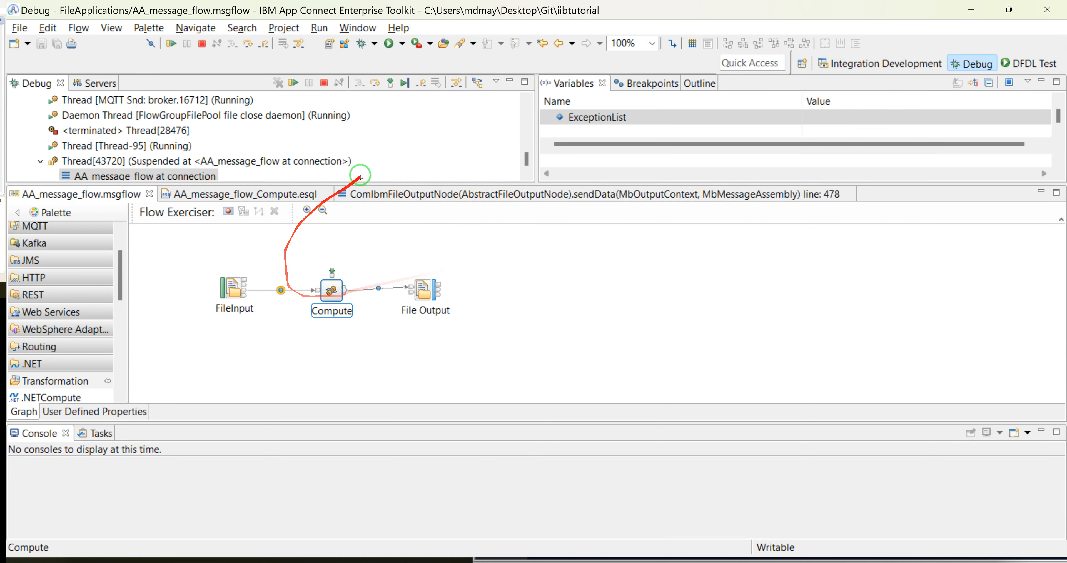
Step: Step the suspended AA_message_flow over the Compute node and enlarge the list of message variables
click(375, 82)
click(590, 117)
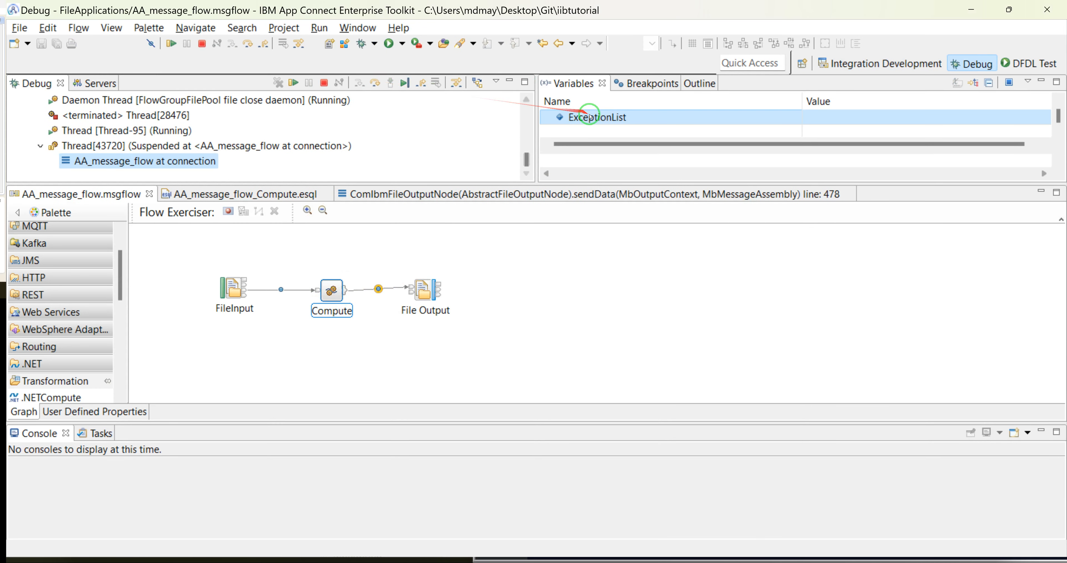
scroll(658, 122, up, 2)
scroll(658, 122, down, 1)
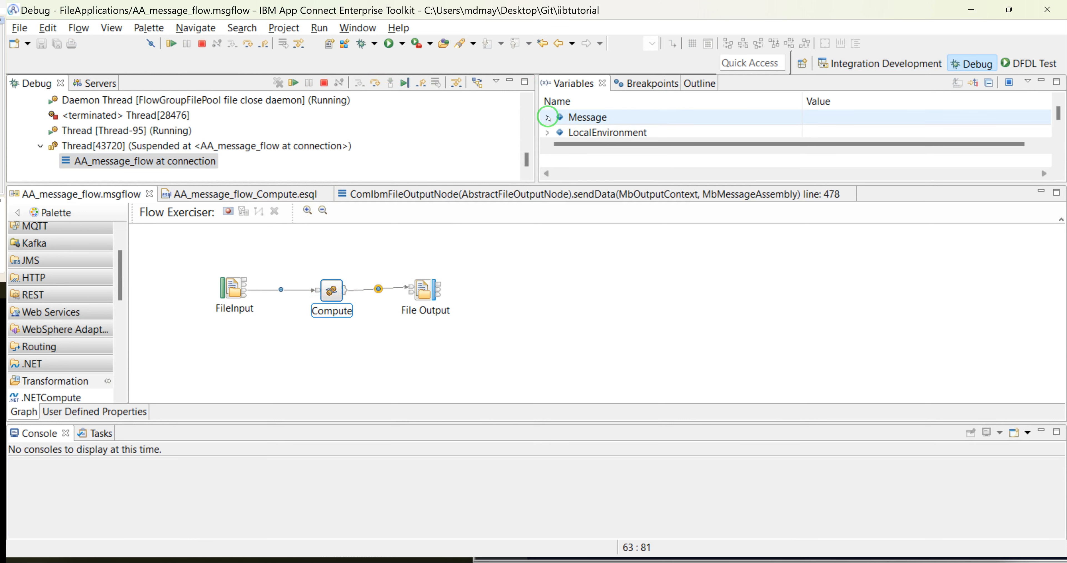
click(550, 119)
click(573, 89)
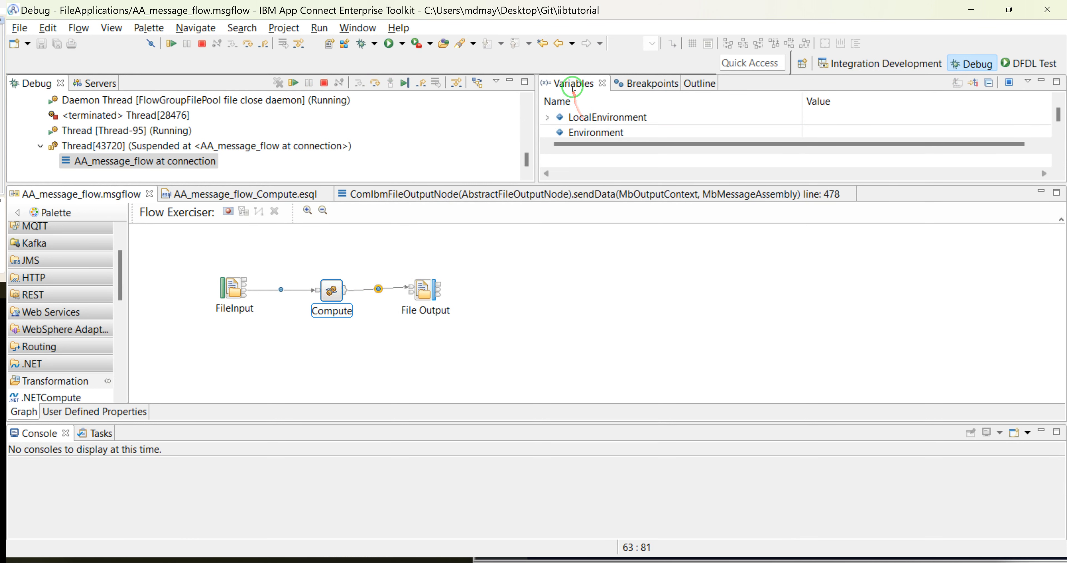
double_click(573, 85)
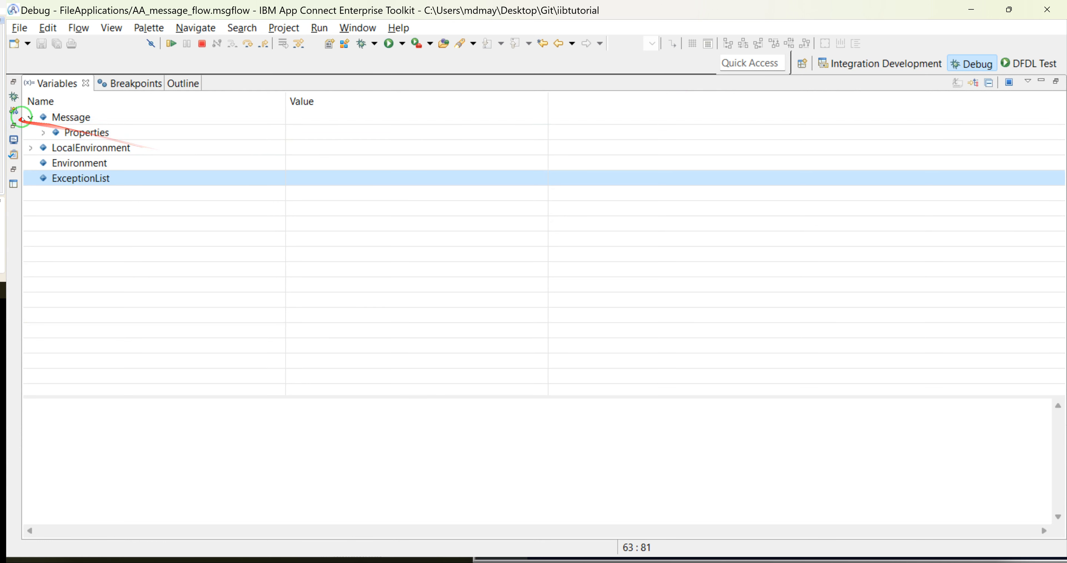
Step: Examine the Message tree and its Properties folder, and restore the debug layout
click(32, 117)
click(32, 118)
click(32, 117)
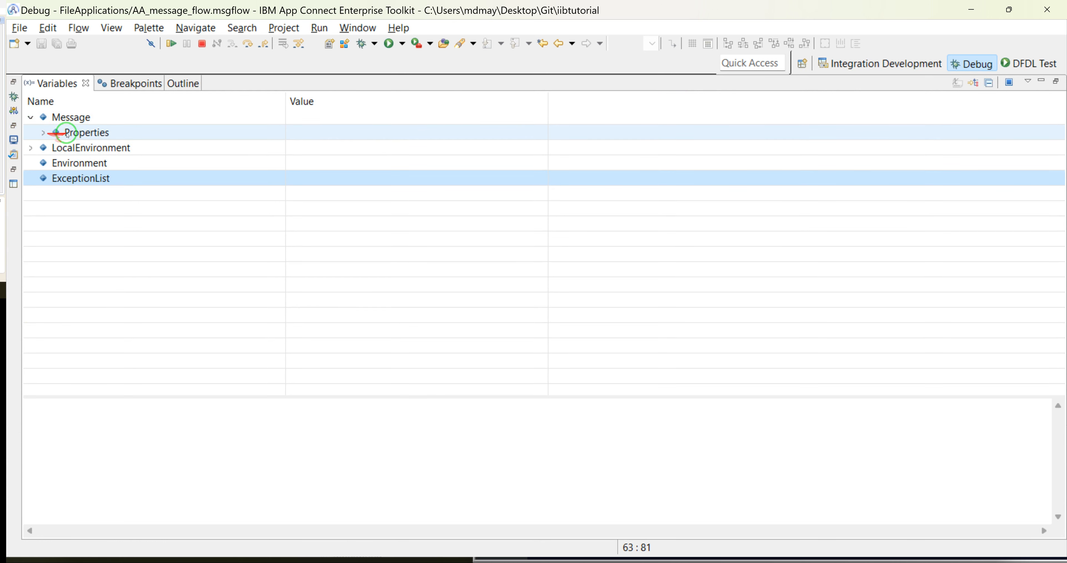
click(43, 133)
click(44, 133)
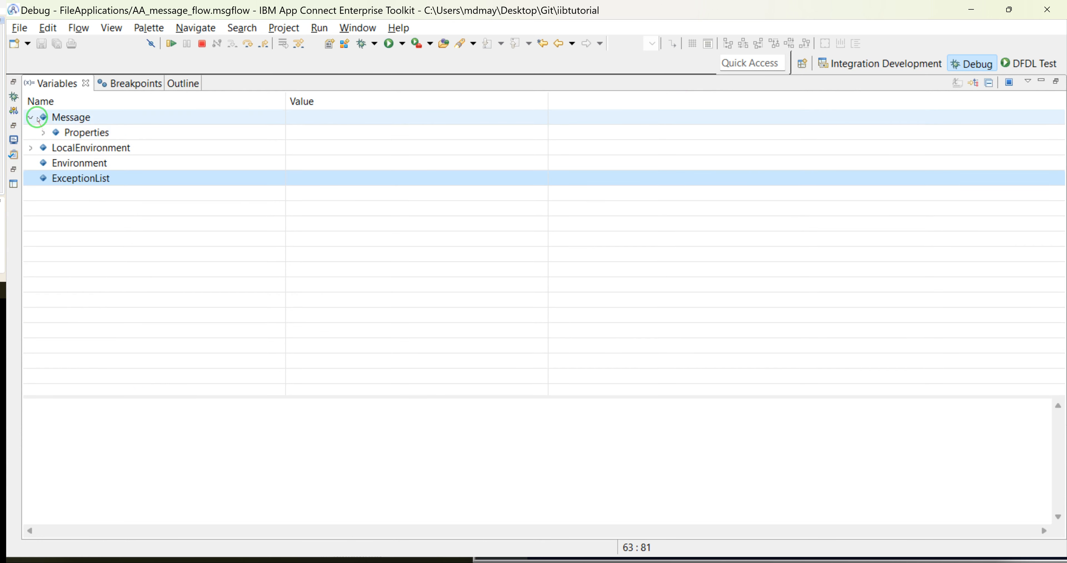
double_click(54, 83)
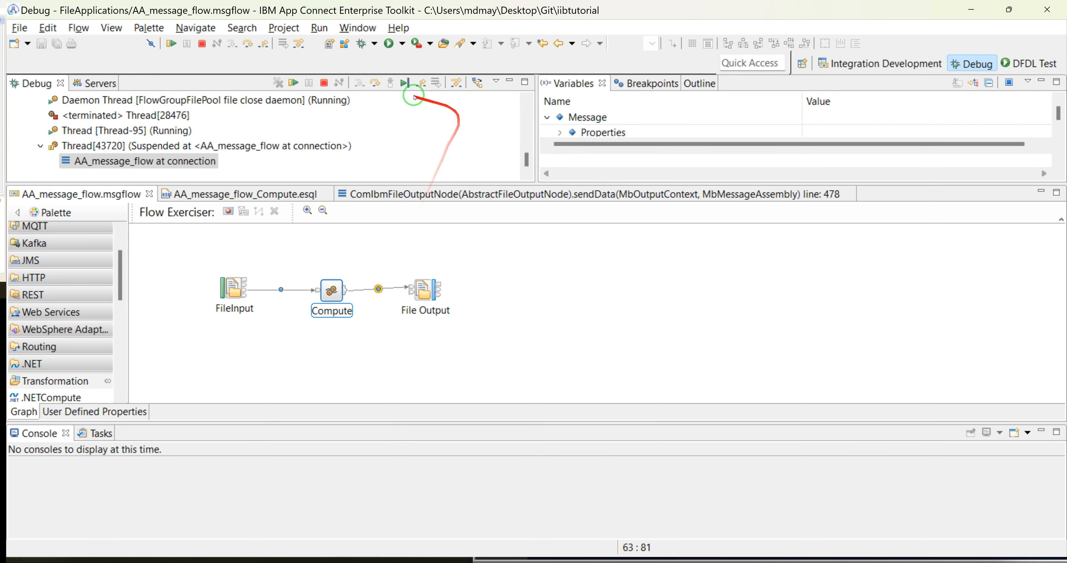
Step: Run the suspended flow to completion and check the out folder under Desktop\wsdl\file in File Explorer
click(402, 84)
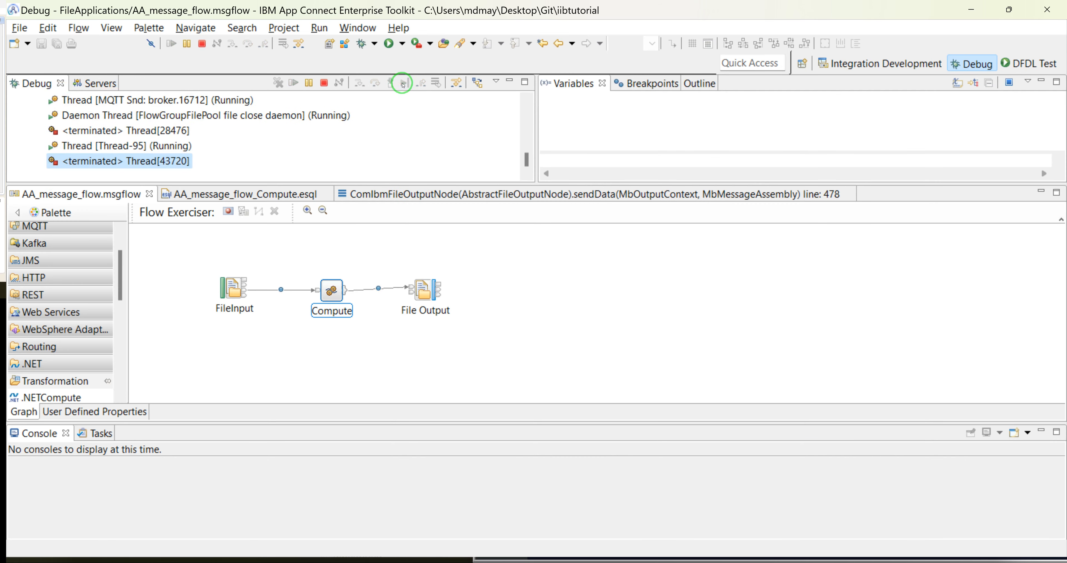
click(970, 10)
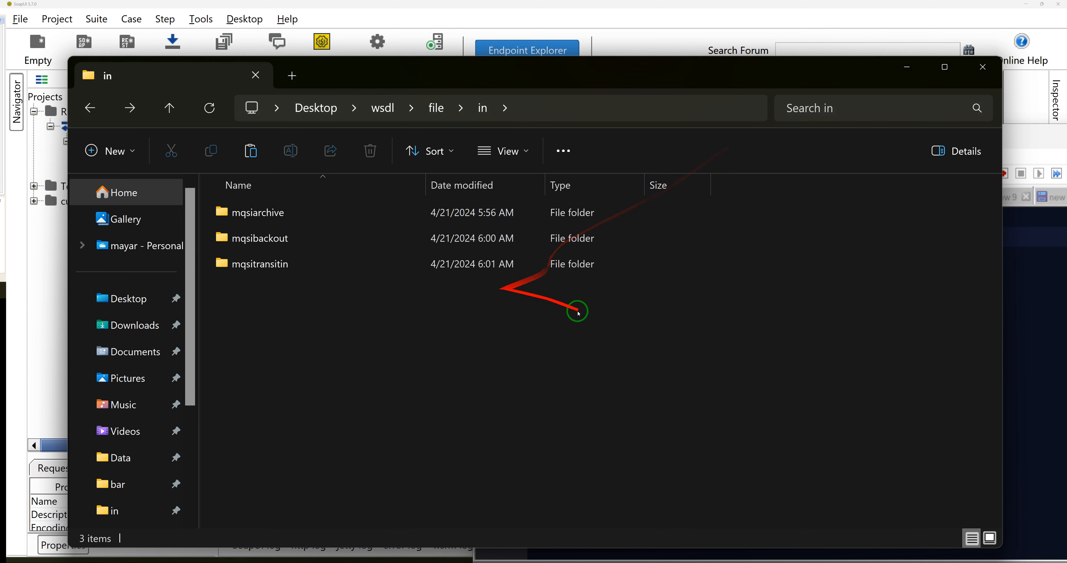
click(169, 108)
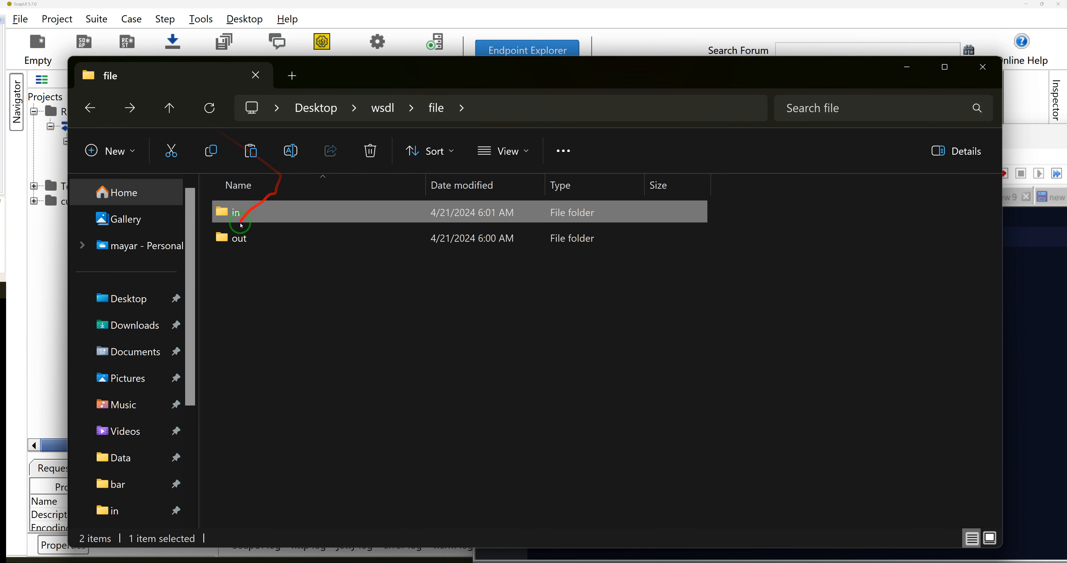
double_click(242, 238)
click(250, 213)
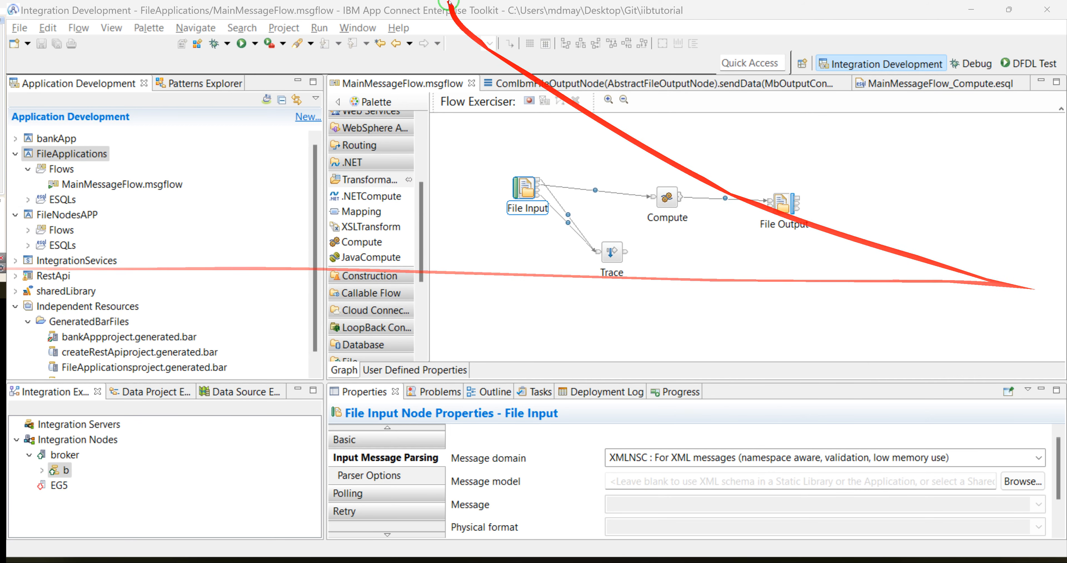
Step: Set the File Input node's polling interval to 1 second in MainMessageFlow and save the flow
click(532, 190)
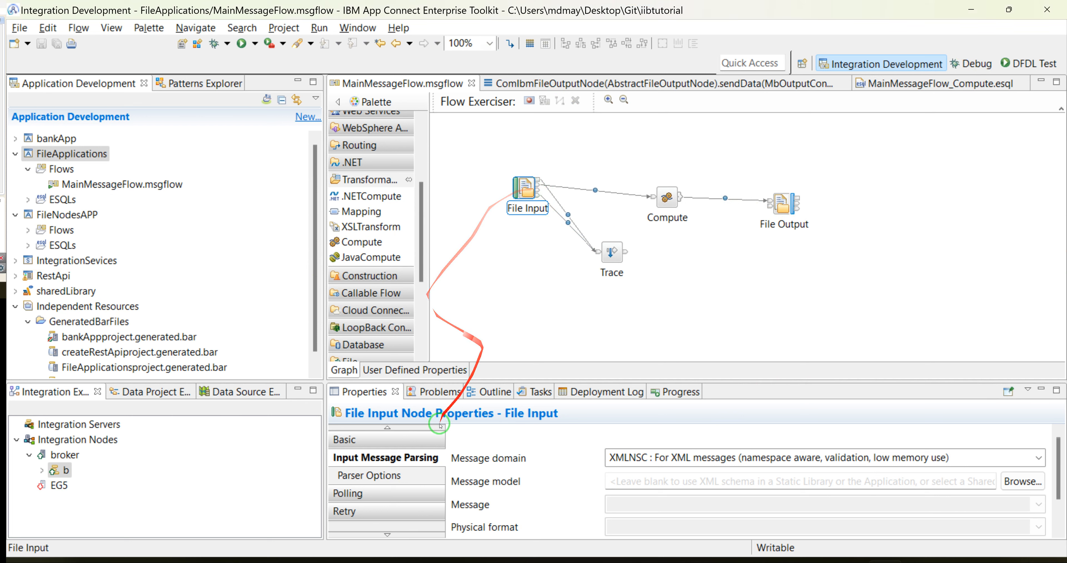
click(383, 475)
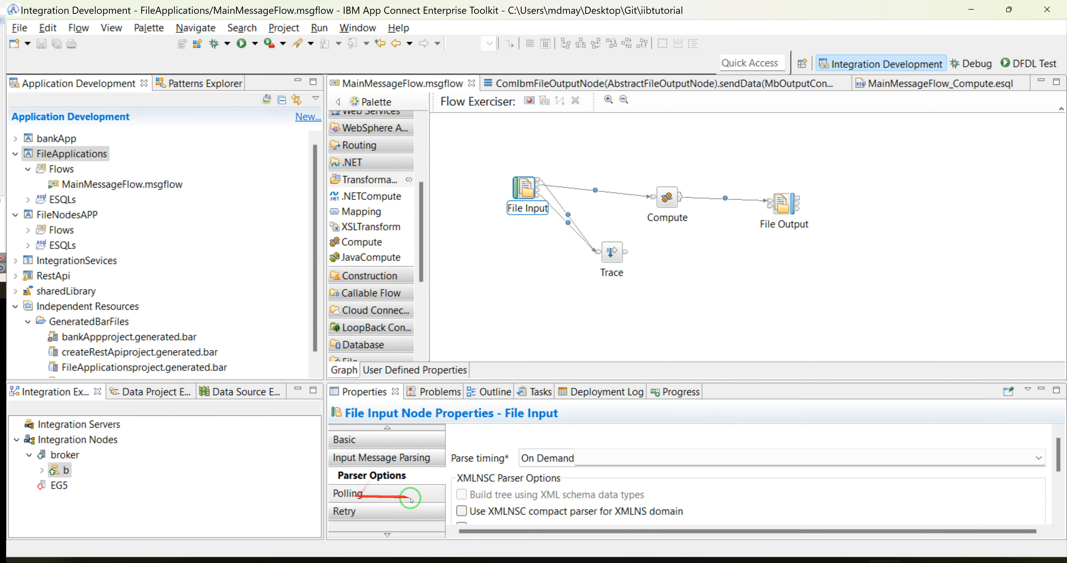
click(348, 493)
click(577, 456)
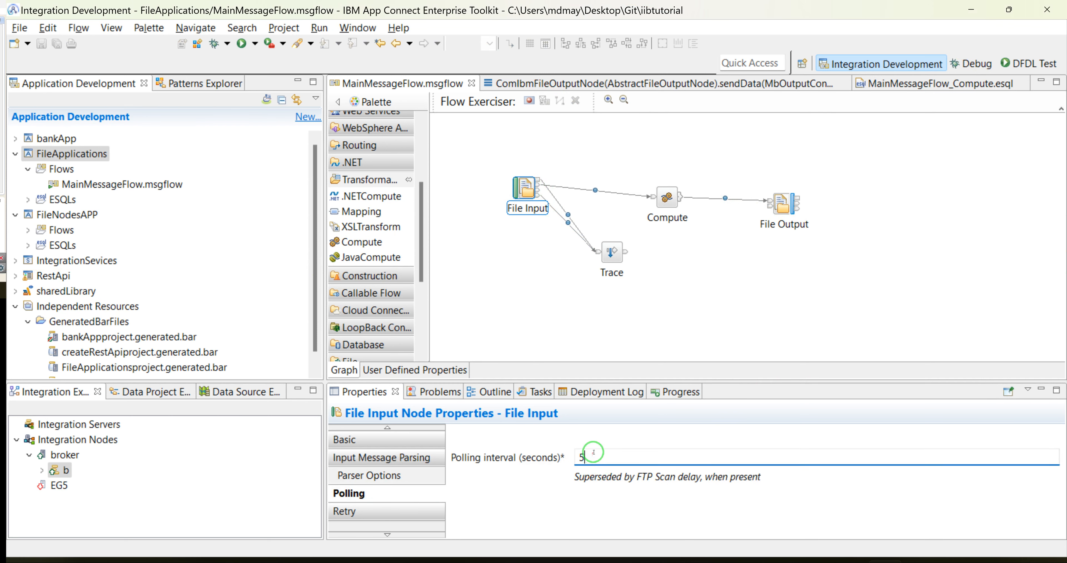
key(BackSpace)
text(2)
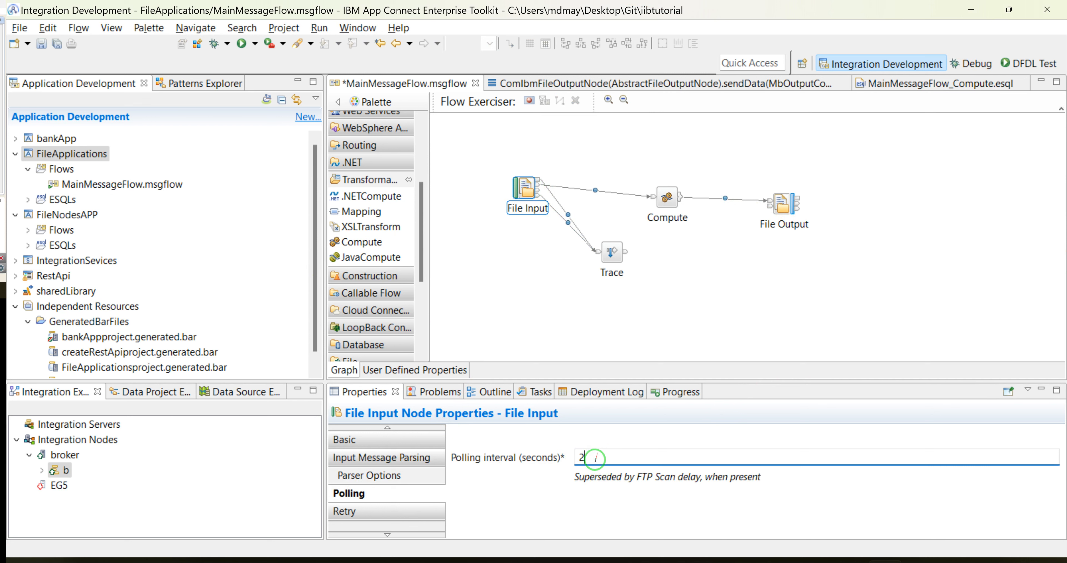
key(BackSpace)
text(1)
key(ctrl+s)
Step: Switch to File Explorer and check the in folder under Desktop\wsdl\file
mouse_move(520, 562)
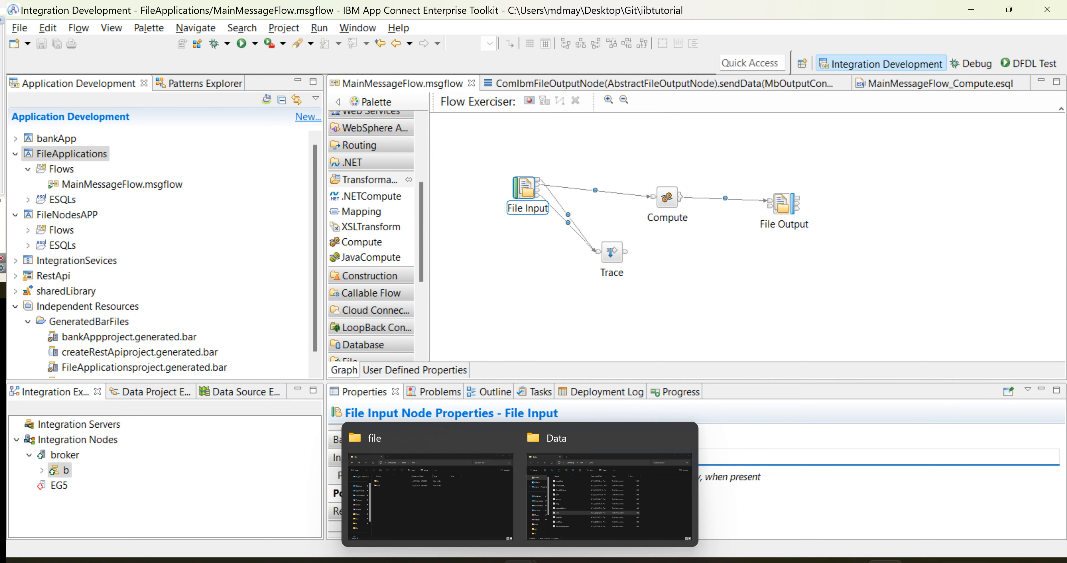
click(464, 509)
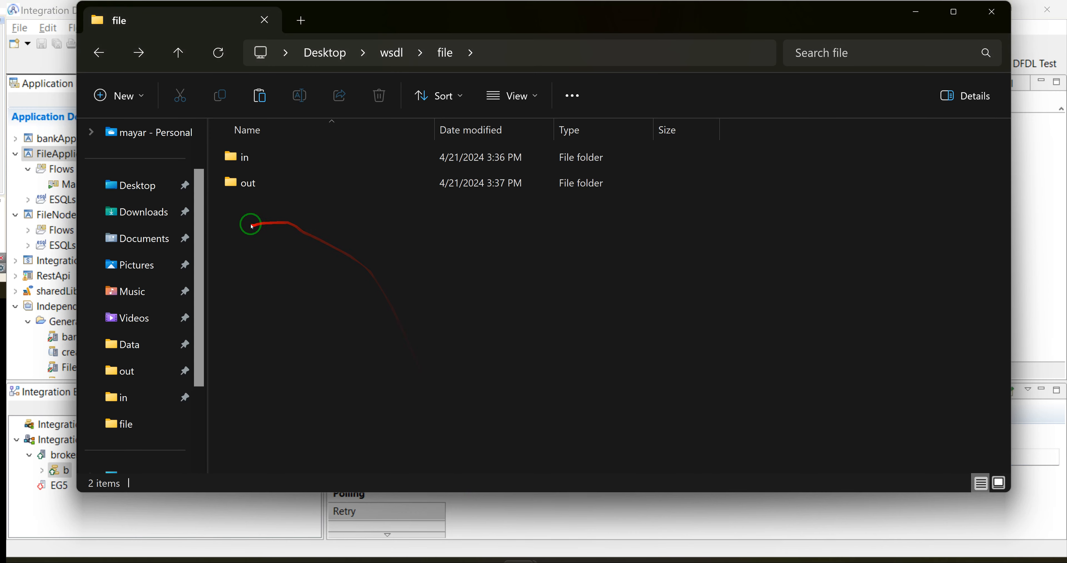
double_click(244, 157)
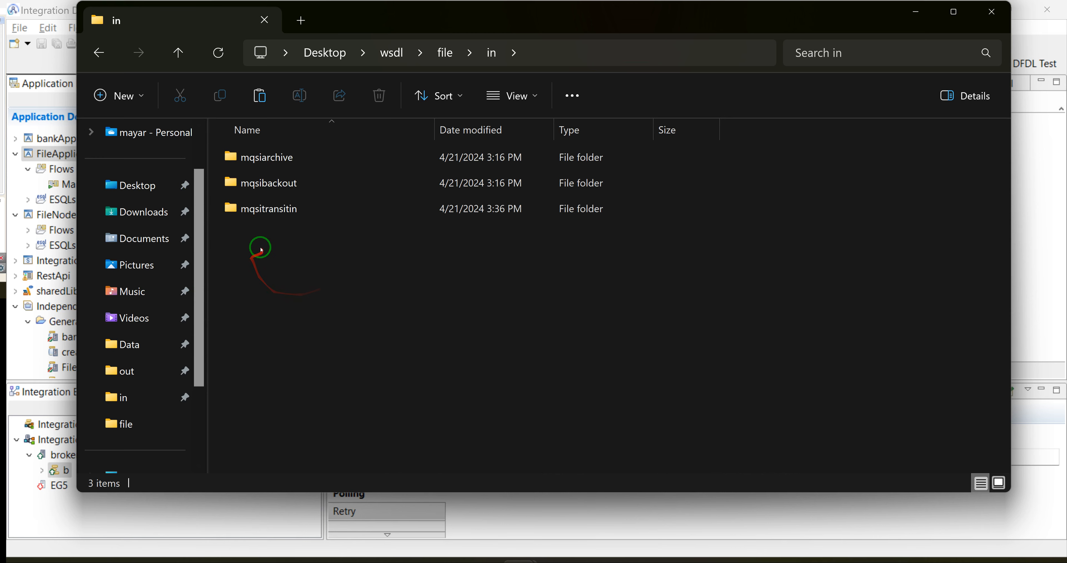
Step: Switch back to App Connect Enterprise Toolkit and deploy FileApplications to integration server b
click(1019, 259)
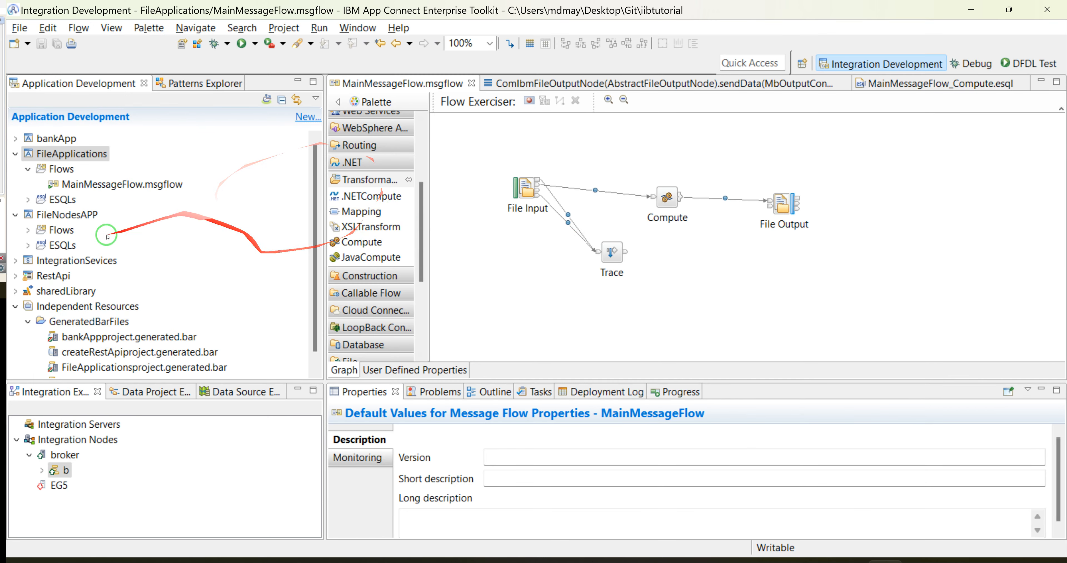
drag(71, 153, 65, 470)
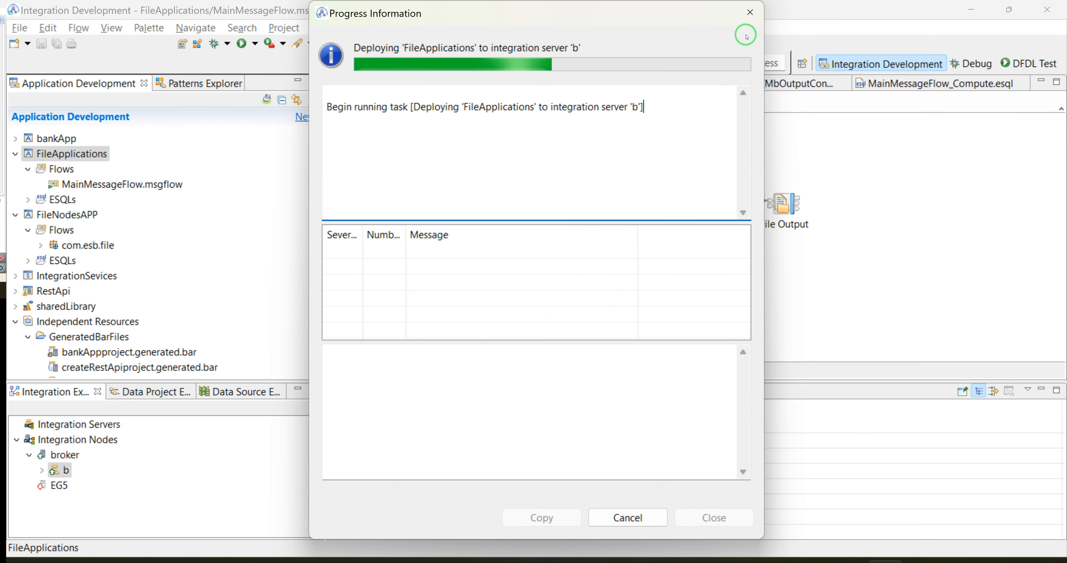
click(750, 12)
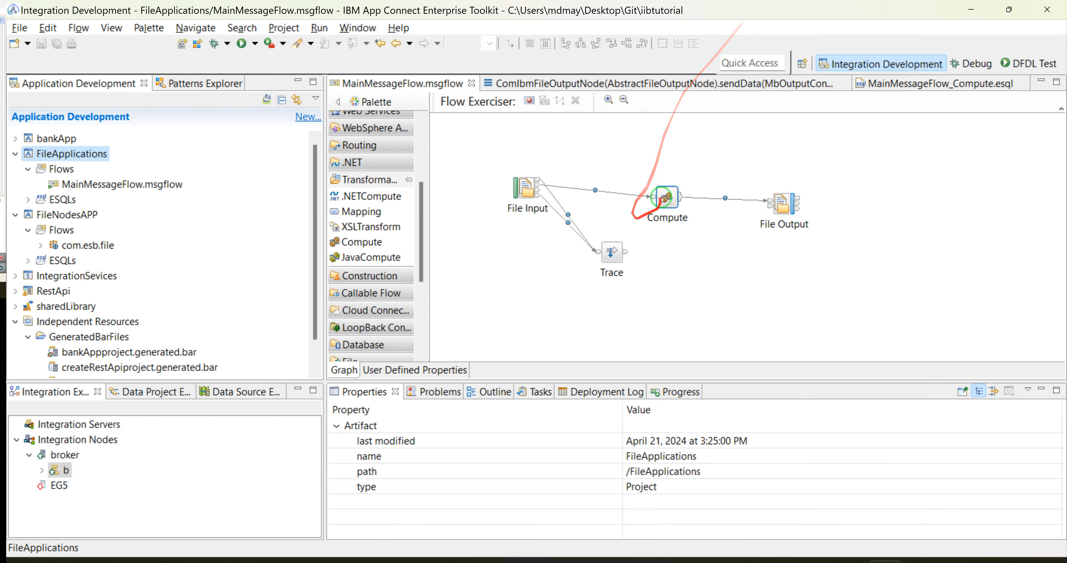
Step: Review the Compute node's ESQL assignment from InputRoot.XMLNSC to OutputRoot.JSON.Data and return to MainMessageFlow
double_click(666, 195)
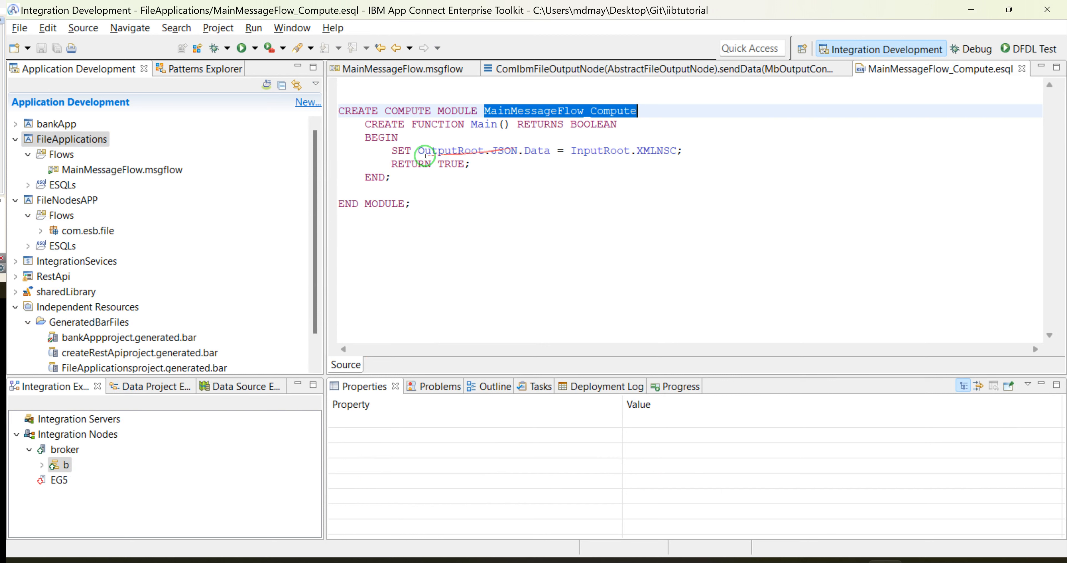
click(510, 151)
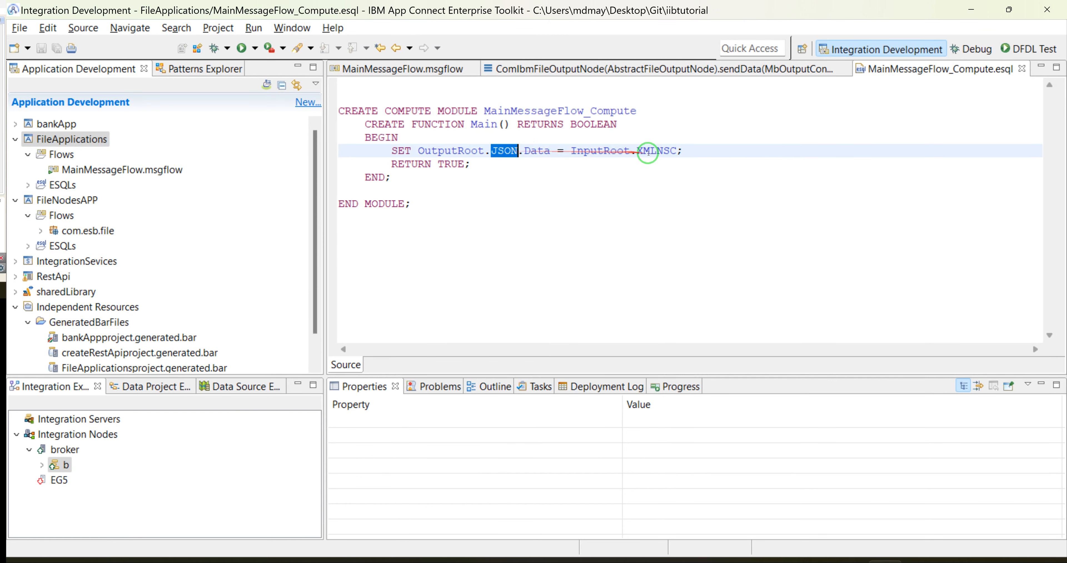
click(417, 73)
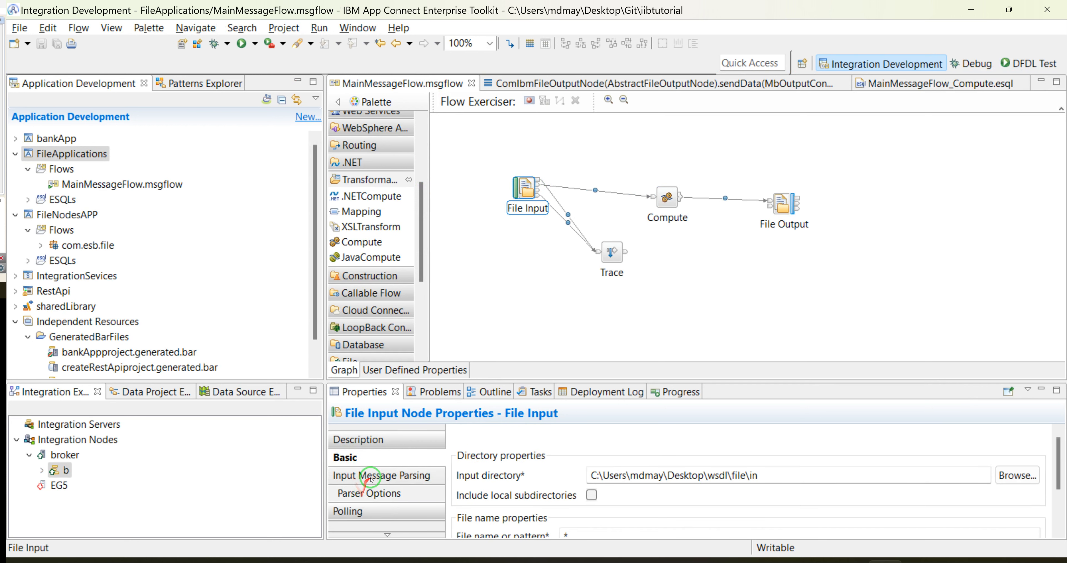
Step: Examine the File Input node's message parsing, parser options, polling, retry, records and elements, and validation settings
click(366, 476)
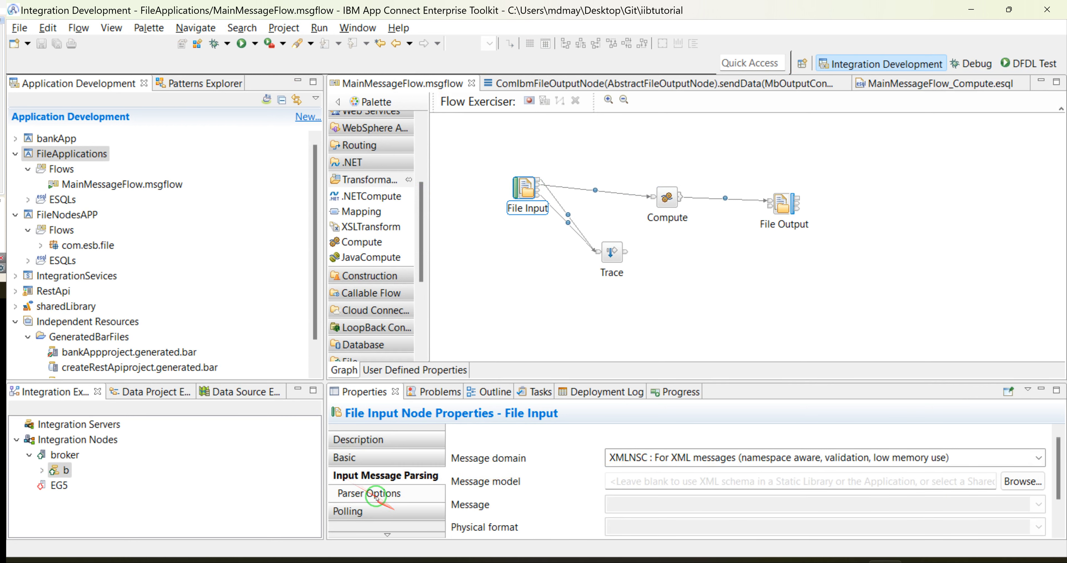
click(357, 511)
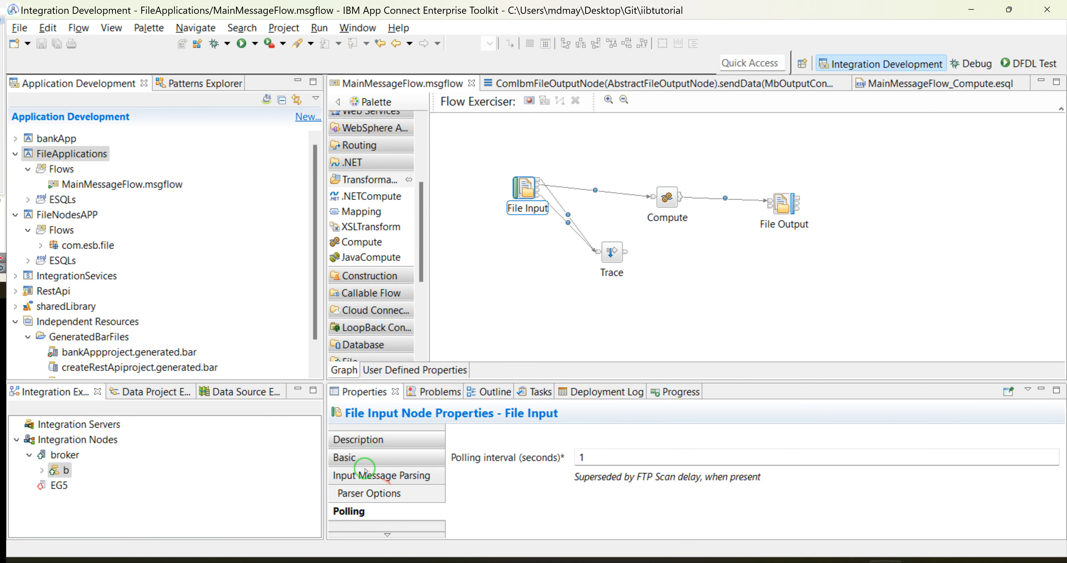
double_click(356, 392)
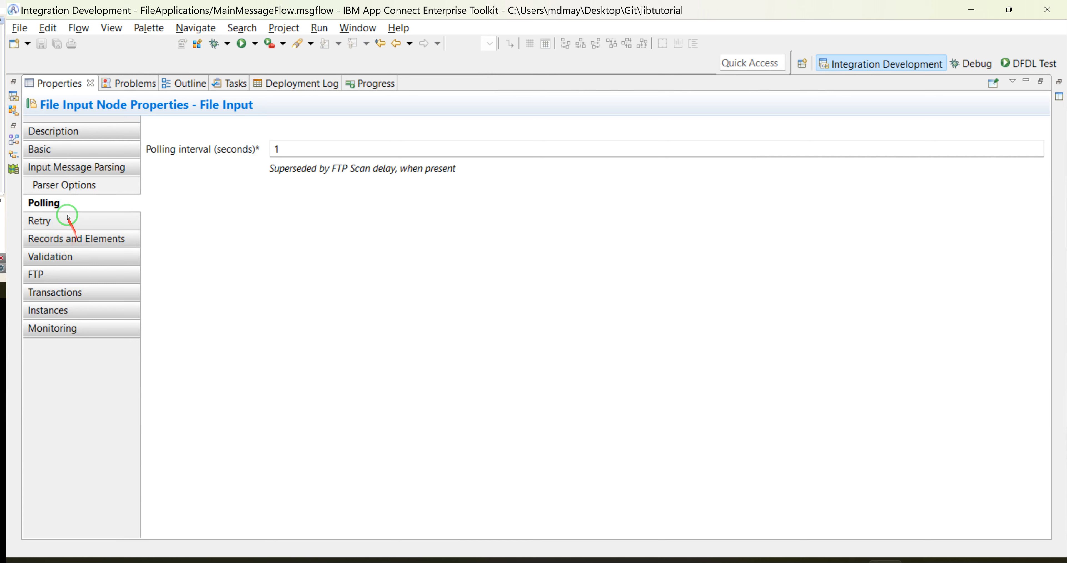
click(65, 167)
click(70, 190)
click(64, 220)
click(64, 240)
click(69, 256)
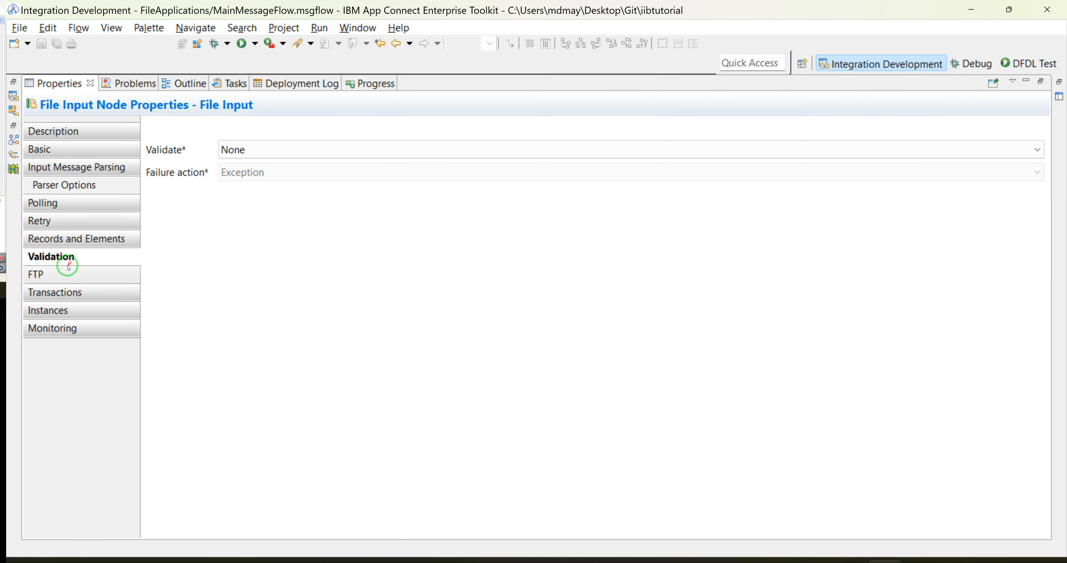
click(101, 165)
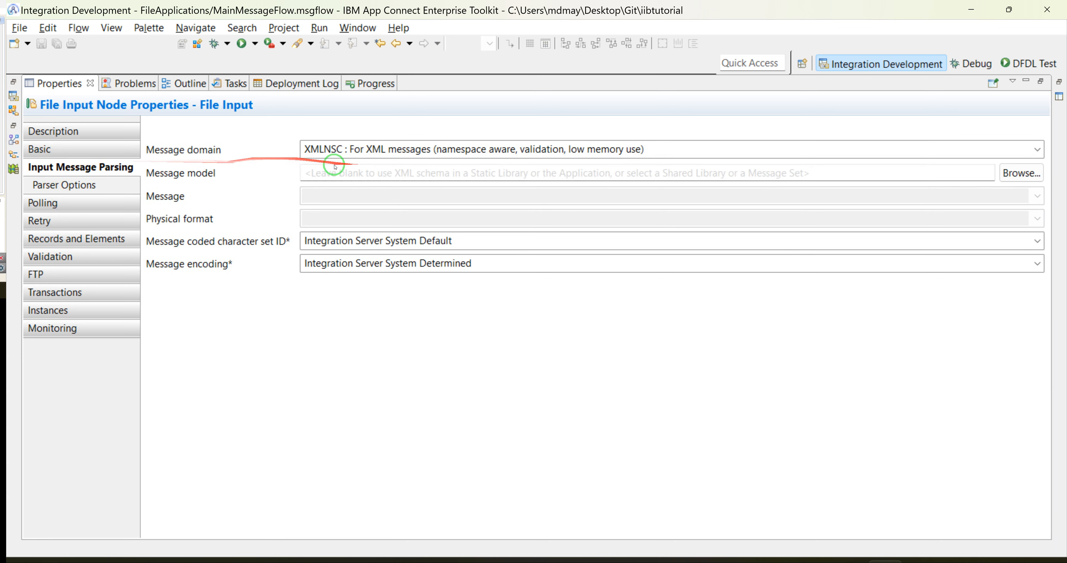
Step: Set the File Input node's file name pattern to *.txt and redeploy FileApplications to integration server b
click(62, 147)
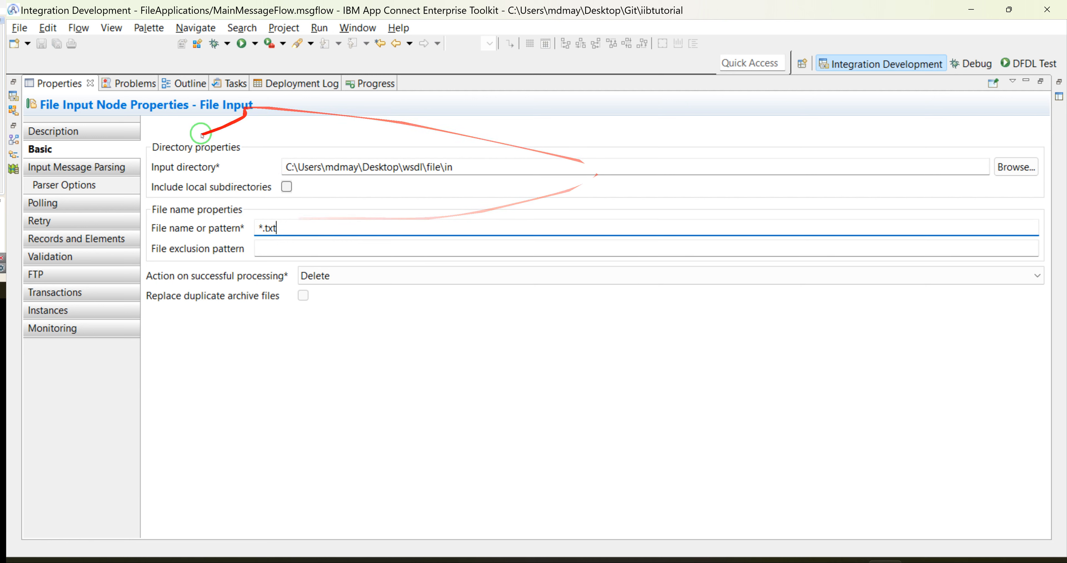
double_click(59, 83)
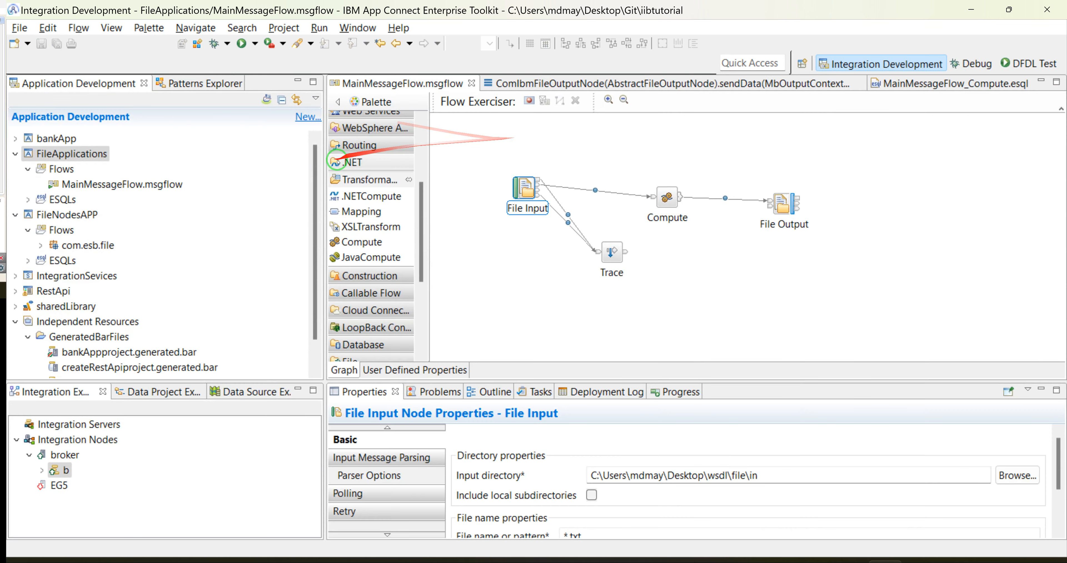
drag(72, 154, 63, 470)
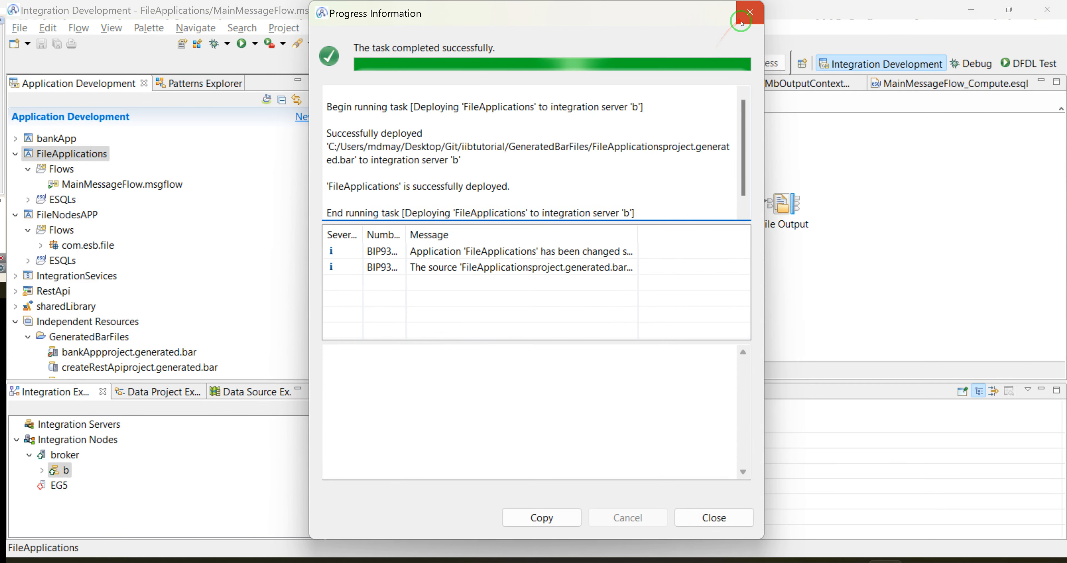
Step: Try file.txt and *.xml in the File Input node's file name pattern, and restore the pattern to *.txt
click(524, 189)
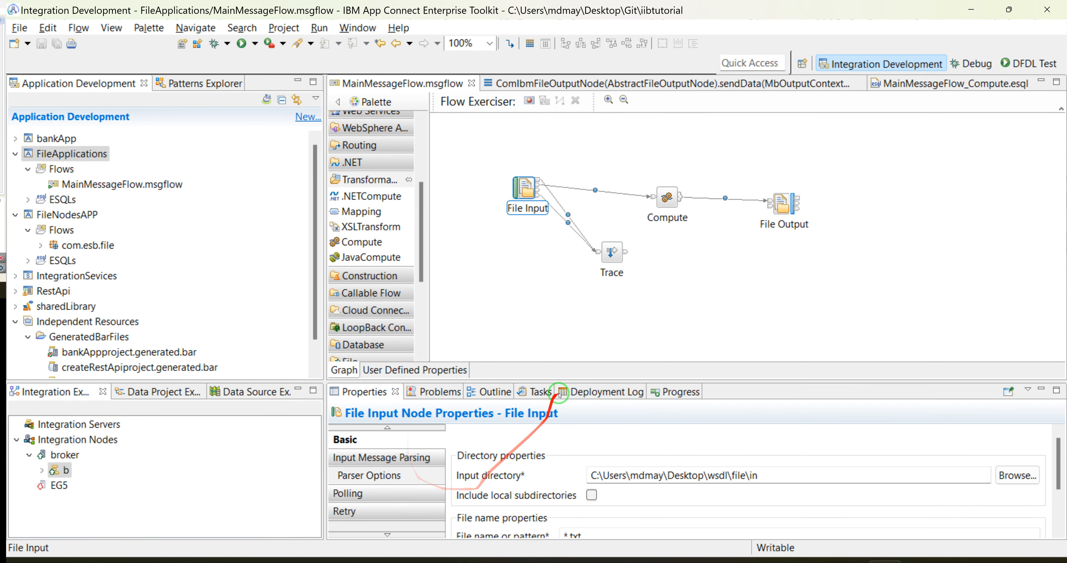
double_click(364, 391)
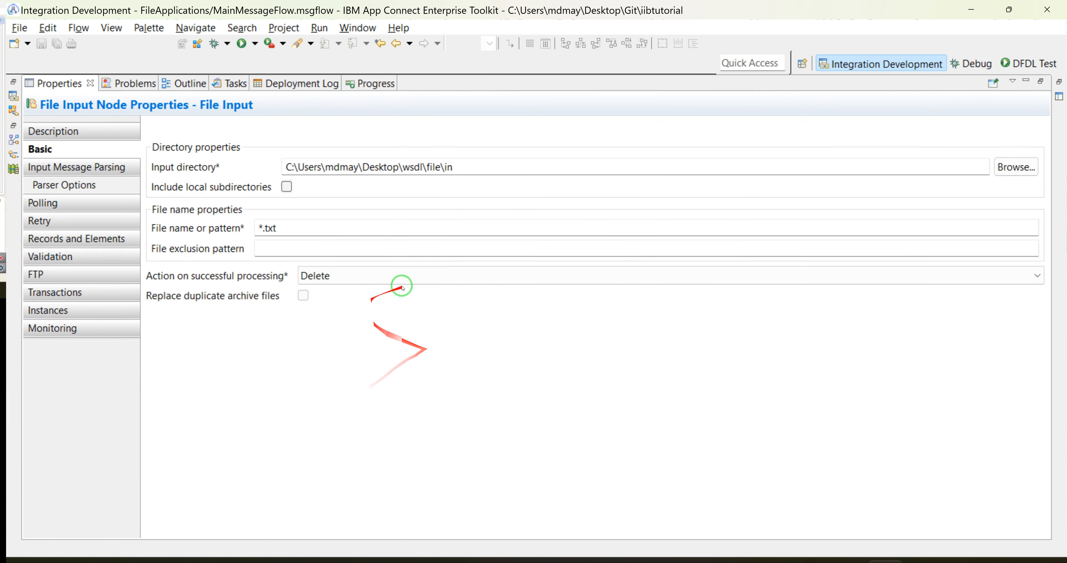
click(263, 227)
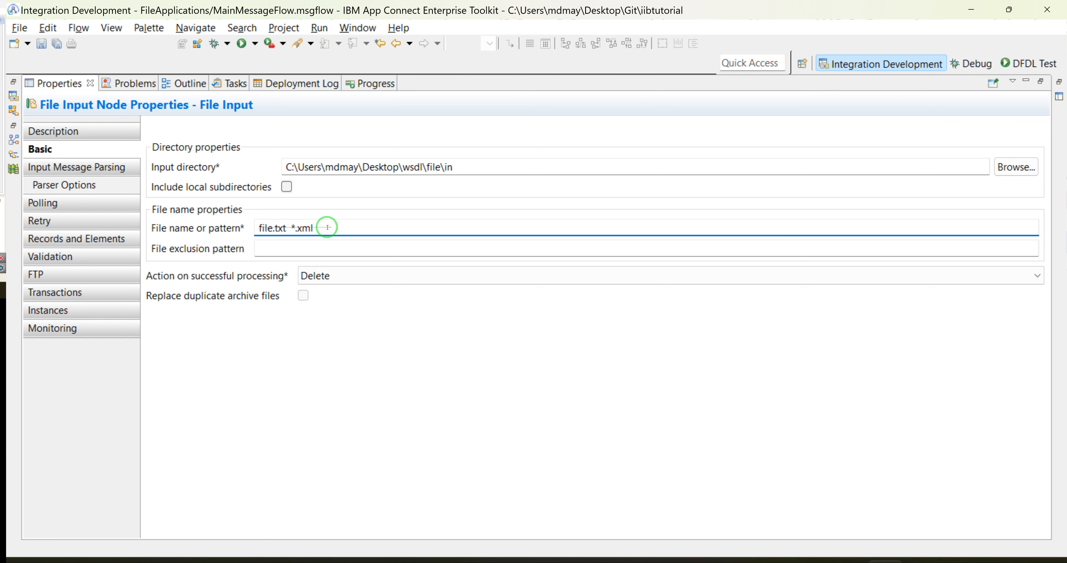
drag(258, 228, 273, 228)
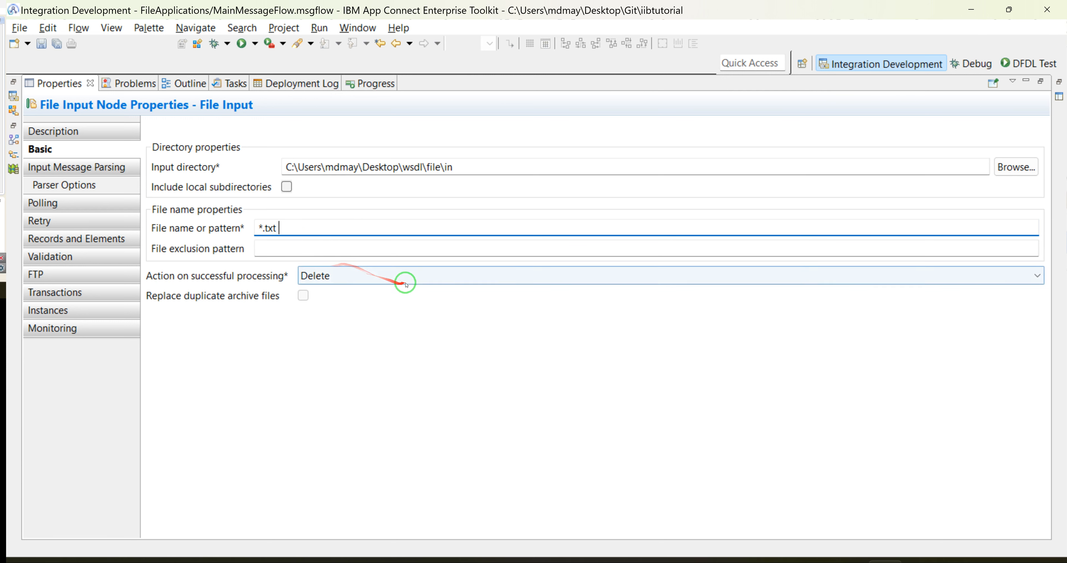
Step: Redeploy FileApplications to integration server b and dismiss the deployment progress report
double_click(59, 83)
drag(83, 155, 64, 470)
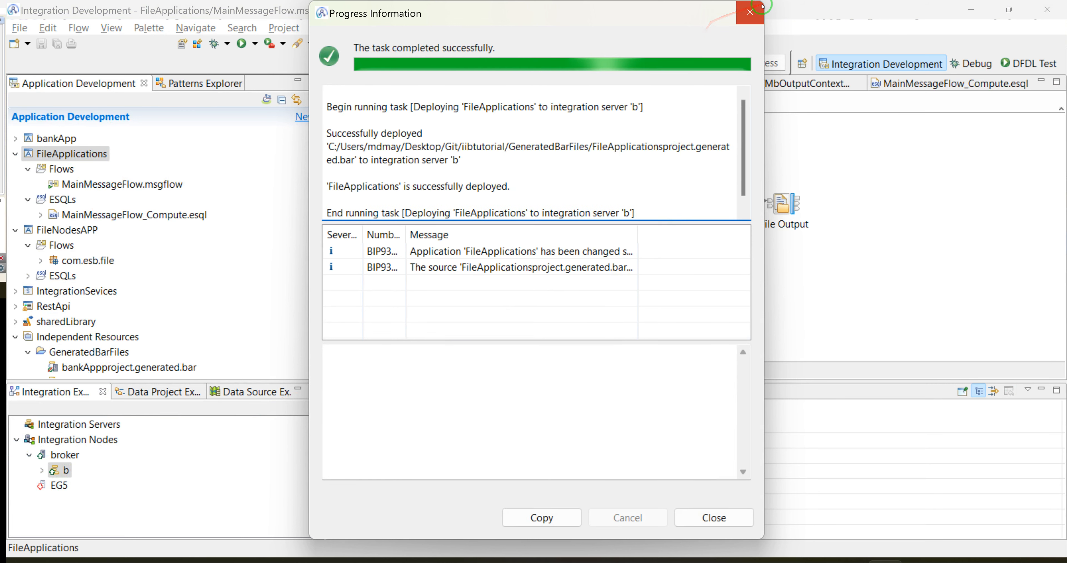
click(751, 11)
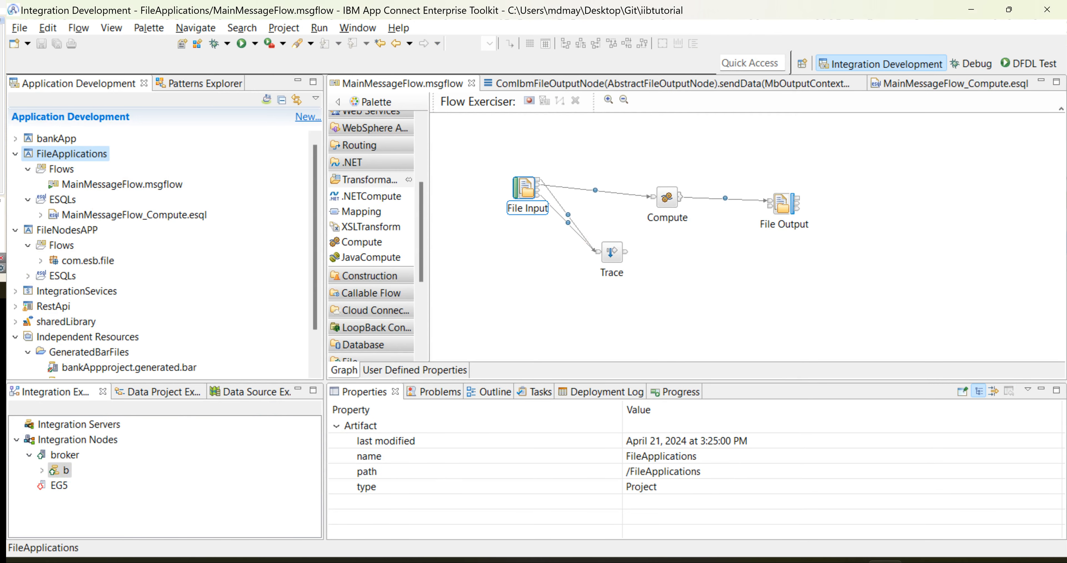
Step: Switch to File Explorer and paste the copied input file into the wsdl\file\in folder
key(alt+Tab)
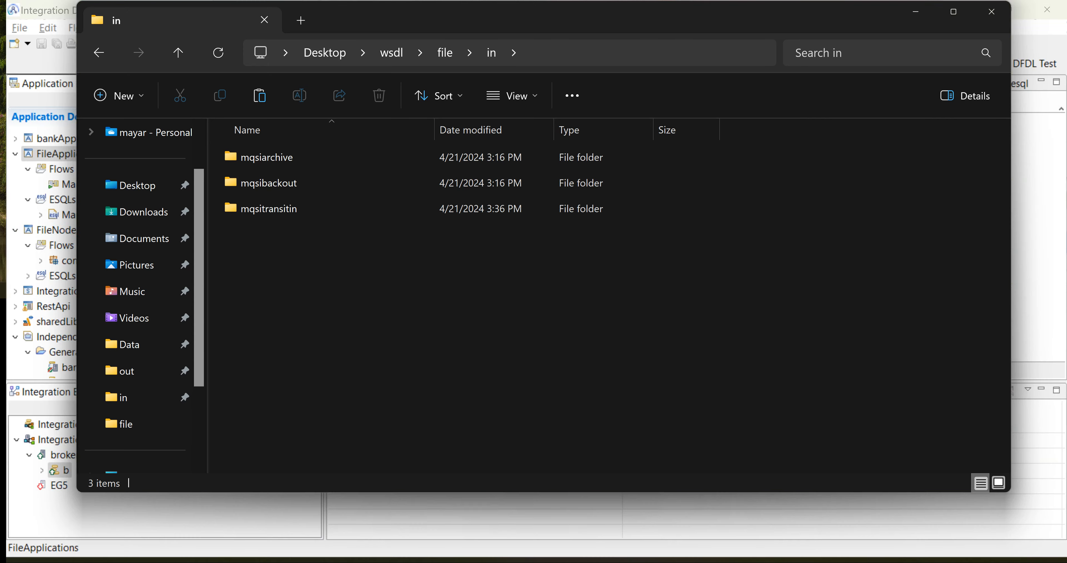
right_click(230, 242)
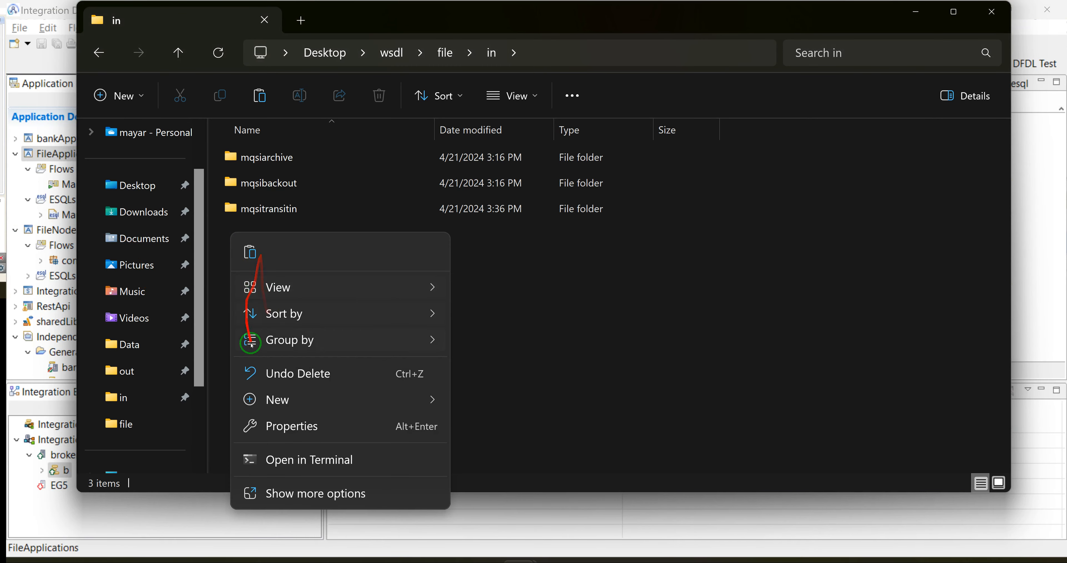
click(245, 247)
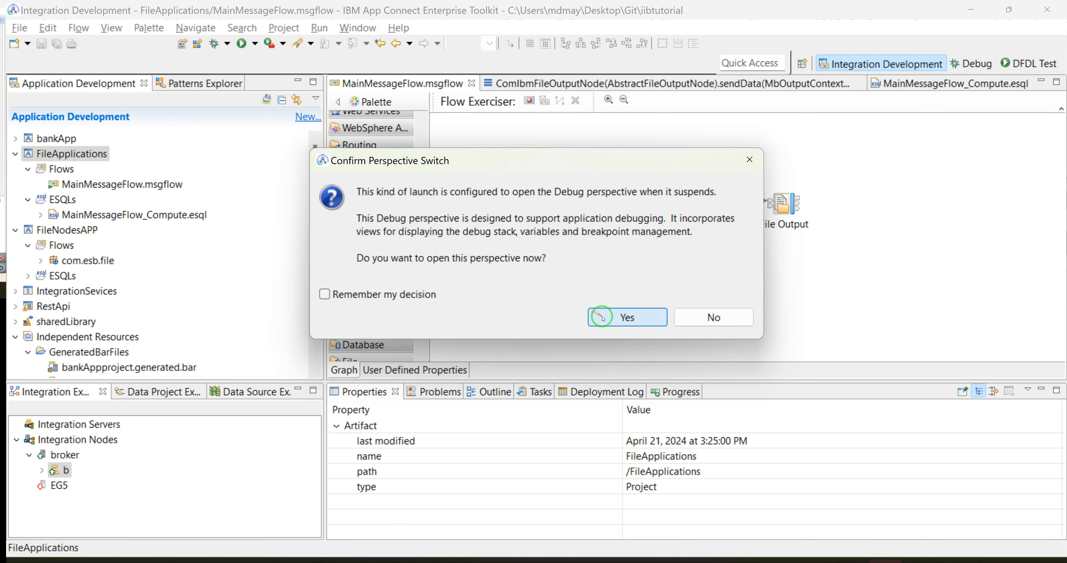
Step: Accept the switch to the Debug perspective, step into the Compute node's ESQL, step over the assignment, and run the flow to its end
click(619, 315)
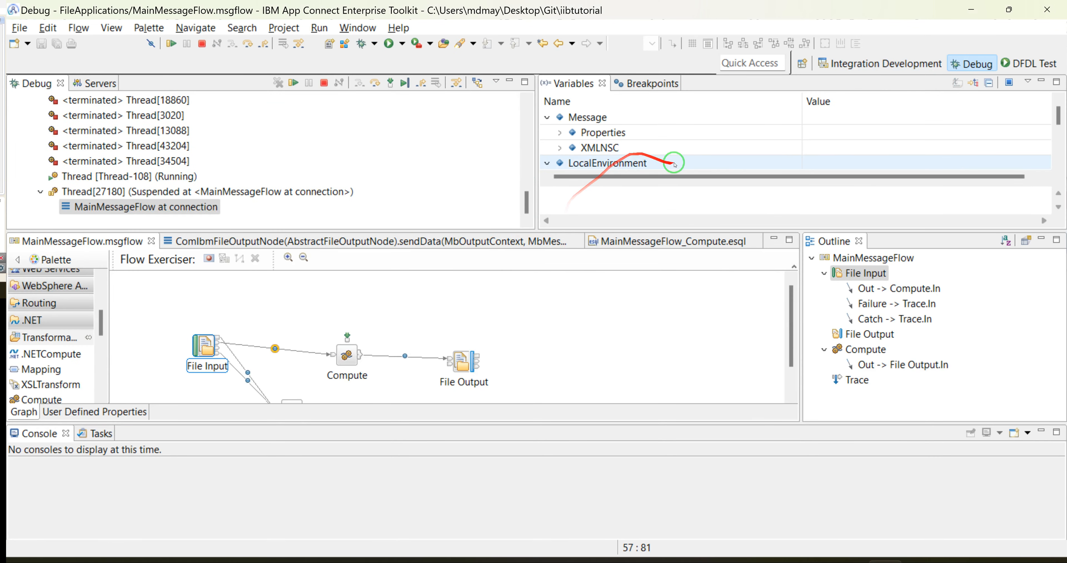
click(390, 82)
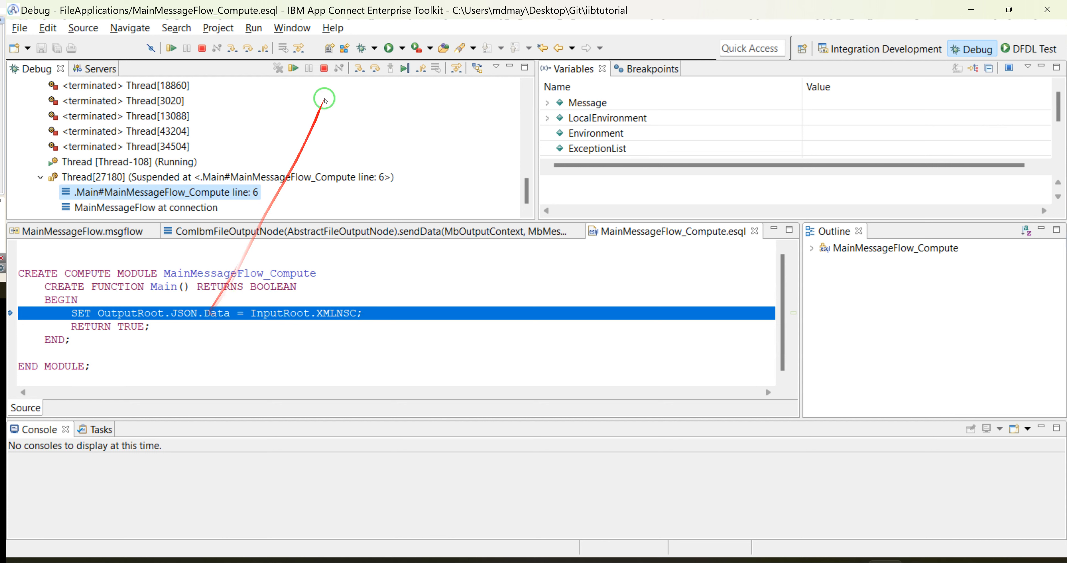
click(377, 69)
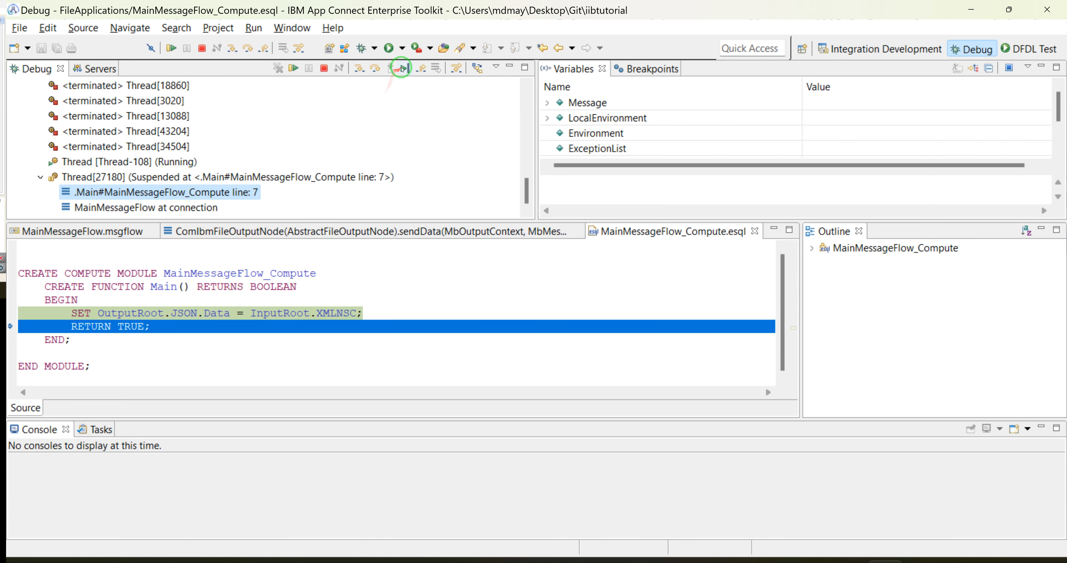
click(393, 71)
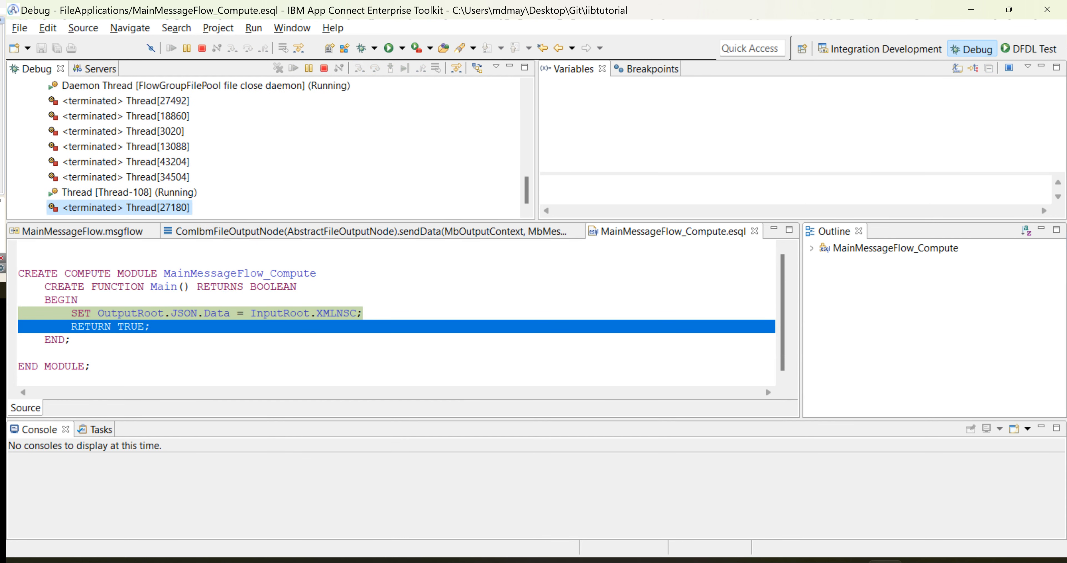
Step: Switch to File Explorer, open the read text file in the wsdl\file\out folder, and examine its JSON content
key(alt+Tab)
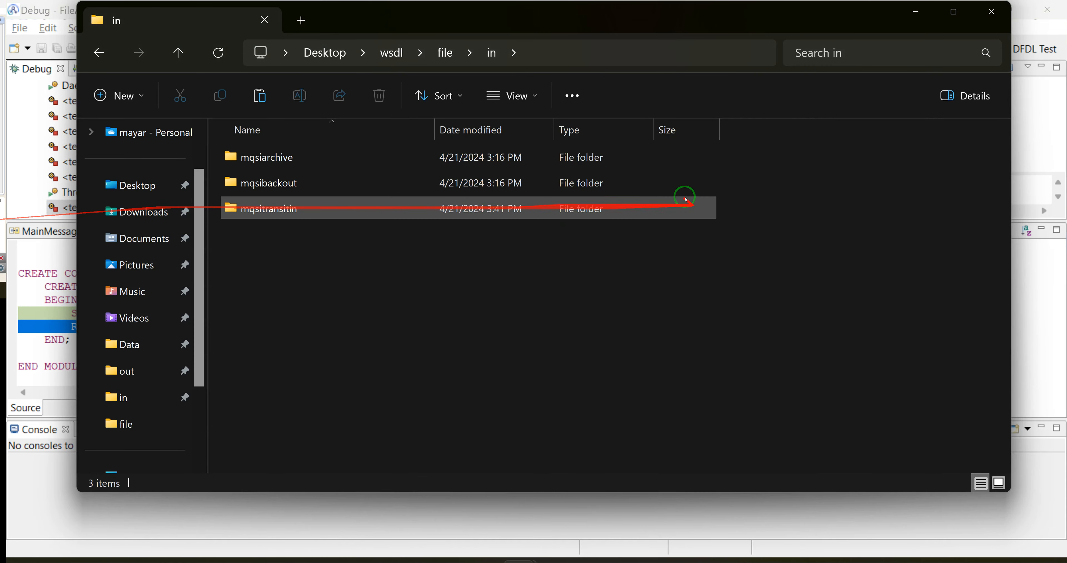
click(444, 53)
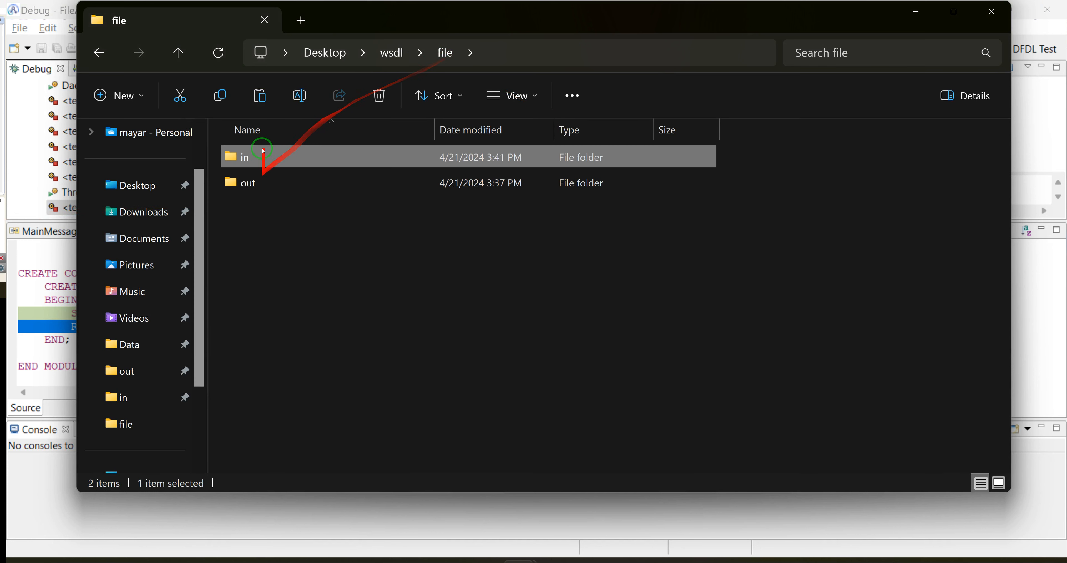
click(248, 183)
double_click(248, 183)
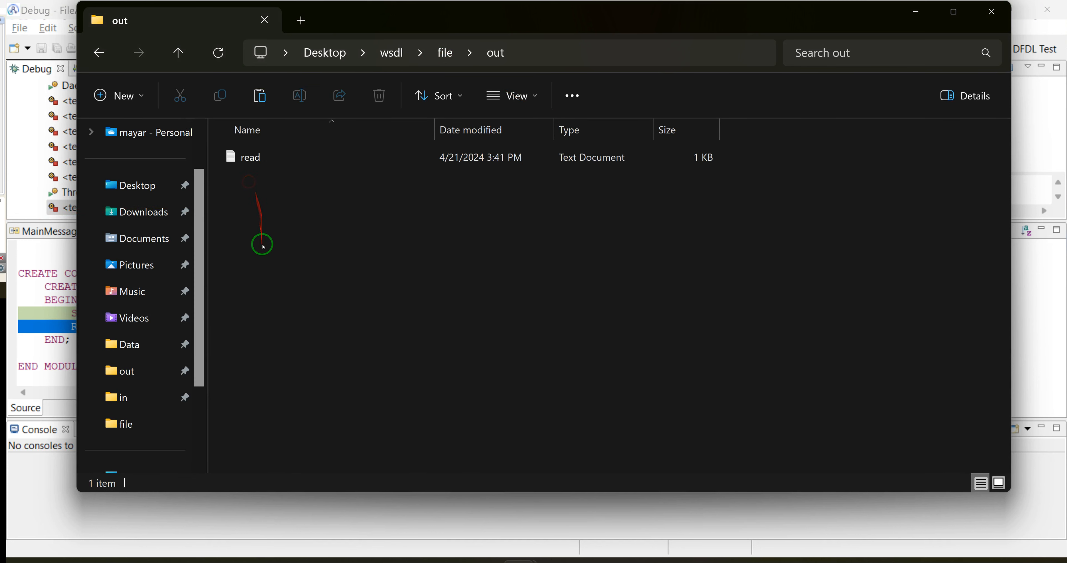
click(248, 157)
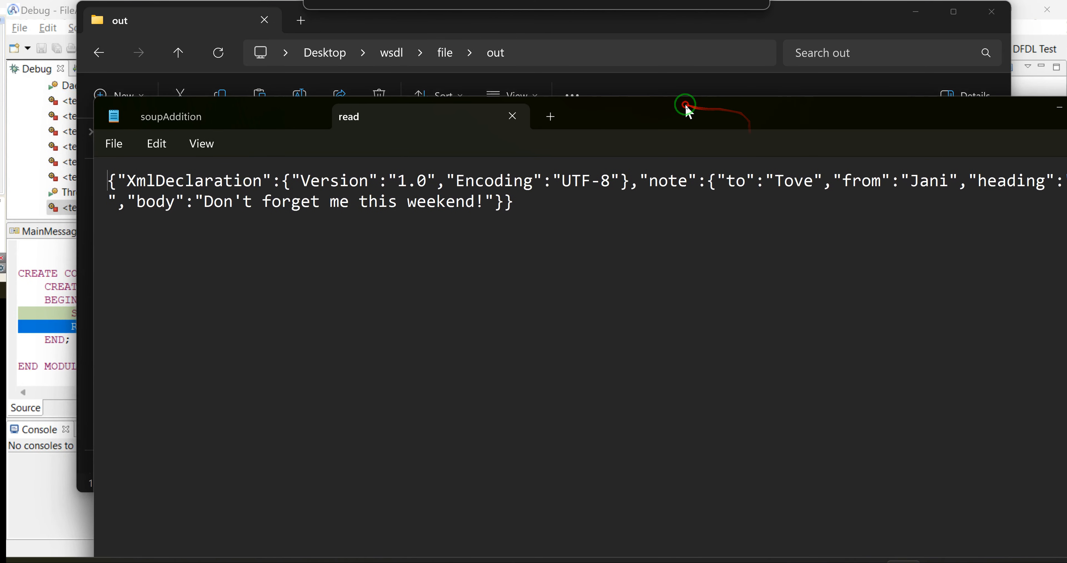
click(536, 205)
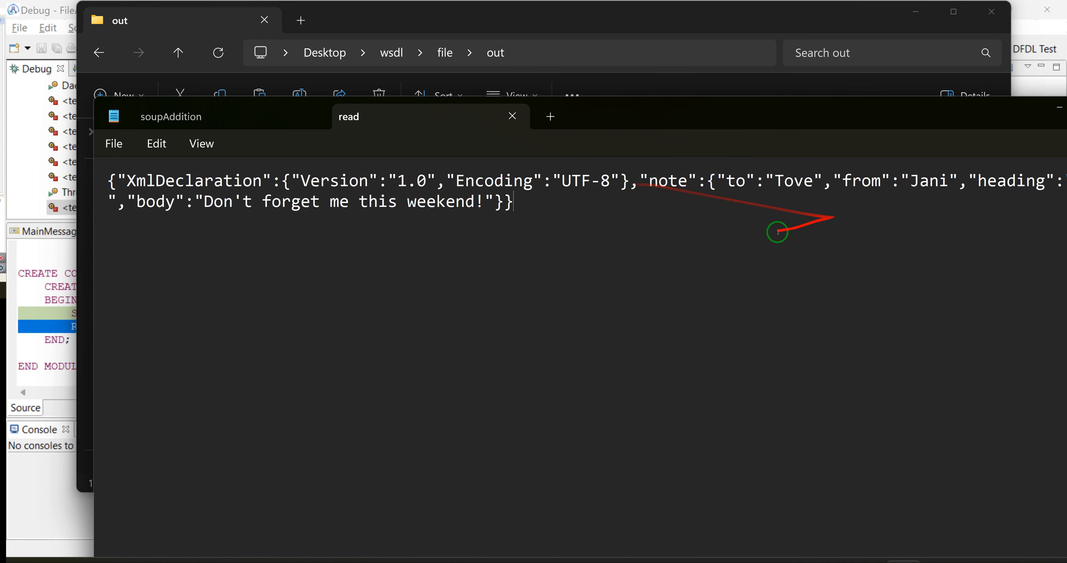
click(827, 188)
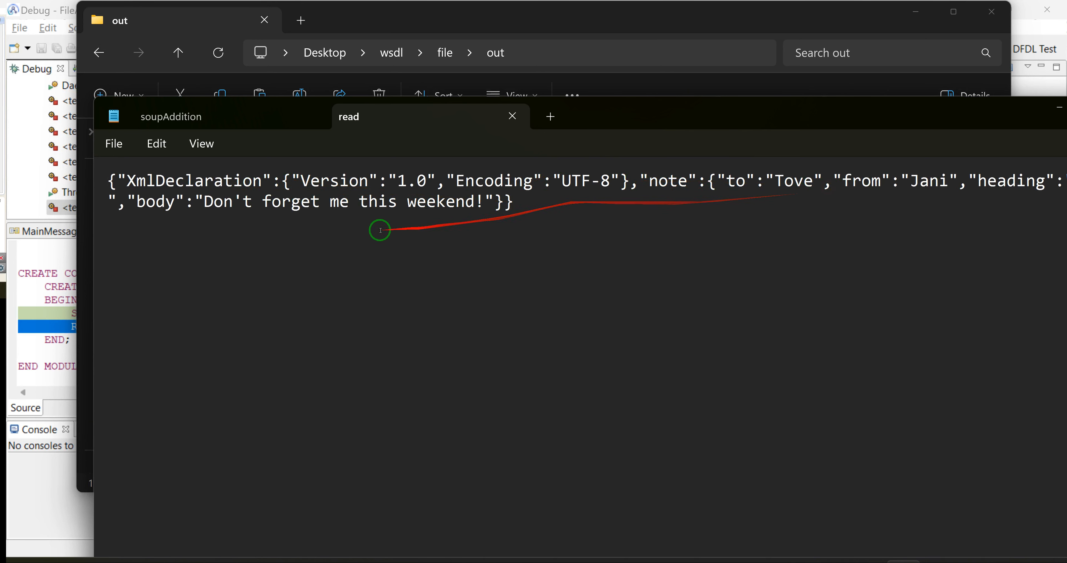
drag(137, 182, 364, 182)
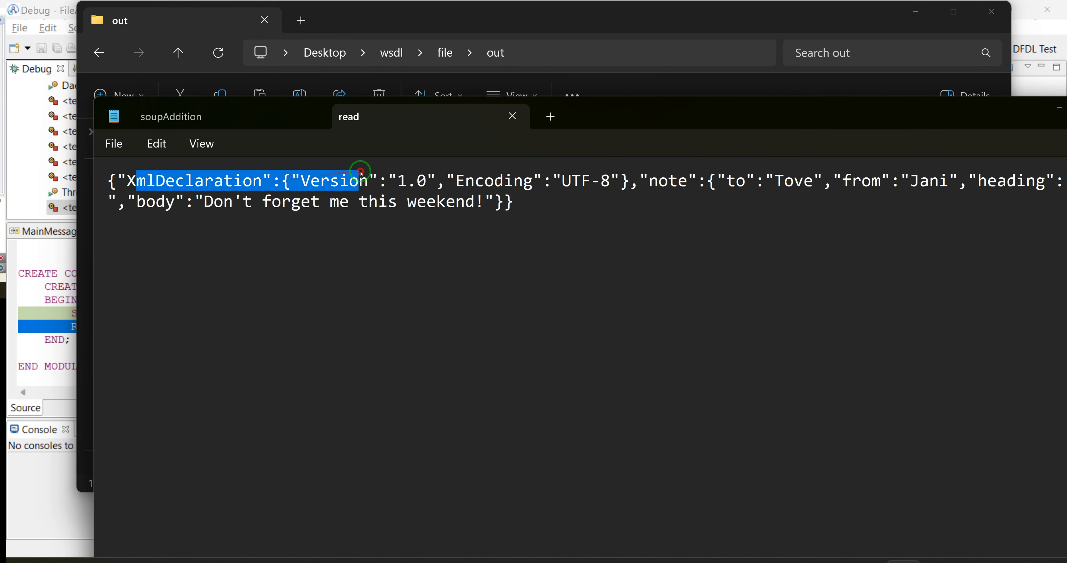
click(386, 251)
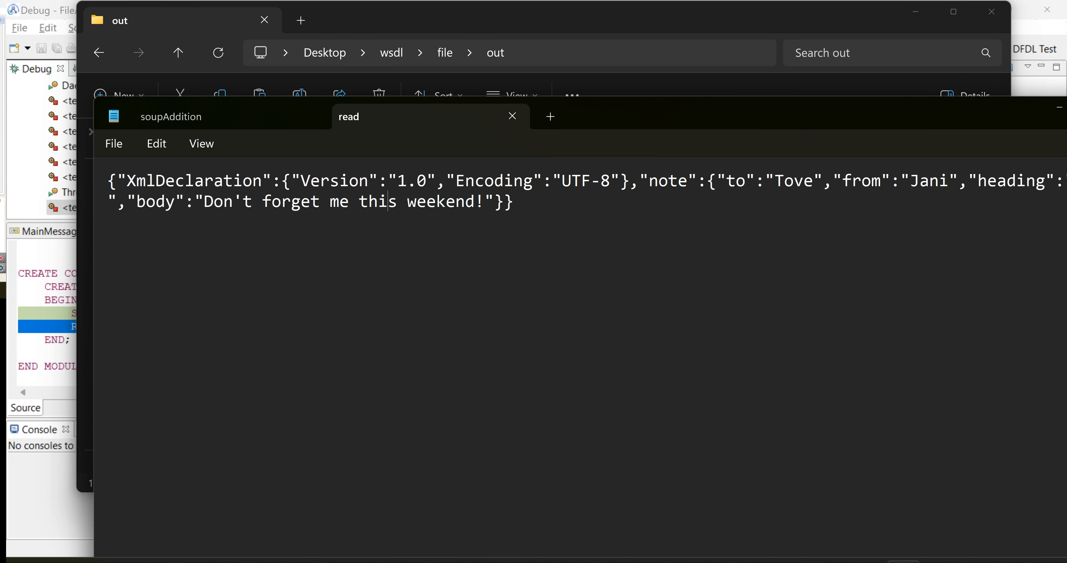
Step: Return to MainMessageFlow in the Toolkit's Integration Development perspective and review the File Input node's message parsing settings in an enlarged view
key(alt+Tab)
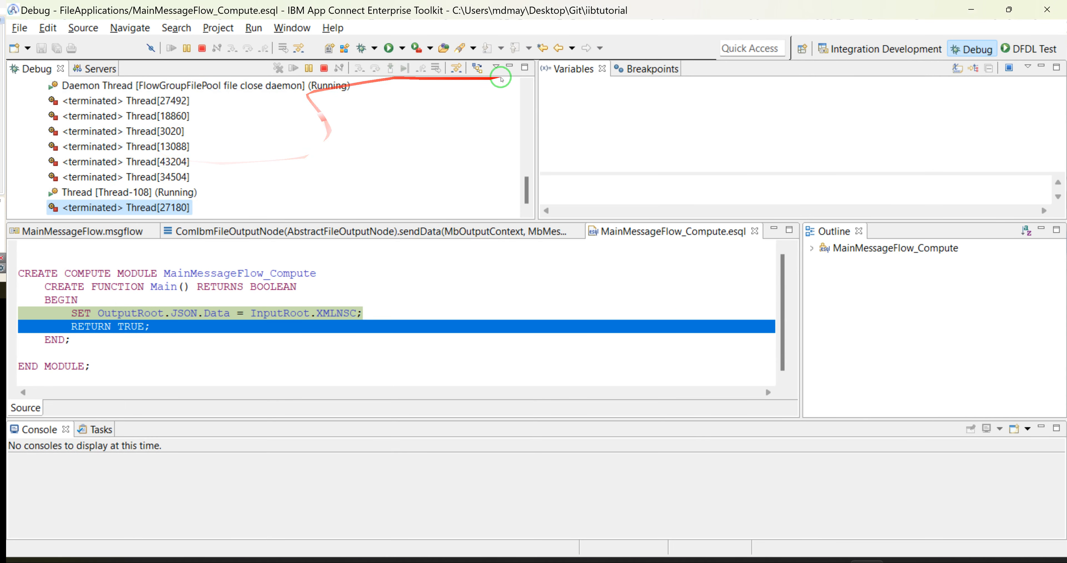
click(843, 49)
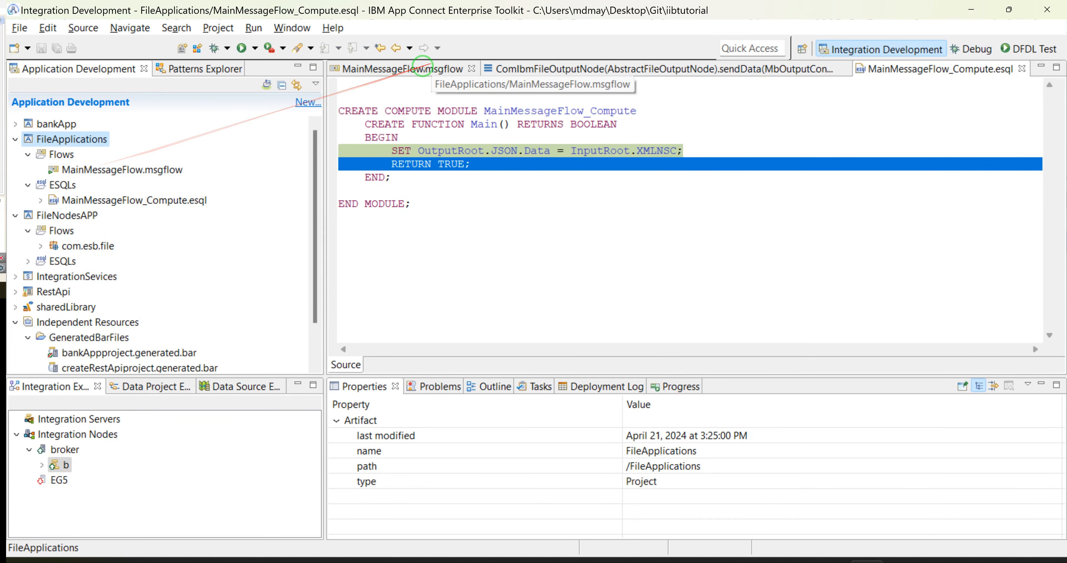
click(408, 71)
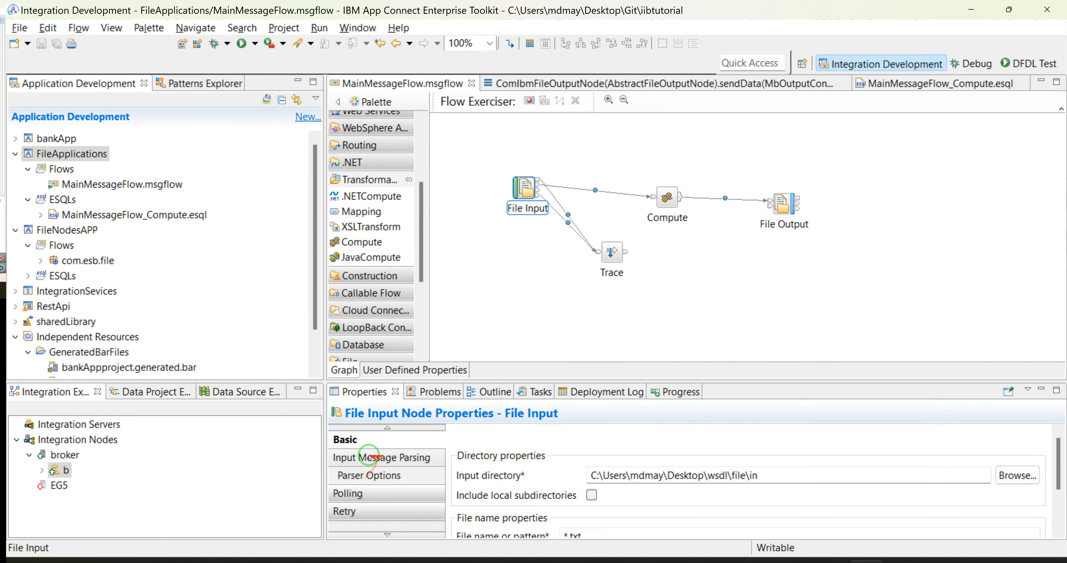
click(385, 457)
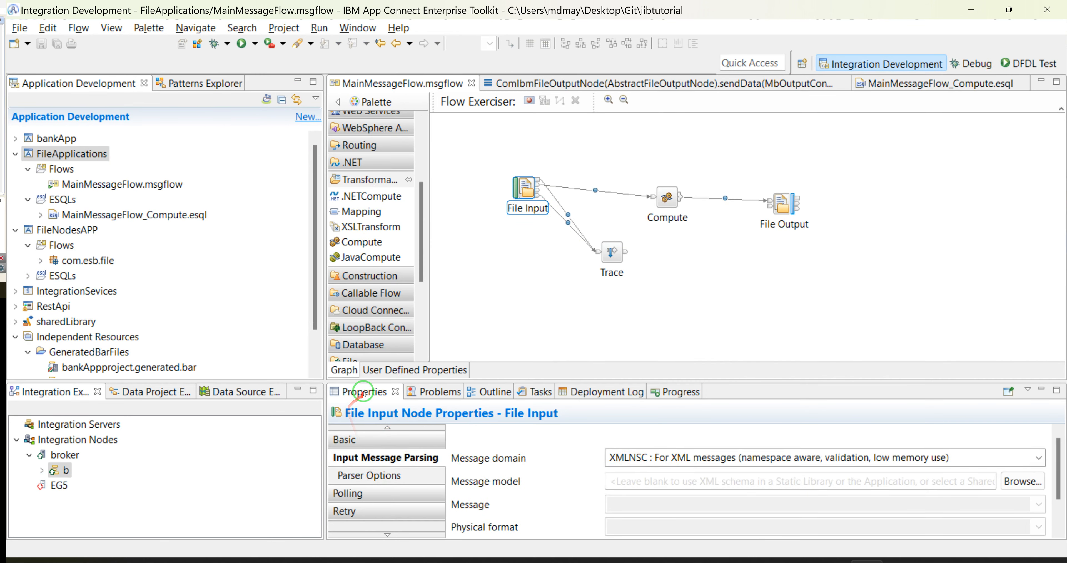
double_click(377, 389)
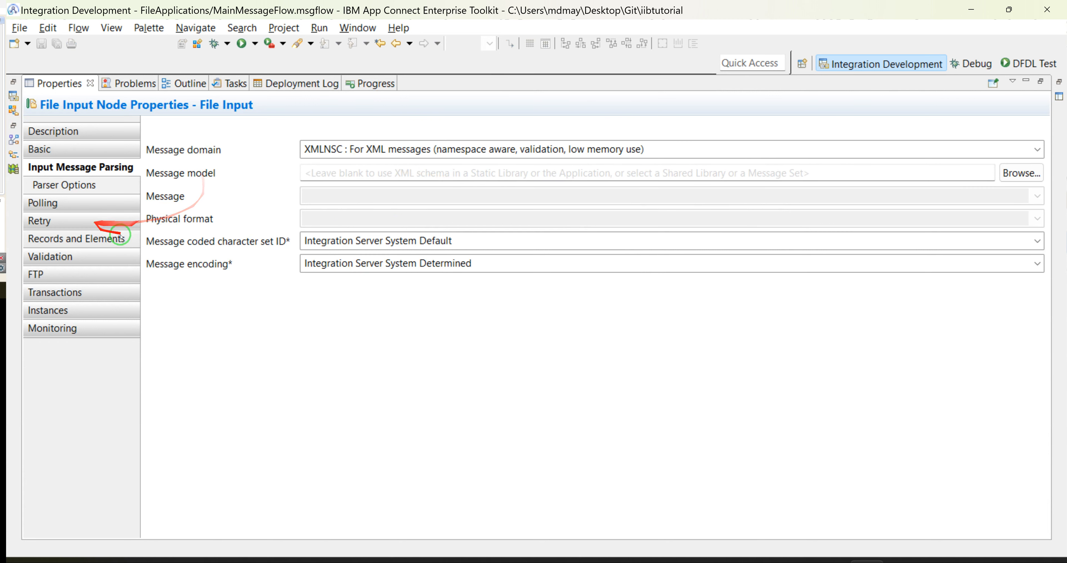
Step: Set the File Input node's record detection to Fixed Length with a length of 10 bytes, and check the other record detection options
click(58, 242)
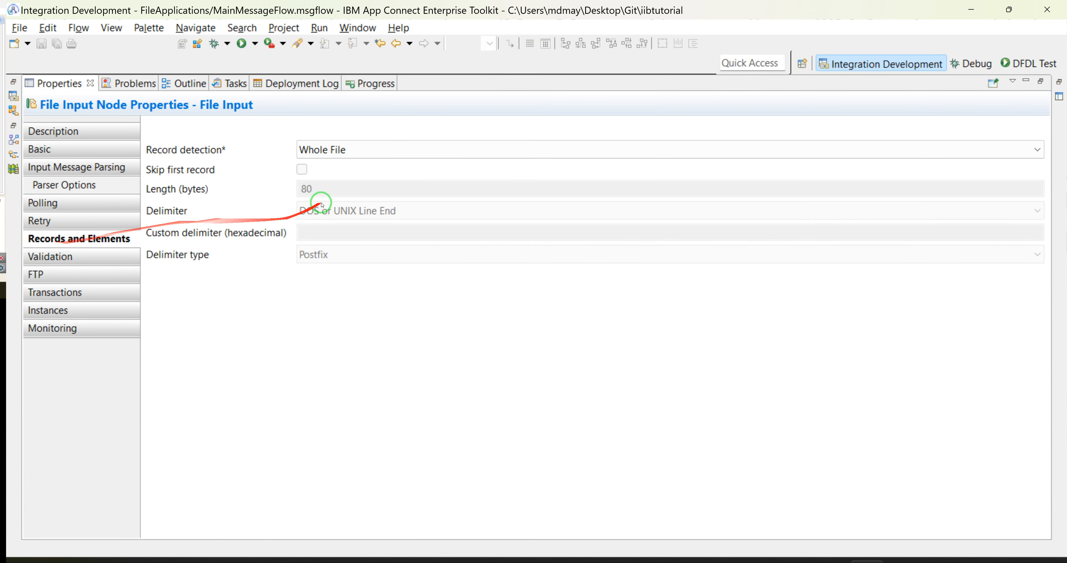
click(336, 149)
click(321, 157)
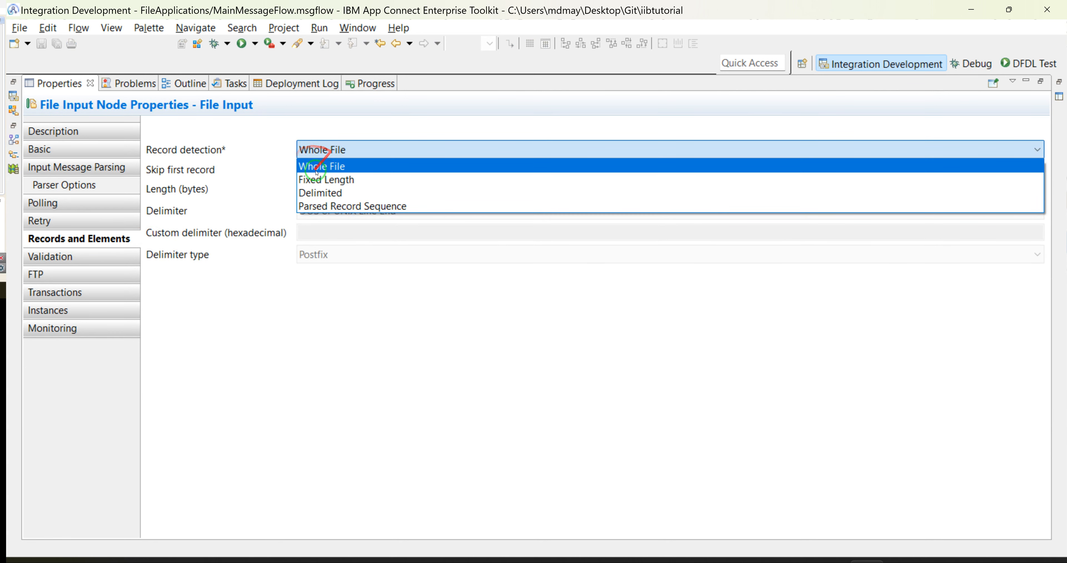
click(308, 179)
double_click(301, 189)
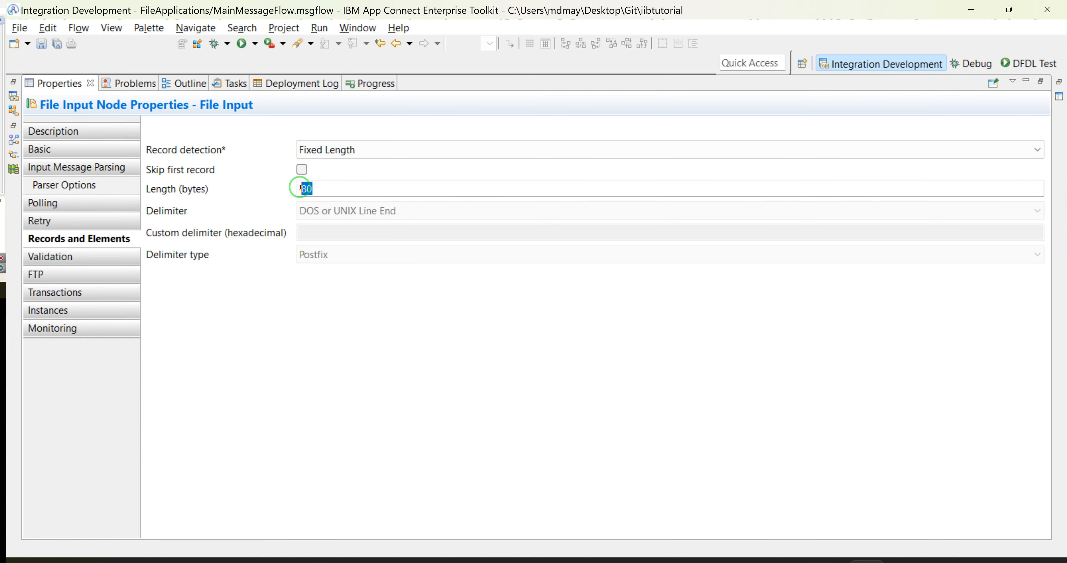
text(10)
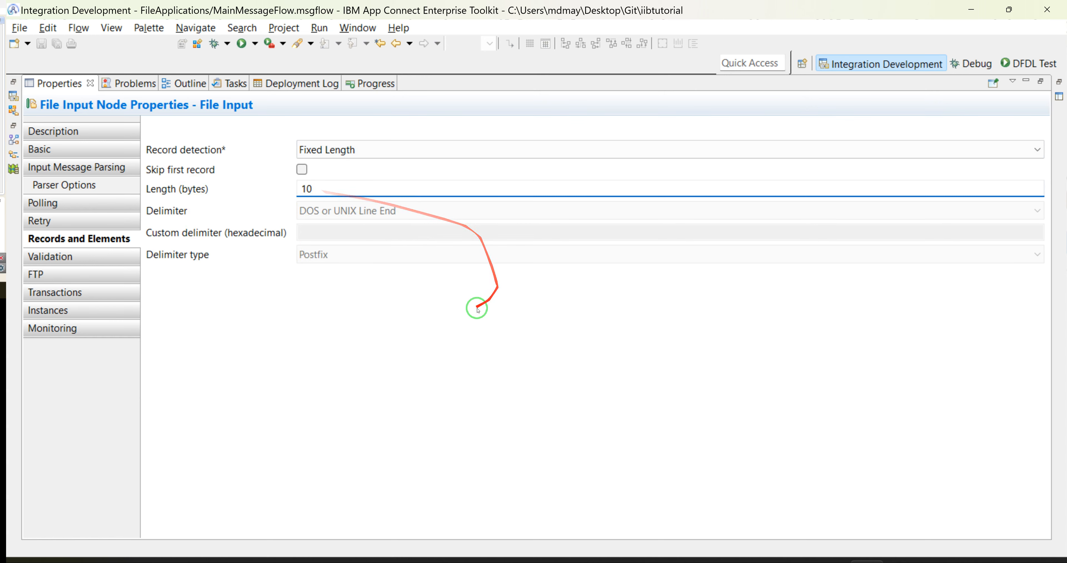
double_click(67, 85)
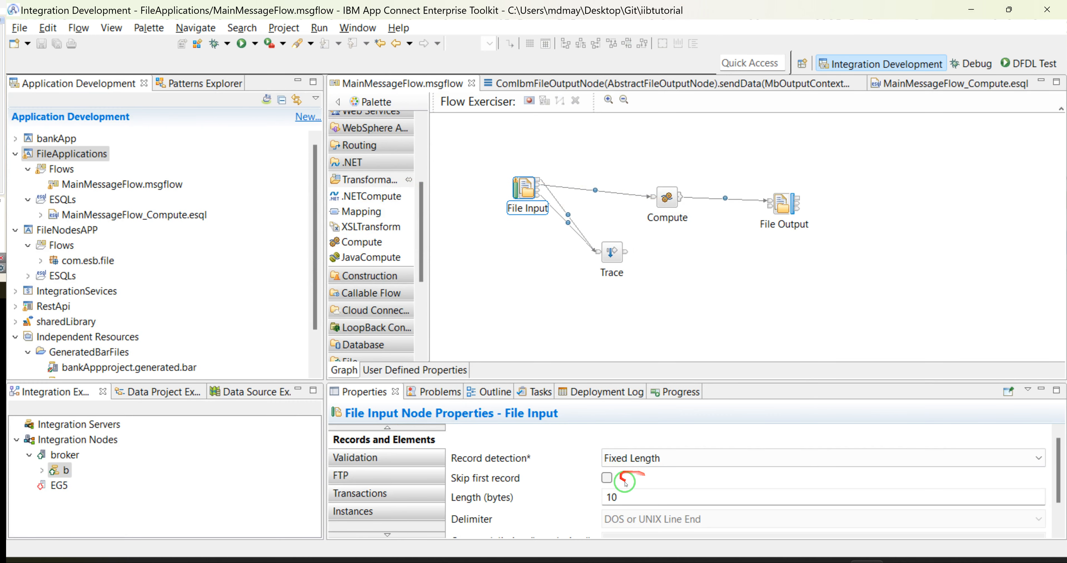
click(625, 458)
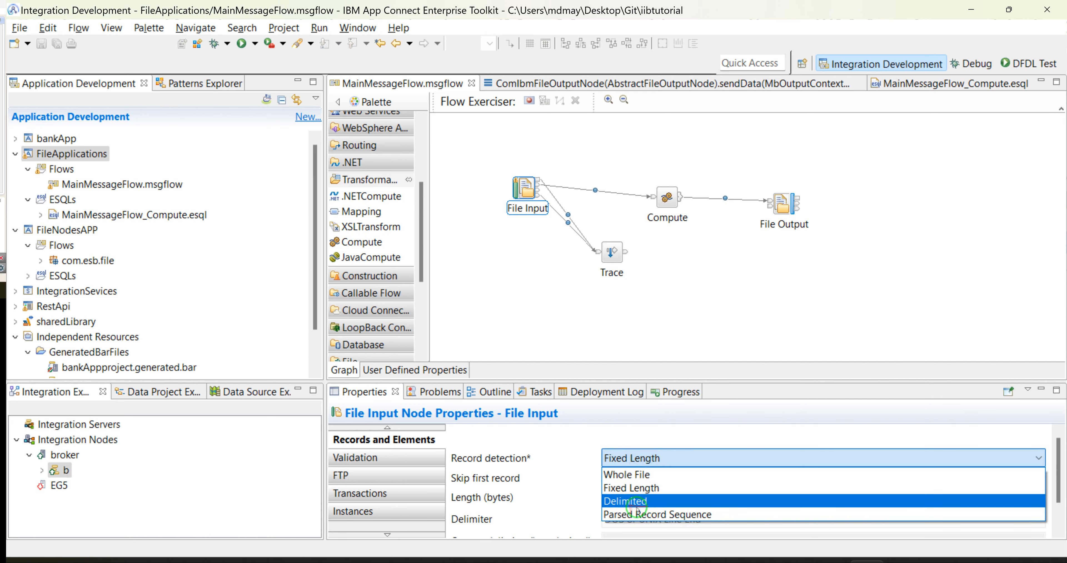
click(527, 312)
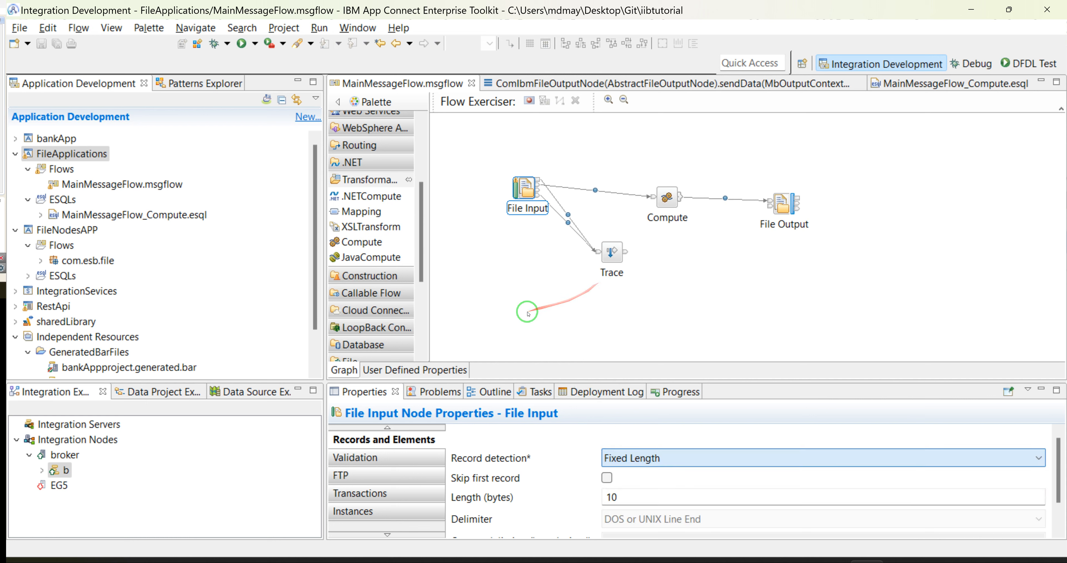
Step: Deploy FileApplications with the fixed-length record setting to integration server b
right_click(55, 154)
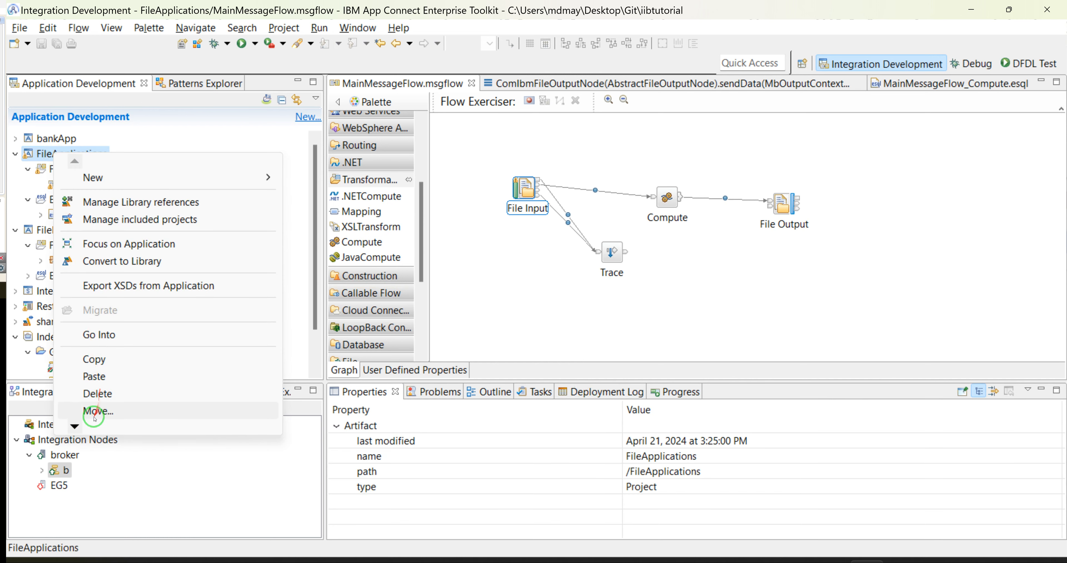
drag(41, 152, 64, 473)
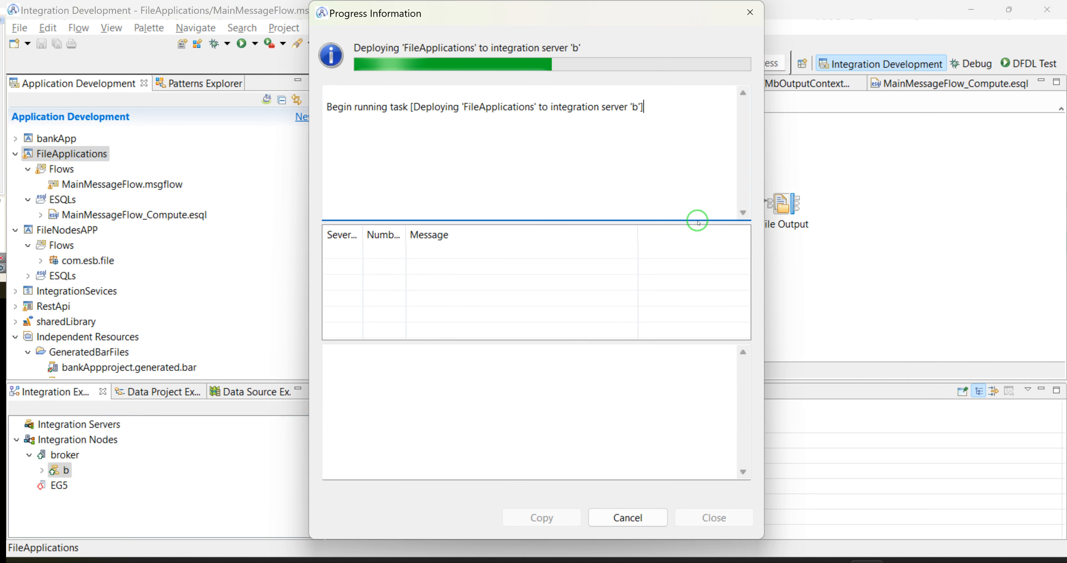
Step: Set the File Output node's action on final file transfer failure to Add Time Stamp and Move to Failure Subdirectory (mqsifailure)
click(751, 12)
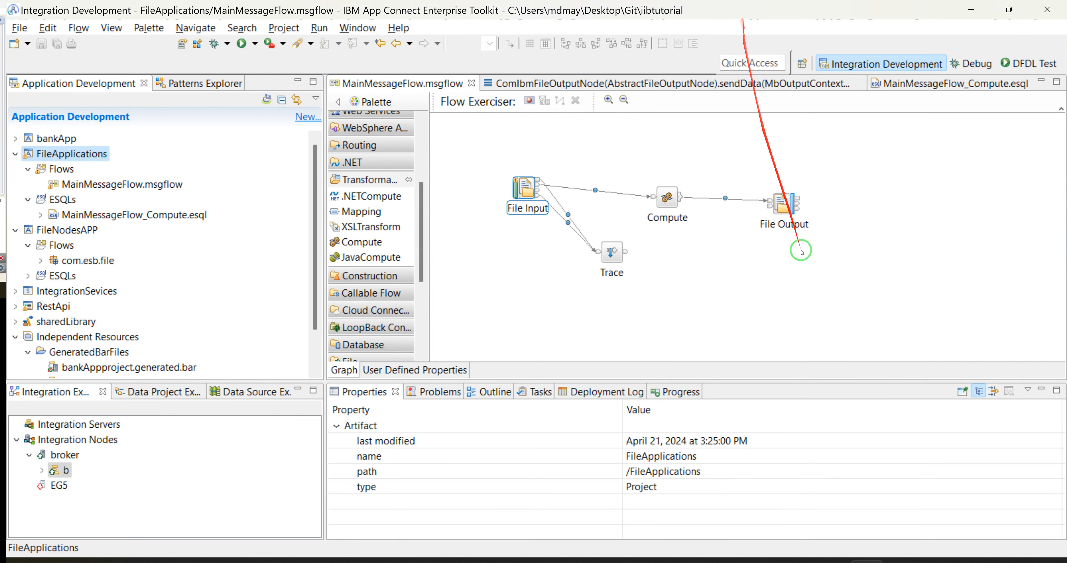
click(782, 206)
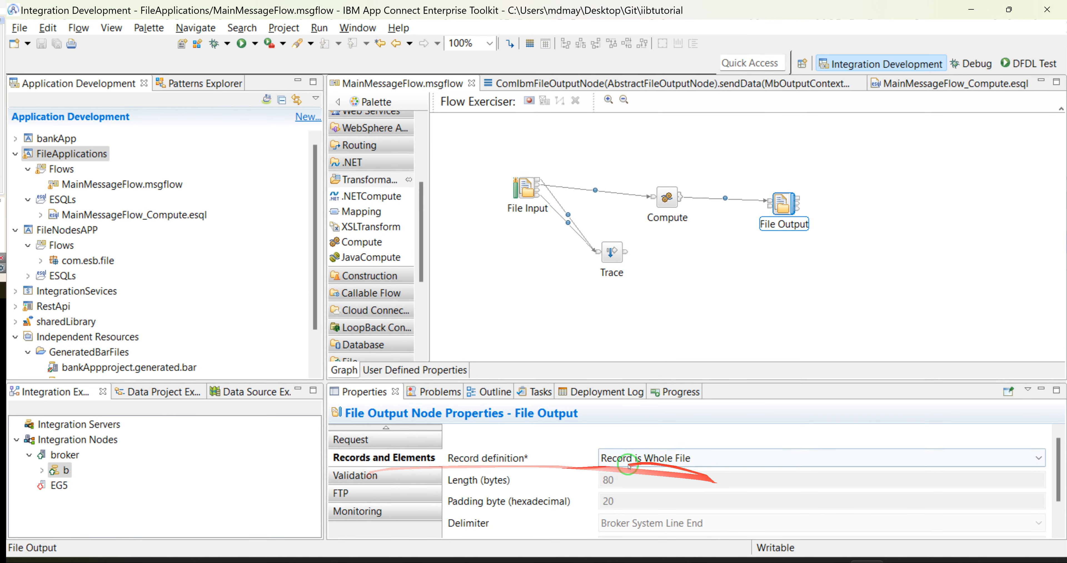
double_click(347, 397)
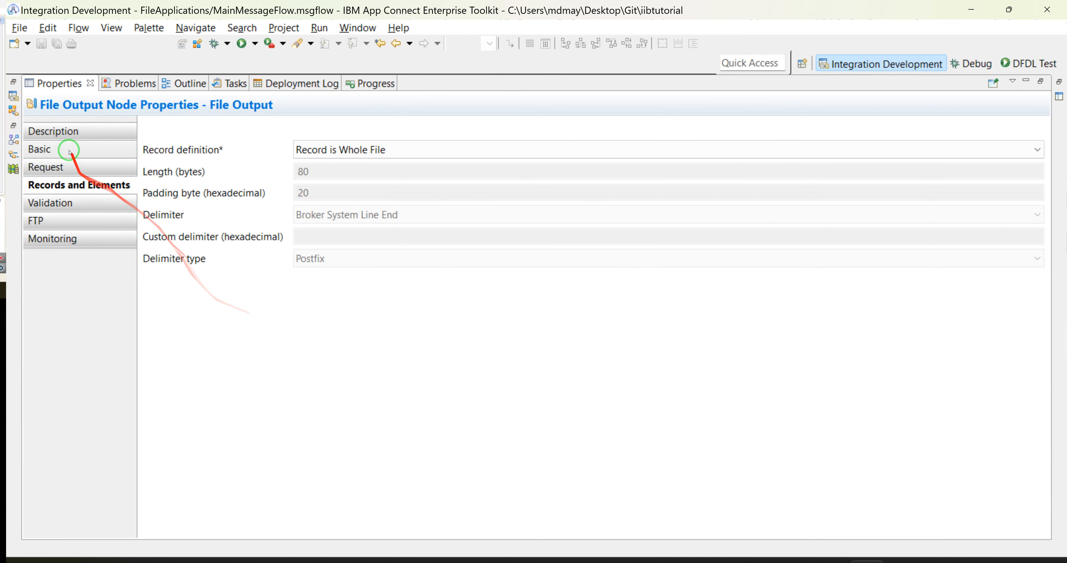
click(63, 150)
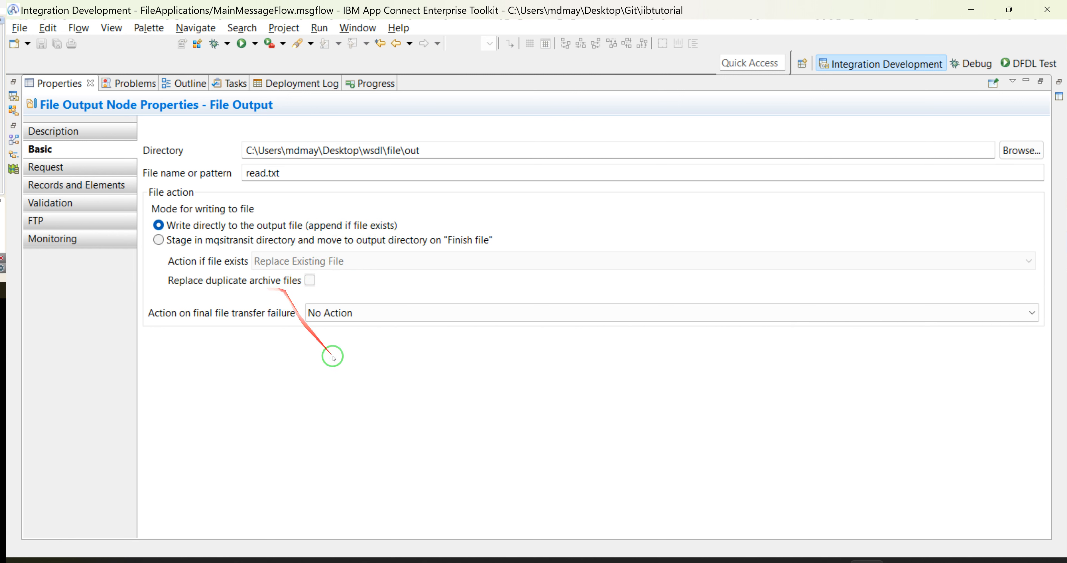
click(336, 314)
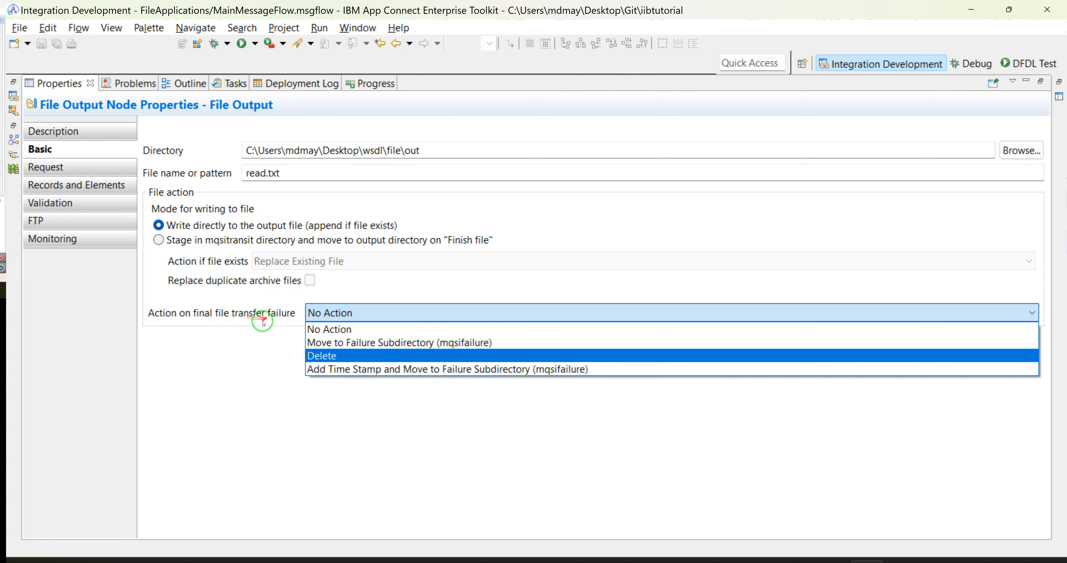
click(369, 369)
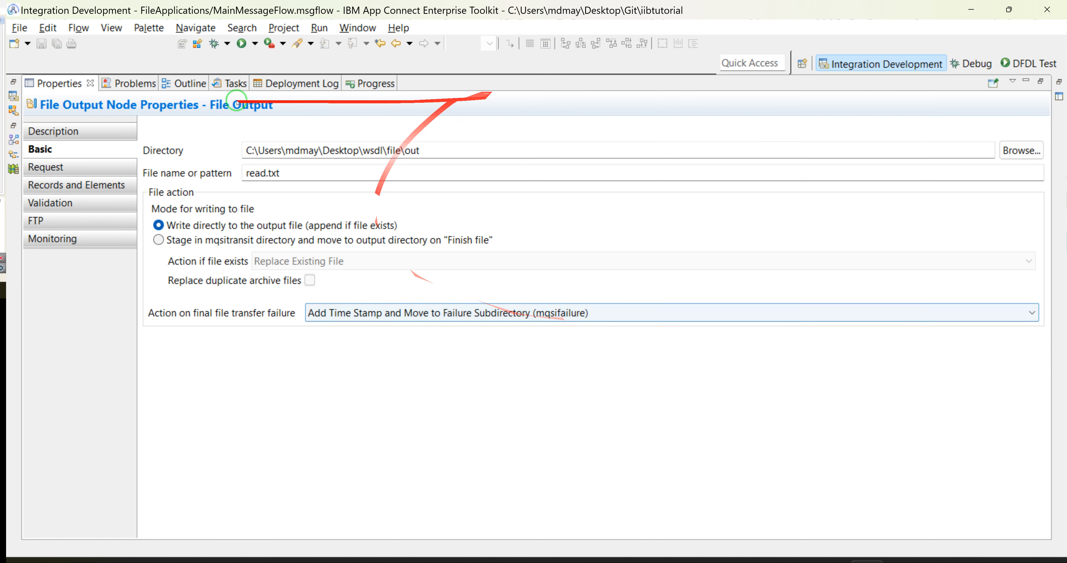
Step: Restore the normal workbench layout and deploy FileApplications with the File Output change to integration server b
double_click(59, 83)
drag(62, 154, 65, 471)
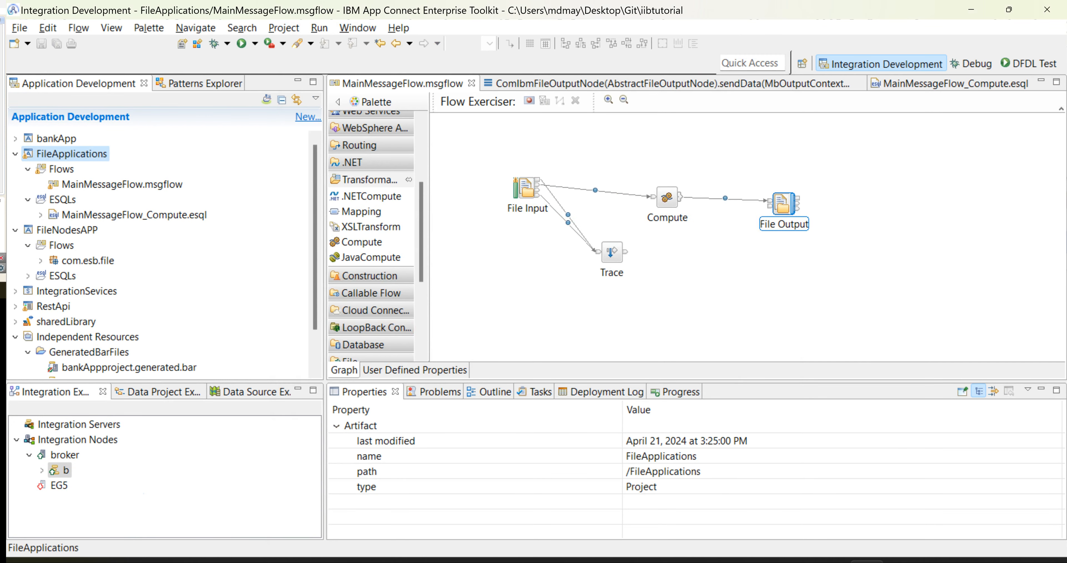
Step: Switch to File Explorer, paste the xml text file into the wsdl\file\in folder, and refresh the folder
key(alt+Tab)
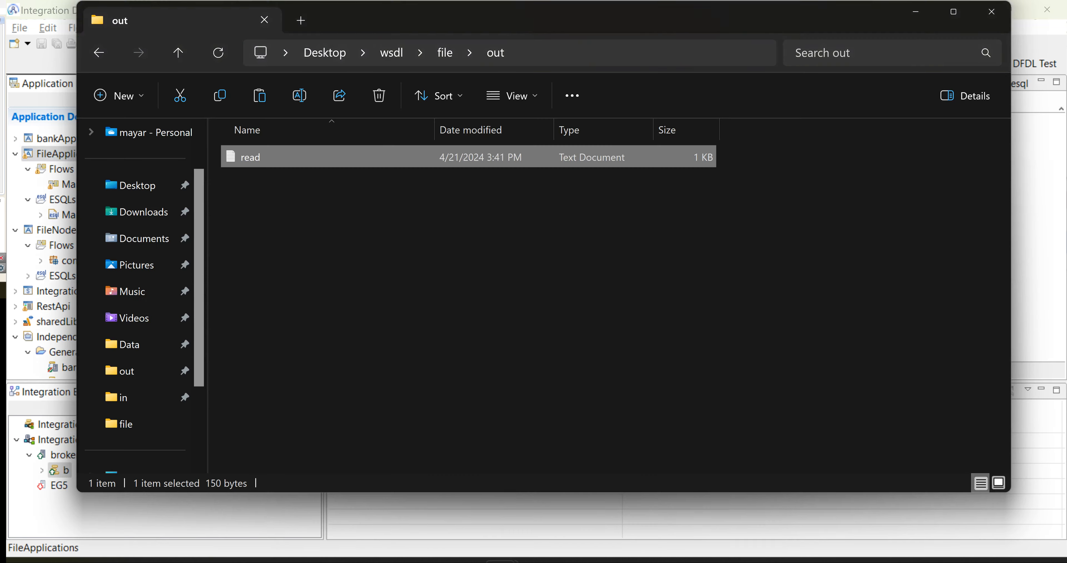
right_click(309, 209)
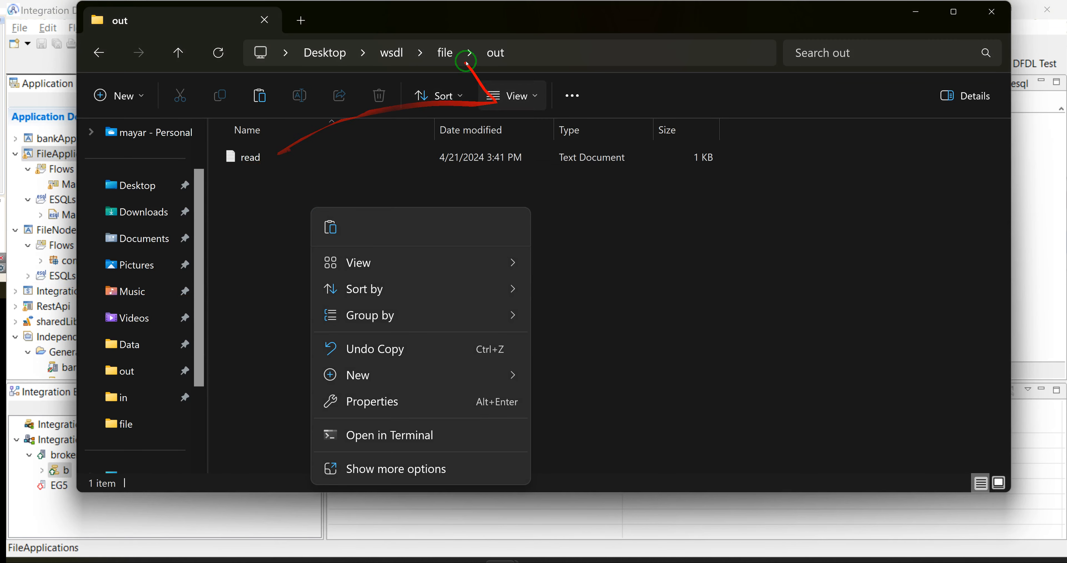
click(445, 52)
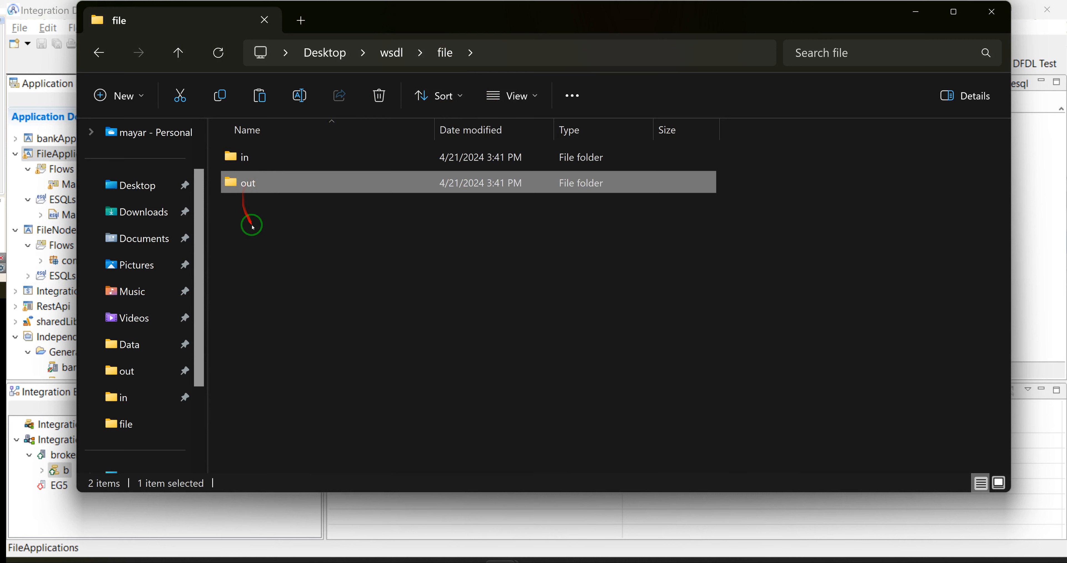
double_click(245, 158)
right_click(252, 259)
click(270, 253)
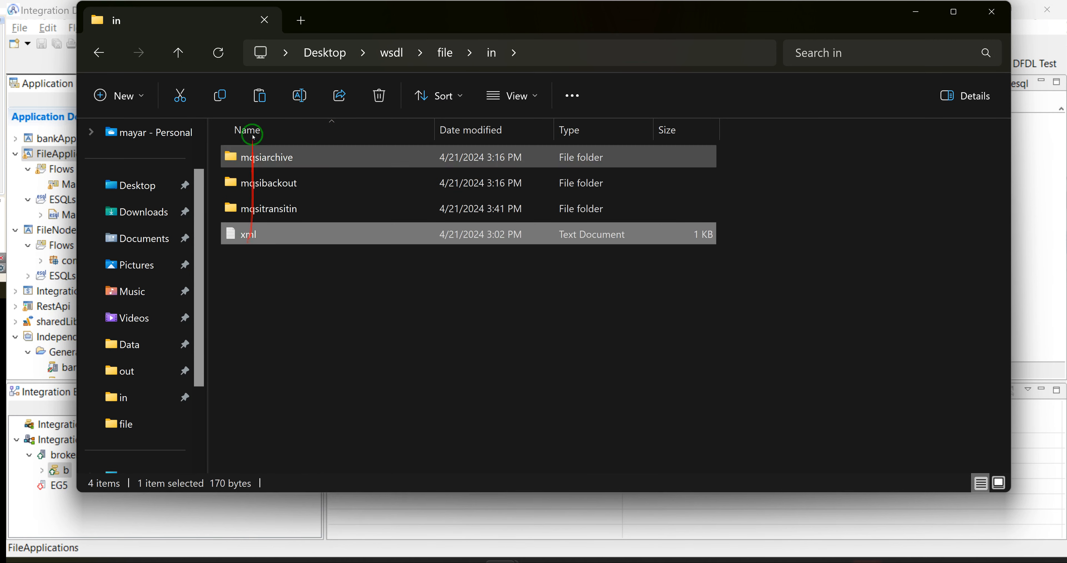
click(219, 52)
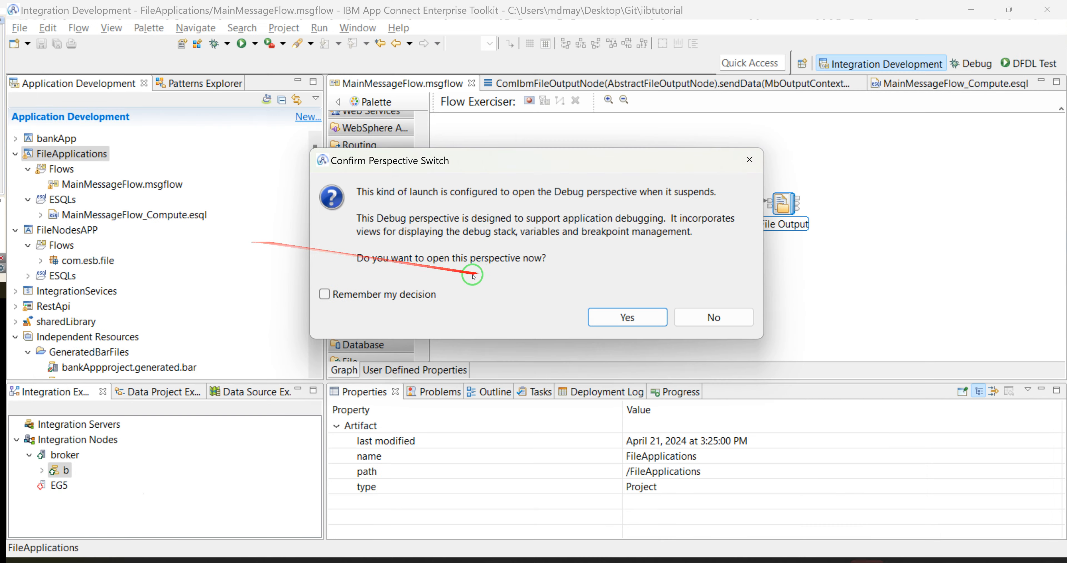
Step: Return to the Toolkit, open the Debug perspective, and examine the XMLNSC message tree at the suspended File Input connection
click(621, 315)
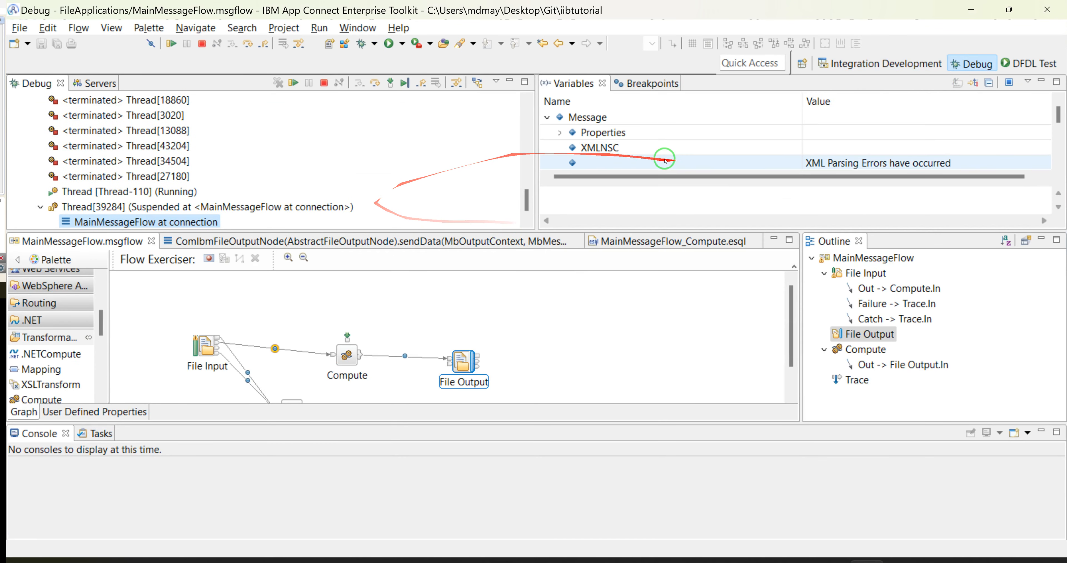
scroll(588, 151, down, 1)
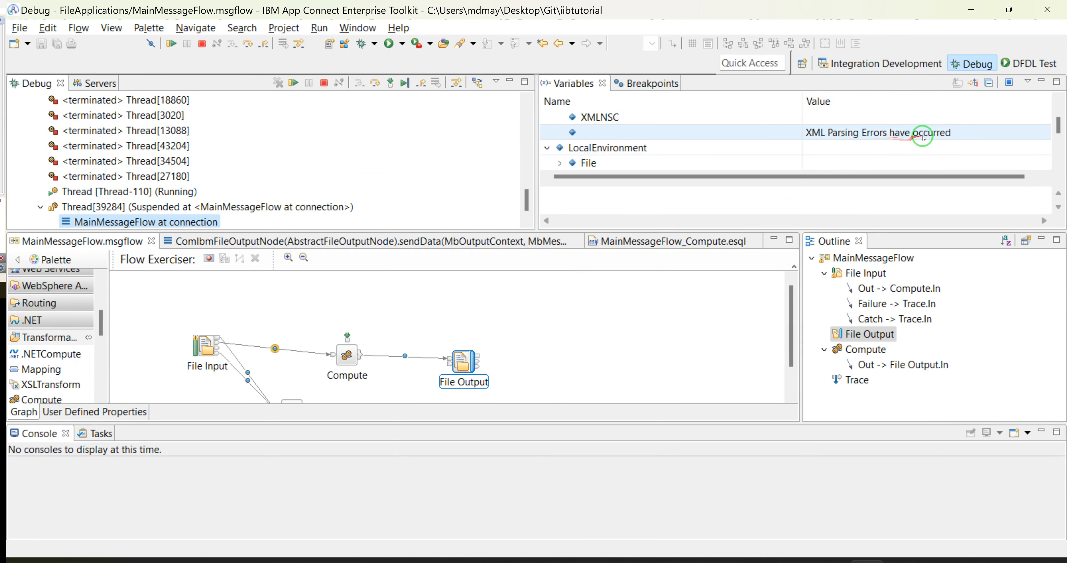
click(312, 352)
click(222, 346)
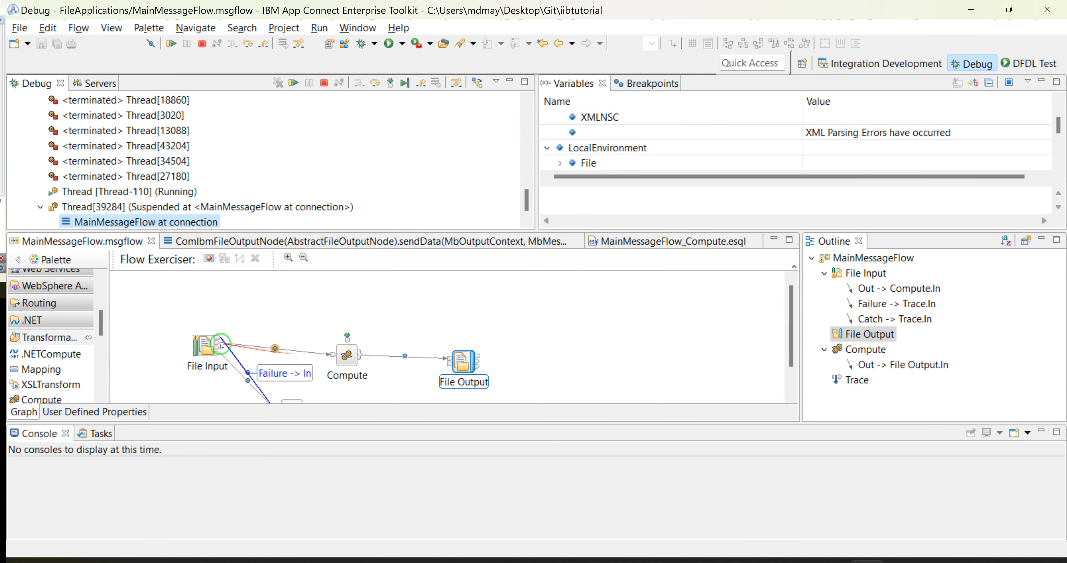
click(594, 112)
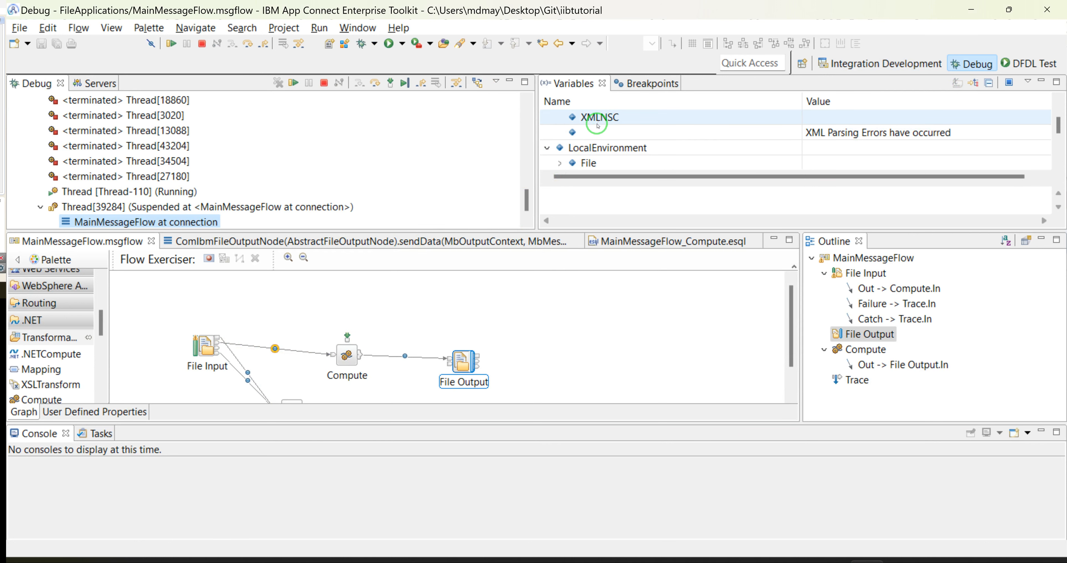
click(217, 336)
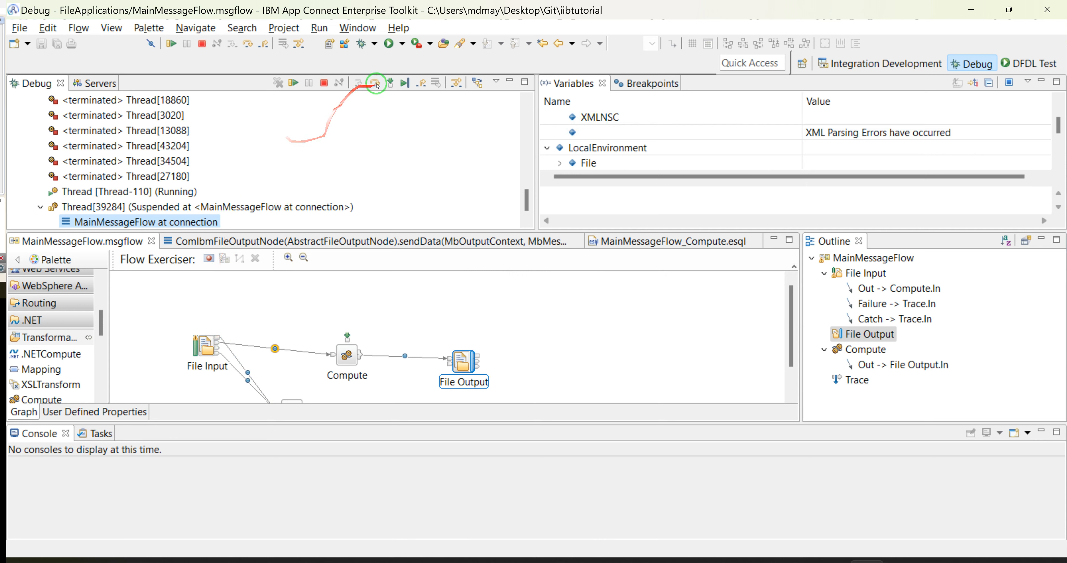
Step: Run the suspended MainMessageFlow onward repeatedly, following the fixed-length records between the File Input and Compute nodes
click(401, 86)
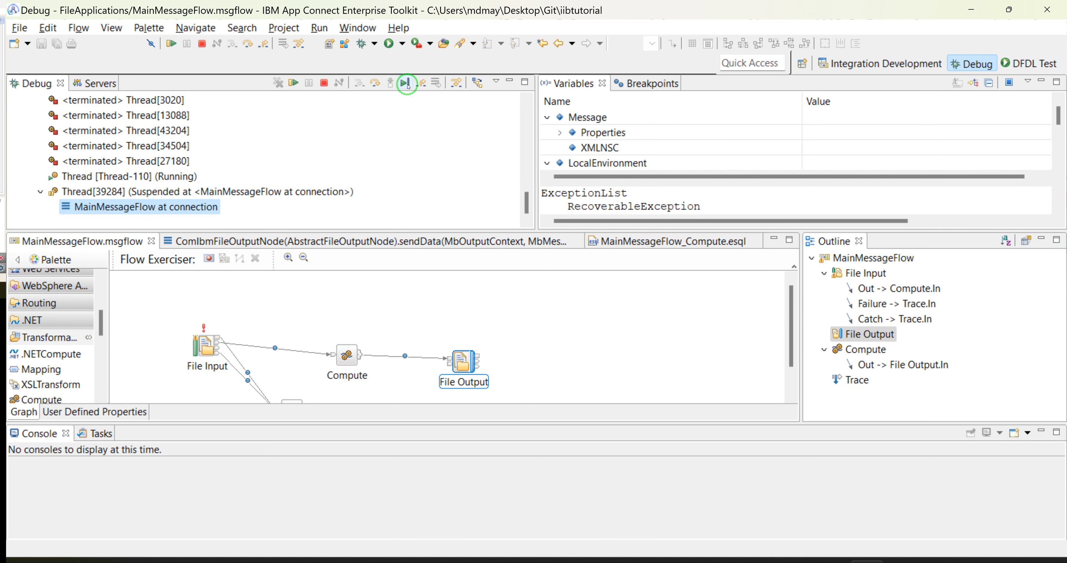
click(405, 84)
click(251, 390)
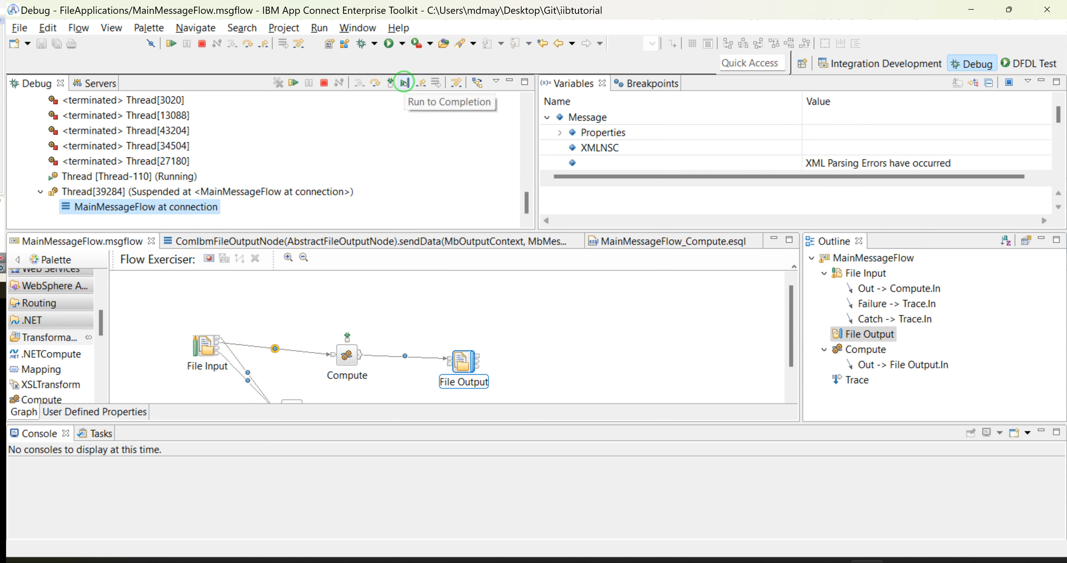
click(203, 360)
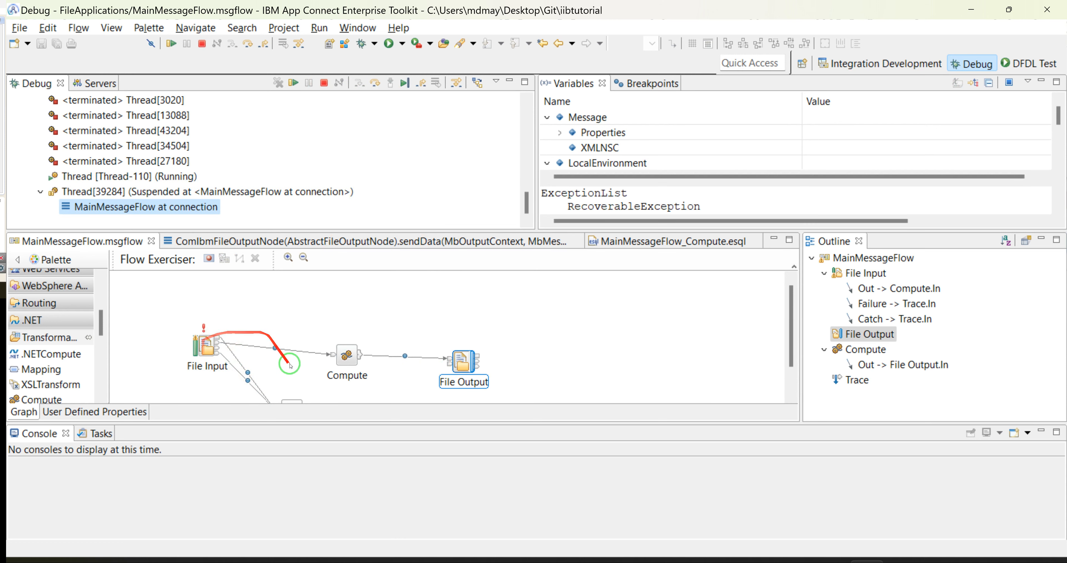
click(390, 83)
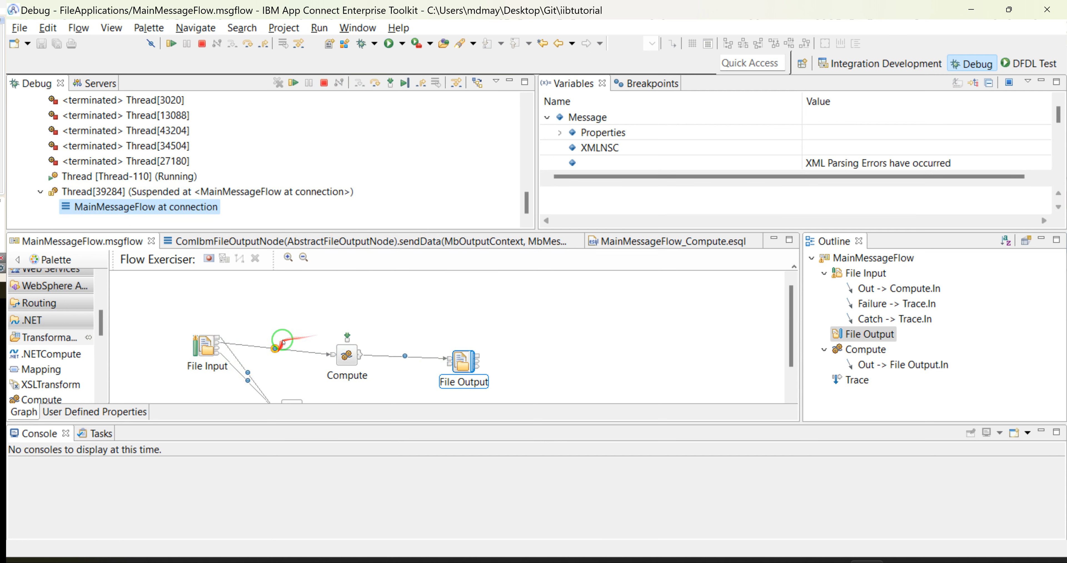
click(419, 78)
click(198, 331)
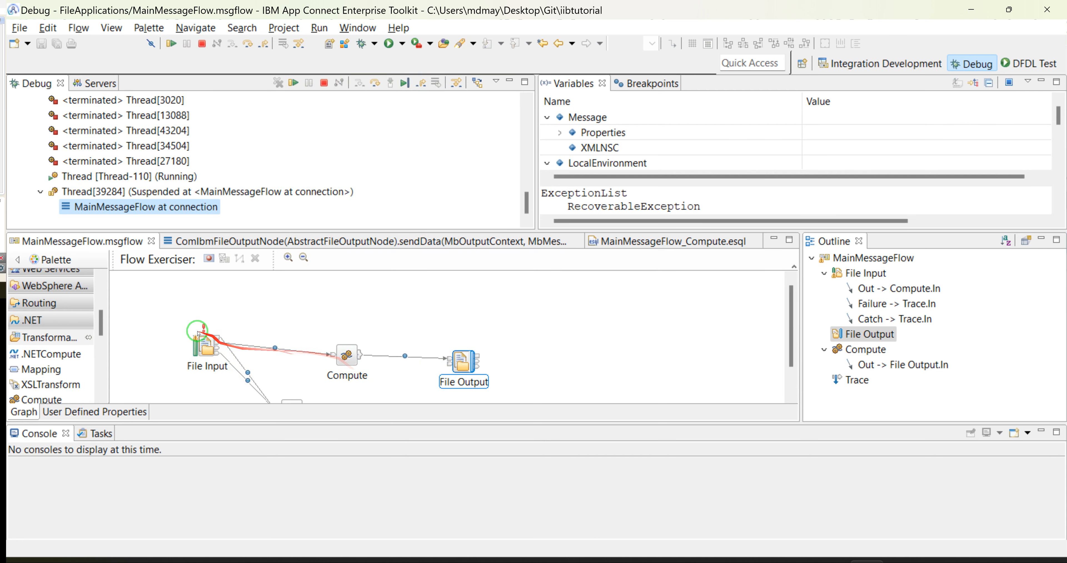
Step: Examine the ExceptionList details in the debug variables down to the last Insert entries
scroll(808, 202, down, 10)
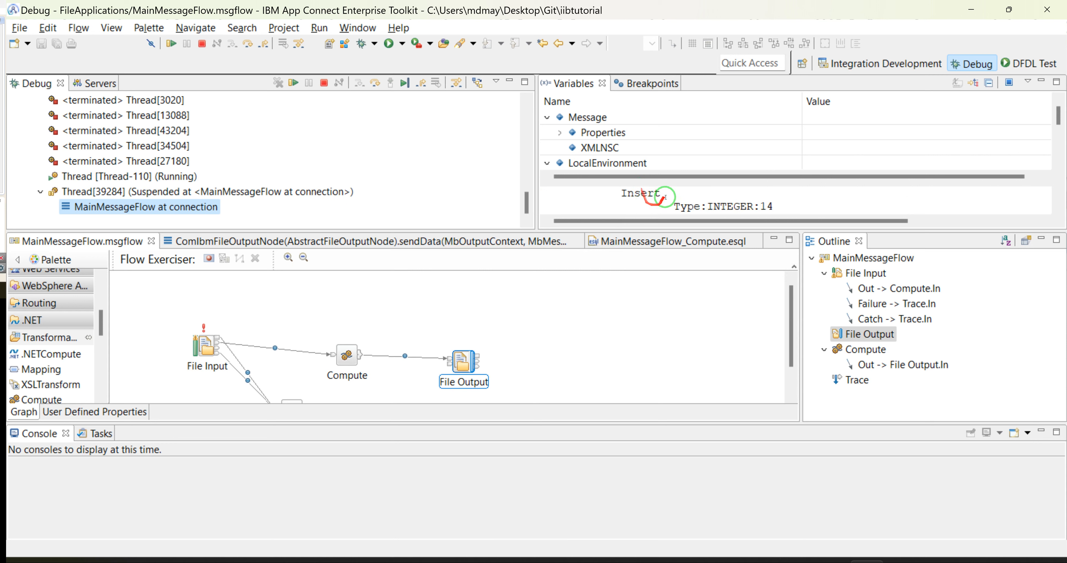
scroll(808, 202, down, 10)
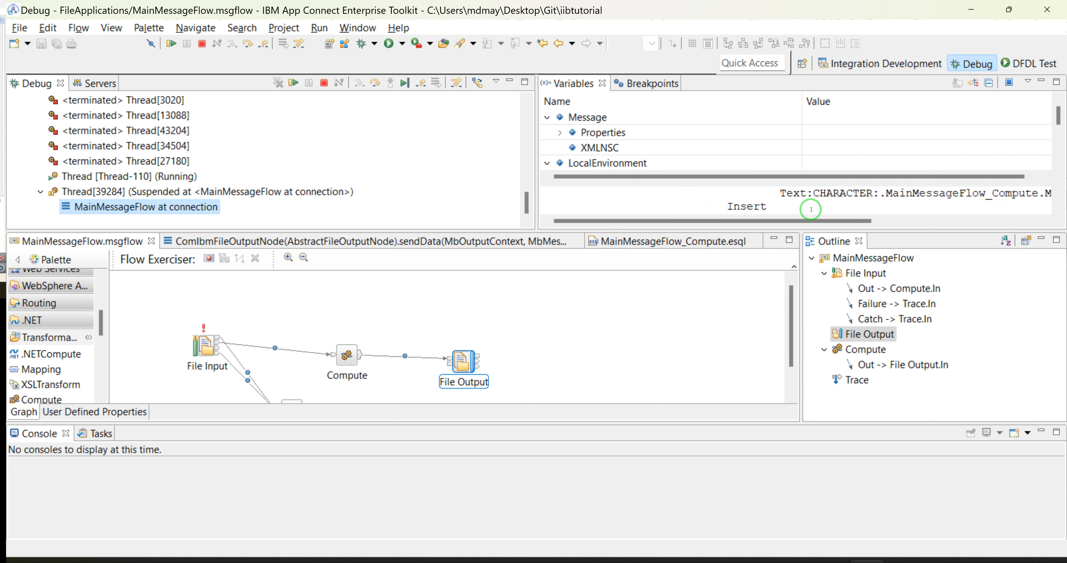
scroll(811, 207, down, 8)
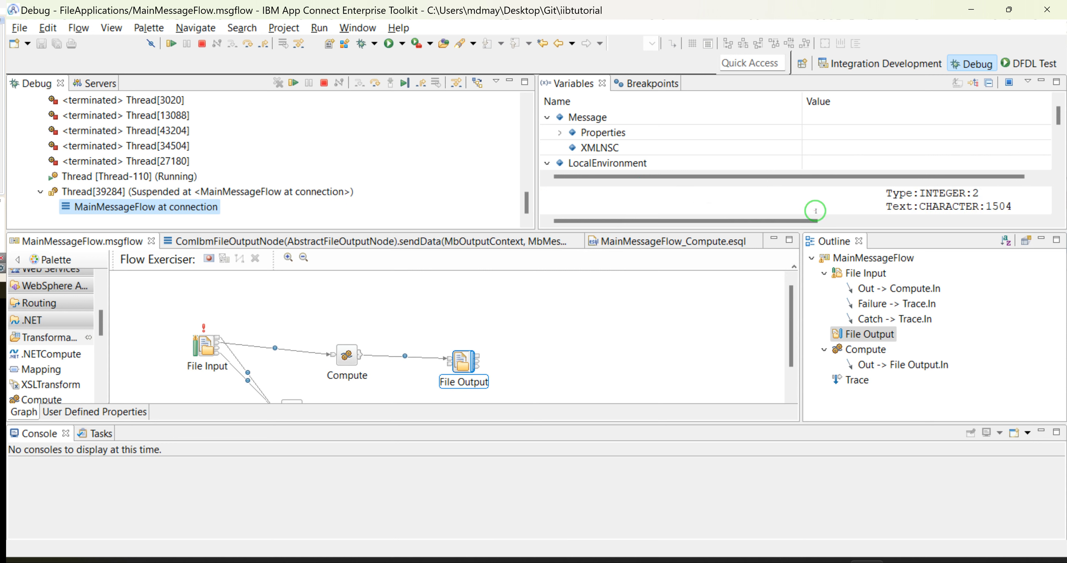
scroll(1011, 202, down, 2)
drag(790, 221, 853, 222)
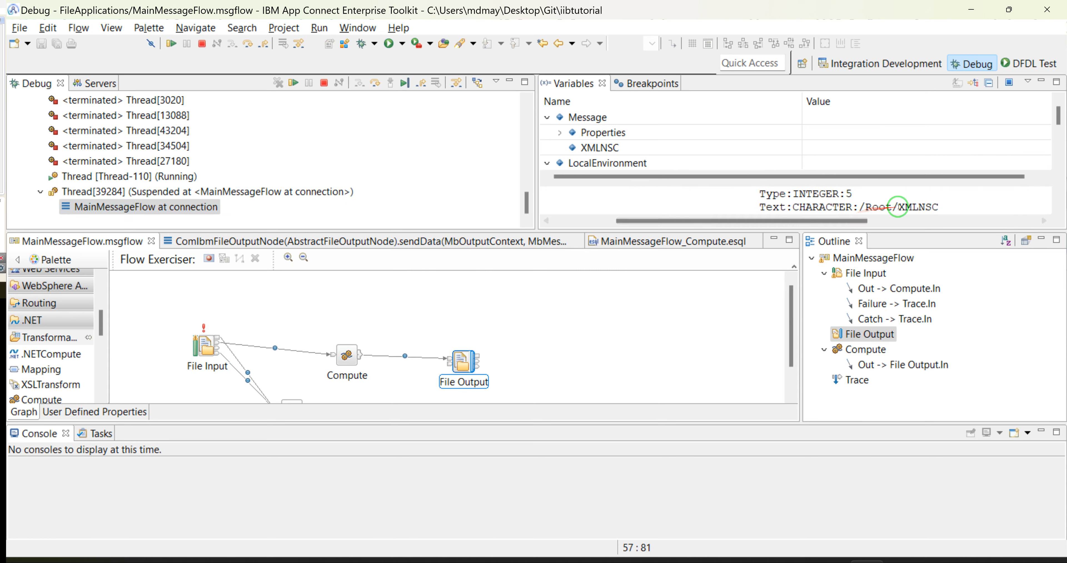
Step: Run the suspended flow thread to completion for the remaining records
click(403, 83)
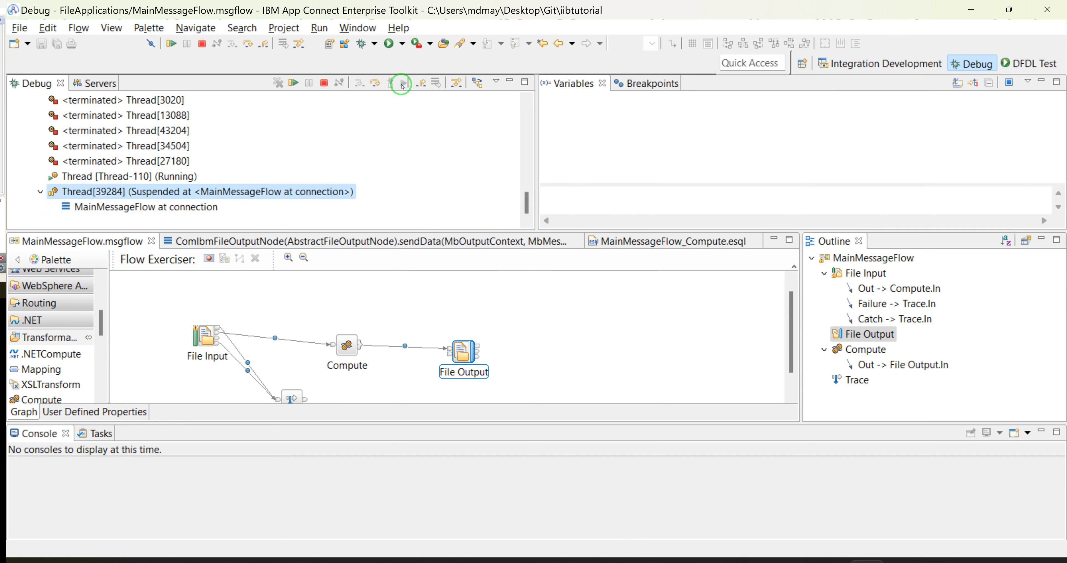
click(402, 83)
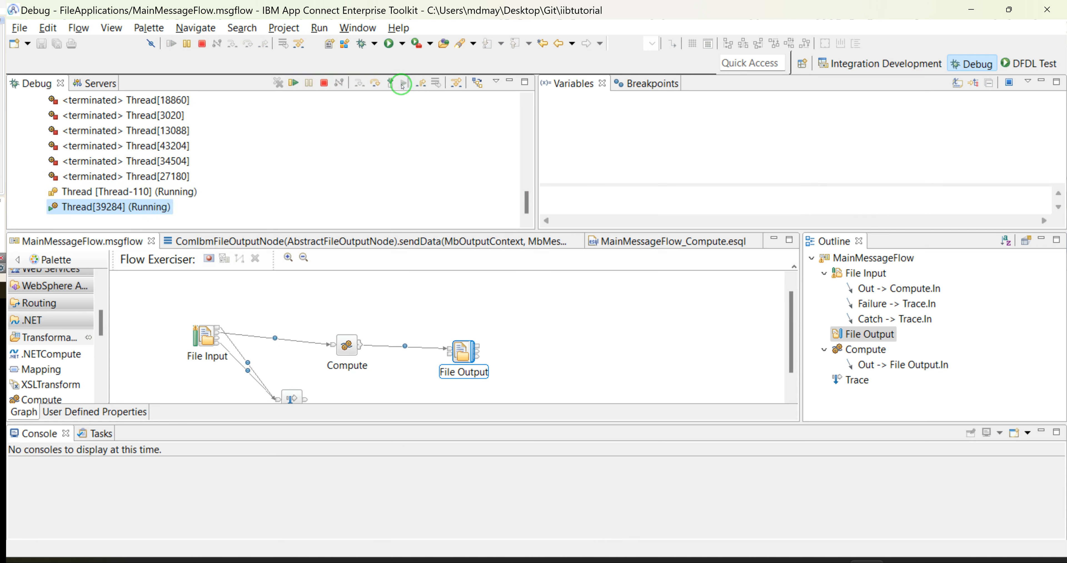
click(402, 83)
click(402, 85)
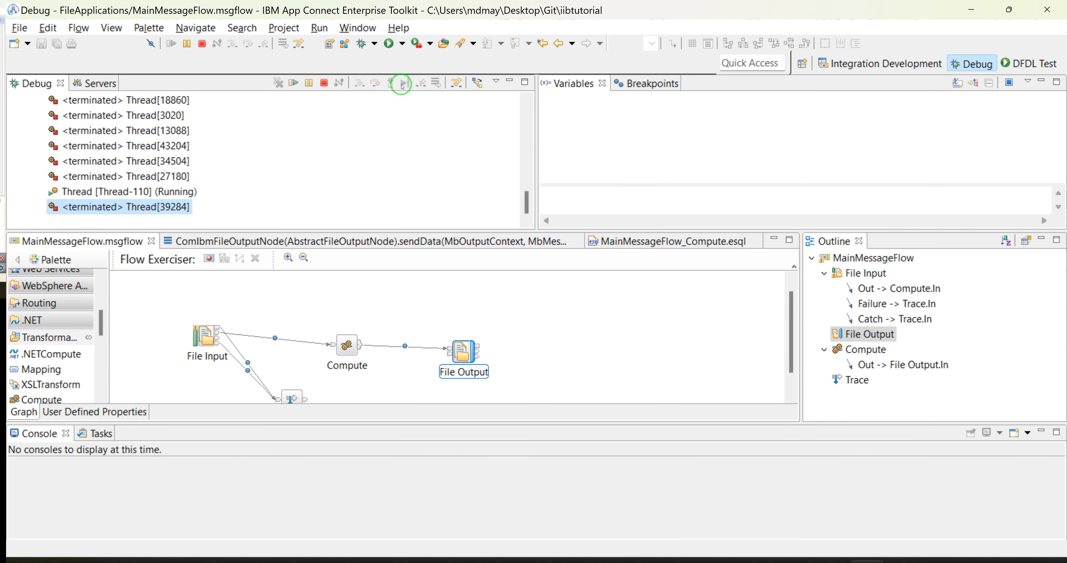
click(402, 84)
click(402, 86)
click(402, 86)
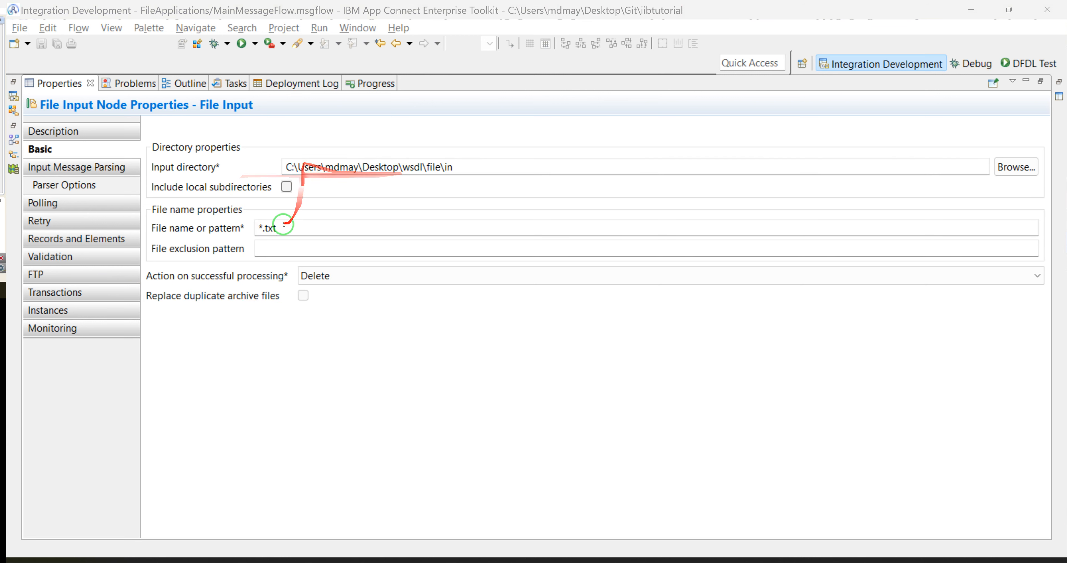
Step: Clear the File Input node's message domain and set its fixed record length to 100 bytes
drag(282, 224, 179, 167)
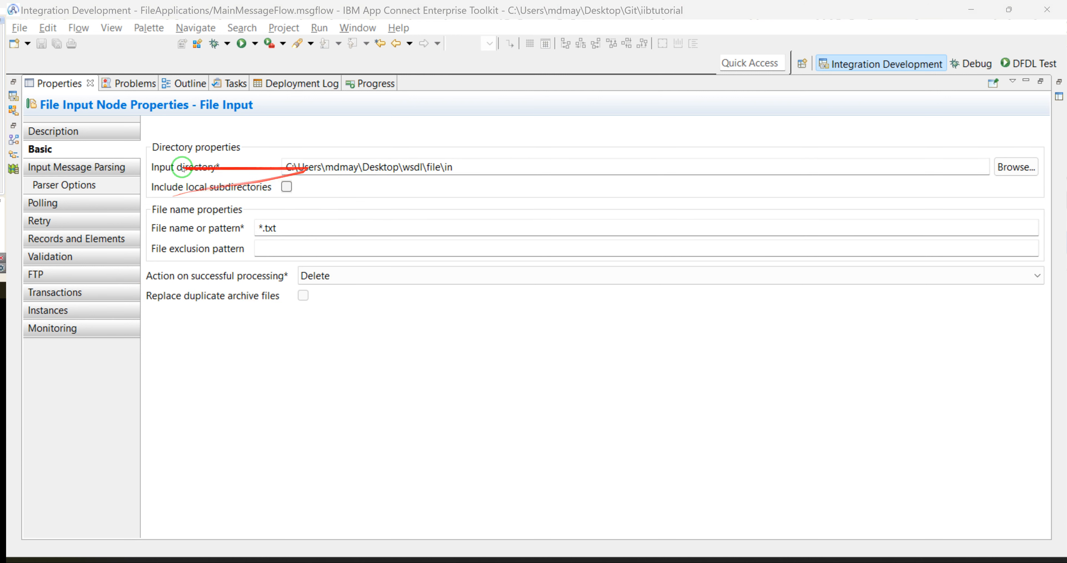
click(96, 167)
click(439, 154)
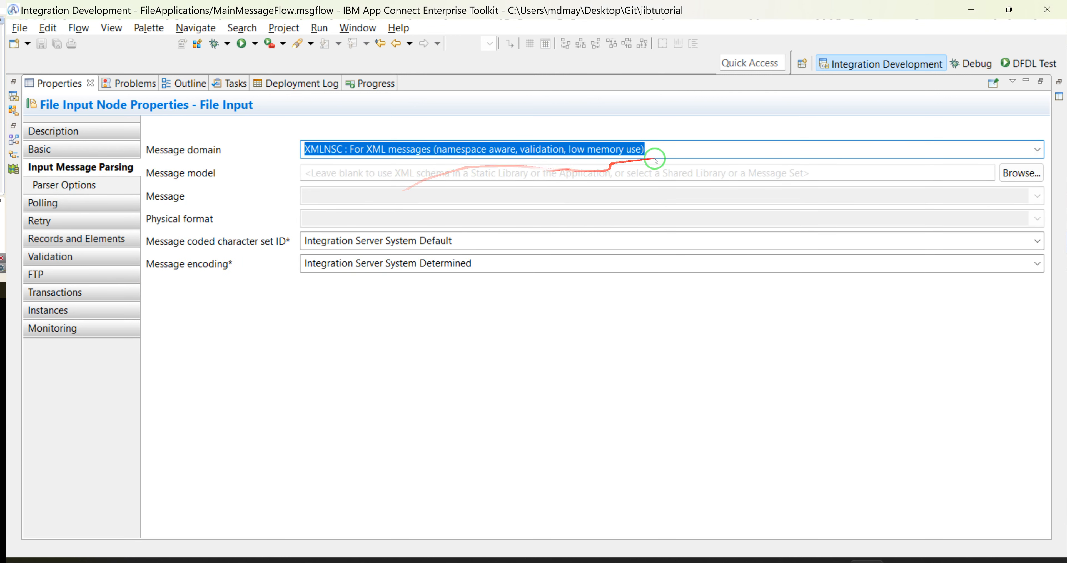
key(BackSpace)
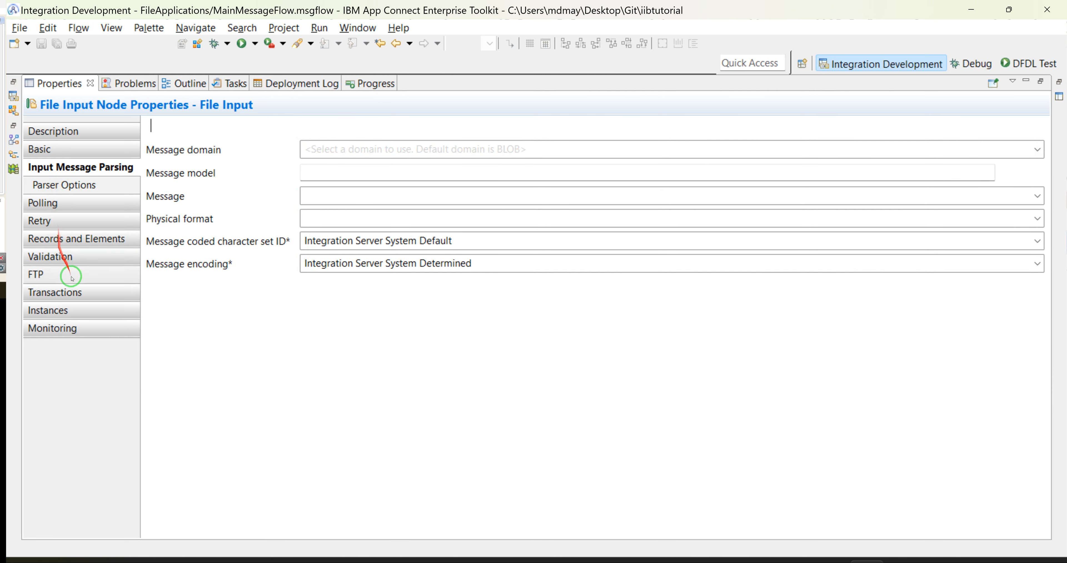
click(77, 238)
drag(319, 189, 280, 183)
text(100)
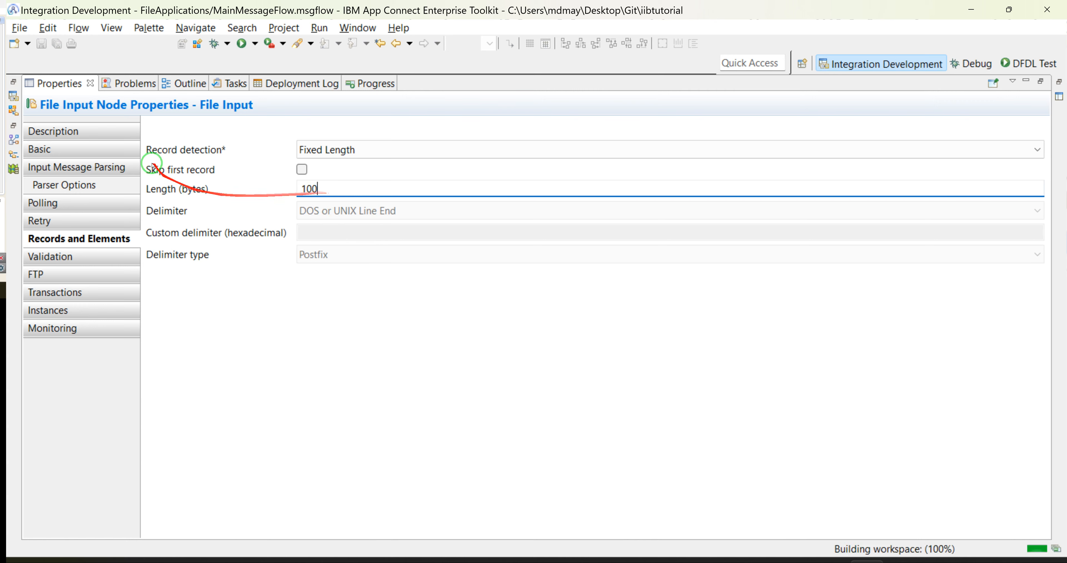
Step: Restore the workbench layout and redeploy FileApplications with the 100-byte record length to integration server b
double_click(70, 84)
drag(71, 154, 67, 472)
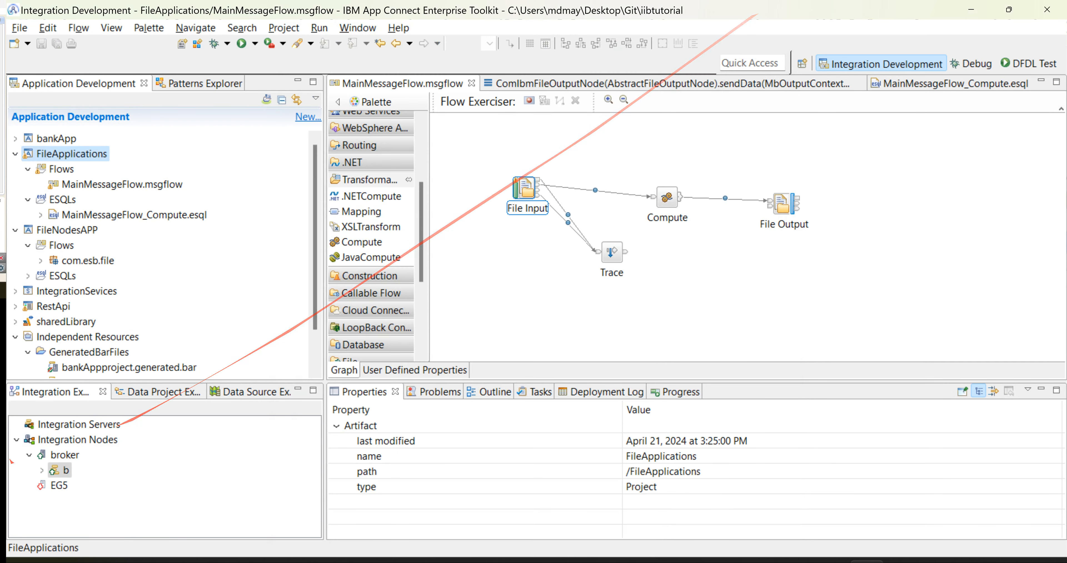
Step: In File Explorer, delete the read text document from the wsdl\file\out folder
key(alt+Tab)
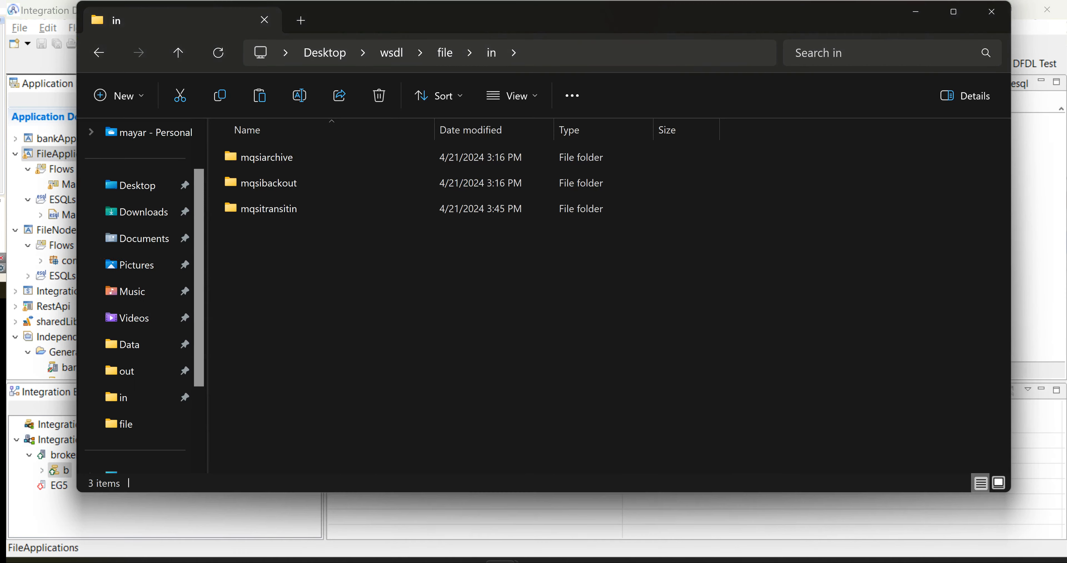
right_click(315, 280)
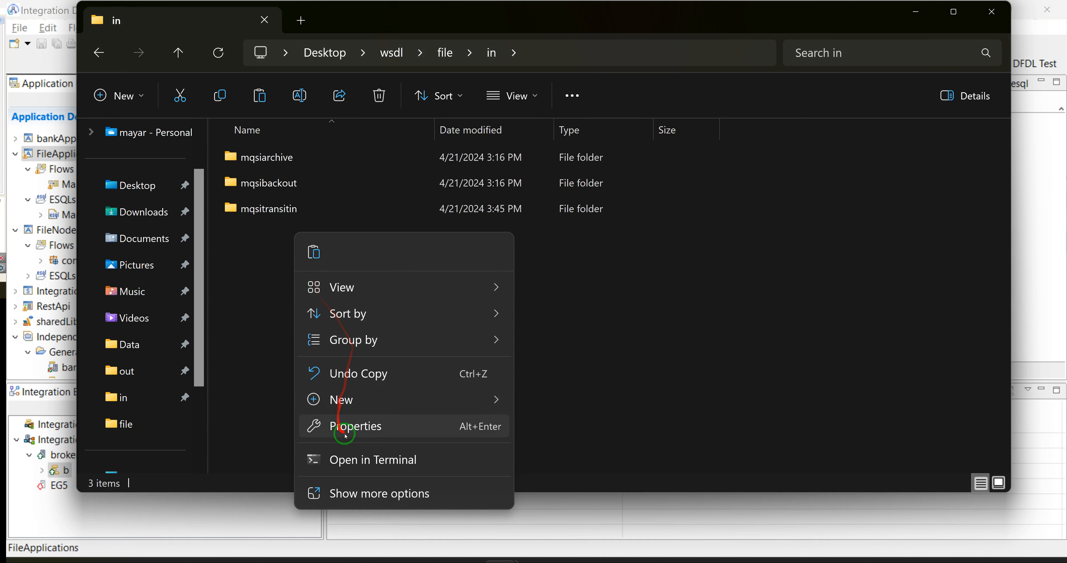
click(443, 60)
double_click(249, 181)
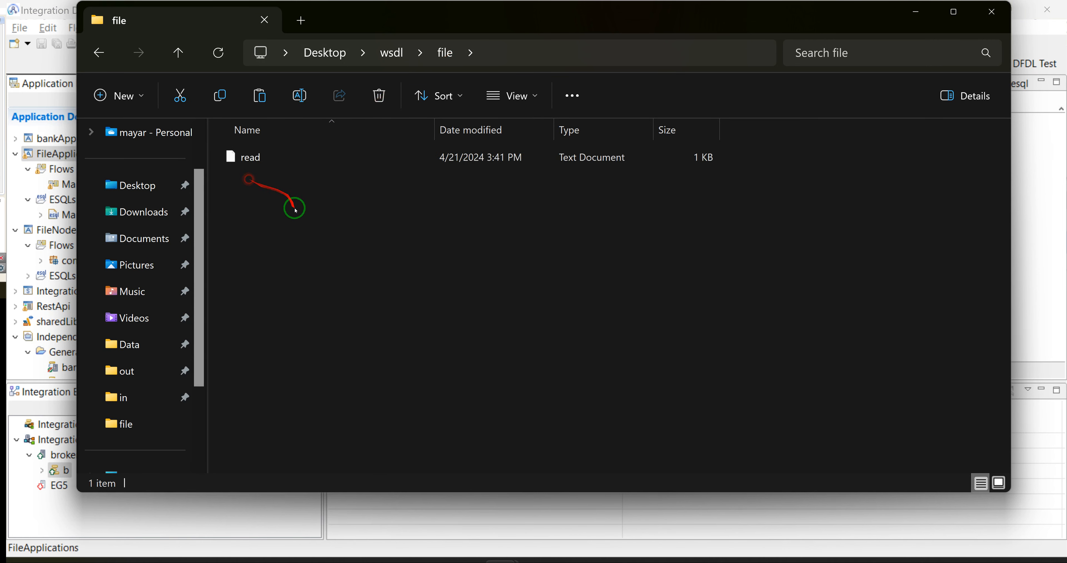
click(254, 156)
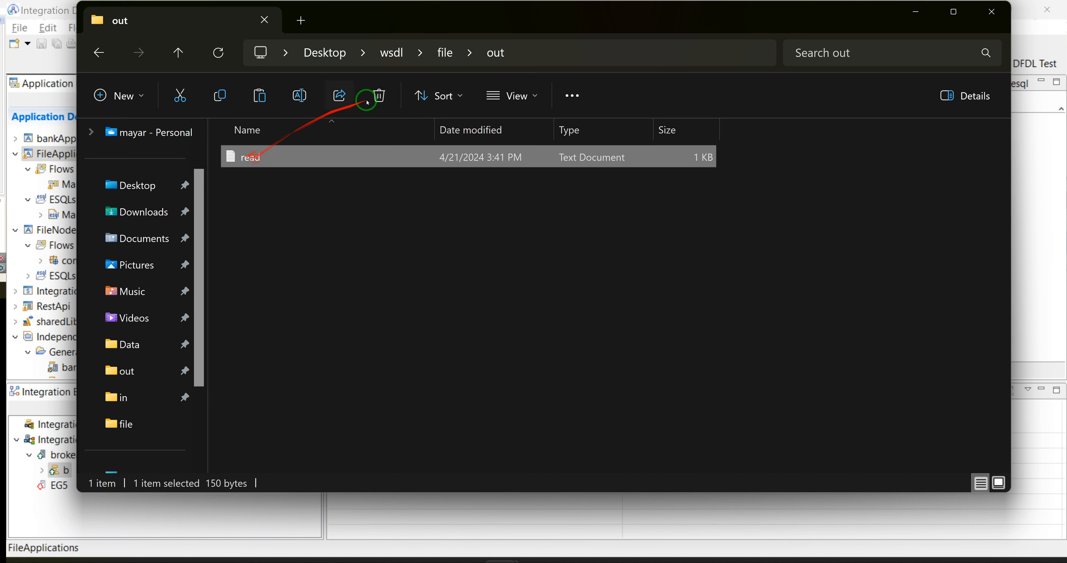
click(381, 97)
click(312, 176)
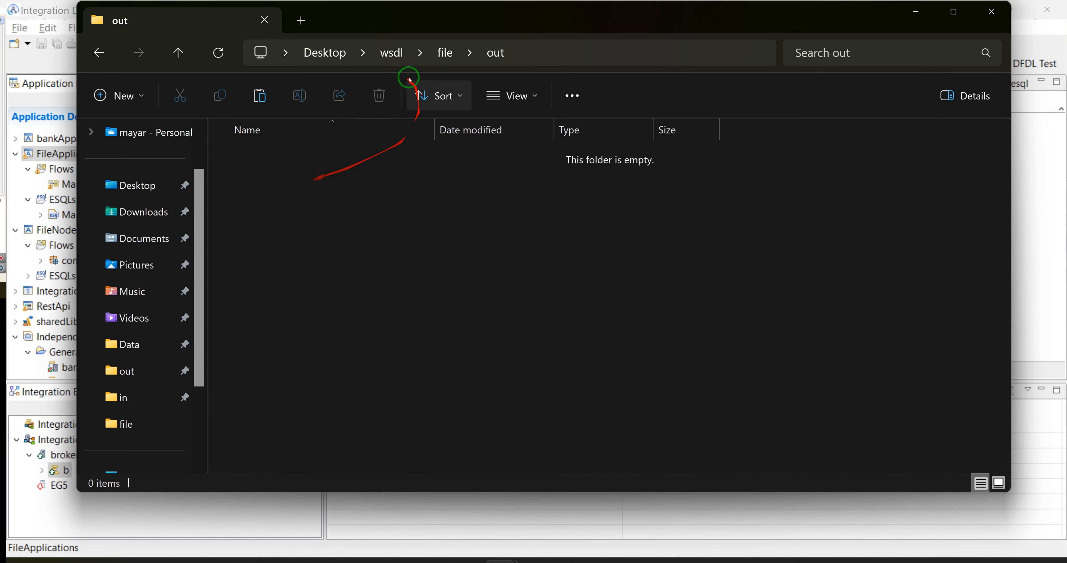
Step: Paste the copied test file into the wsdl\file\in folder to trigger the flow
click(443, 57)
double_click(247, 157)
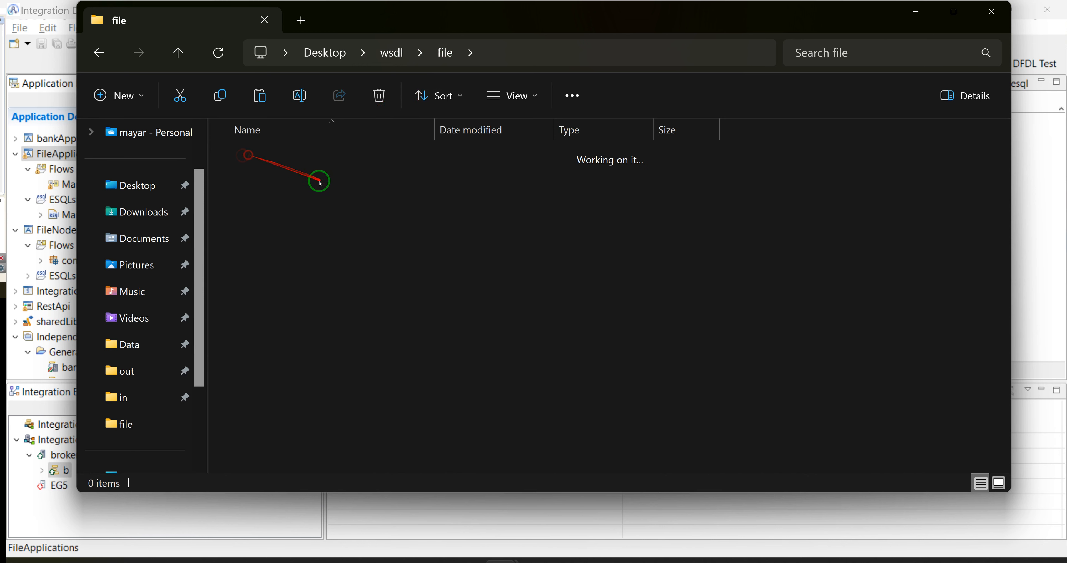
right_click(258, 240)
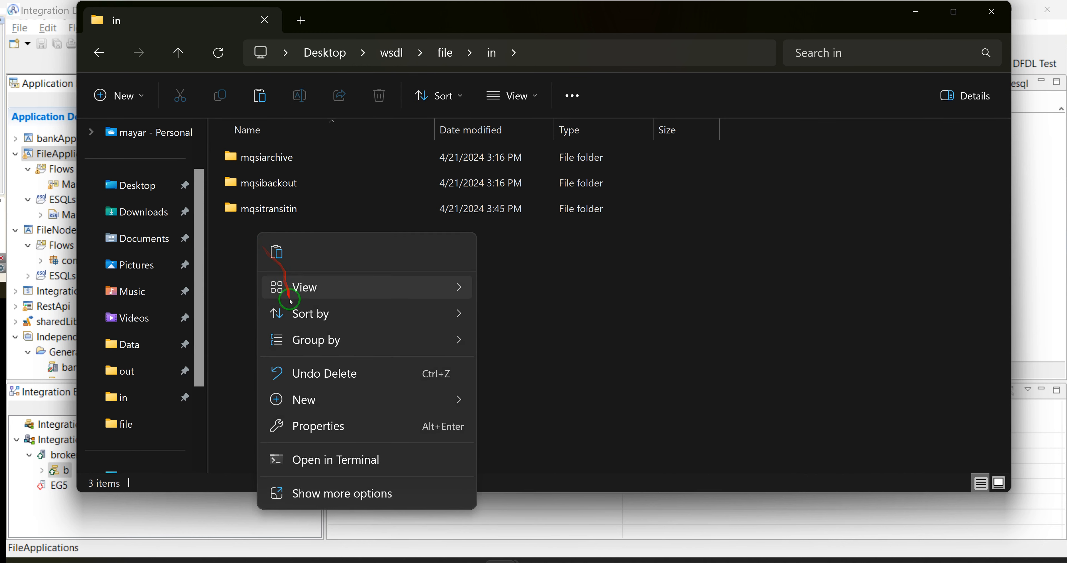
click(276, 253)
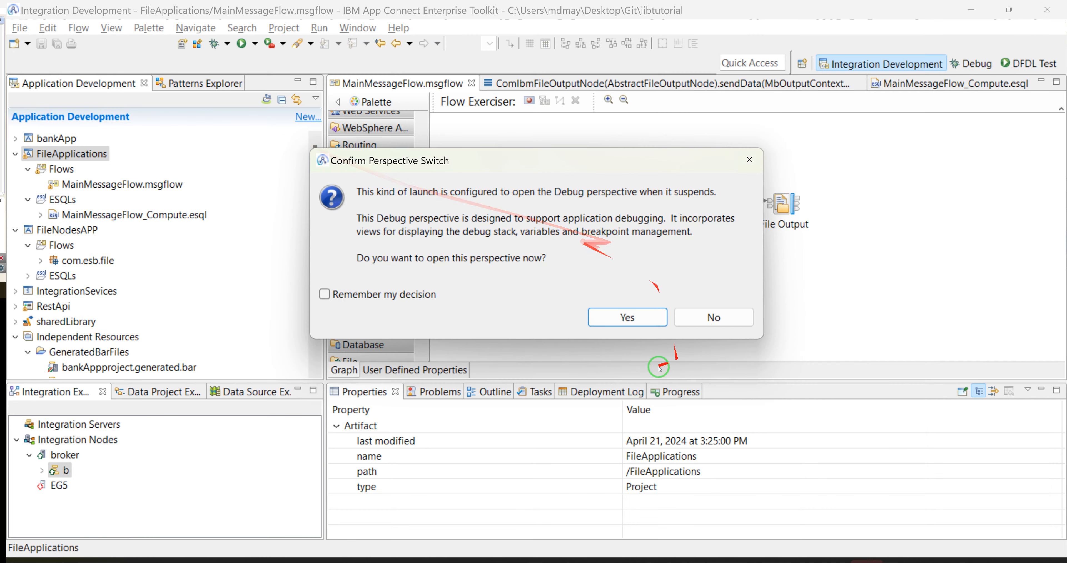
Step: Open the Debug perspective for the suspended flow and inspect the first record's BLOB content in the message variables
click(627, 317)
click(574, 147)
click(560, 148)
click(714, 160)
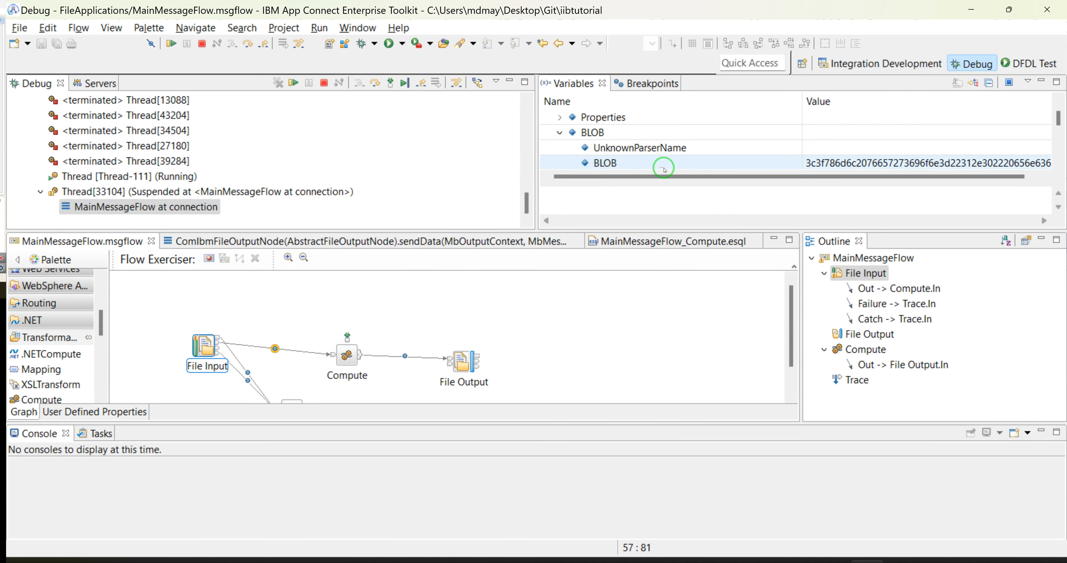
Step: Review the Compute node's ESQL and step the suspended thread through the Compute node into the File Output node
double_click(347, 357)
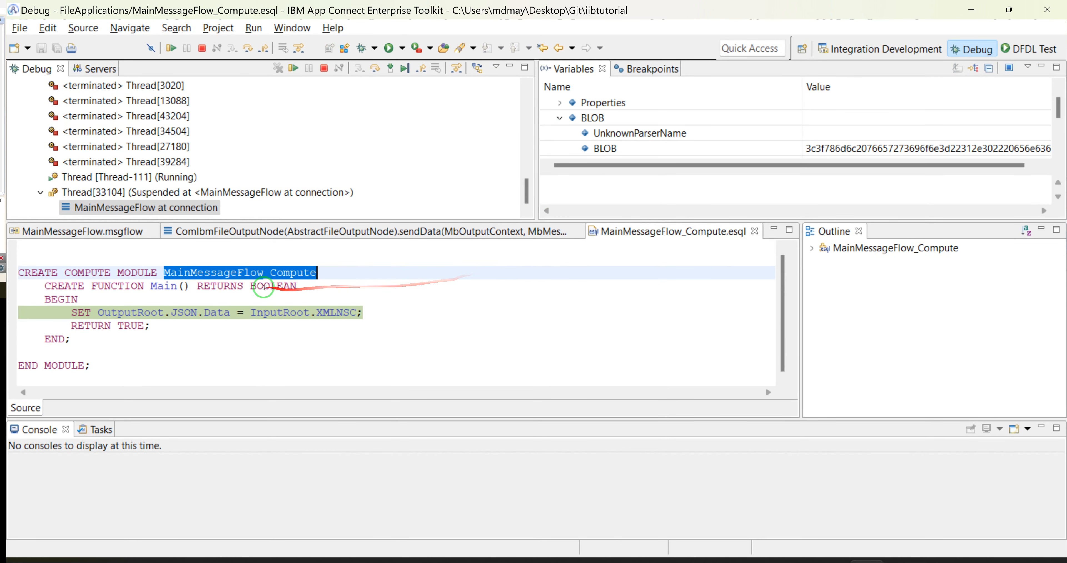
click(305, 297)
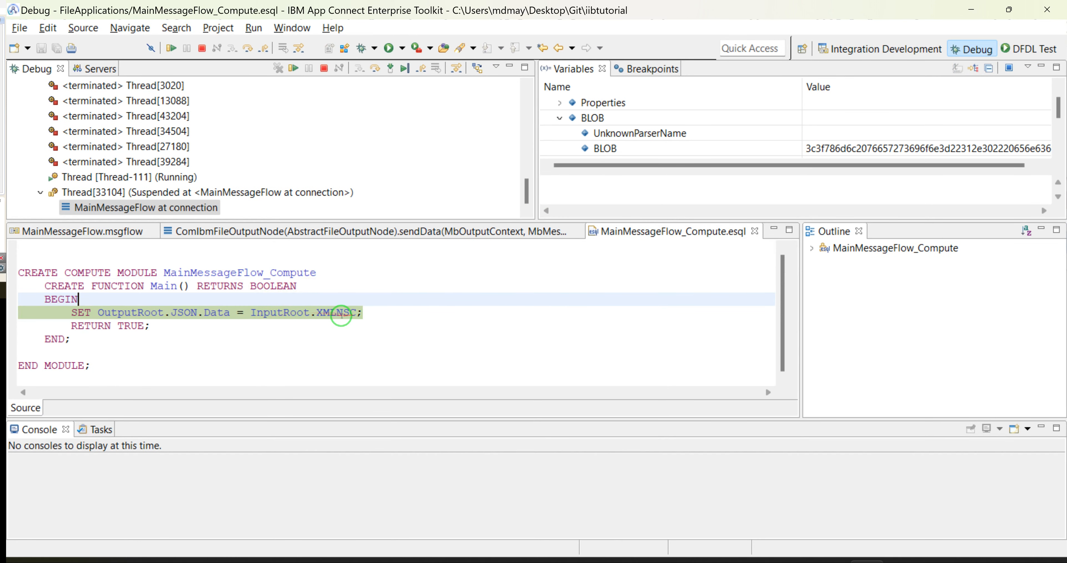
double_click(338, 312)
click(374, 70)
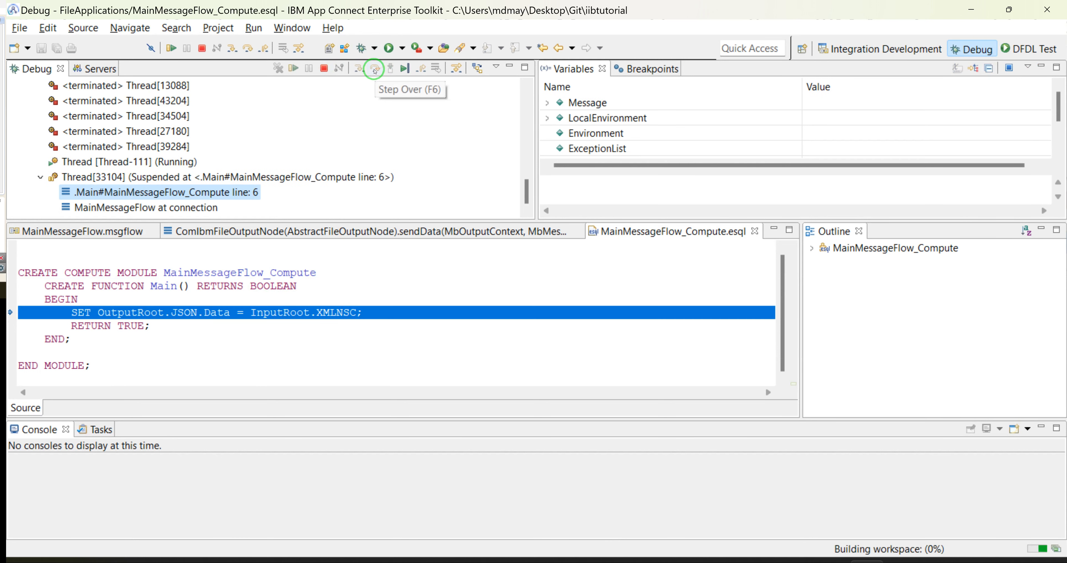
click(375, 70)
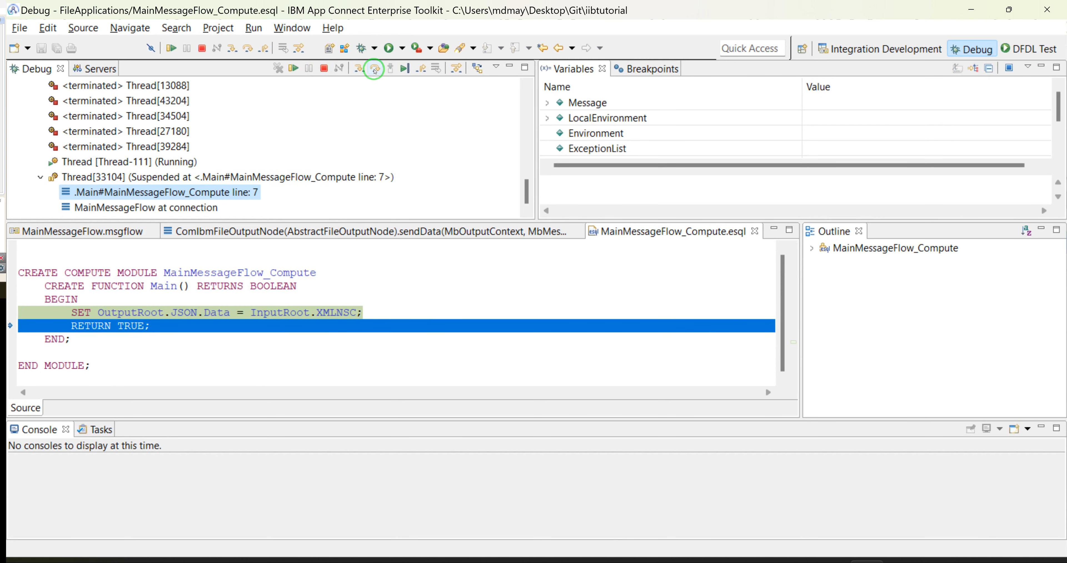
click(375, 69)
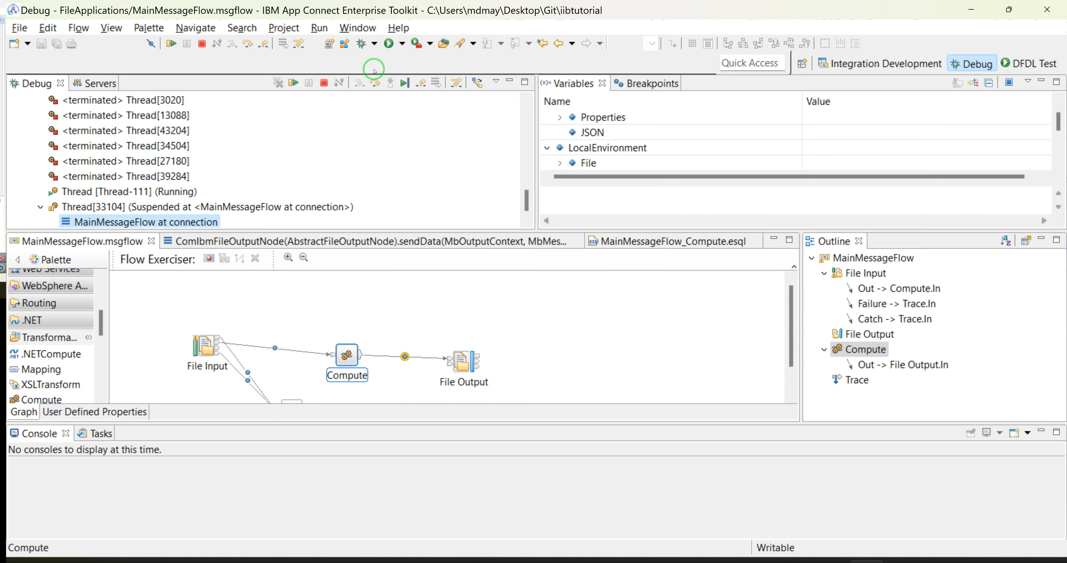
click(375, 83)
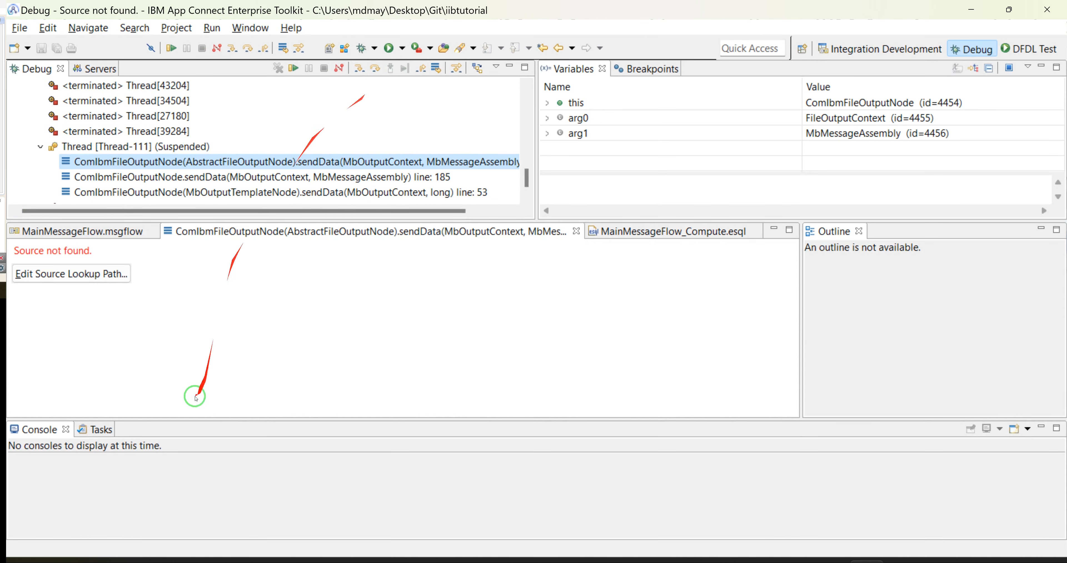
Step: Resume the suspended File Output thread with the current source lookup path and examine the ExceptionList details
click(62, 274)
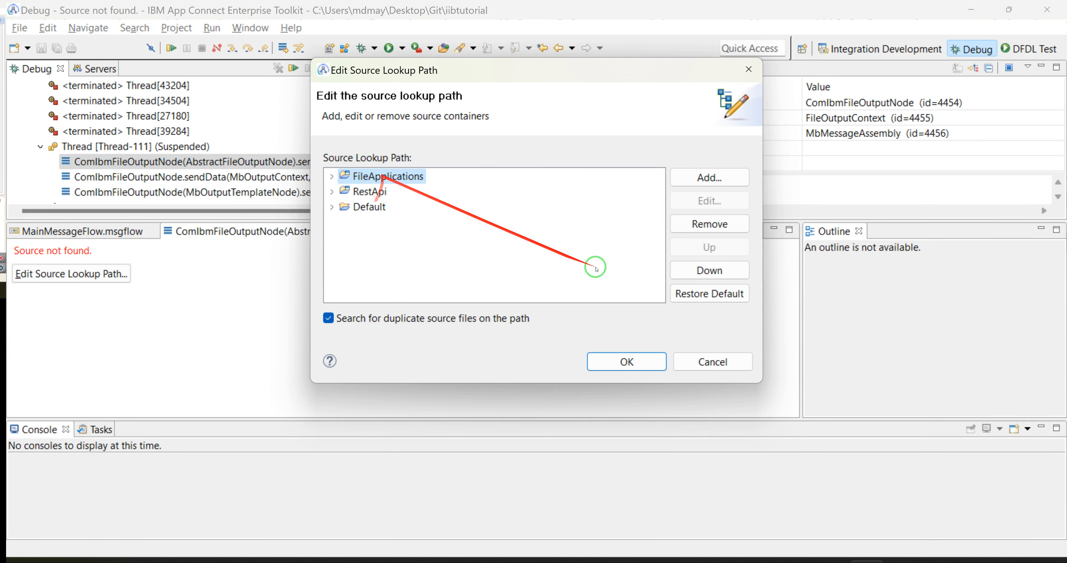
click(620, 361)
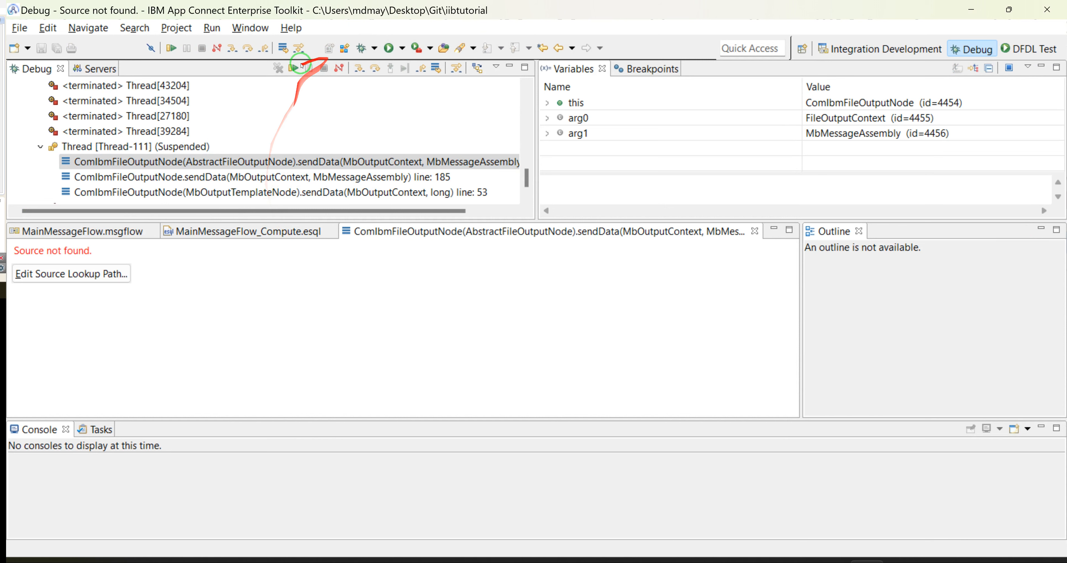
click(303, 66)
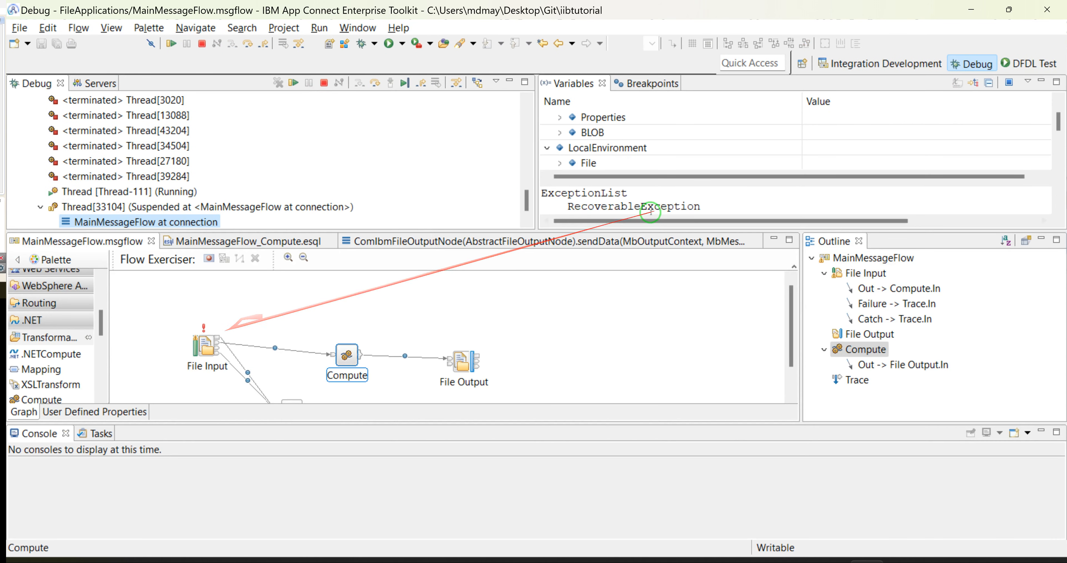
scroll(704, 203, down, 10)
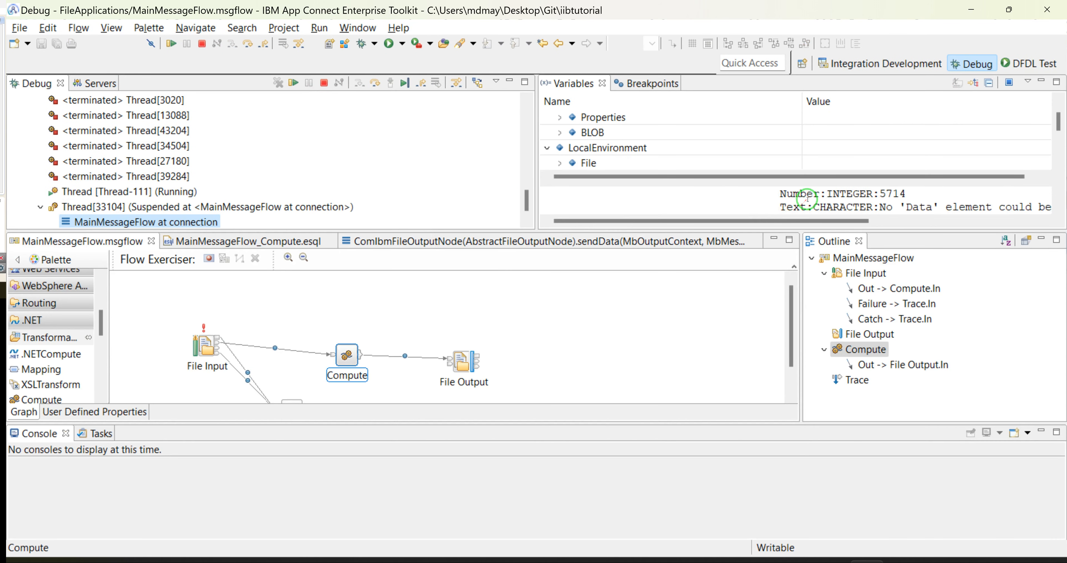
drag(797, 221, 870, 248)
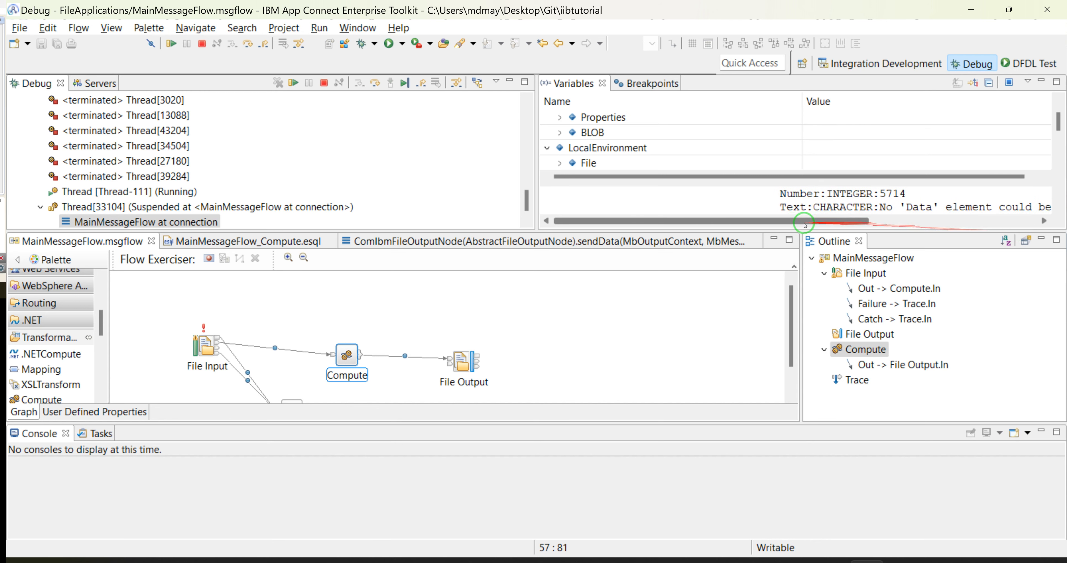
Step: Run the flow on to the next record after the File Input node and inspect its BLOB content
click(402, 85)
click(275, 350)
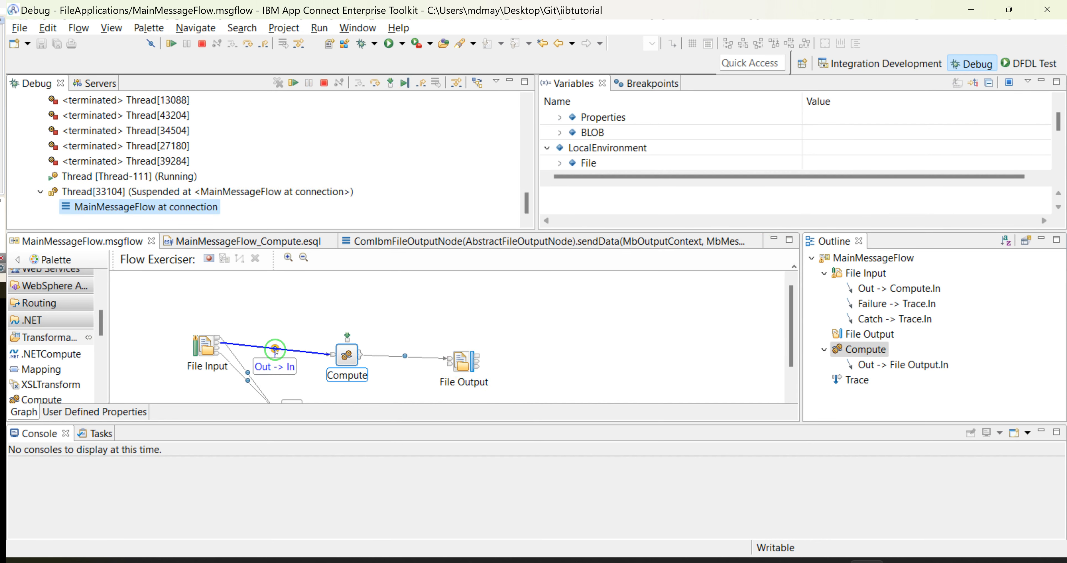
click(554, 132)
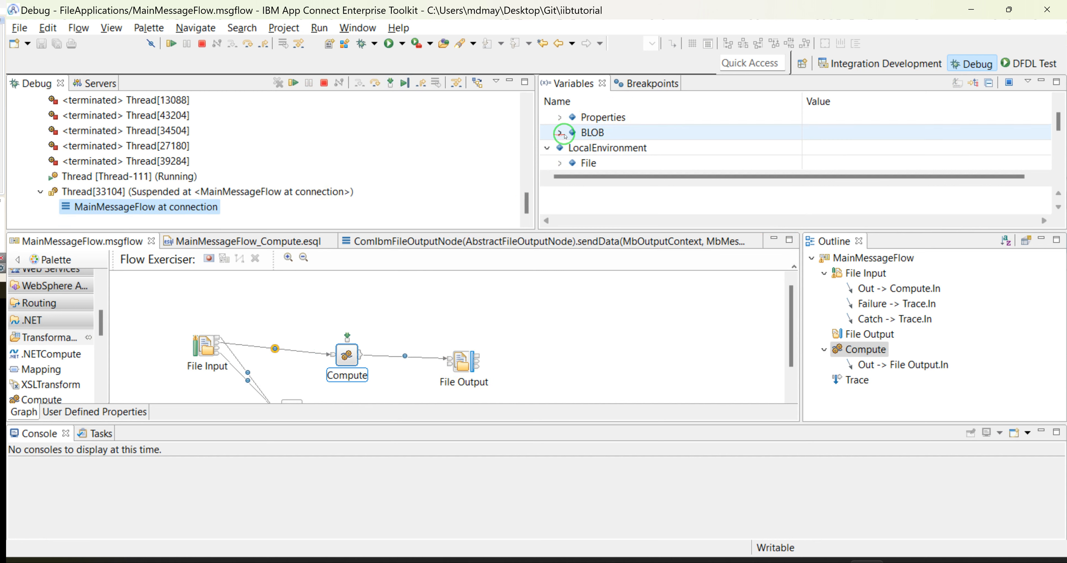
click(560, 133)
click(841, 164)
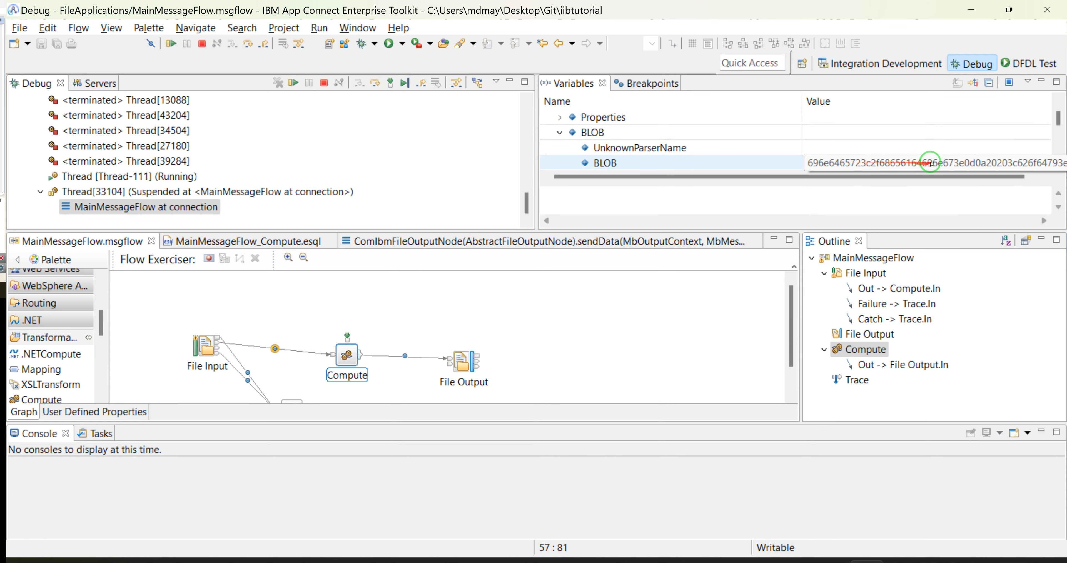
Step: Run the flow to completion for the second record, past the suspended Java thread and the exception
click(404, 83)
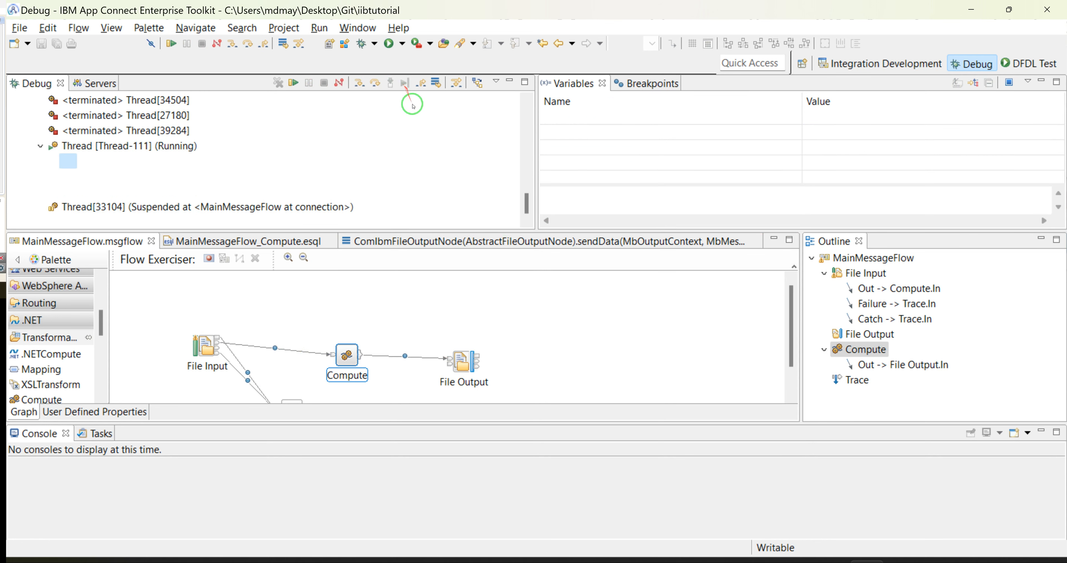
click(293, 68)
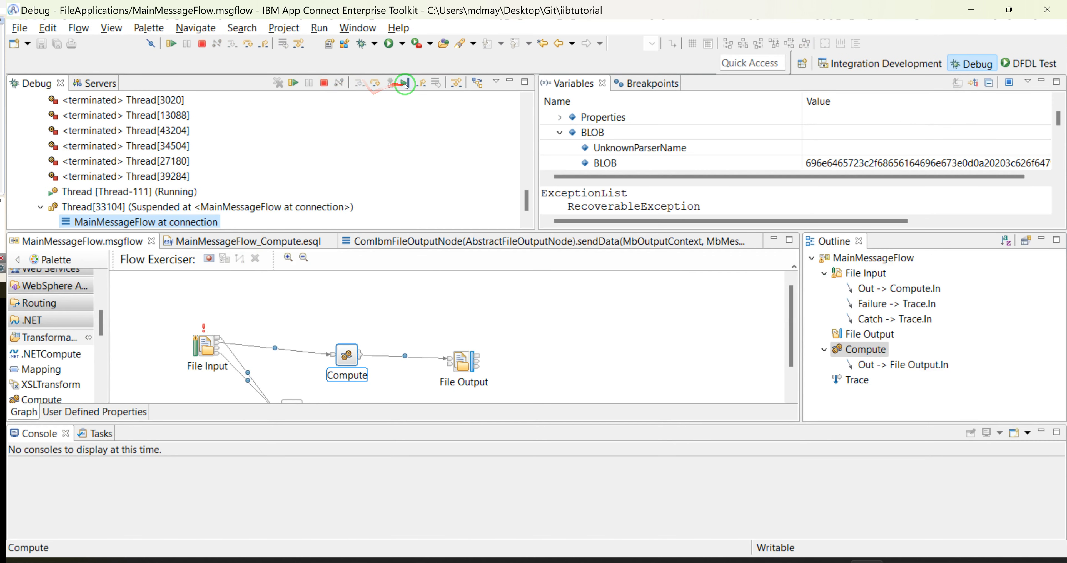
click(405, 84)
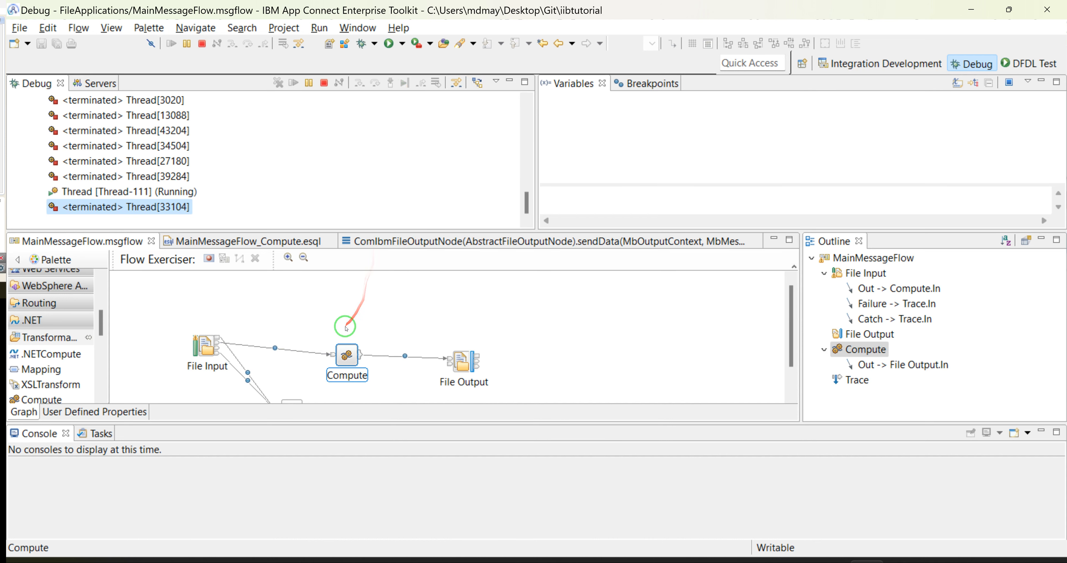
Step: In the Compute node's ESQL, remove .XMLNSC so OutputRoot.JSON.Data is set from InputRoot, and save the file
double_click(347, 354)
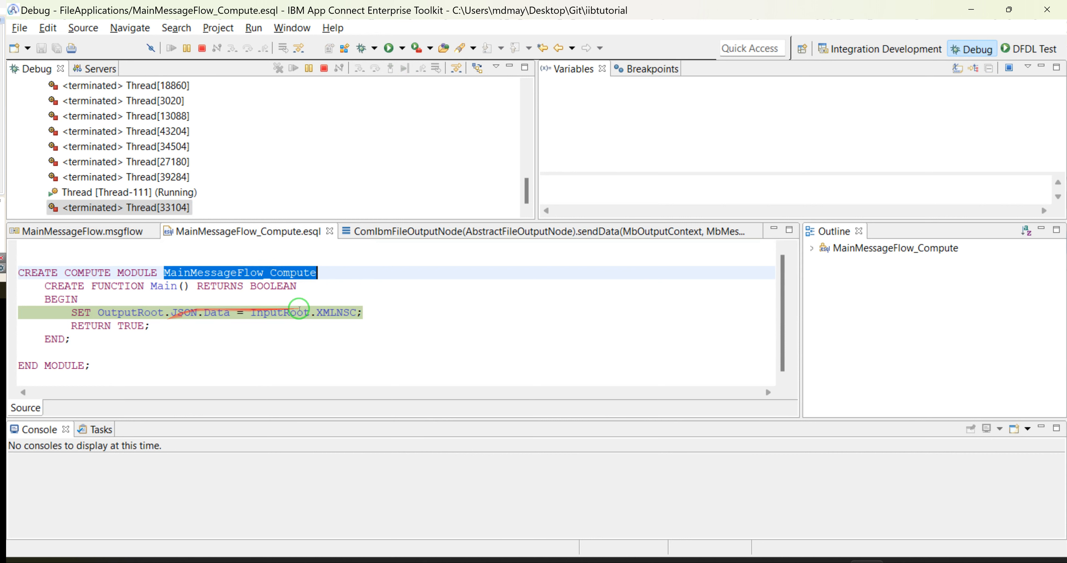
click(343, 312)
key(BackSpace)
key(BackSpace)
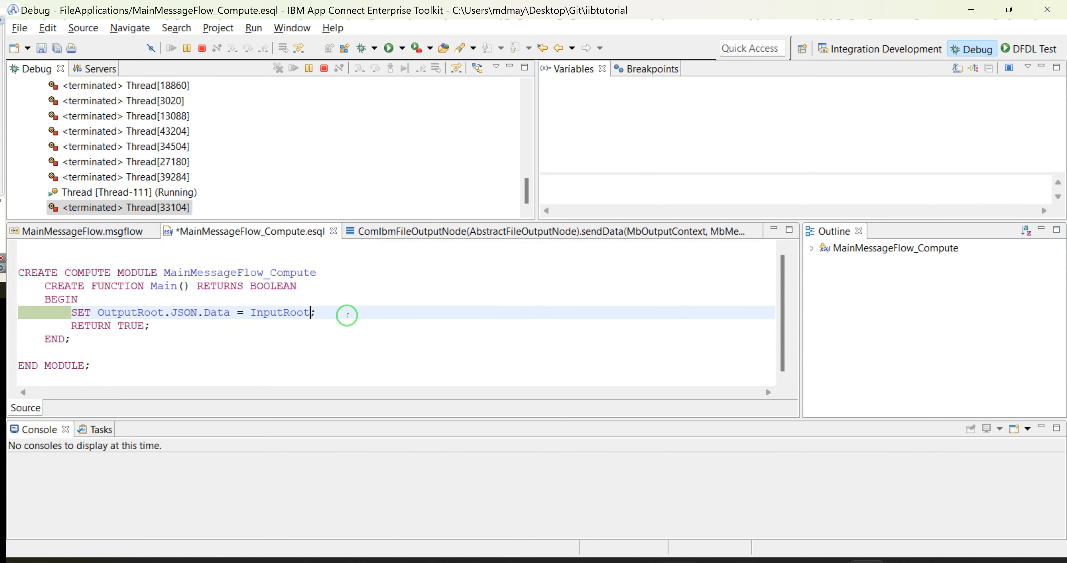
key(ctrl+s)
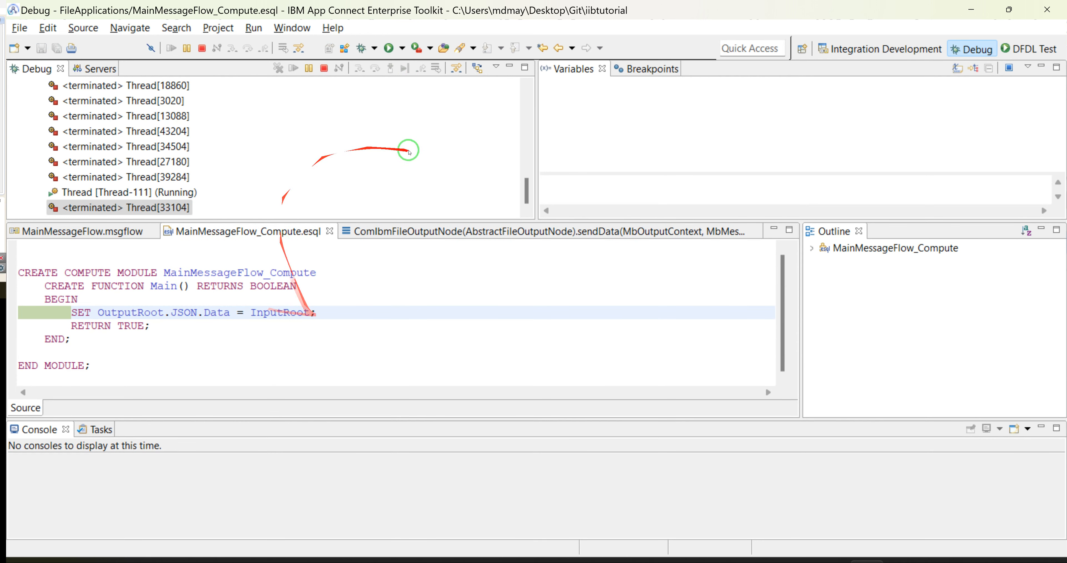
Step: Return to the Integration Development perspective and redeploy FileApplications to integration server b with the edited ESQL
click(882, 49)
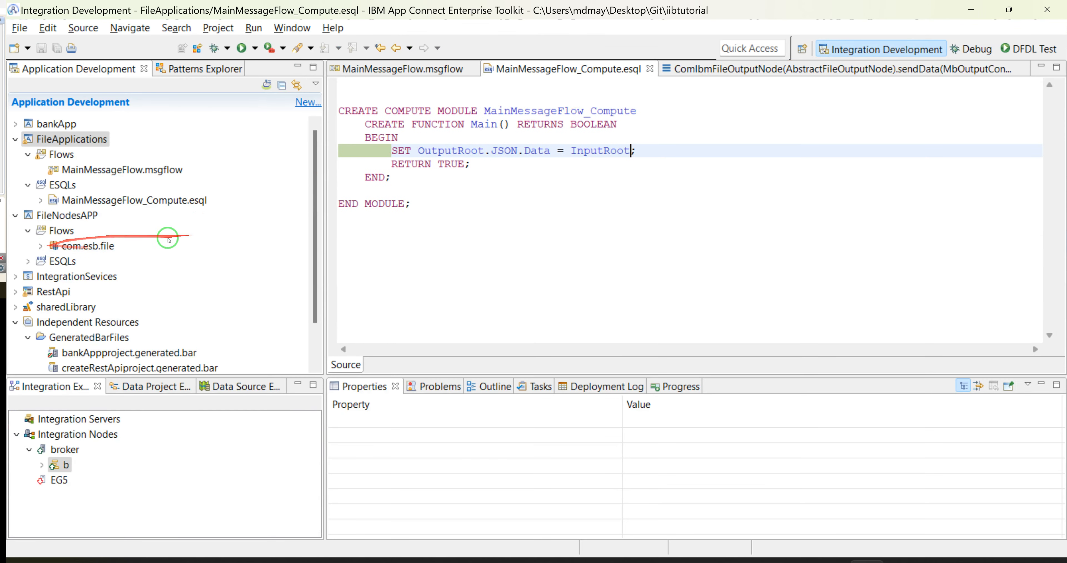
drag(71, 139, 69, 470)
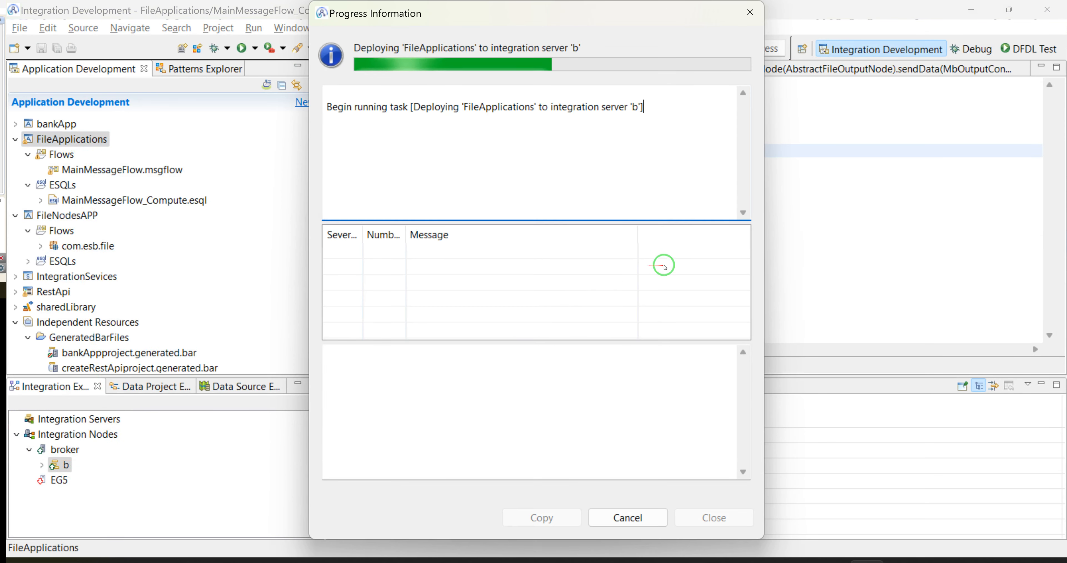
click(749, 12)
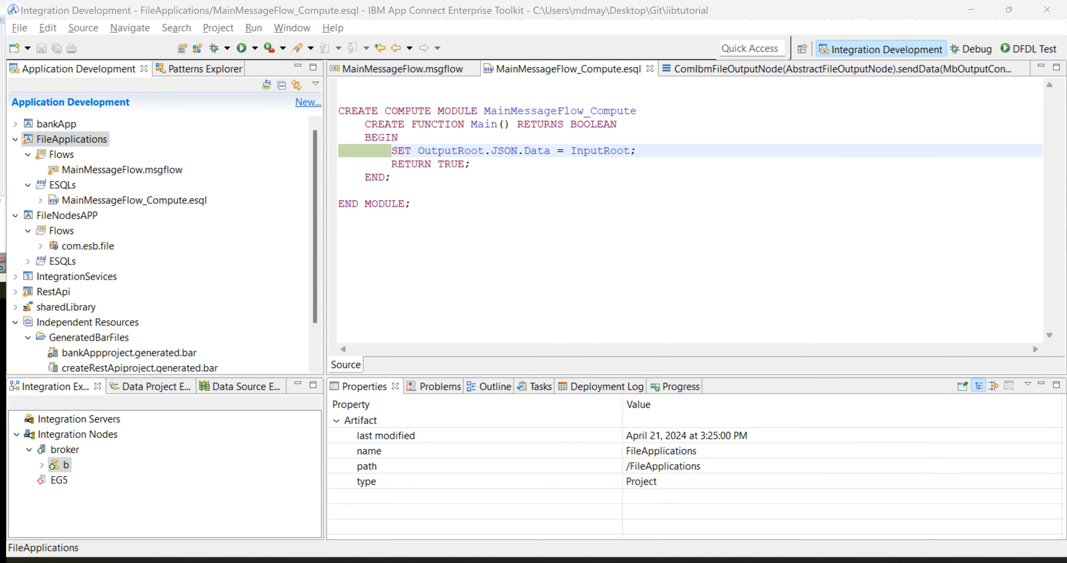
Step: Paste the test file into the in folder again and open the Debug perspective at the suspended flow
key(alt+Tab)
right_click(367, 271)
click(386, 251)
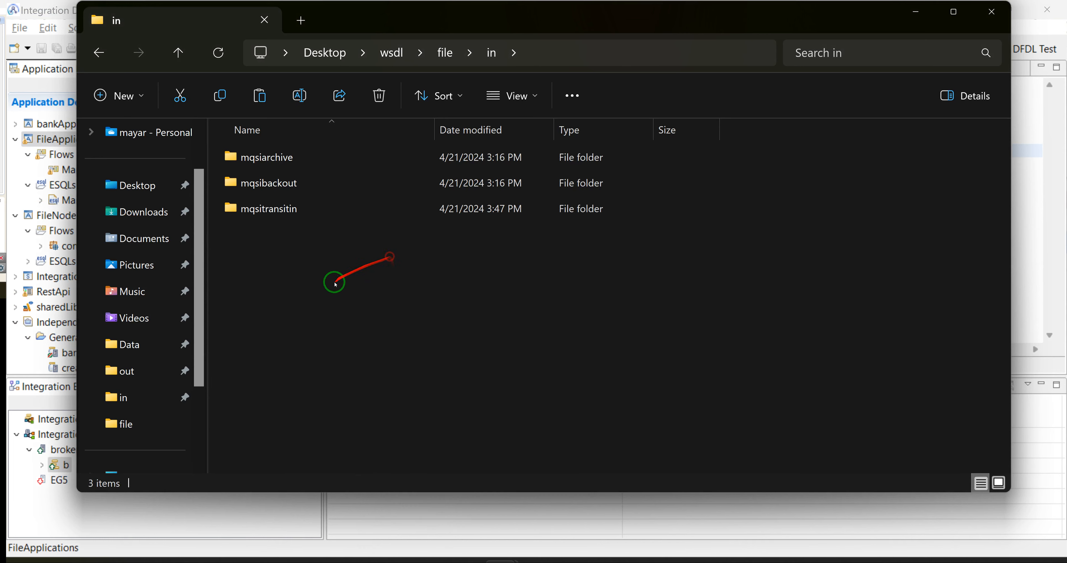
click(218, 52)
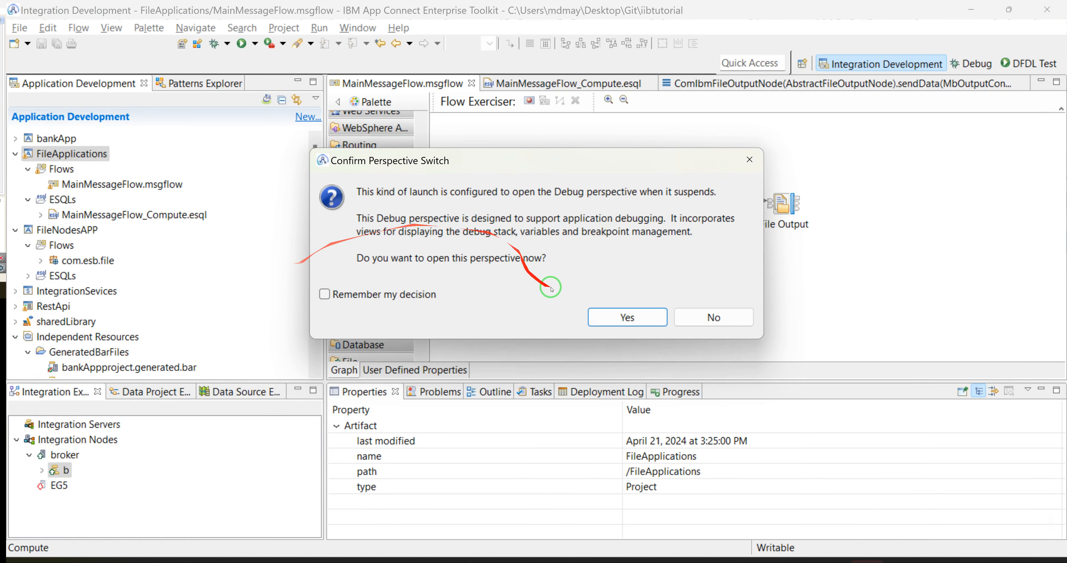
click(625, 316)
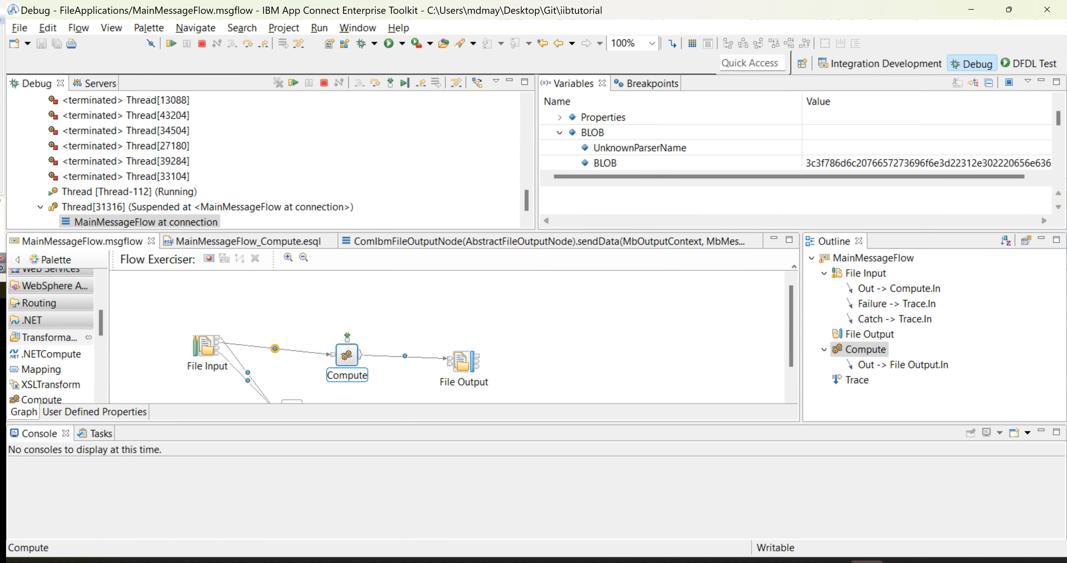
Step: Delete the old read text file from the out folder and return to the suspended flow in the App Connect Enterprise Toolkit
key(alt+Tab)
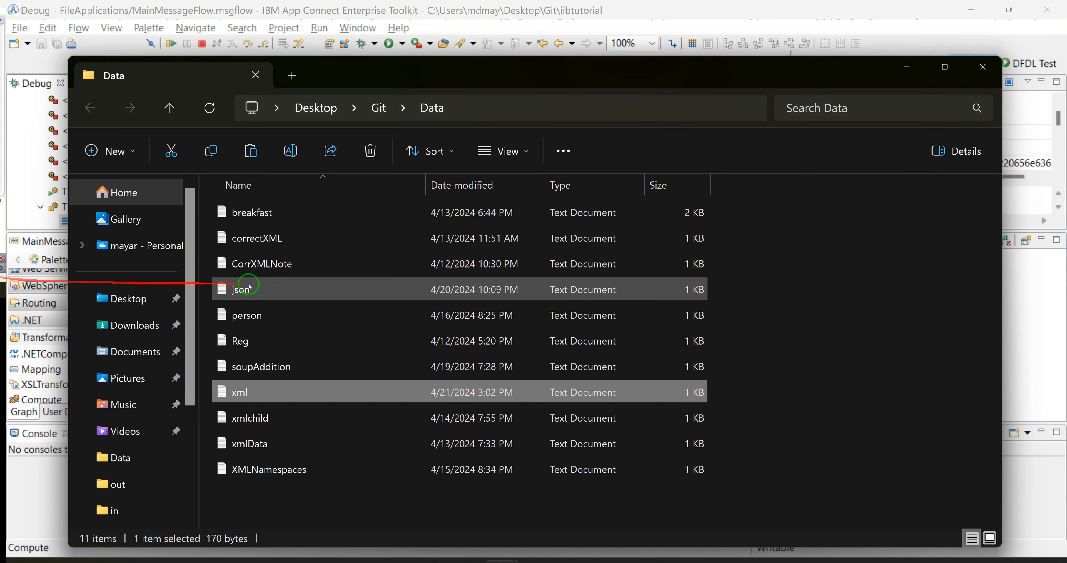
key(alt+Tab)
click(443, 53)
double_click(273, 178)
click(287, 162)
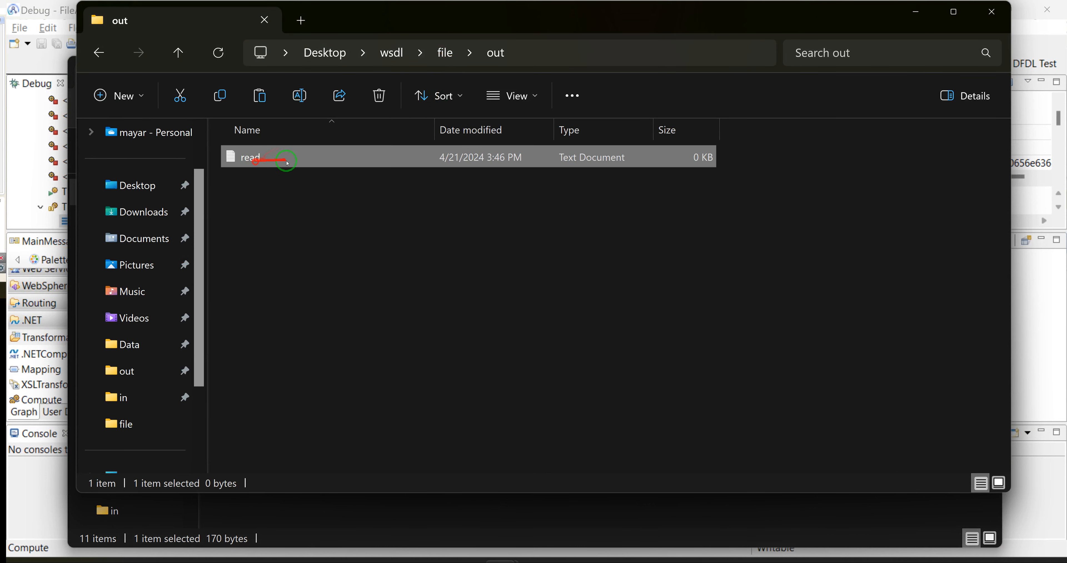
click(379, 95)
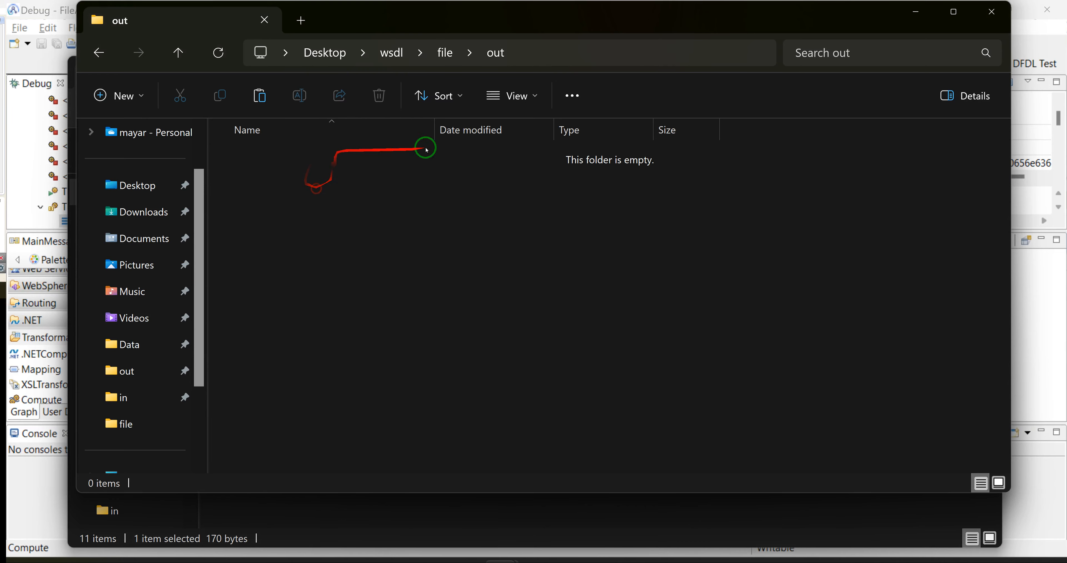
click(69, 255)
key(alt+Tab)
key(alt+Tab)
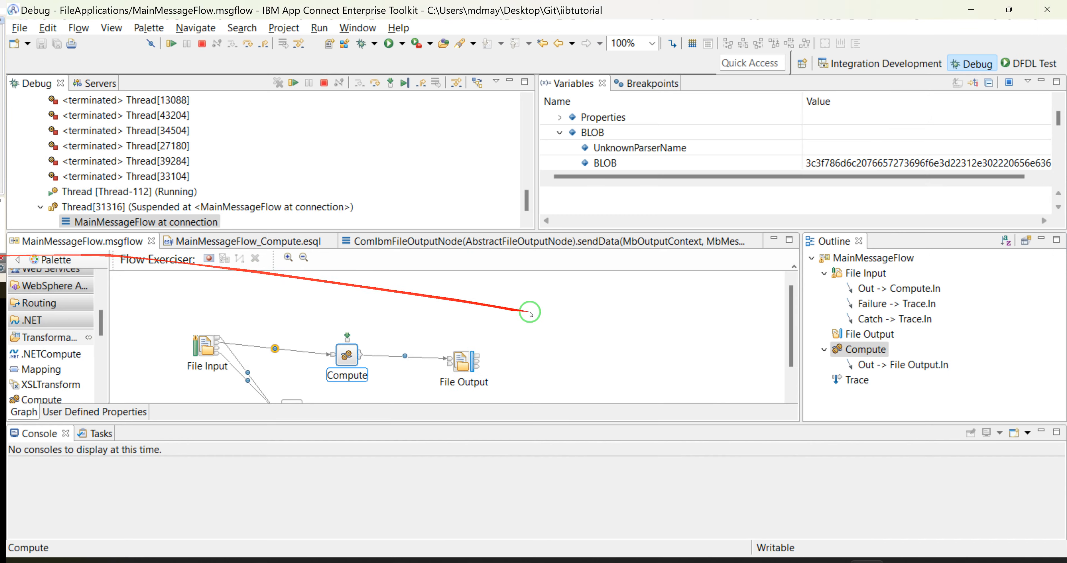
Step: Step into the Compute node's ESQL for the first record, step over its statements, and continue past the File Output connection
click(386, 84)
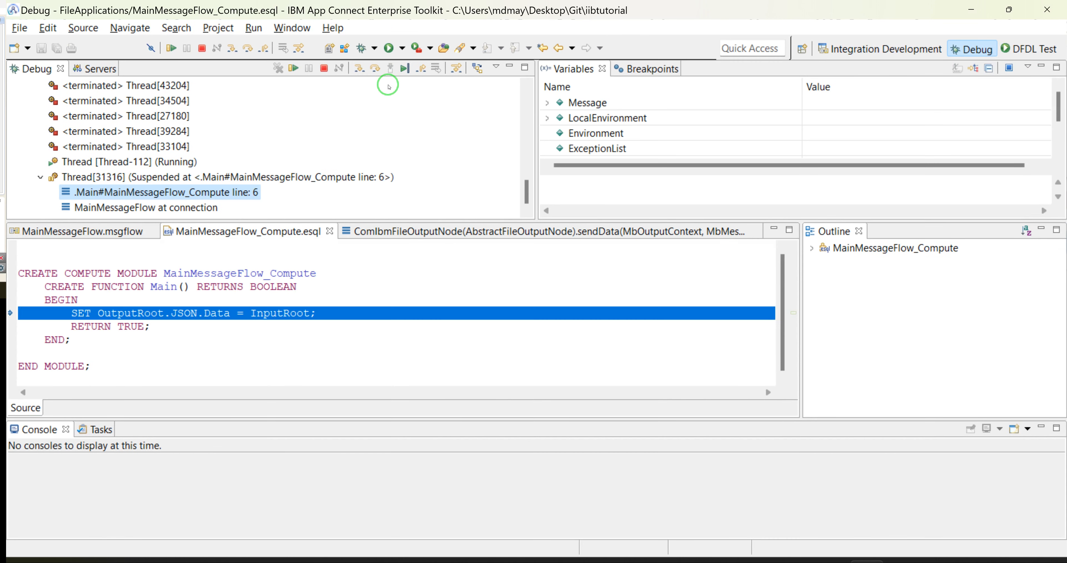
click(378, 69)
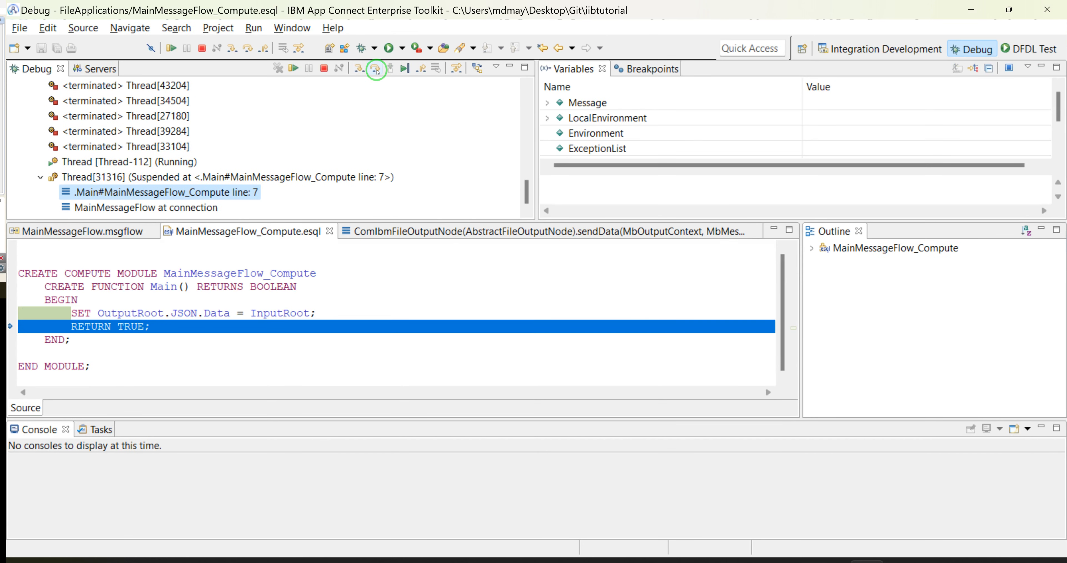
click(378, 70)
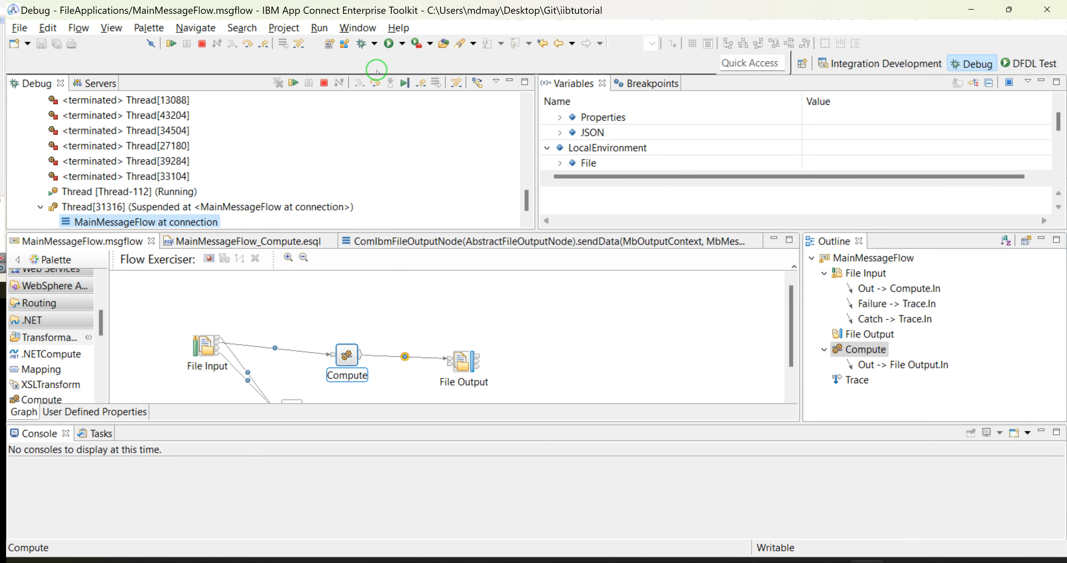
click(381, 84)
Step: Step over the Compute and File Output nodes for the second record until the flow thread finishes
click(273, 348)
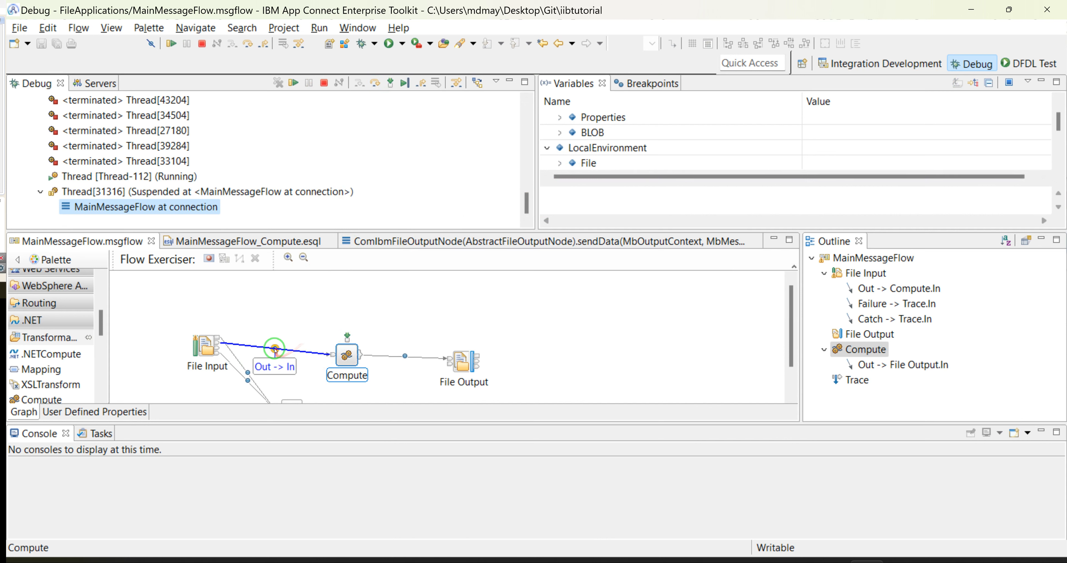
click(261, 358)
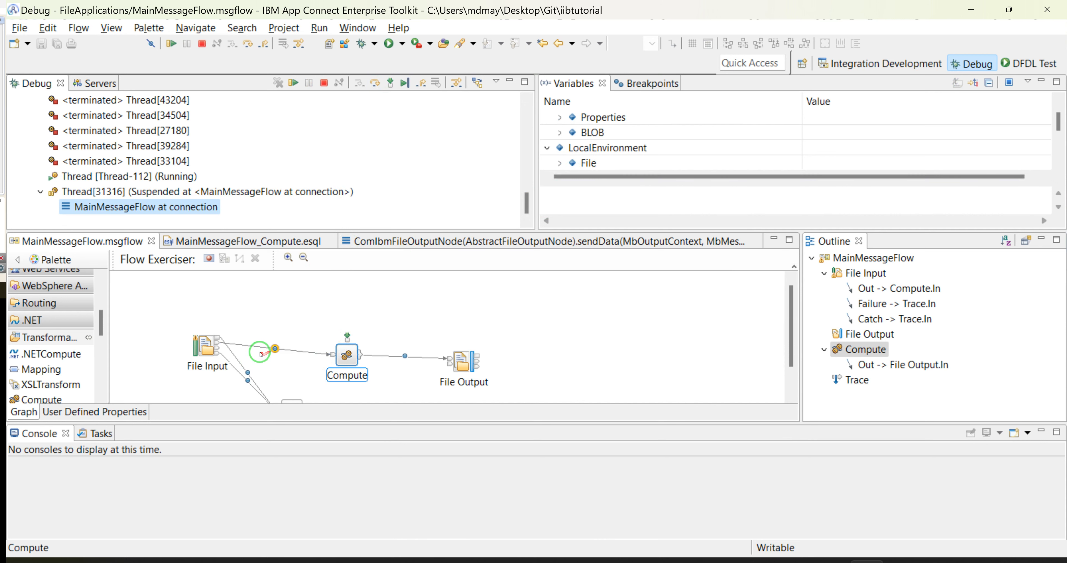
click(377, 84)
click(378, 85)
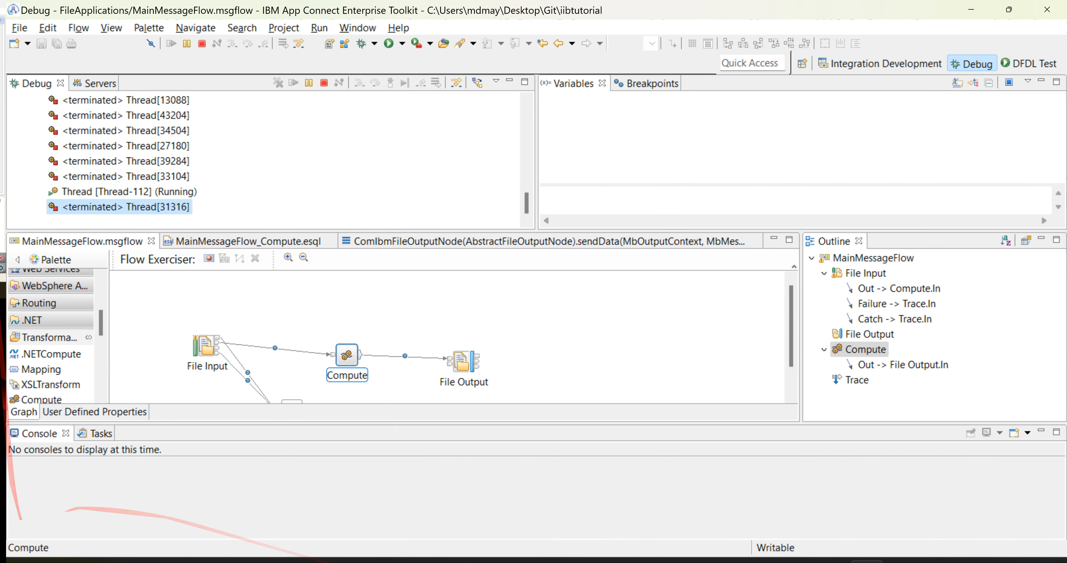
Step: Open the new read file from the out folder and examine the Properties and BLOB data written for each record
click(867, 562)
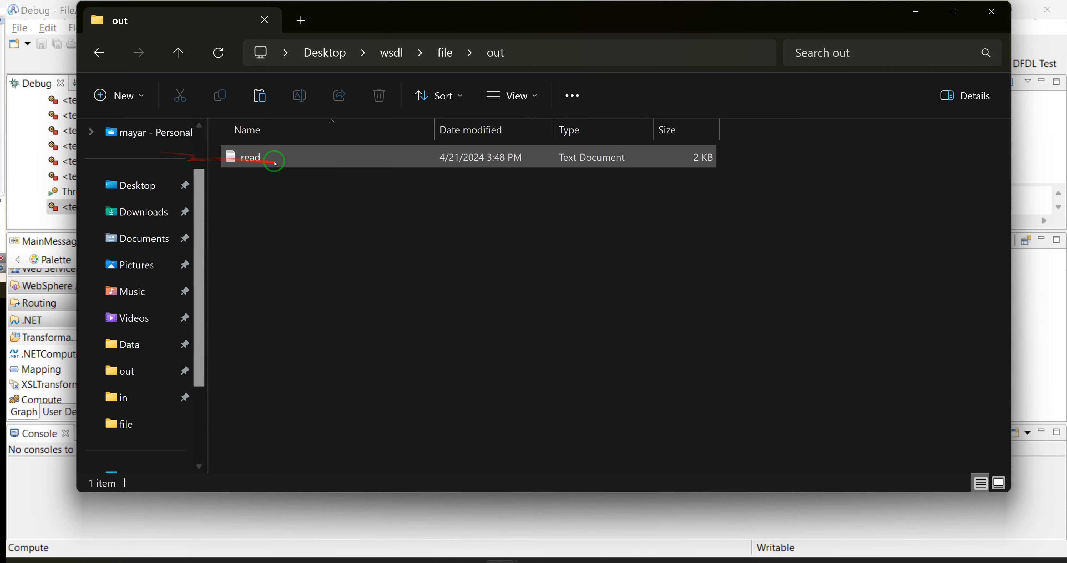
double_click(277, 161)
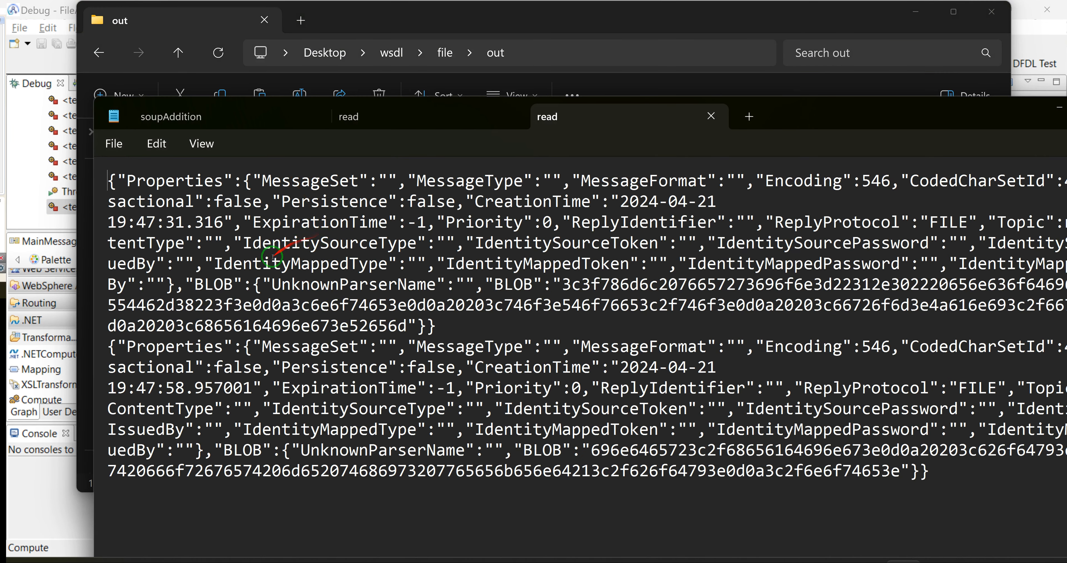
double_click(177, 182)
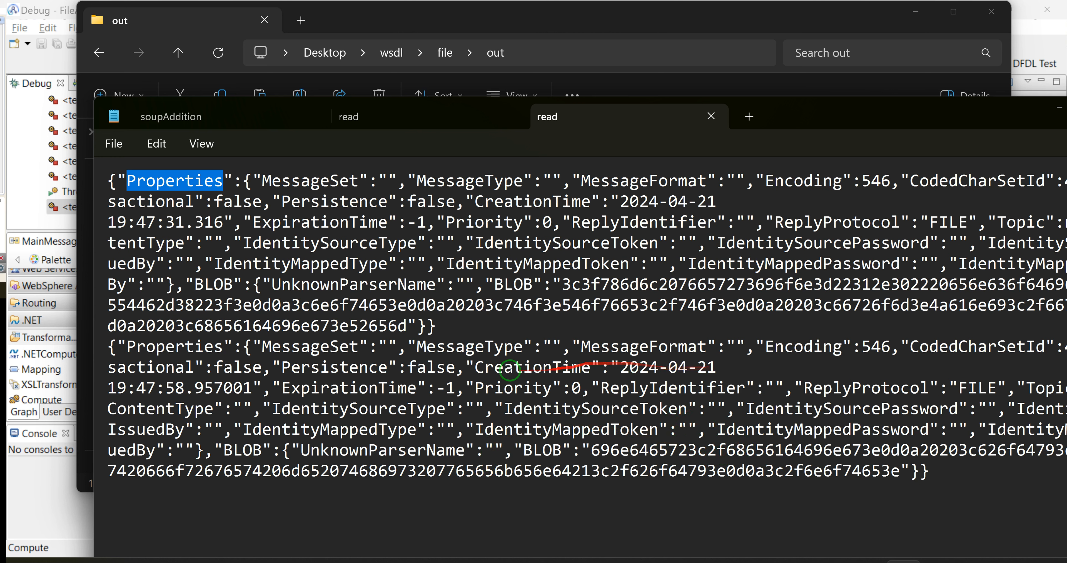
double_click(318, 431)
double_click(241, 454)
click(489, 504)
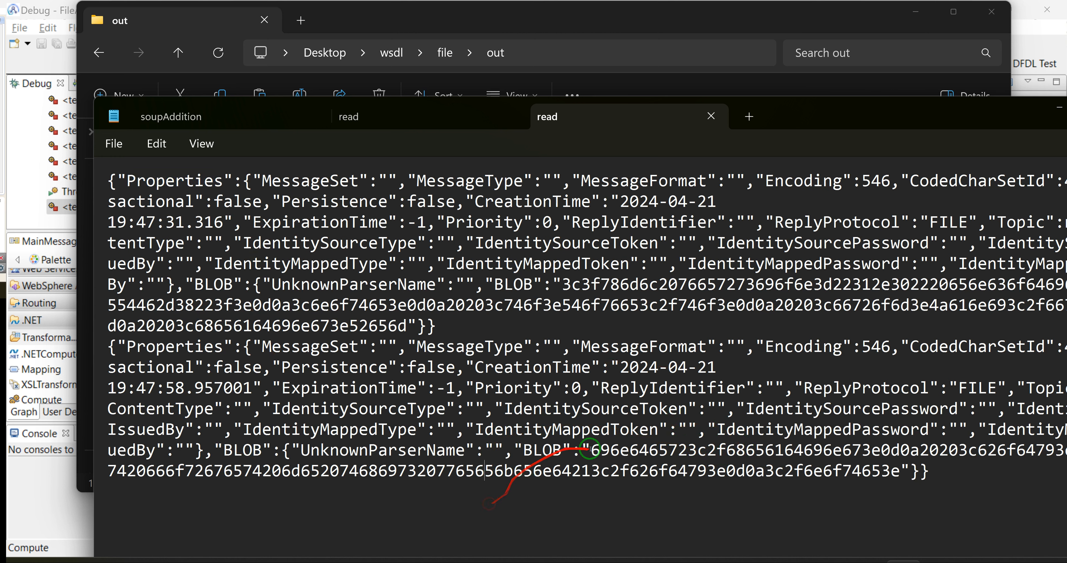
drag(513, 445, 963, 496)
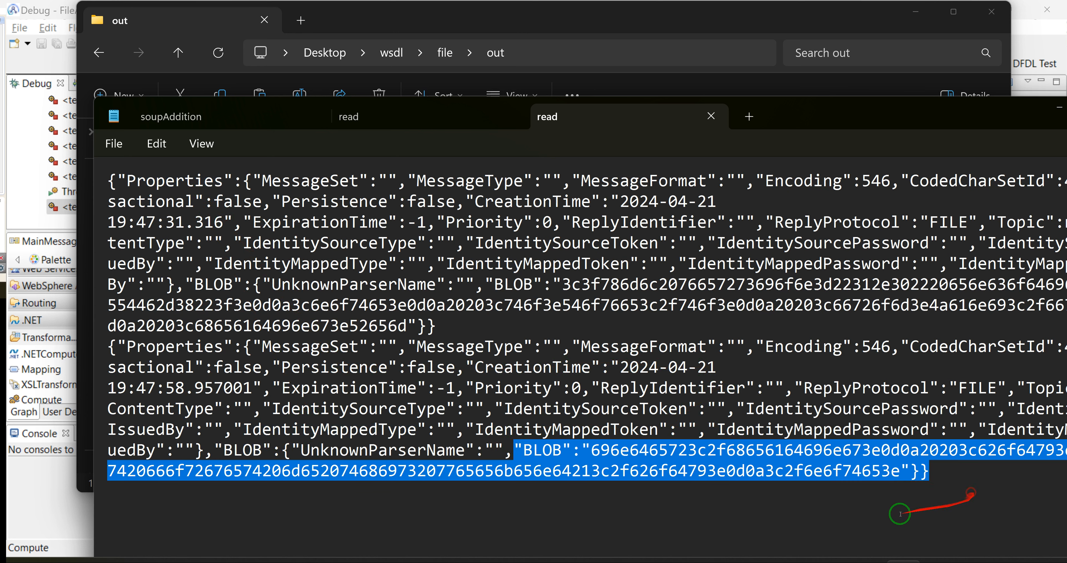
click(555, 480)
drag(591, 449, 887, 470)
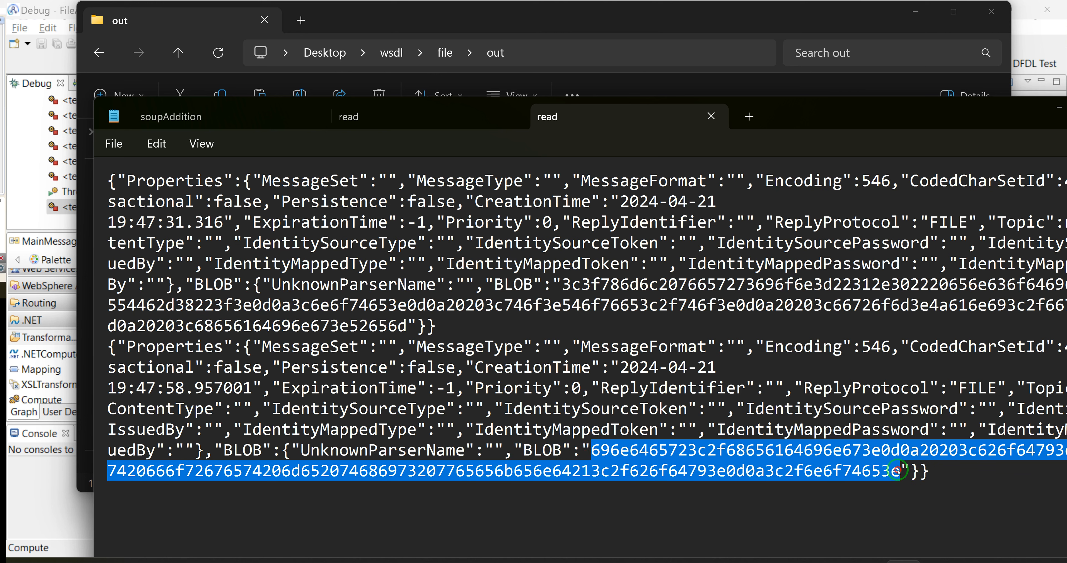